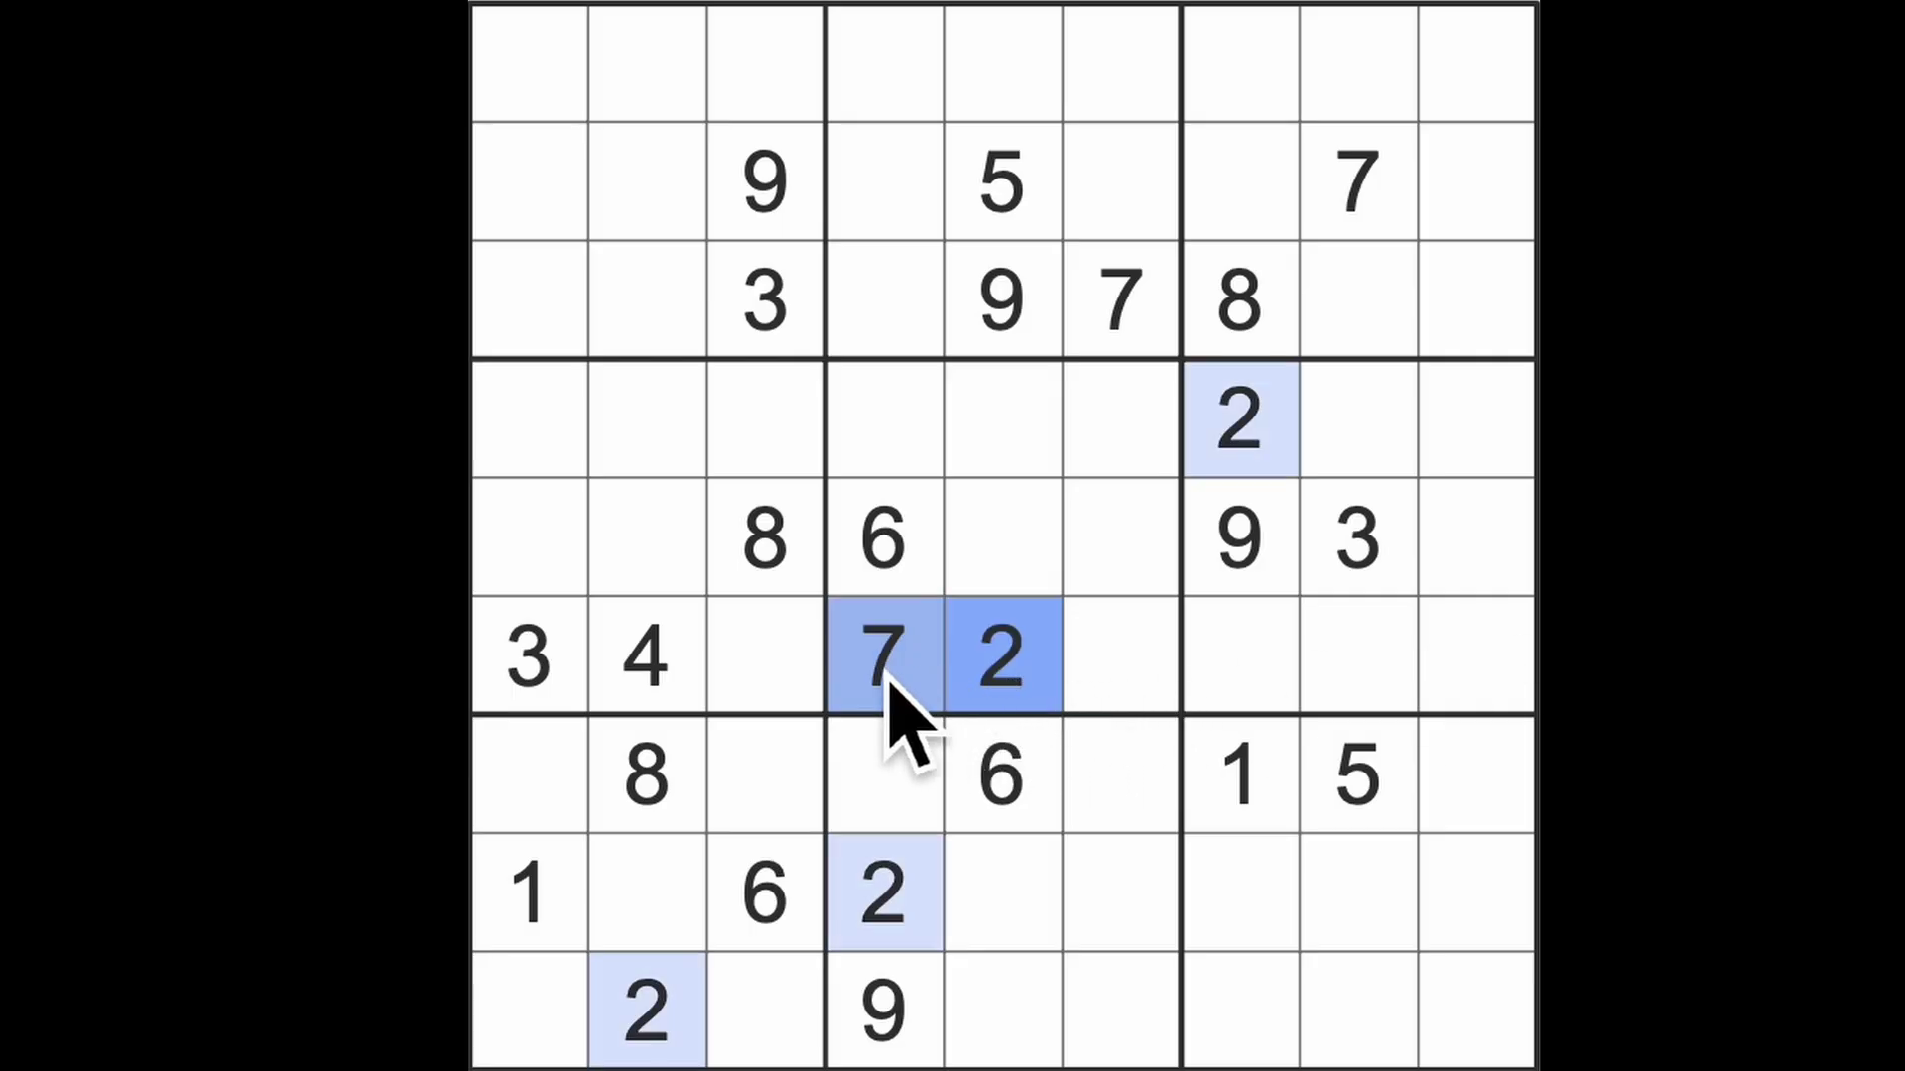
Place 2s in row 5, column 1 and row 1, column 3
{"action": "left_click_drag", "start_coordinate": [1244, 422], "coordinate": [530, 422]}
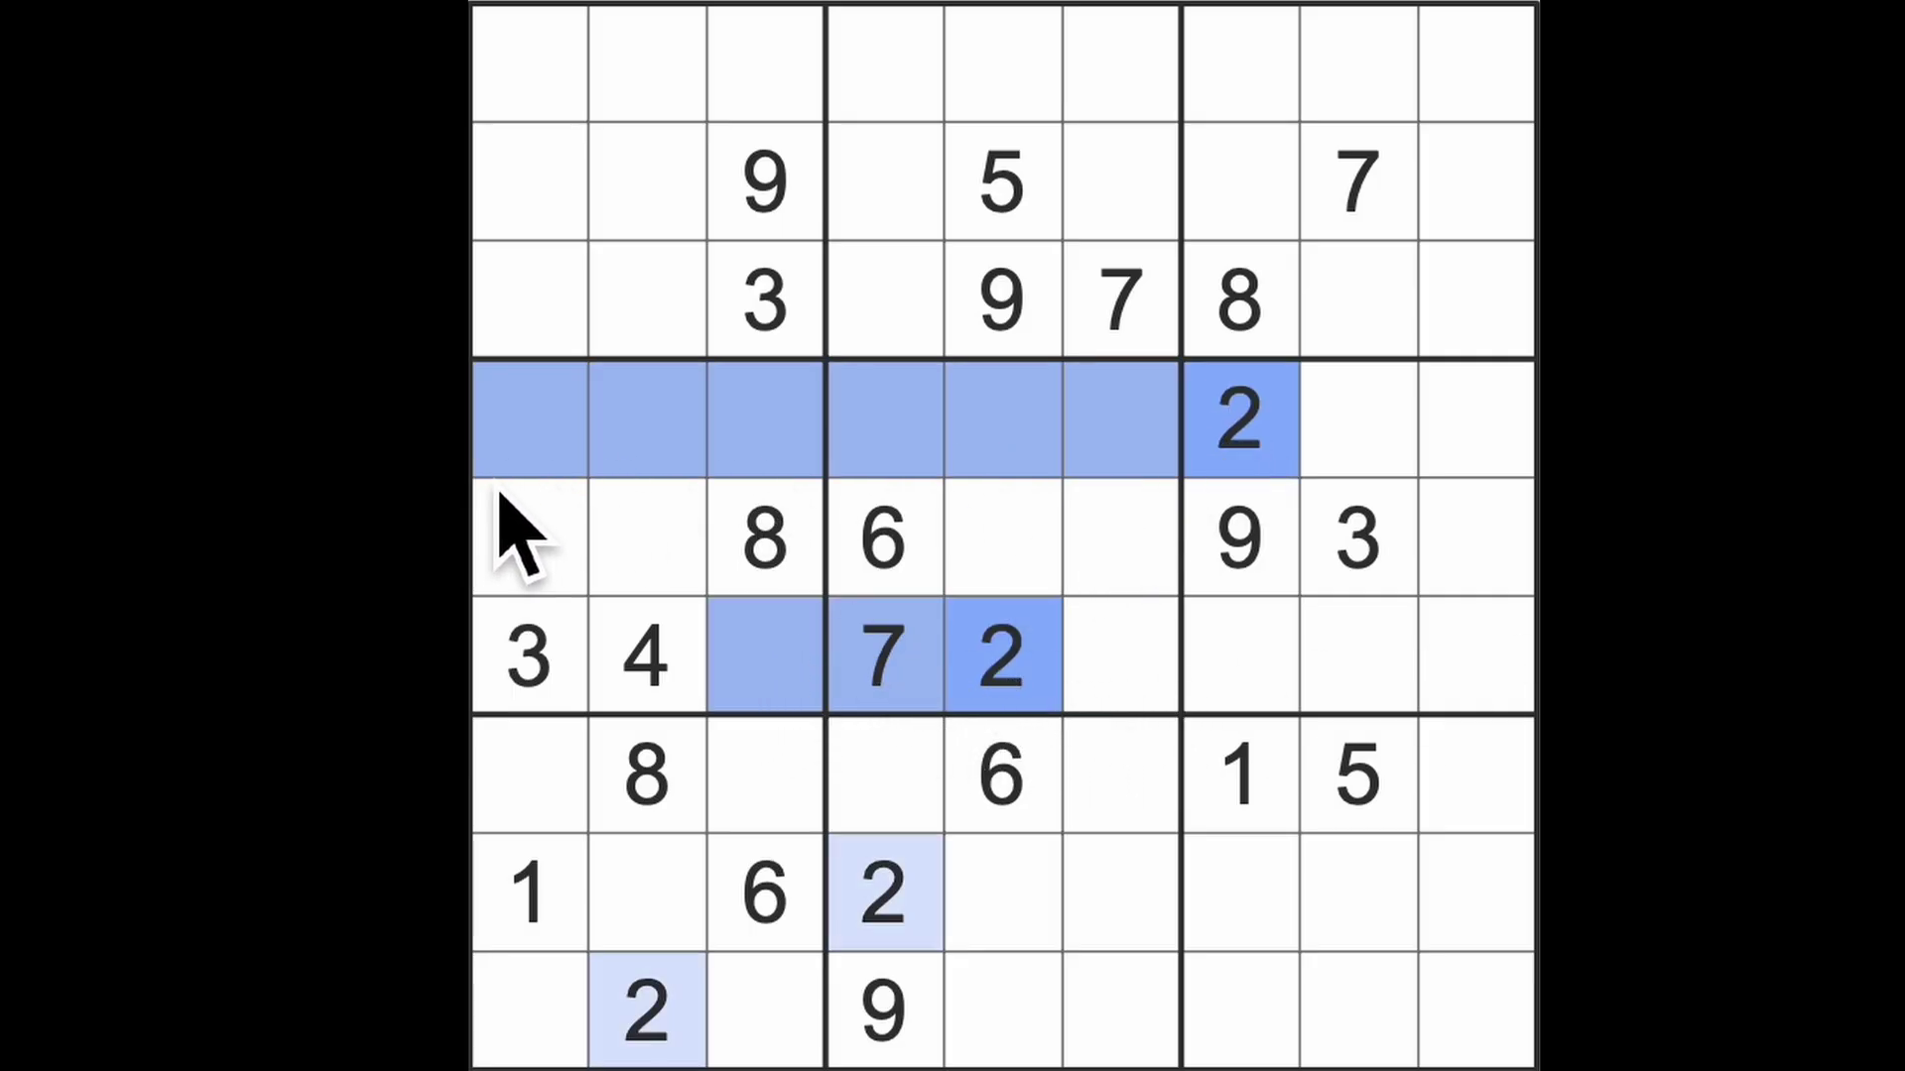
{"action": "left_click_drag", "start_coordinate": [647, 1012], "coordinate": [656, 544]}
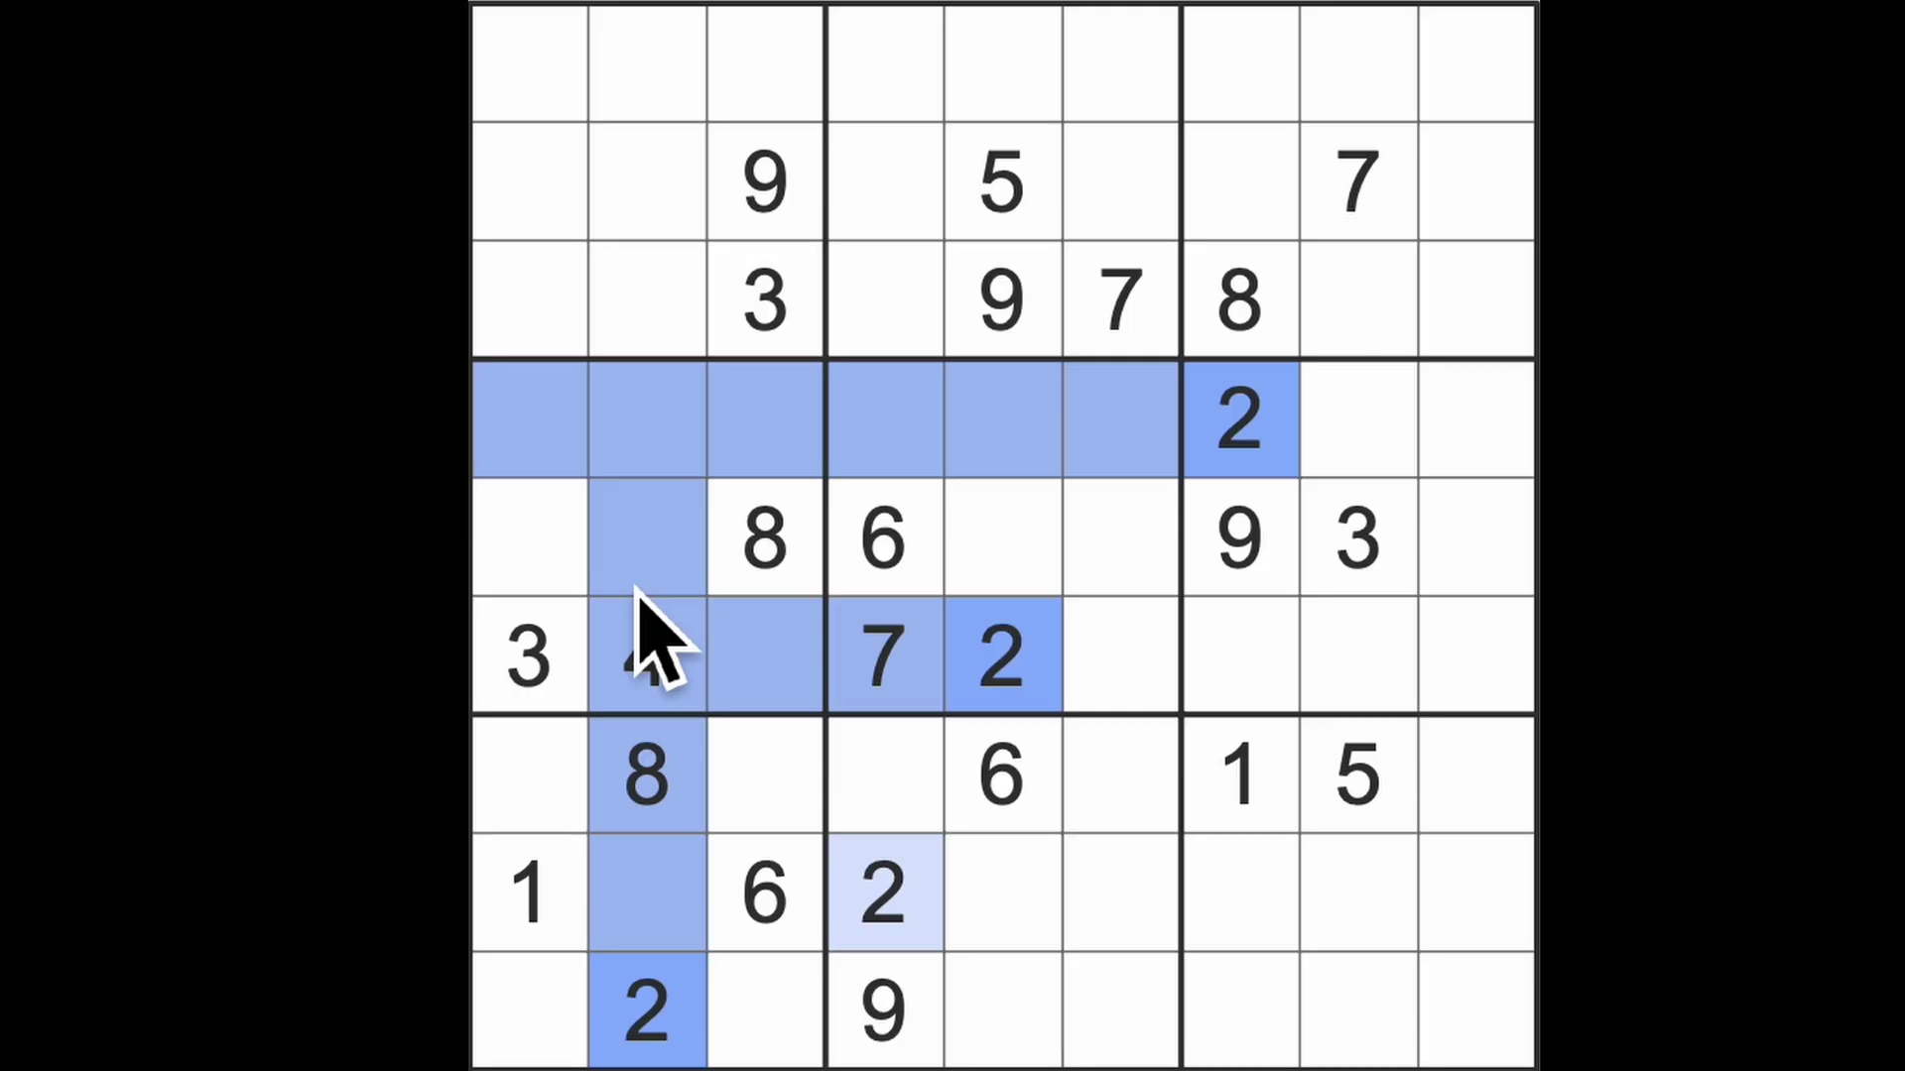
{"action": "left_click", "coordinate": [567, 583]}
{"action": "type", "text": "2"}
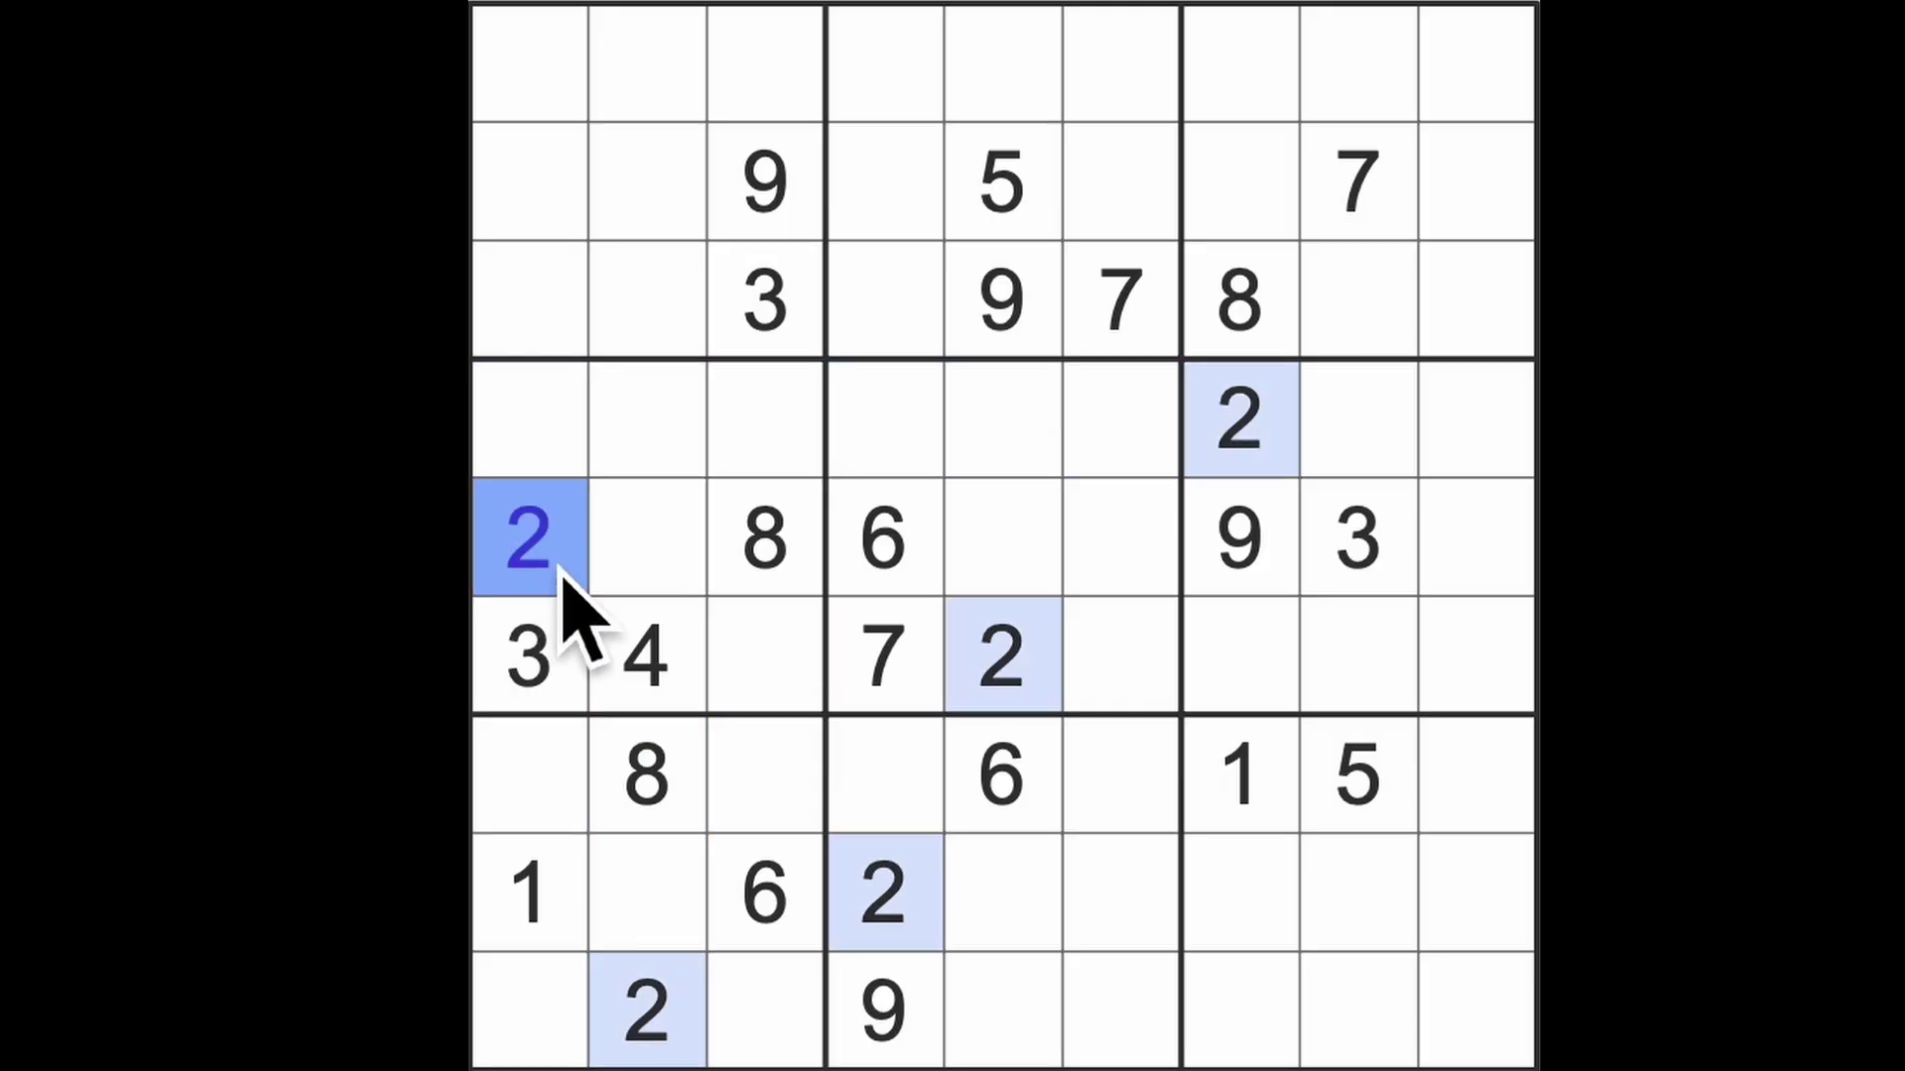
{"action": "left_click_drag", "start_coordinate": [531, 419], "coordinate": [531, 67]}
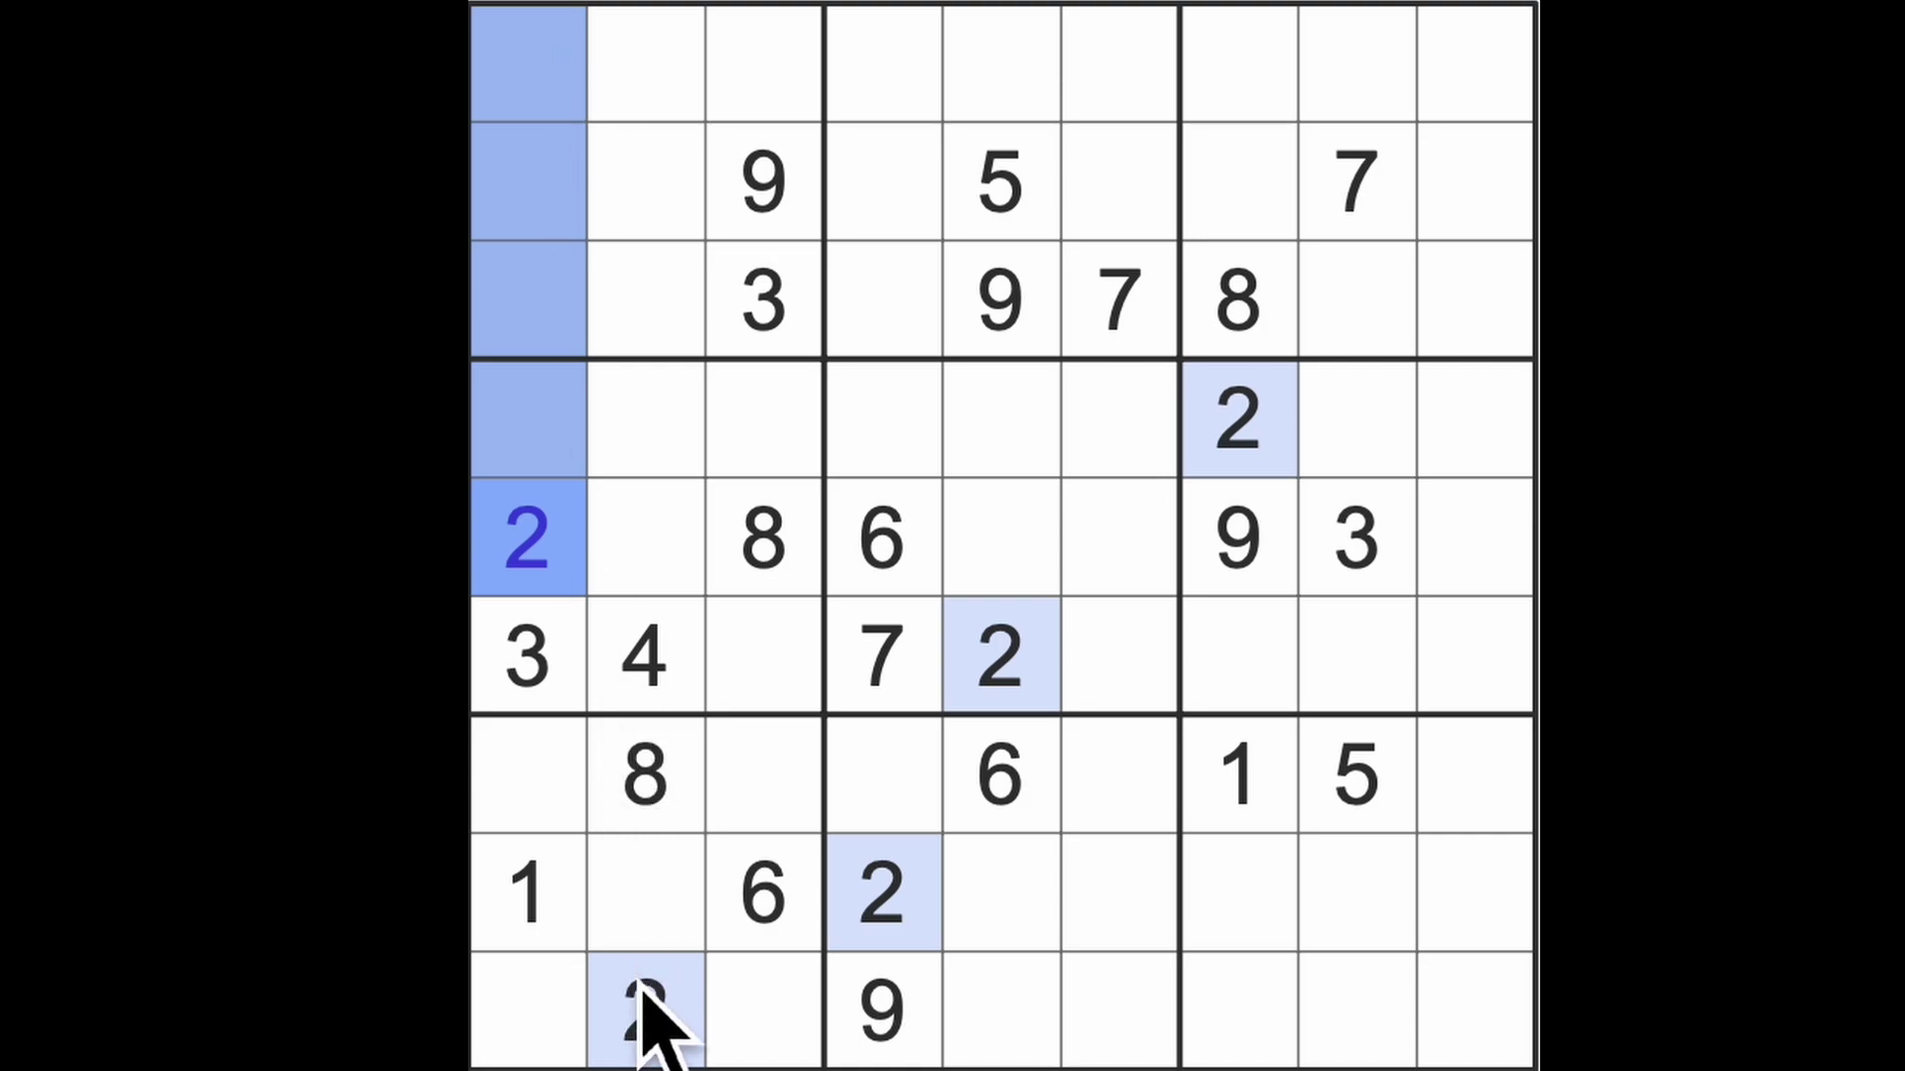
{"action": "left_click_drag", "start_coordinate": [647, 1012], "coordinate": [677, 409]}
{"action": "left_click", "coordinate": [762, 66]}
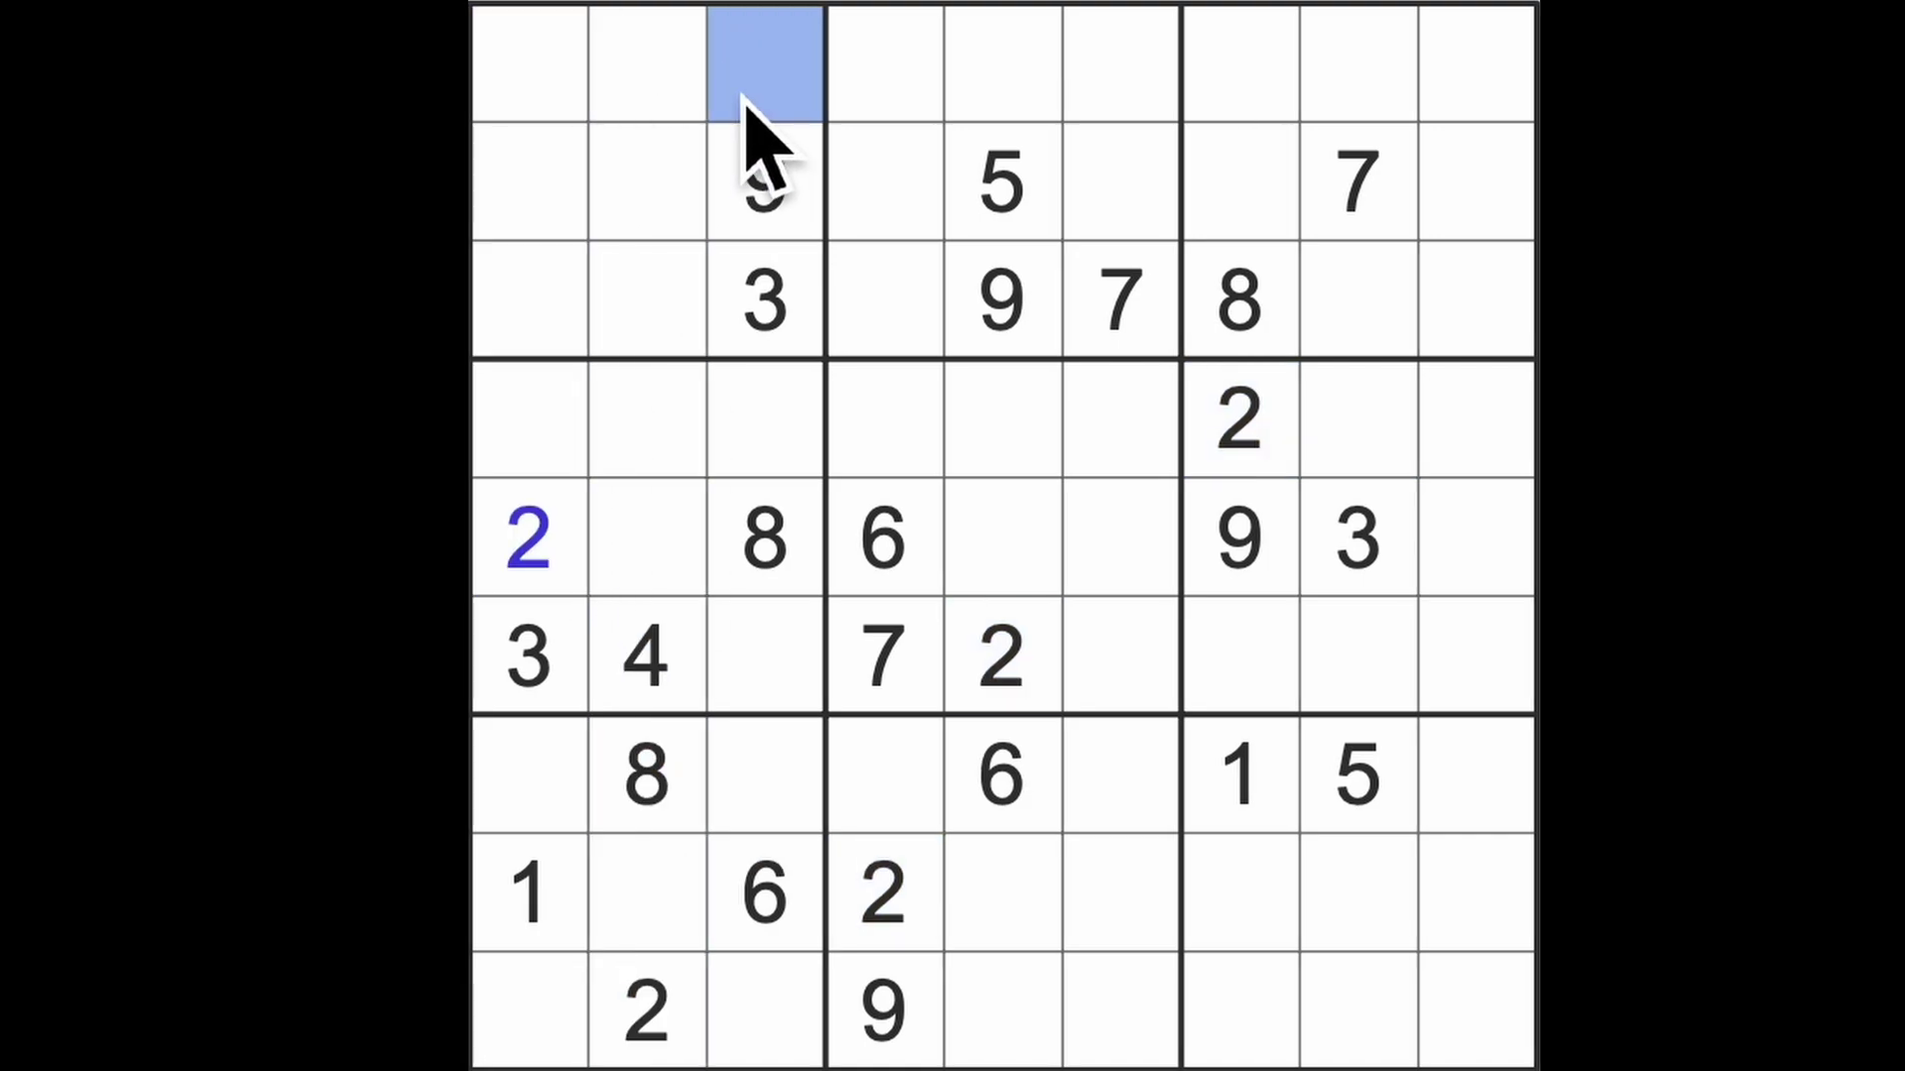
{"action": "type", "text": "2"}
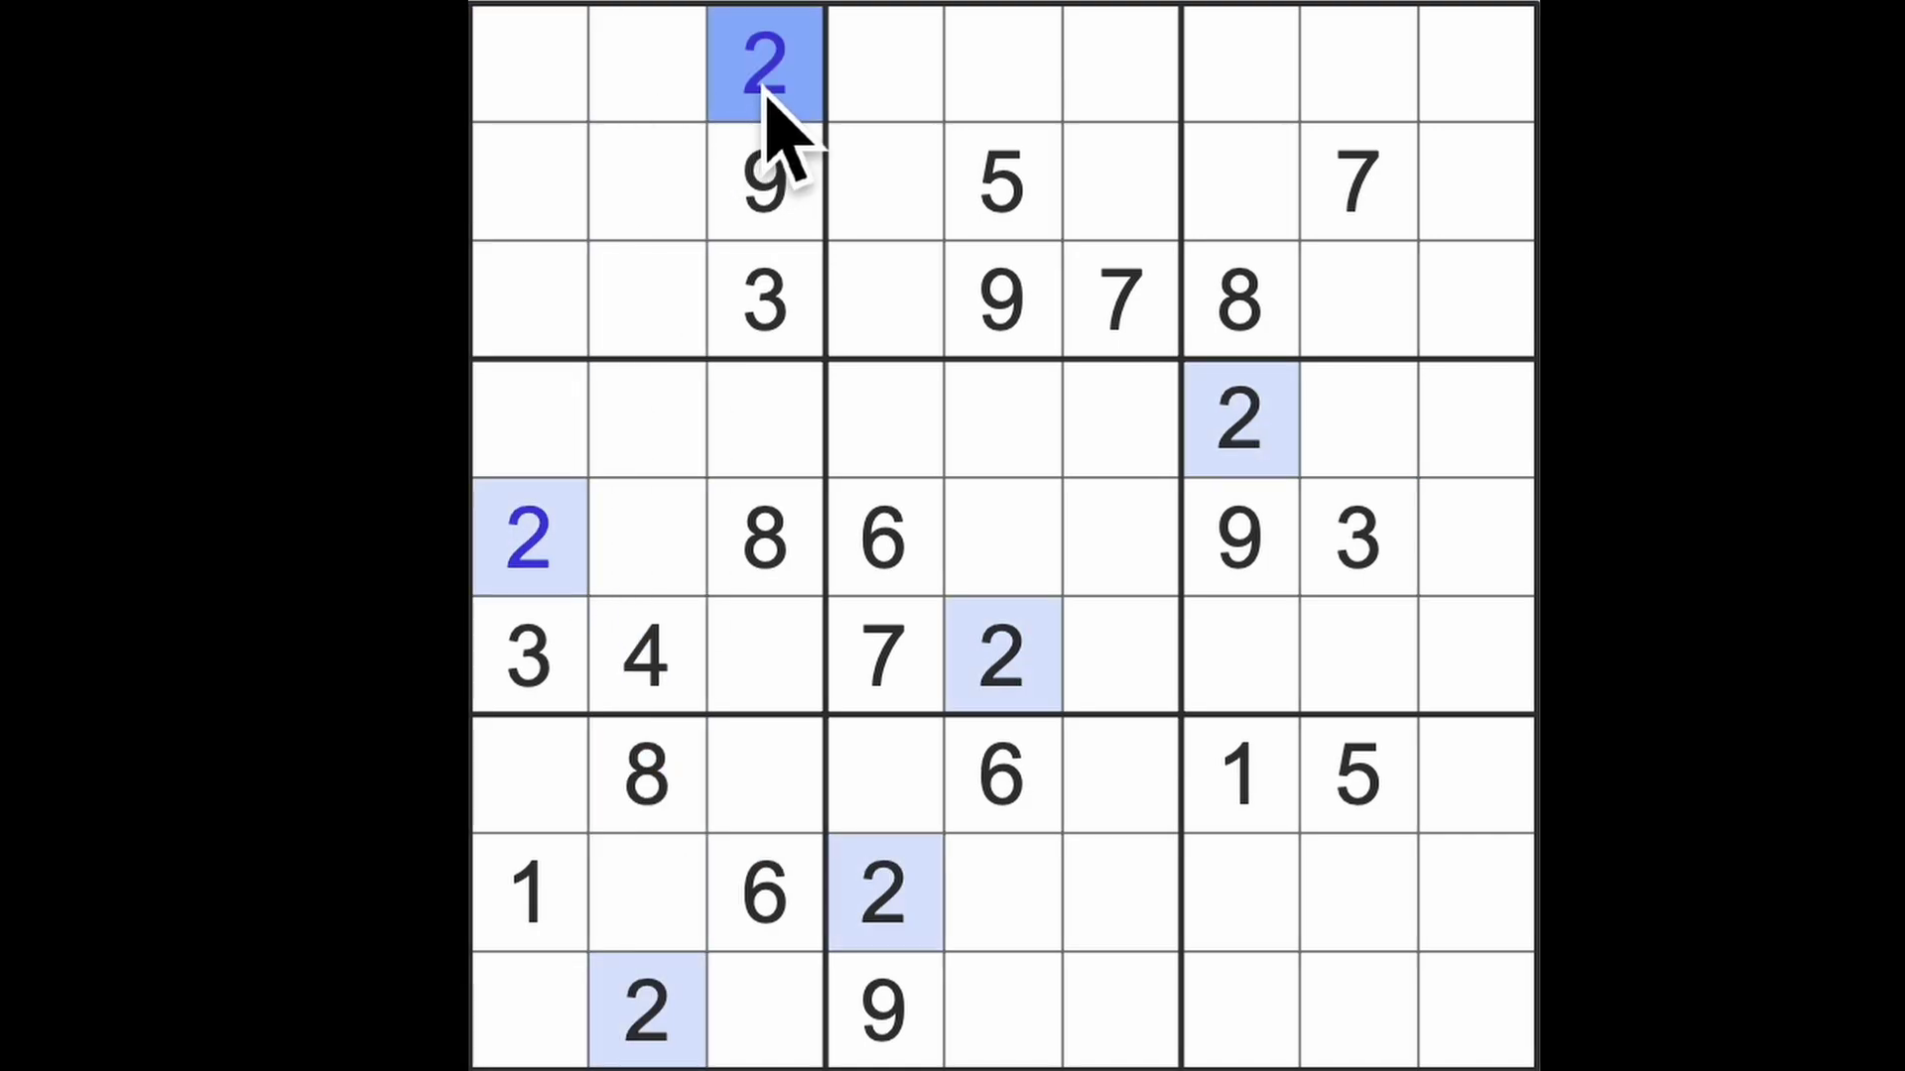
Place 2s in row 2, column 6 and row 7, column 9
{"action": "left_click_drag", "start_coordinate": [884, 68], "coordinate": [1119, 66]}
{"action": "left_click_drag", "start_coordinate": [886, 894], "coordinate": [948, 163]}
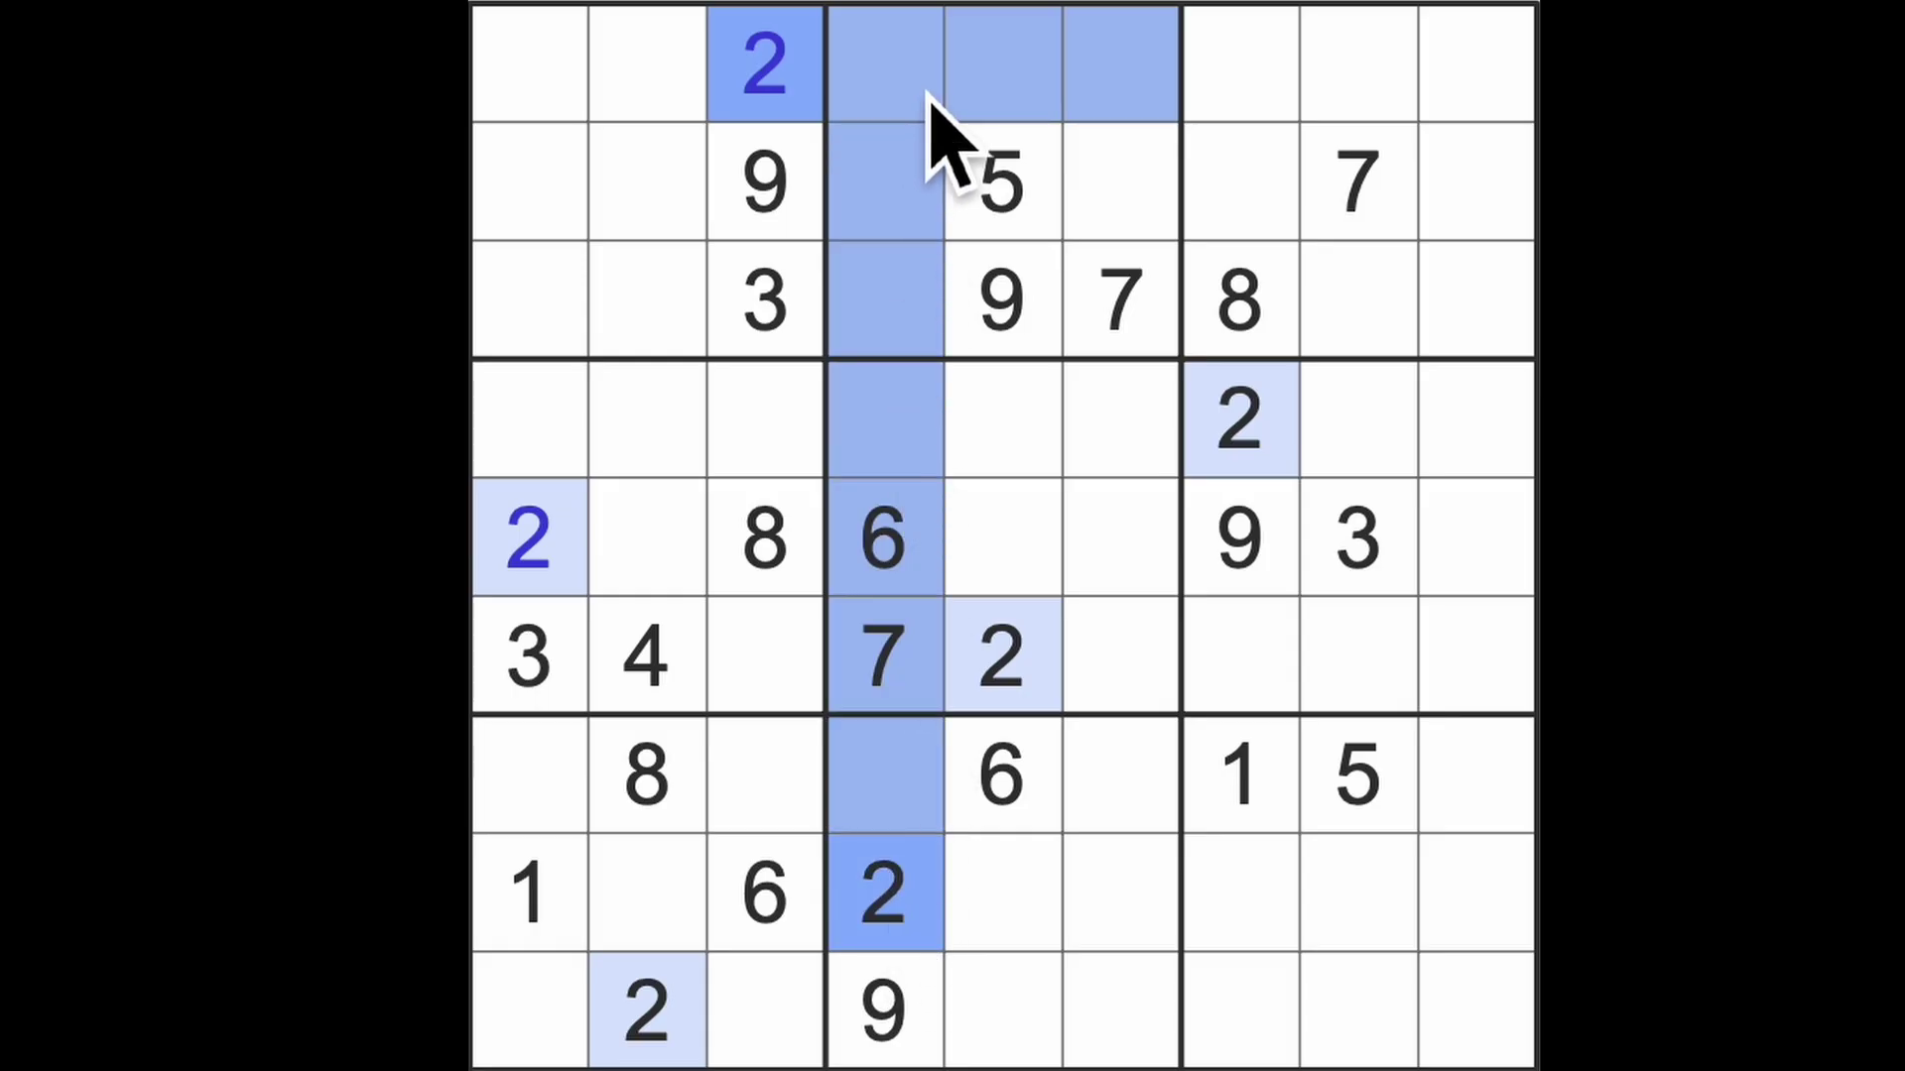
{"action": "left_click", "coordinate": [1124, 187]}
{"action": "type", "text": "2"}
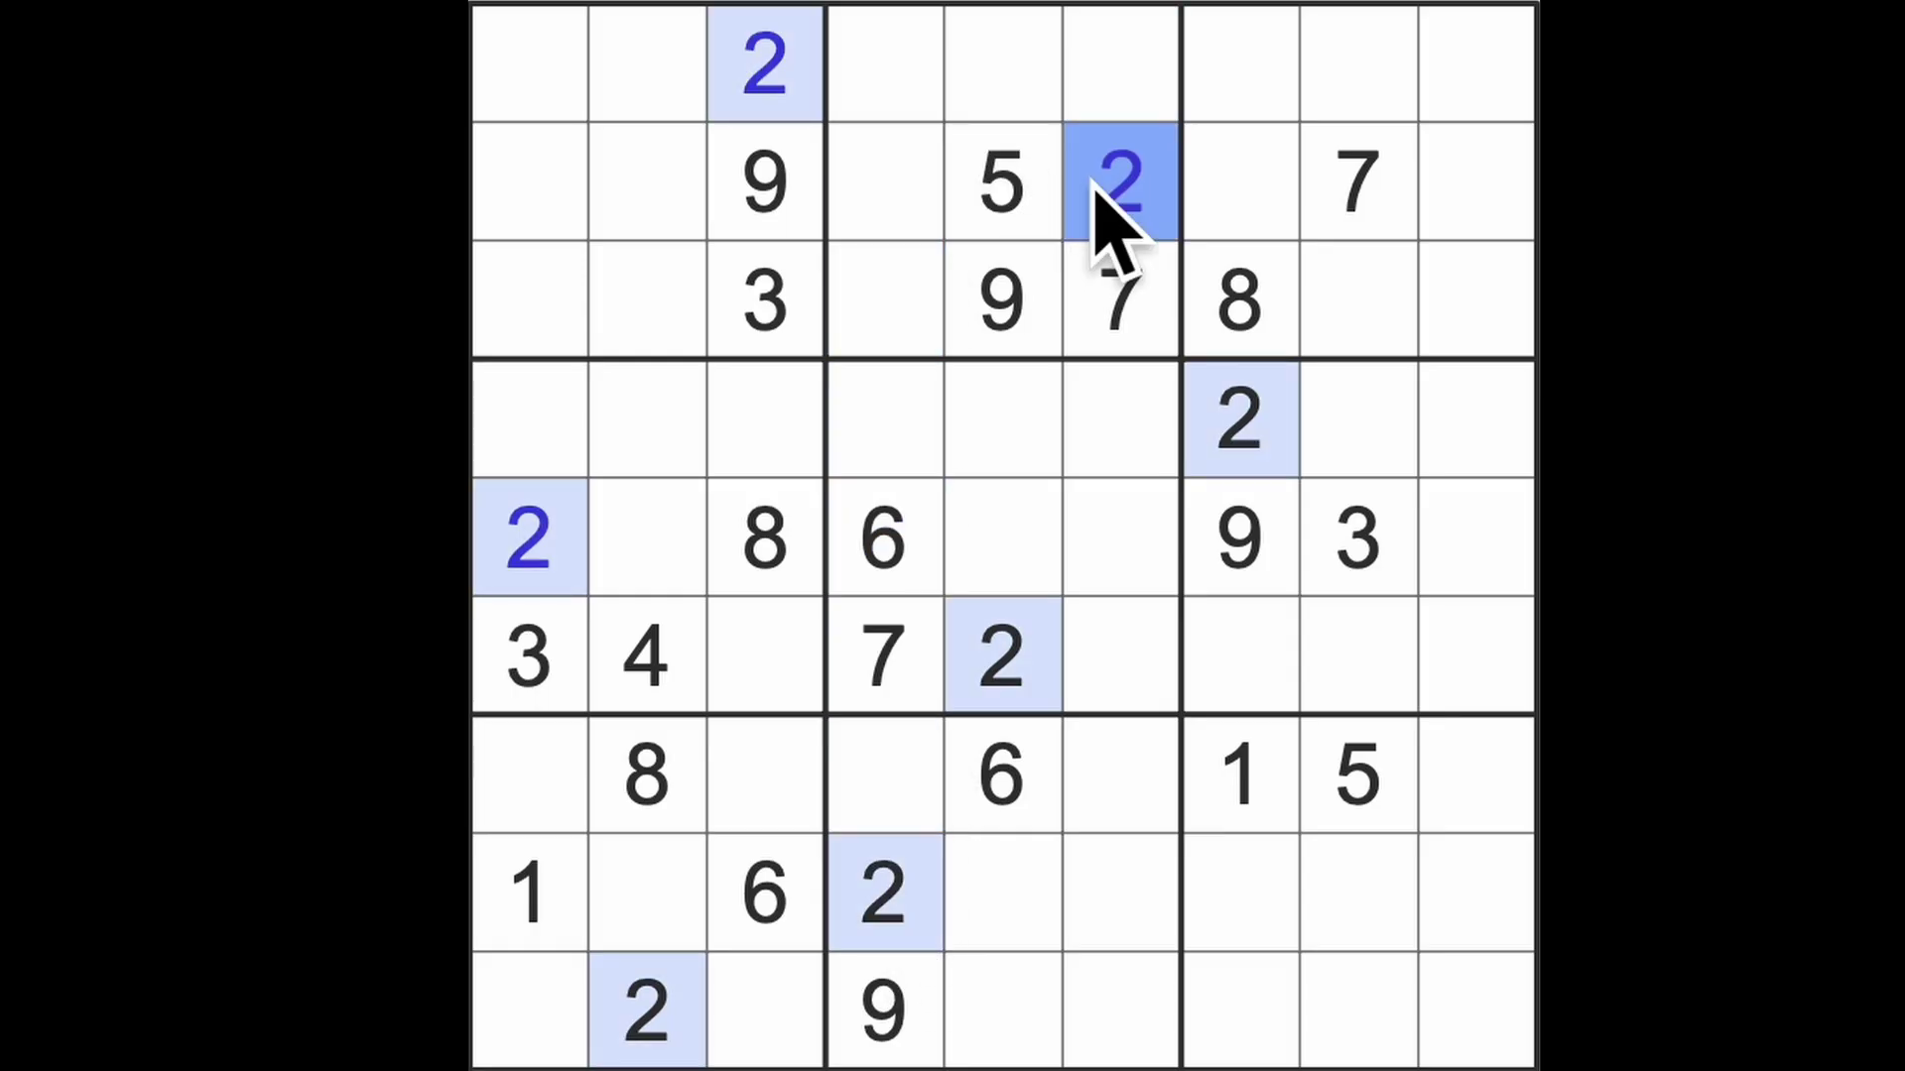
{"action": "mouse_move", "coordinate": [886, 894]}
{"action": "left_mouse_down"}
{"action": "mouse_move", "coordinate": [1415, 908]}
{"action": "mouse_move", "coordinate": [1489, 1012]}
{"action": "left_mouse_up"}
{"action": "mouse_move", "coordinate": [1236, 998]}
{"action": "left_mouse_down"}
{"action": "mouse_move", "coordinate": [714, 1027]}
{"action": "mouse_move", "coordinate": [1488, 1012]}
{"action": "left_mouse_up"}
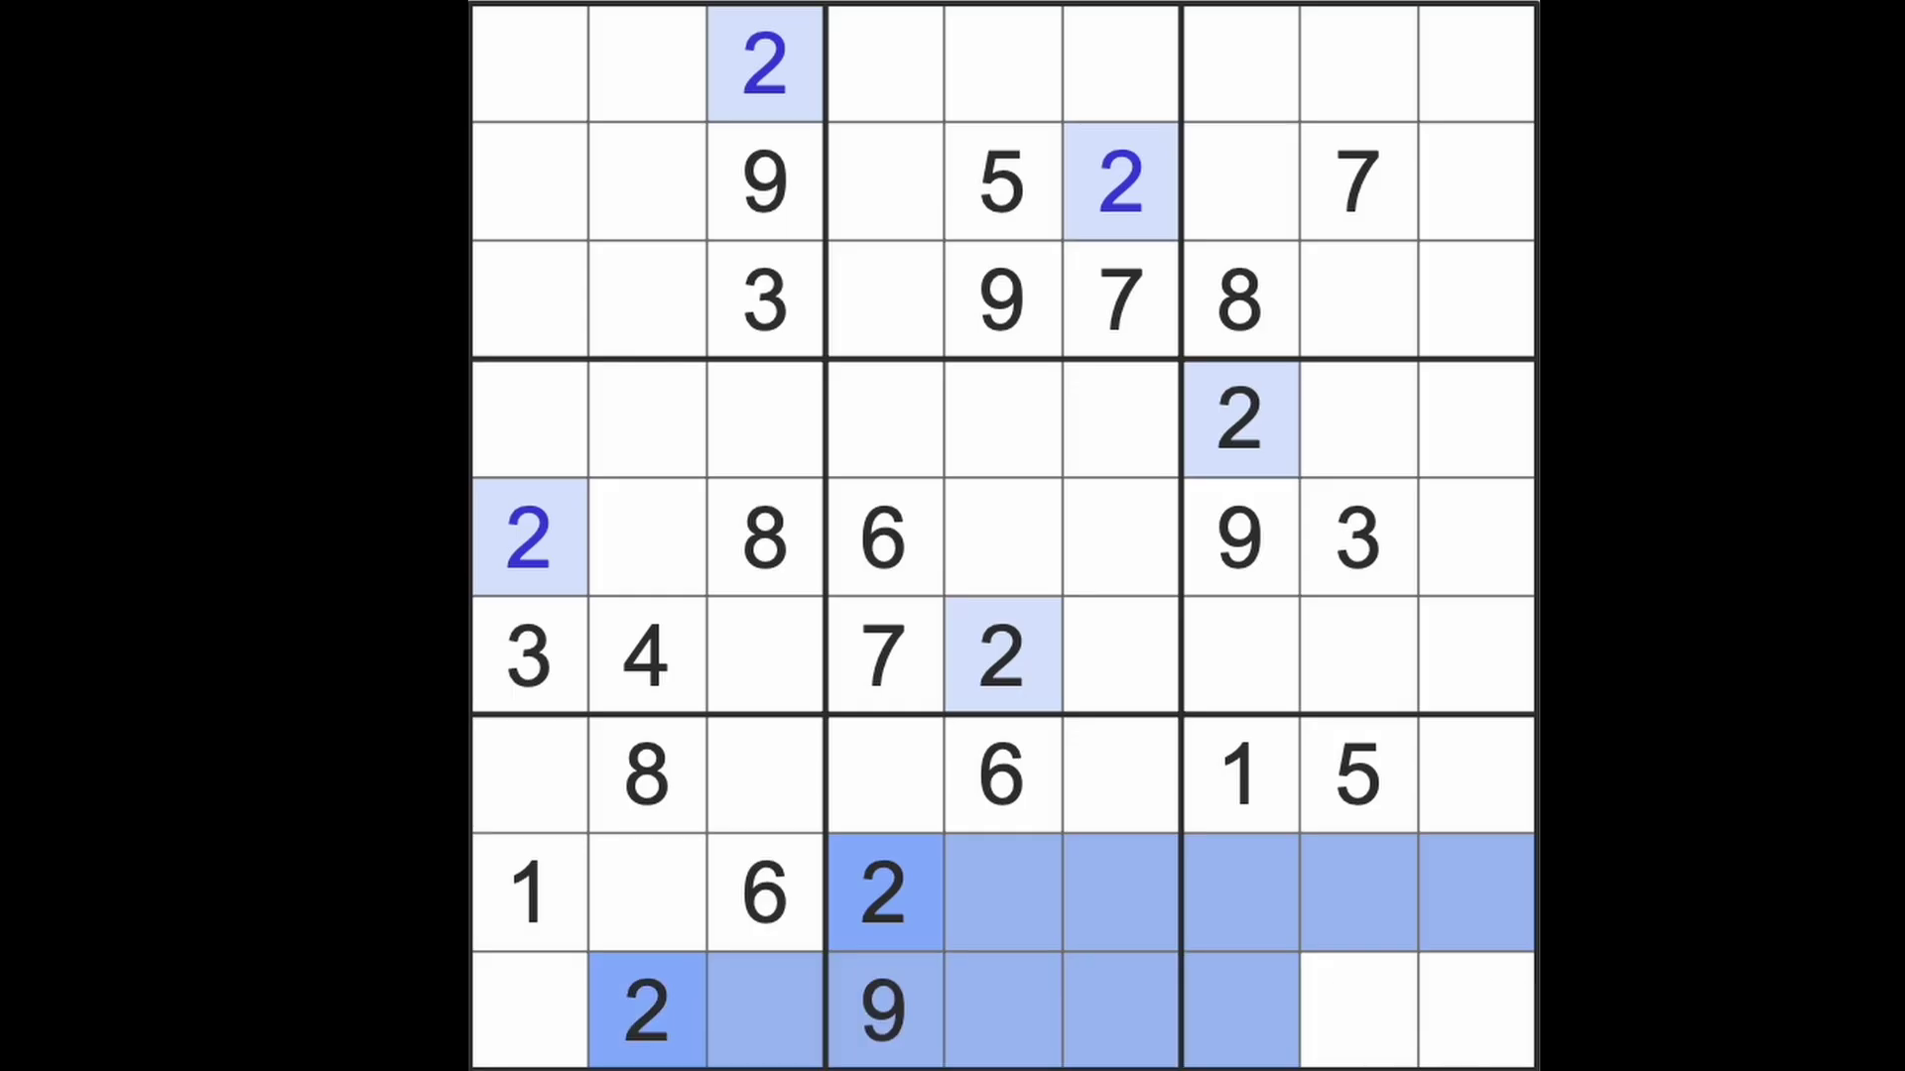
{"action": "left_click", "coordinate": [1474, 1028]}
{"action": "left_click", "coordinate": [924, 938]}
{"action": "left_click_drag", "start_coordinate": [922, 937], "coordinate": [1489, 893]}
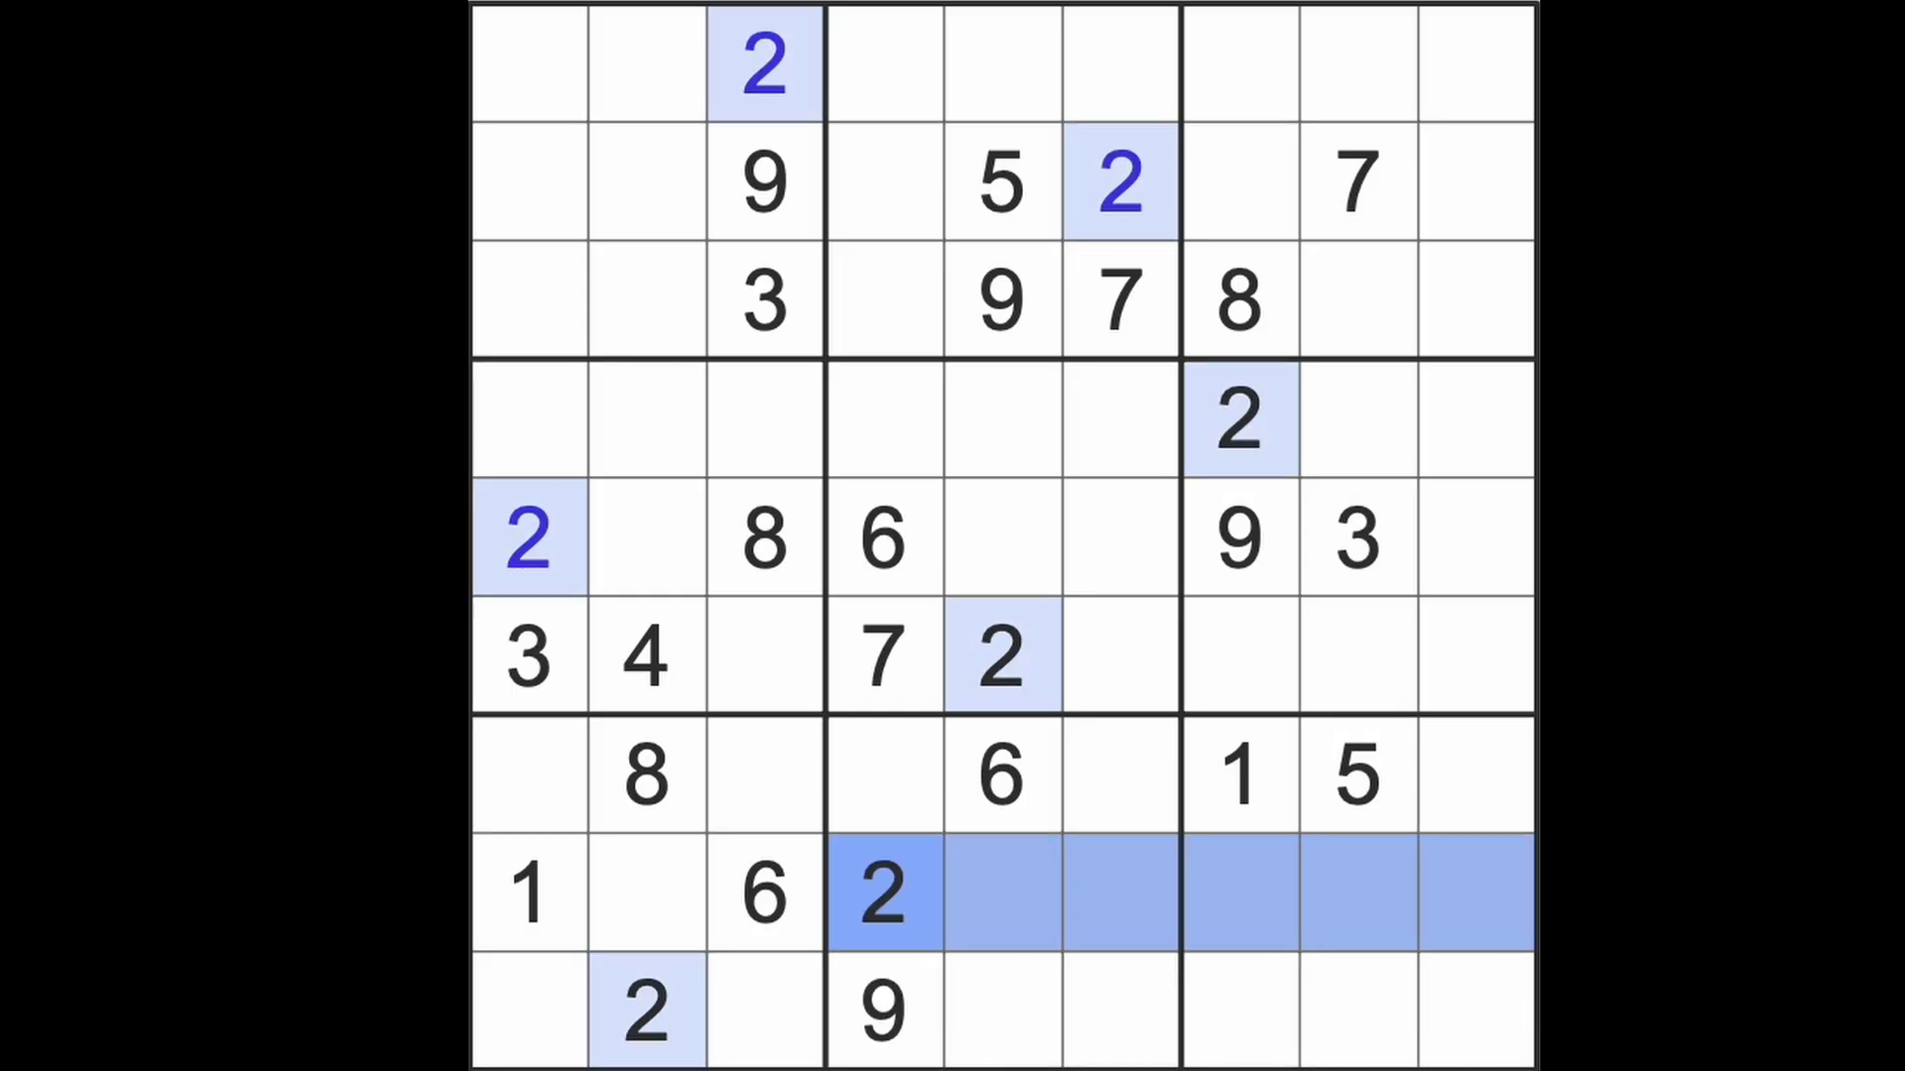
{"action": "left_click_drag", "start_coordinate": [654, 1012], "coordinate": [1511, 1020]}
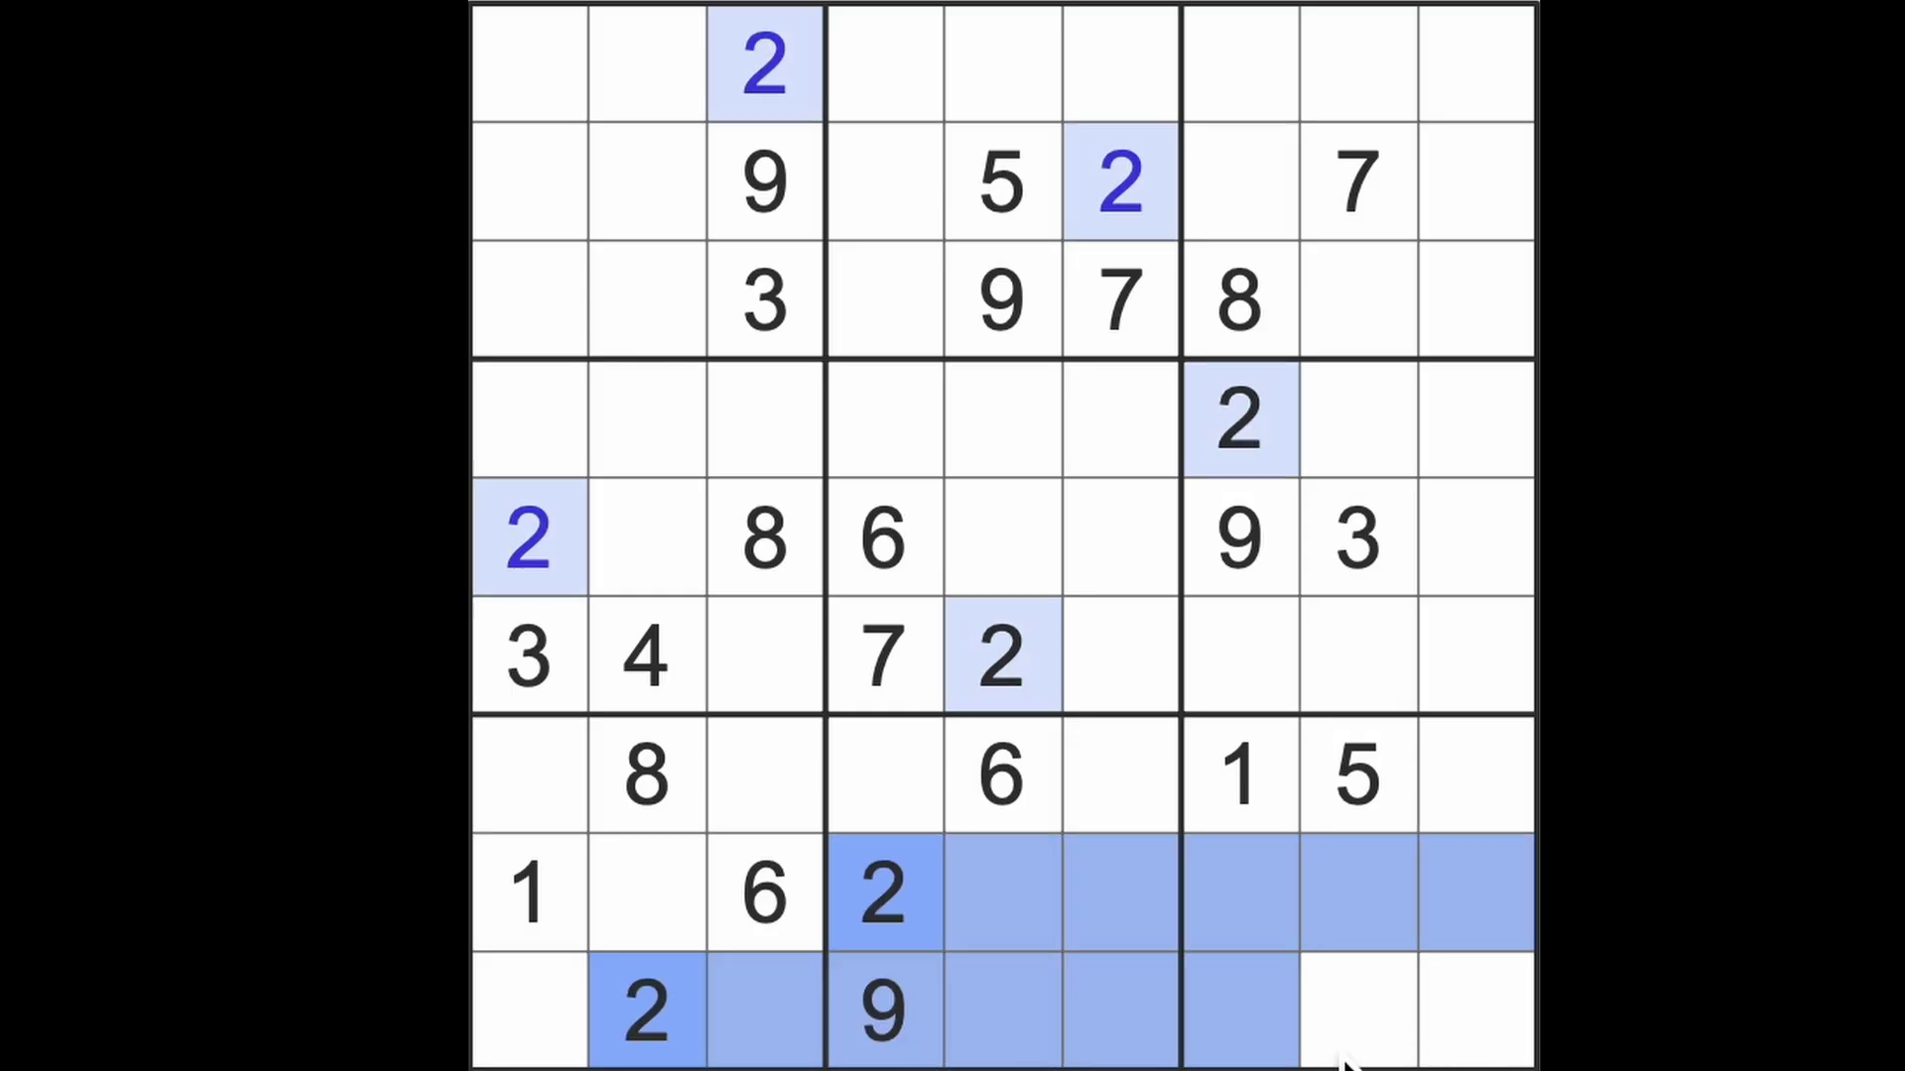
{"action": "left_click", "coordinate": [1473, 774]}
{"action": "type", "text": "2"}
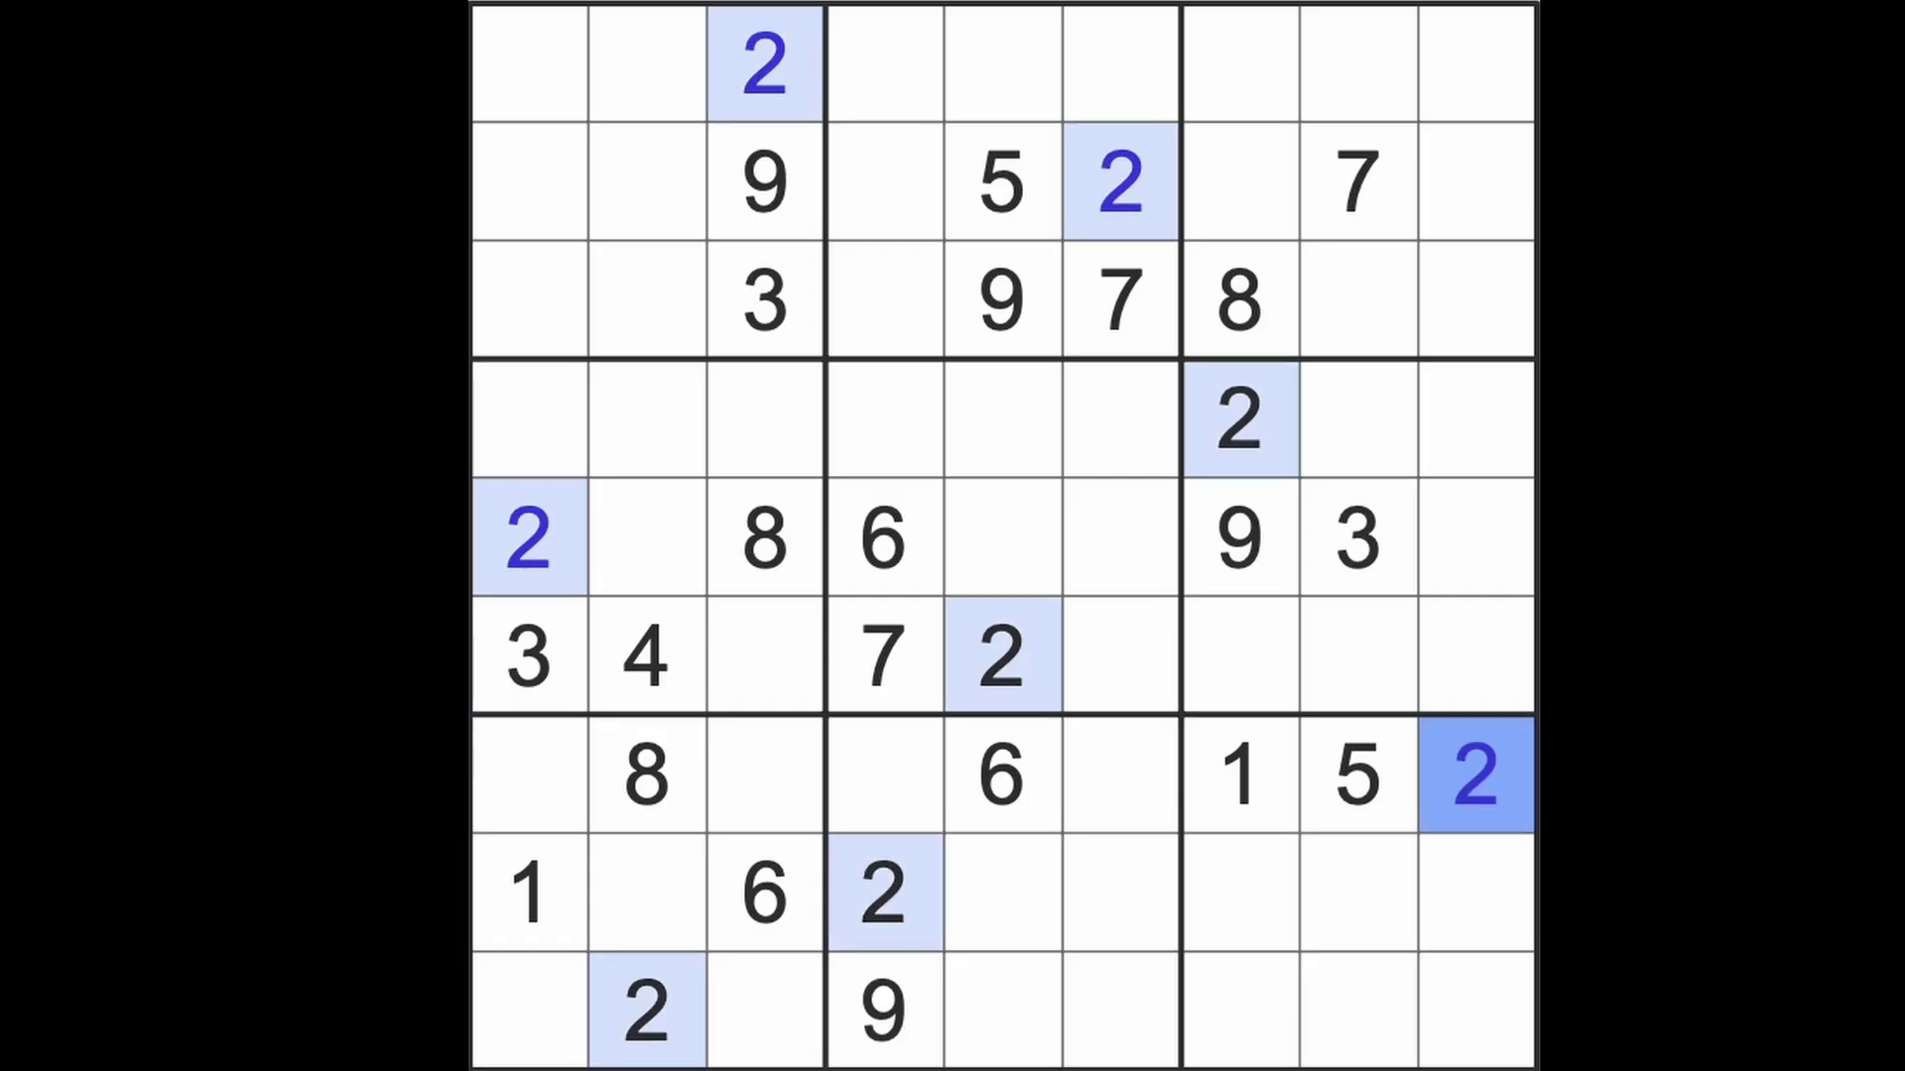
Place the last 2 in row 3, column 8
{"action": "left_click_drag", "start_coordinate": [1473, 655], "coordinate": [1473, 59]}
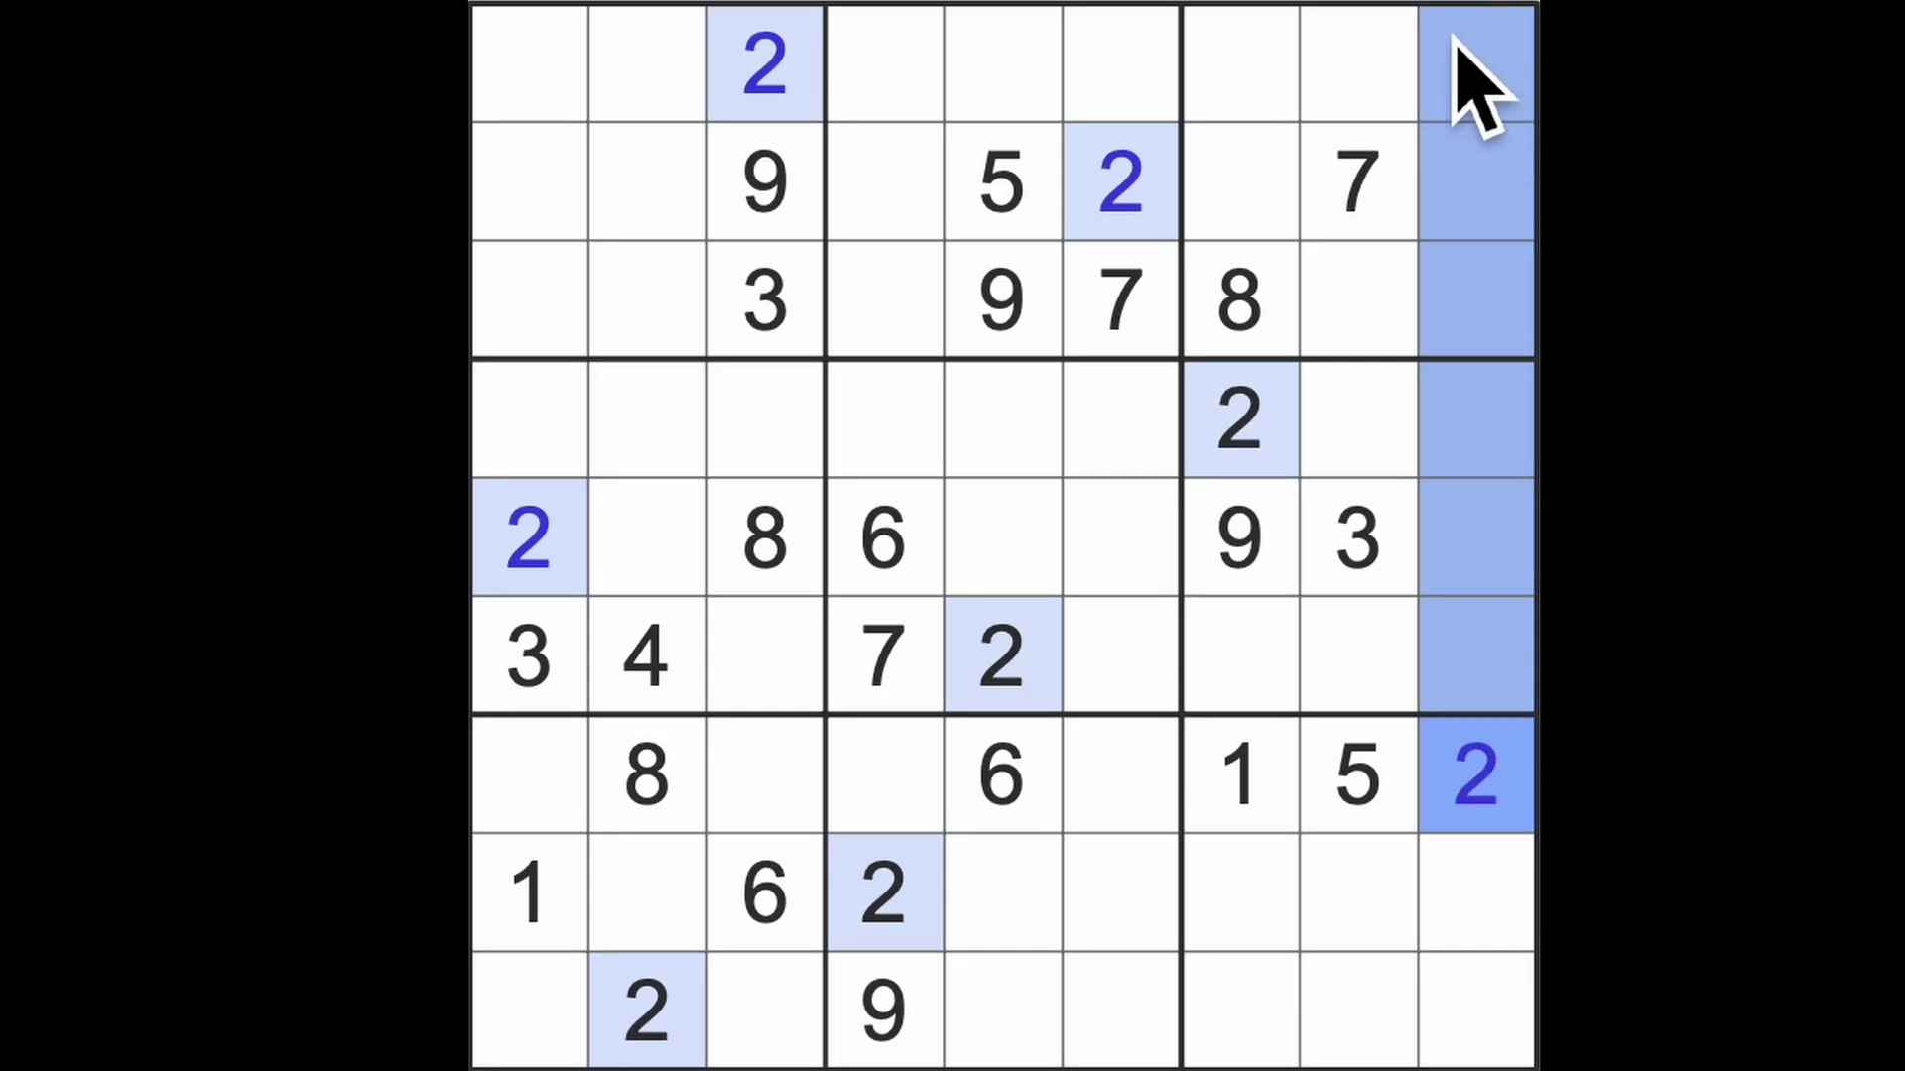
{"action": "left_click_drag", "start_coordinate": [1239, 432], "coordinate": [1239, 60]}
{"action": "left_click_drag", "start_coordinate": [763, 59], "coordinate": [1356, 59]}
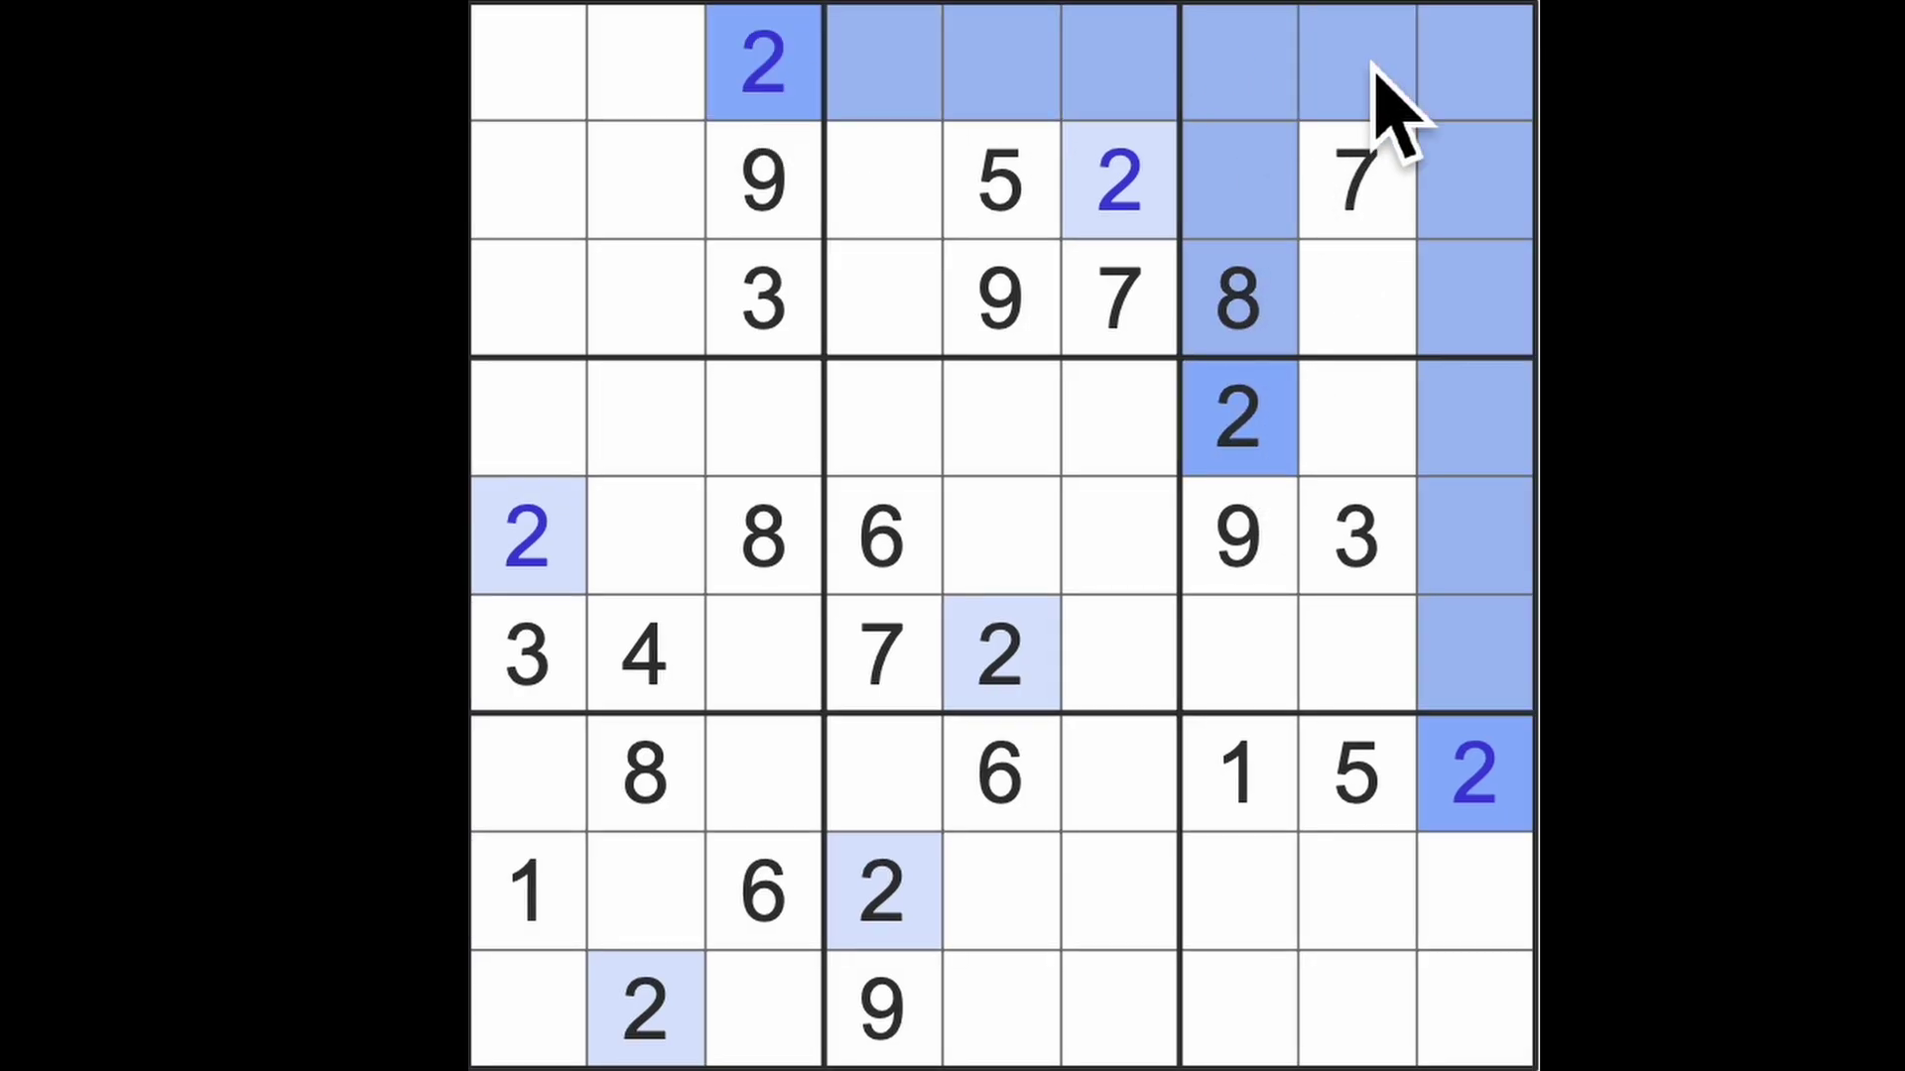
{"action": "left_click", "coordinate": [1370, 313]}
{"action": "type", "text": "2"}
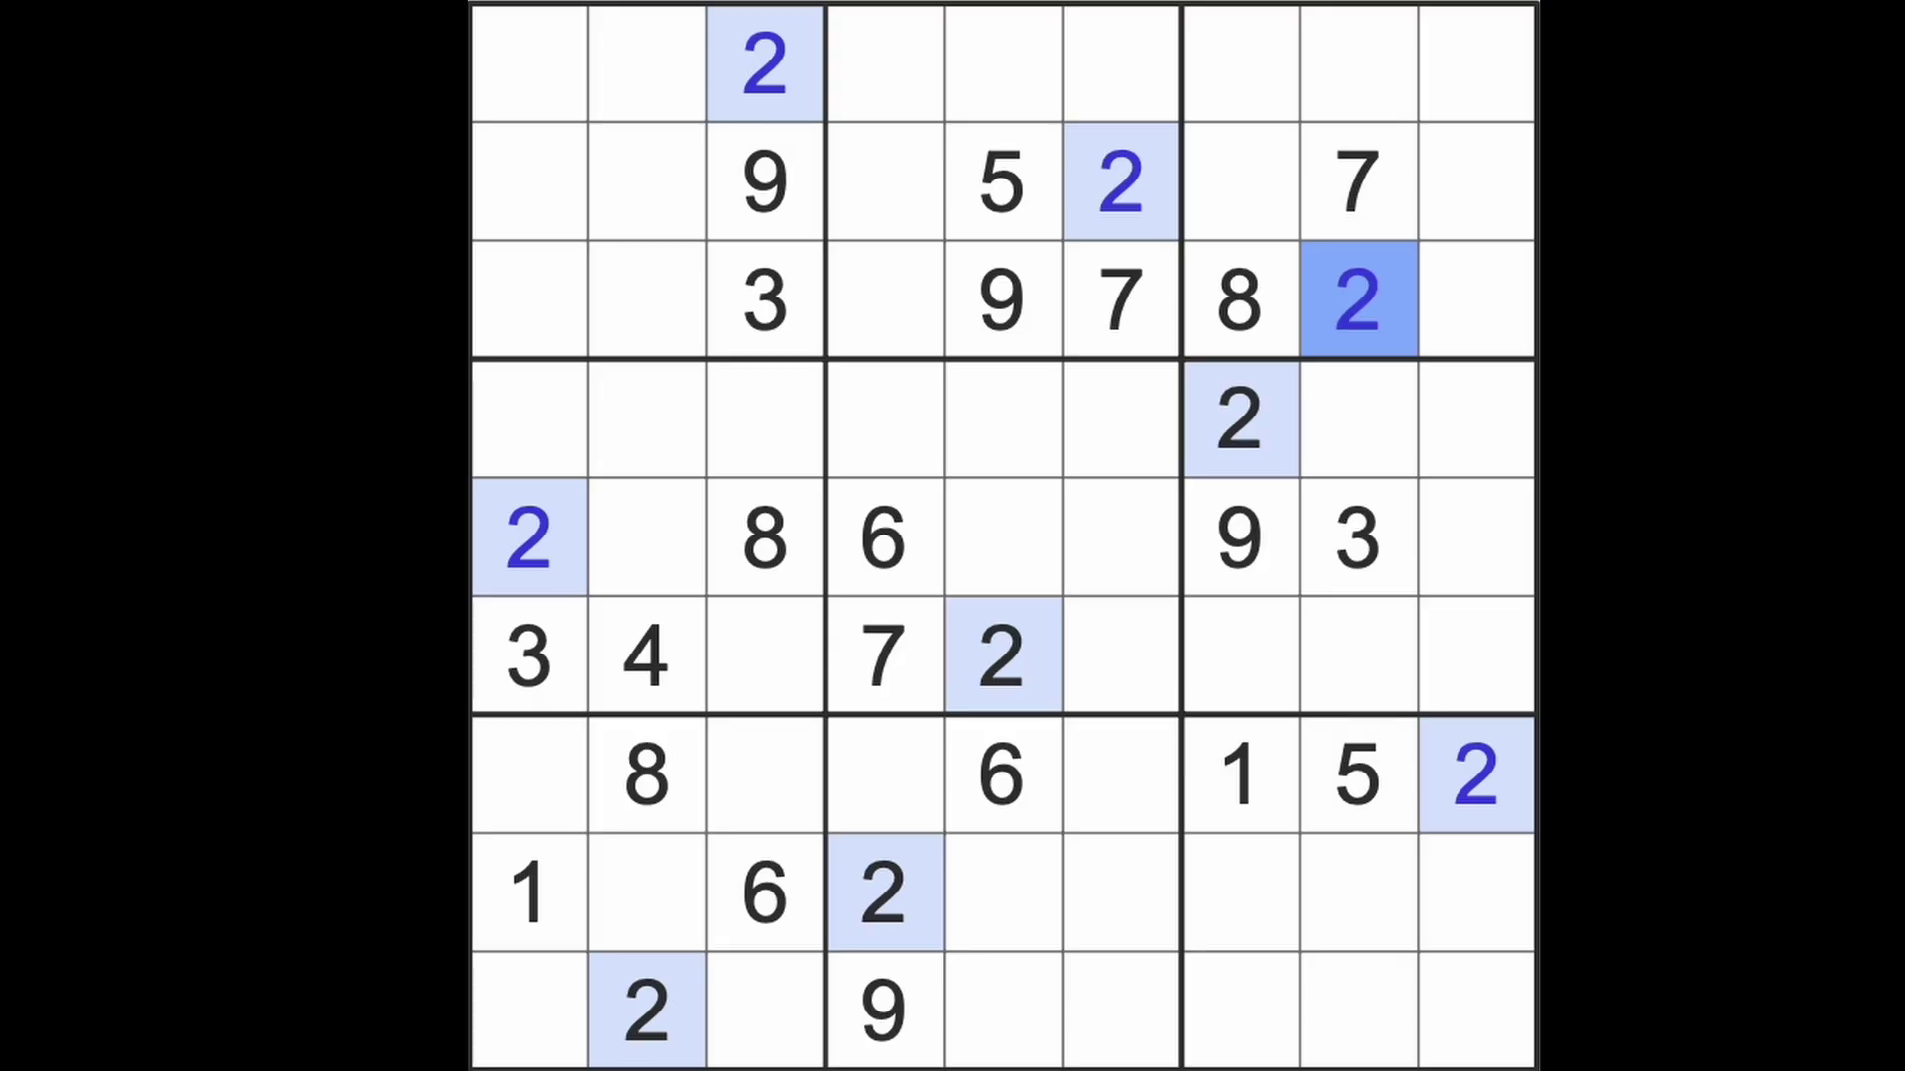
Enter a 9 in row 7, column 1
{"action": "left_click", "coordinate": [893, 1027]}
{"action": "left_click", "coordinate": [885, 775]}
{"action": "left_click", "coordinate": [1119, 775]}
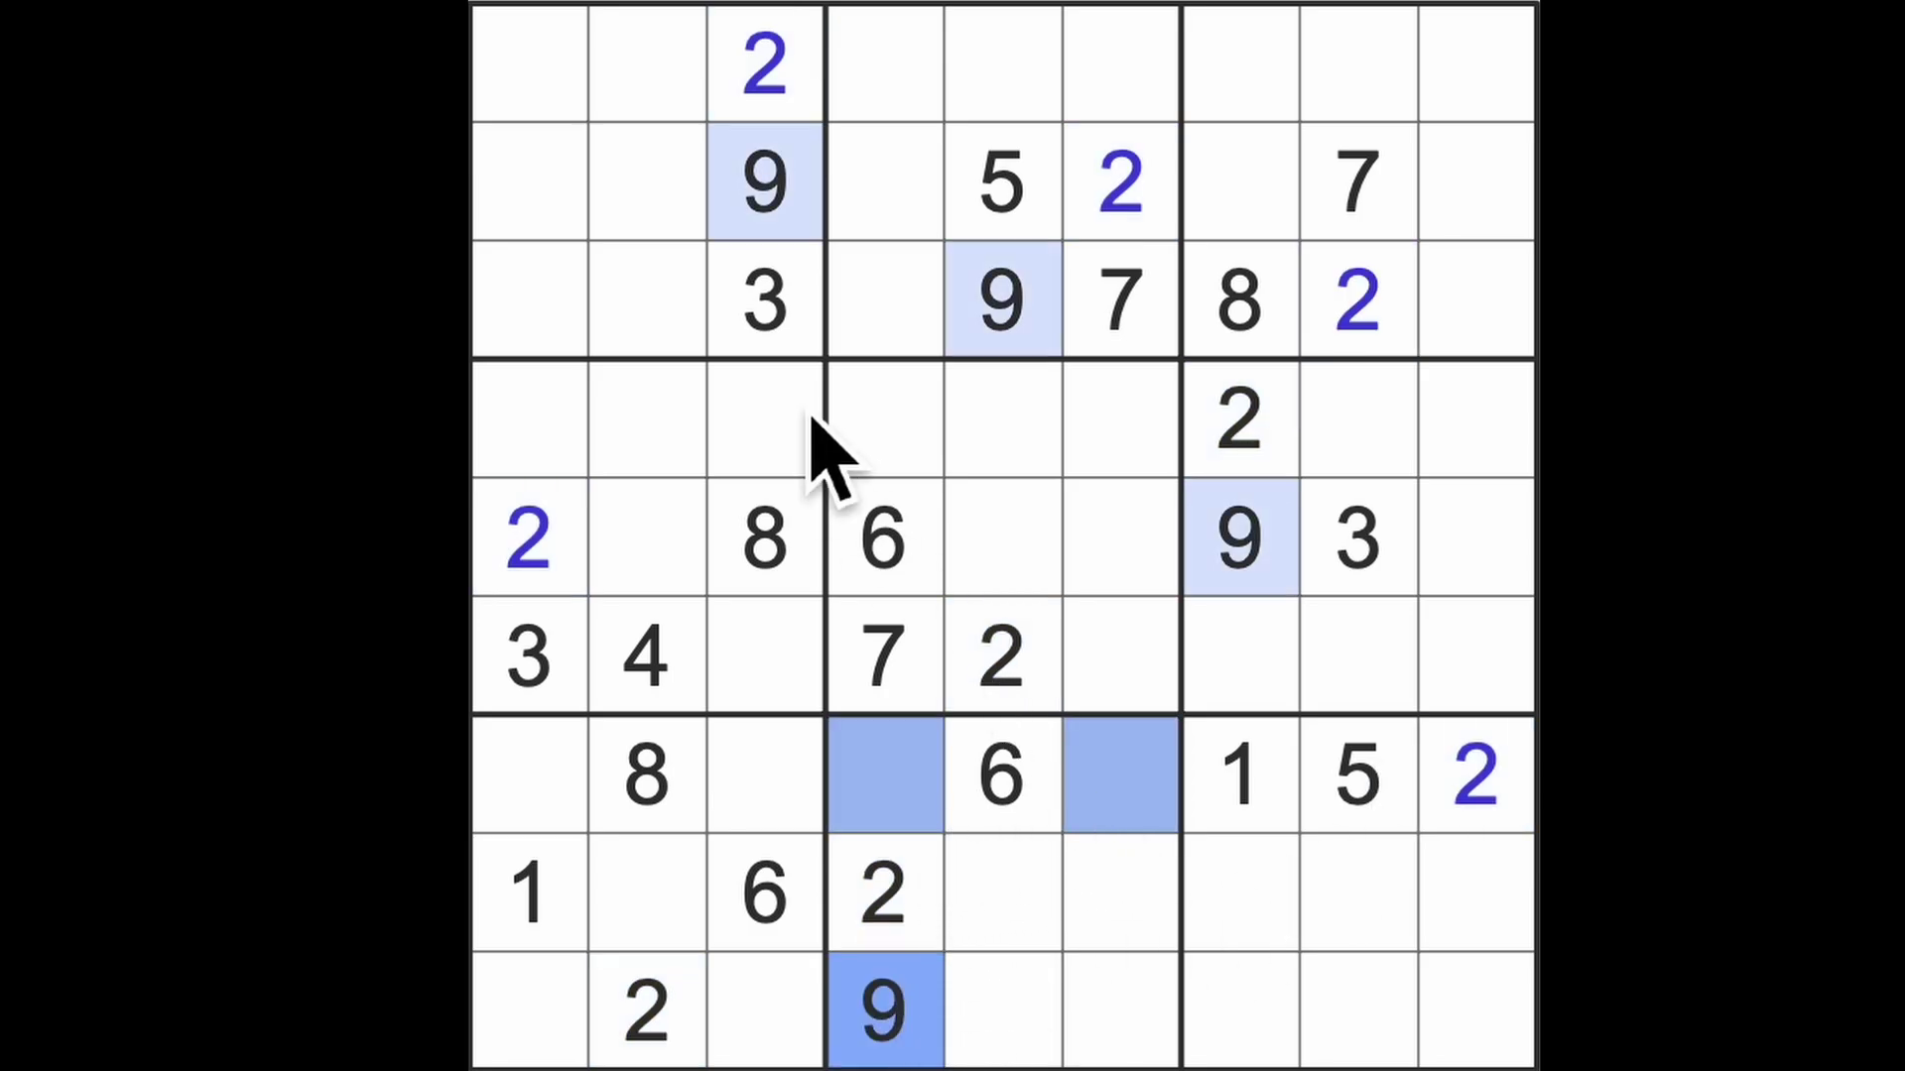
{"action": "left_click_drag", "start_coordinate": [764, 182], "coordinate": [763, 775]}
{"action": "left_click", "coordinate": [544, 789]}
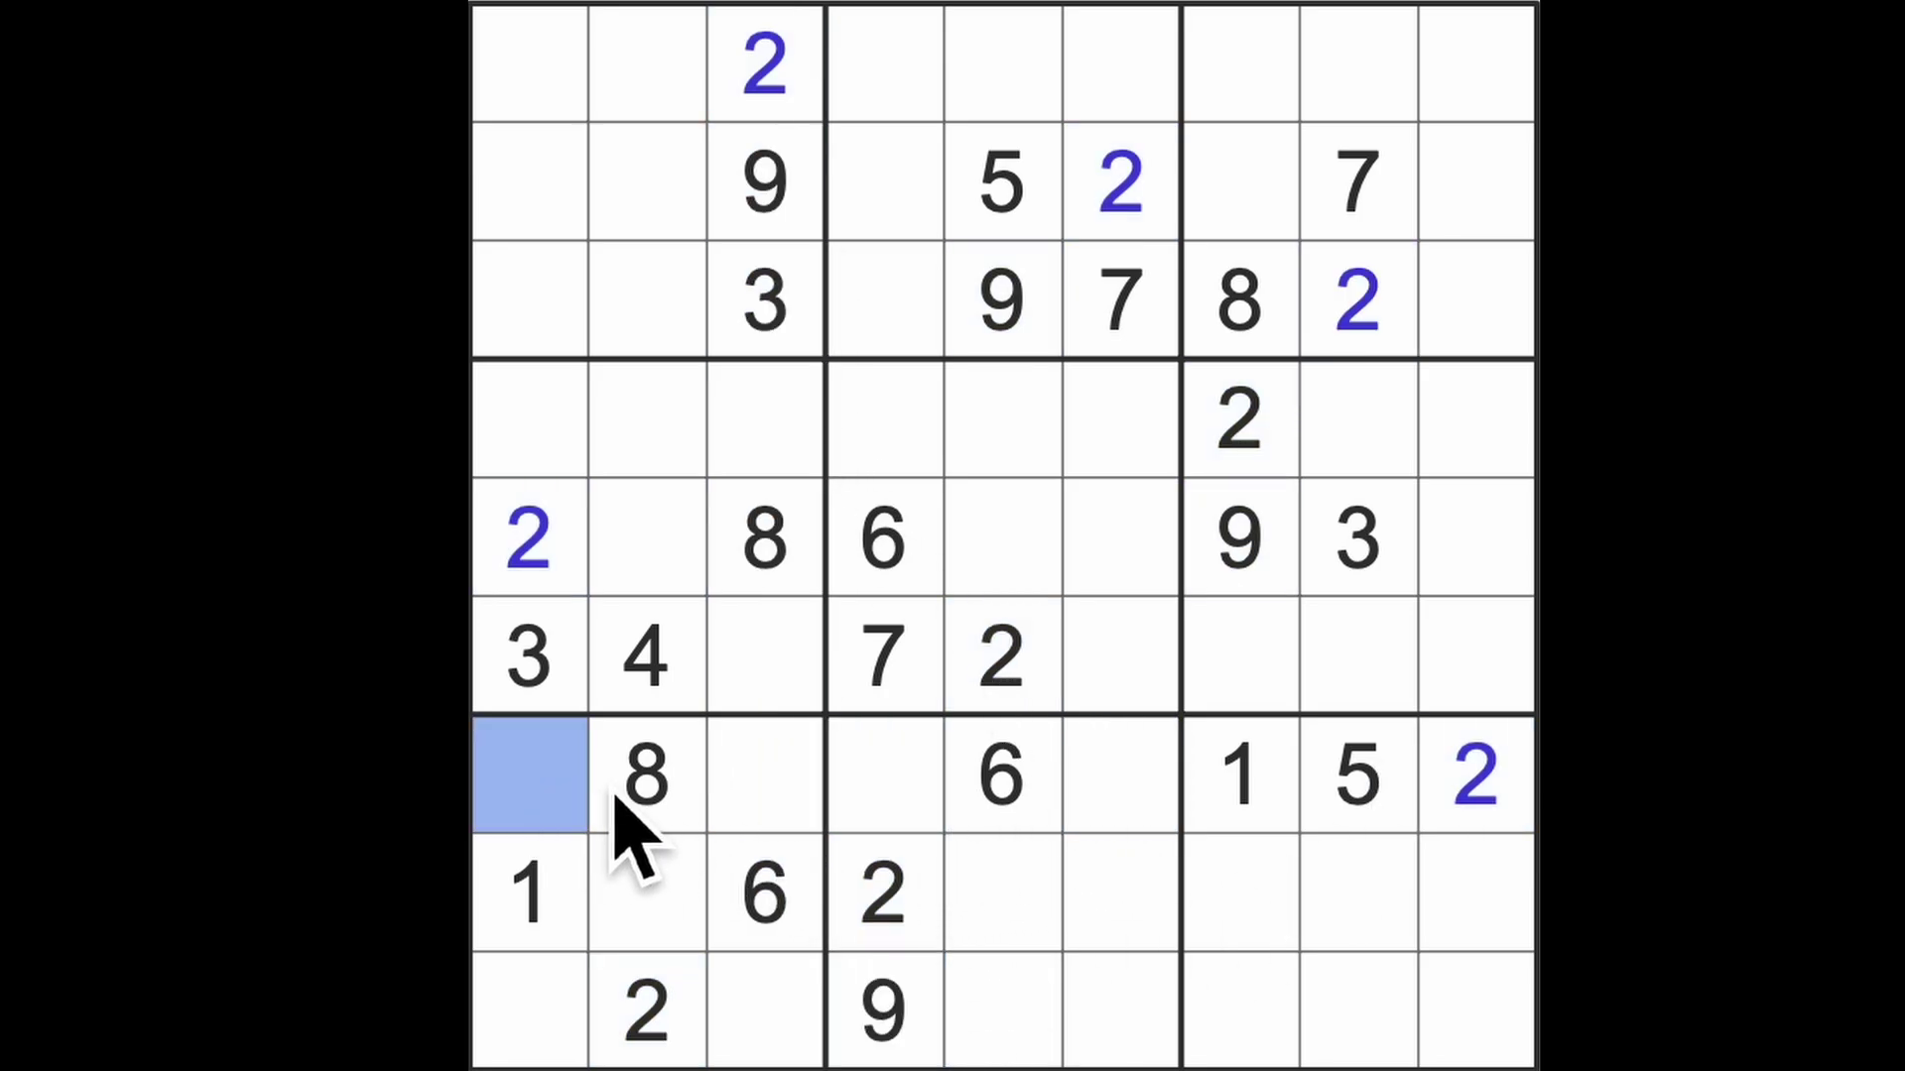
{"action": "type", "text": "9"}
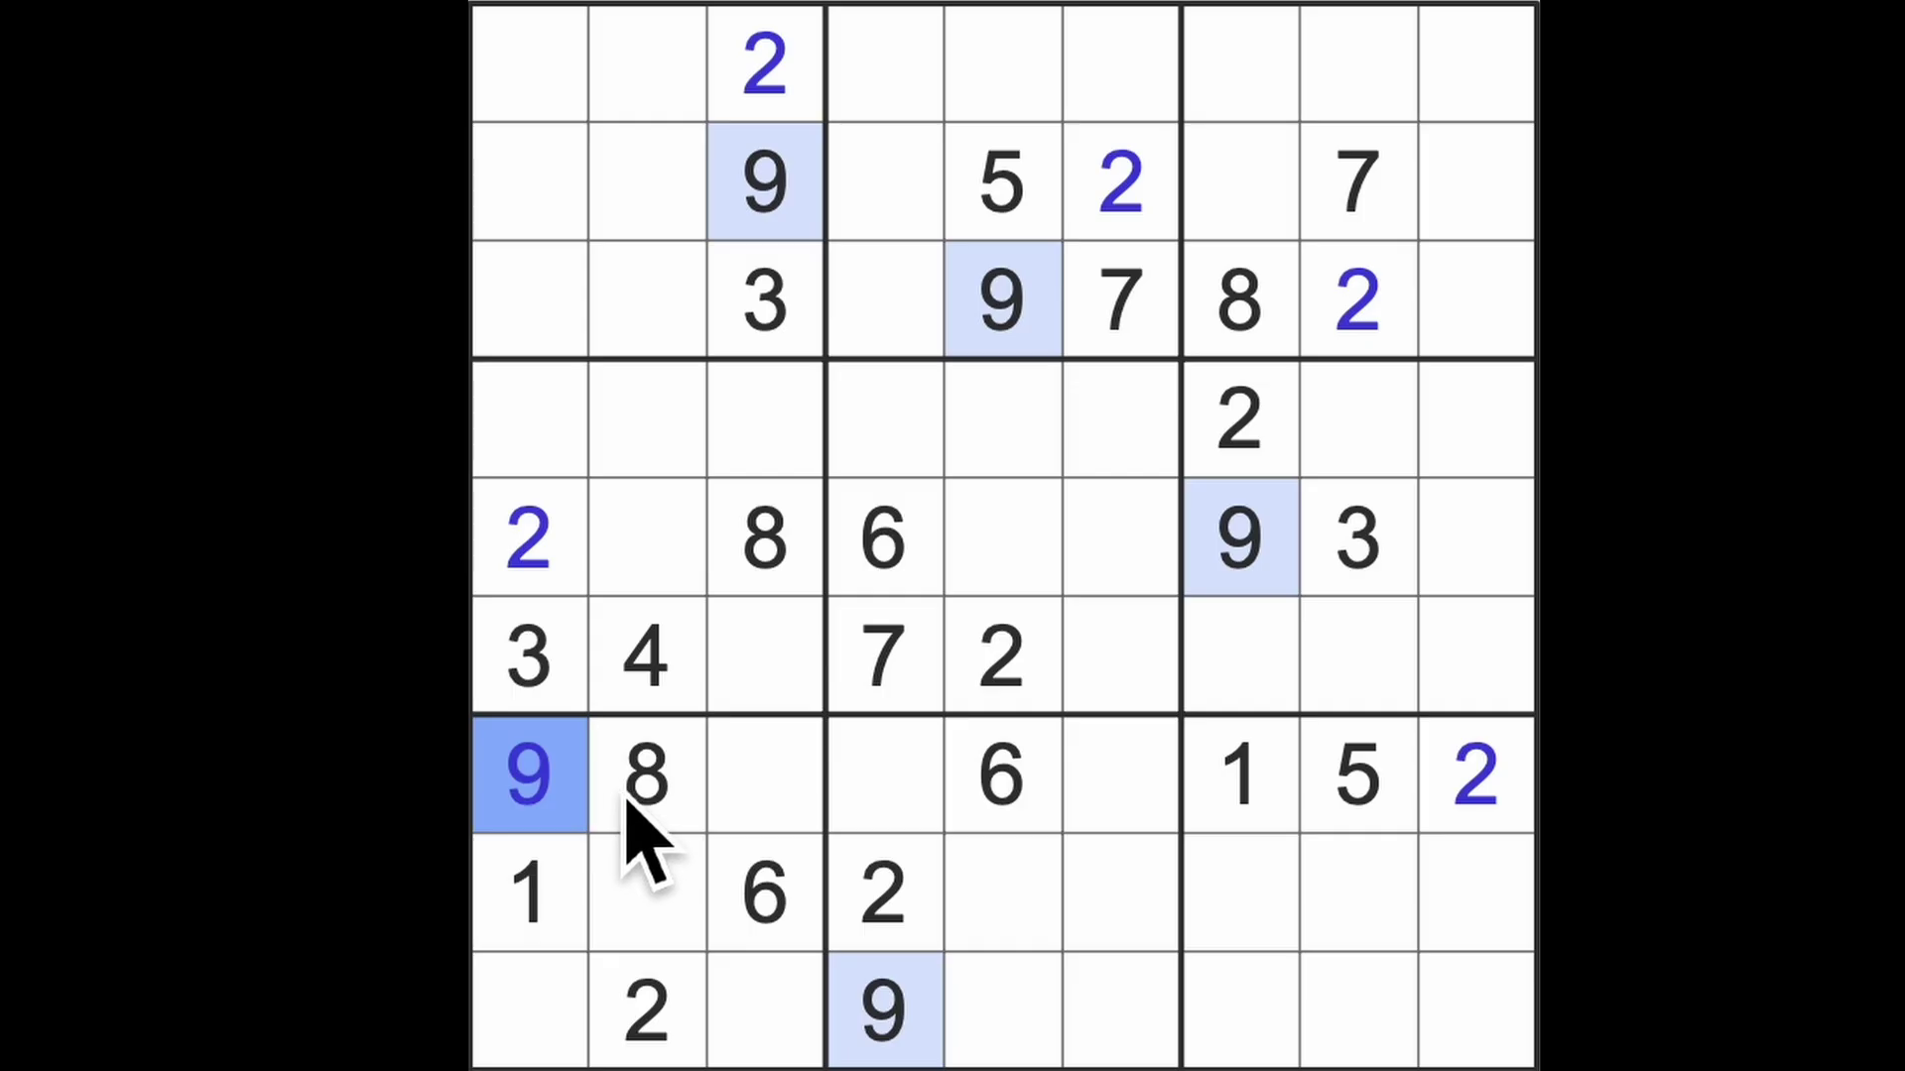
Enter a 7 in row 7, column 3, then select the bottom-row cell in column 8
{"action": "left_click_drag", "start_coordinate": [884, 774], "coordinate": [884, 655]}
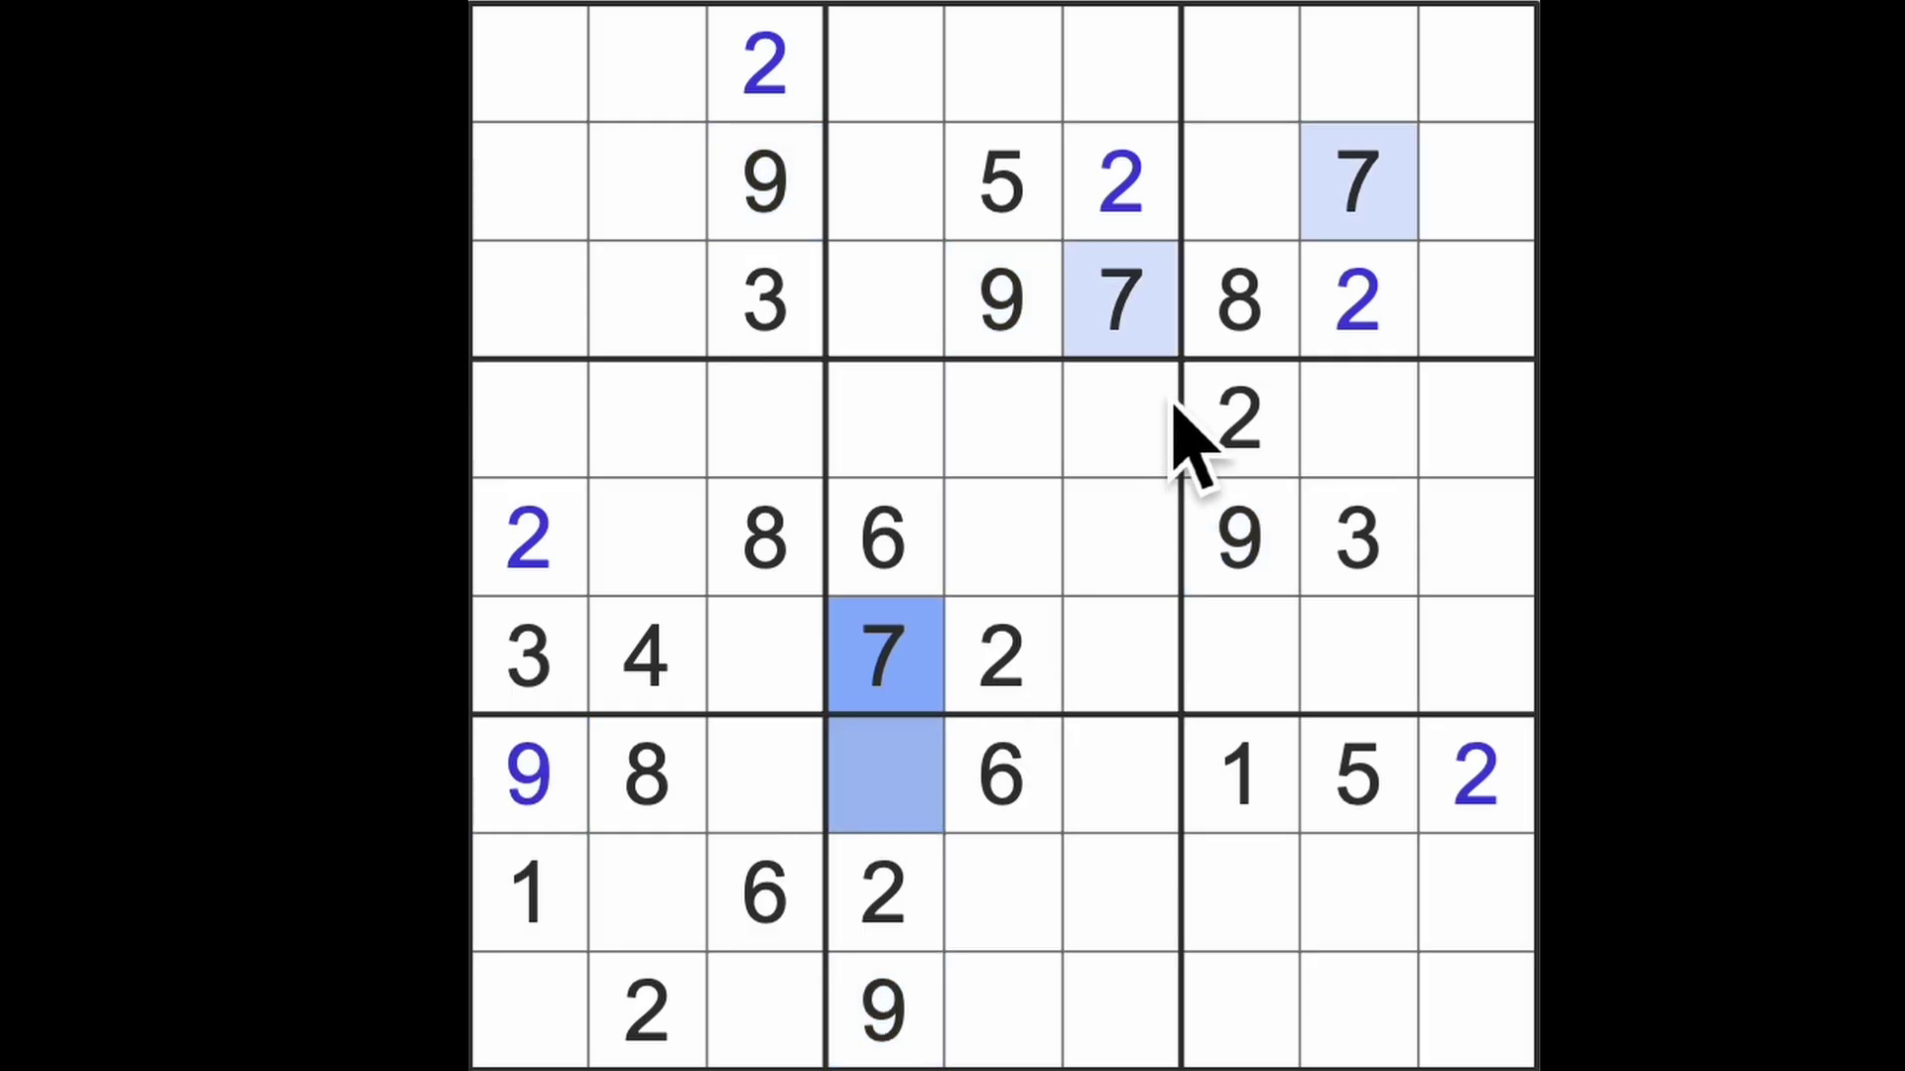
{"action": "left_click_drag", "start_coordinate": [1124, 298], "coordinate": [1124, 774]}
{"action": "left_click", "coordinate": [763, 775]}
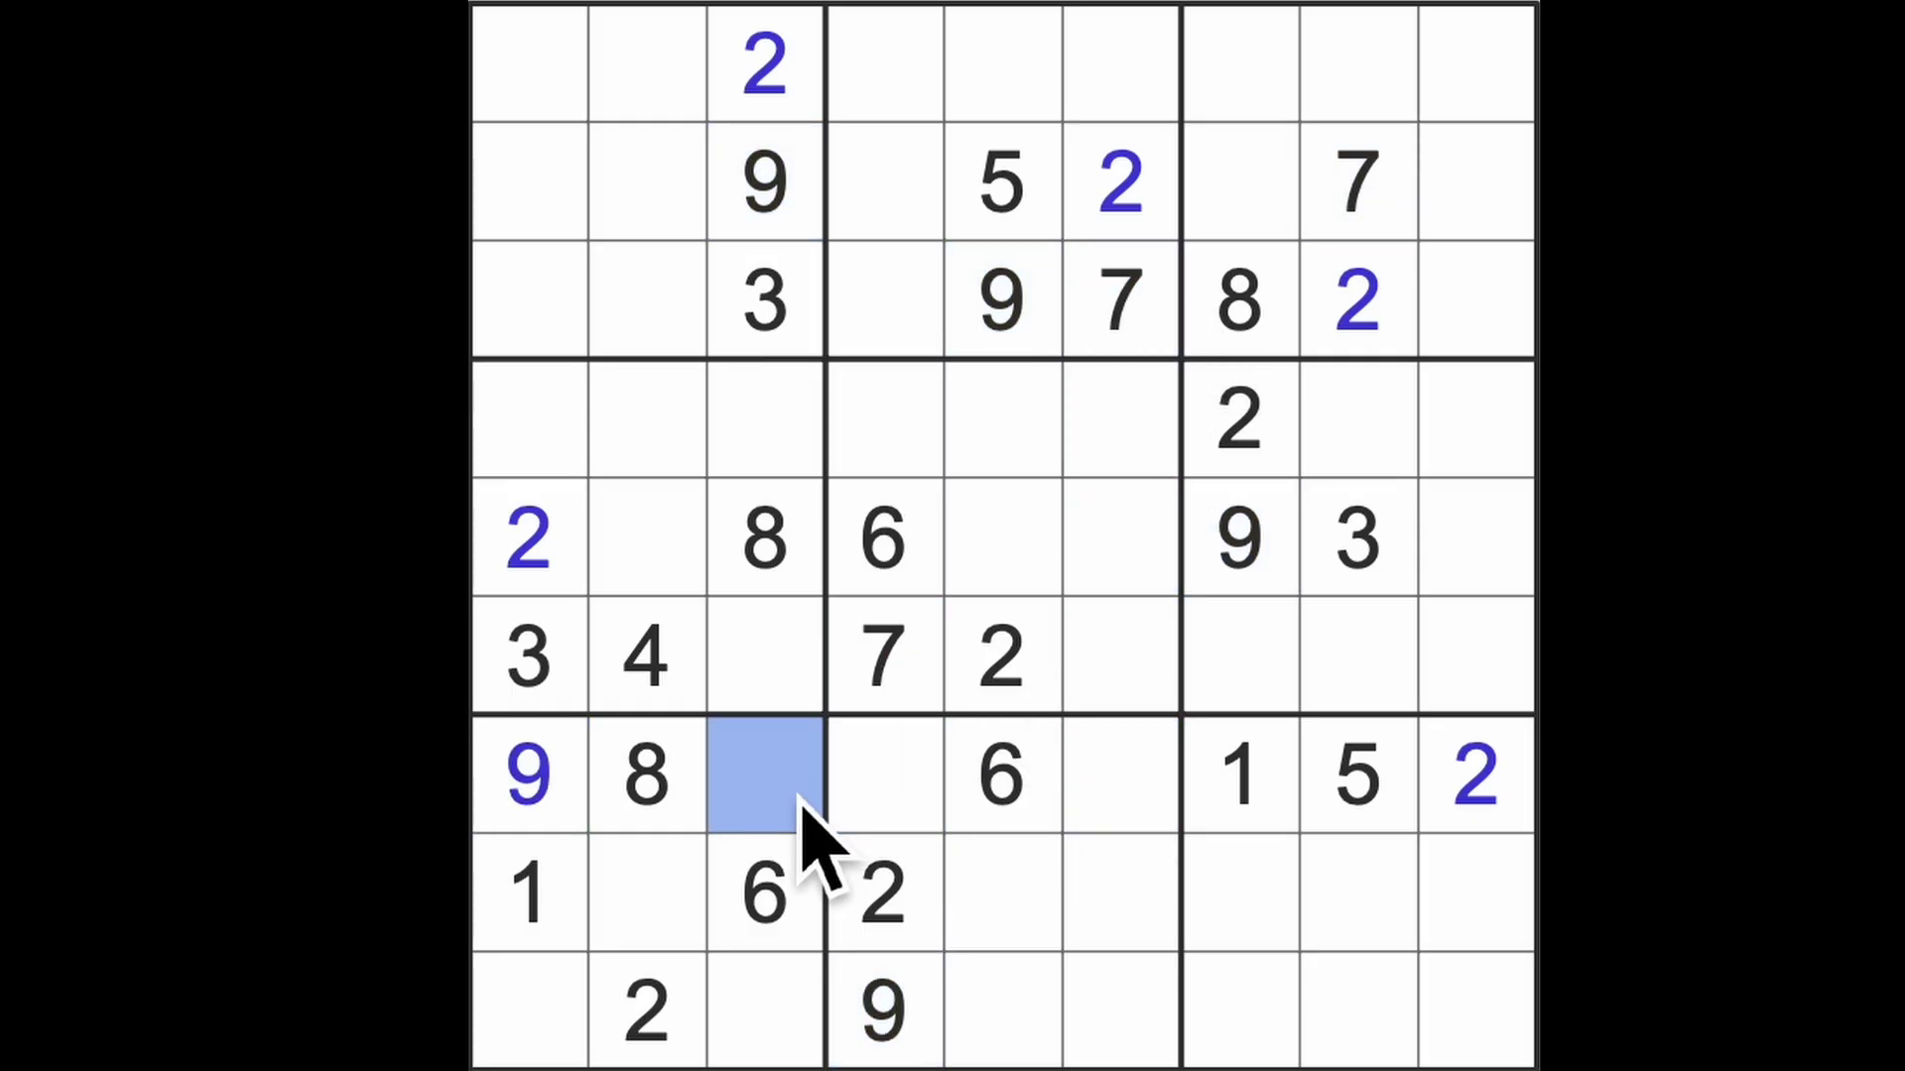
{"action": "type", "text": "7"}
{"action": "left_click", "coordinate": [884, 774]}
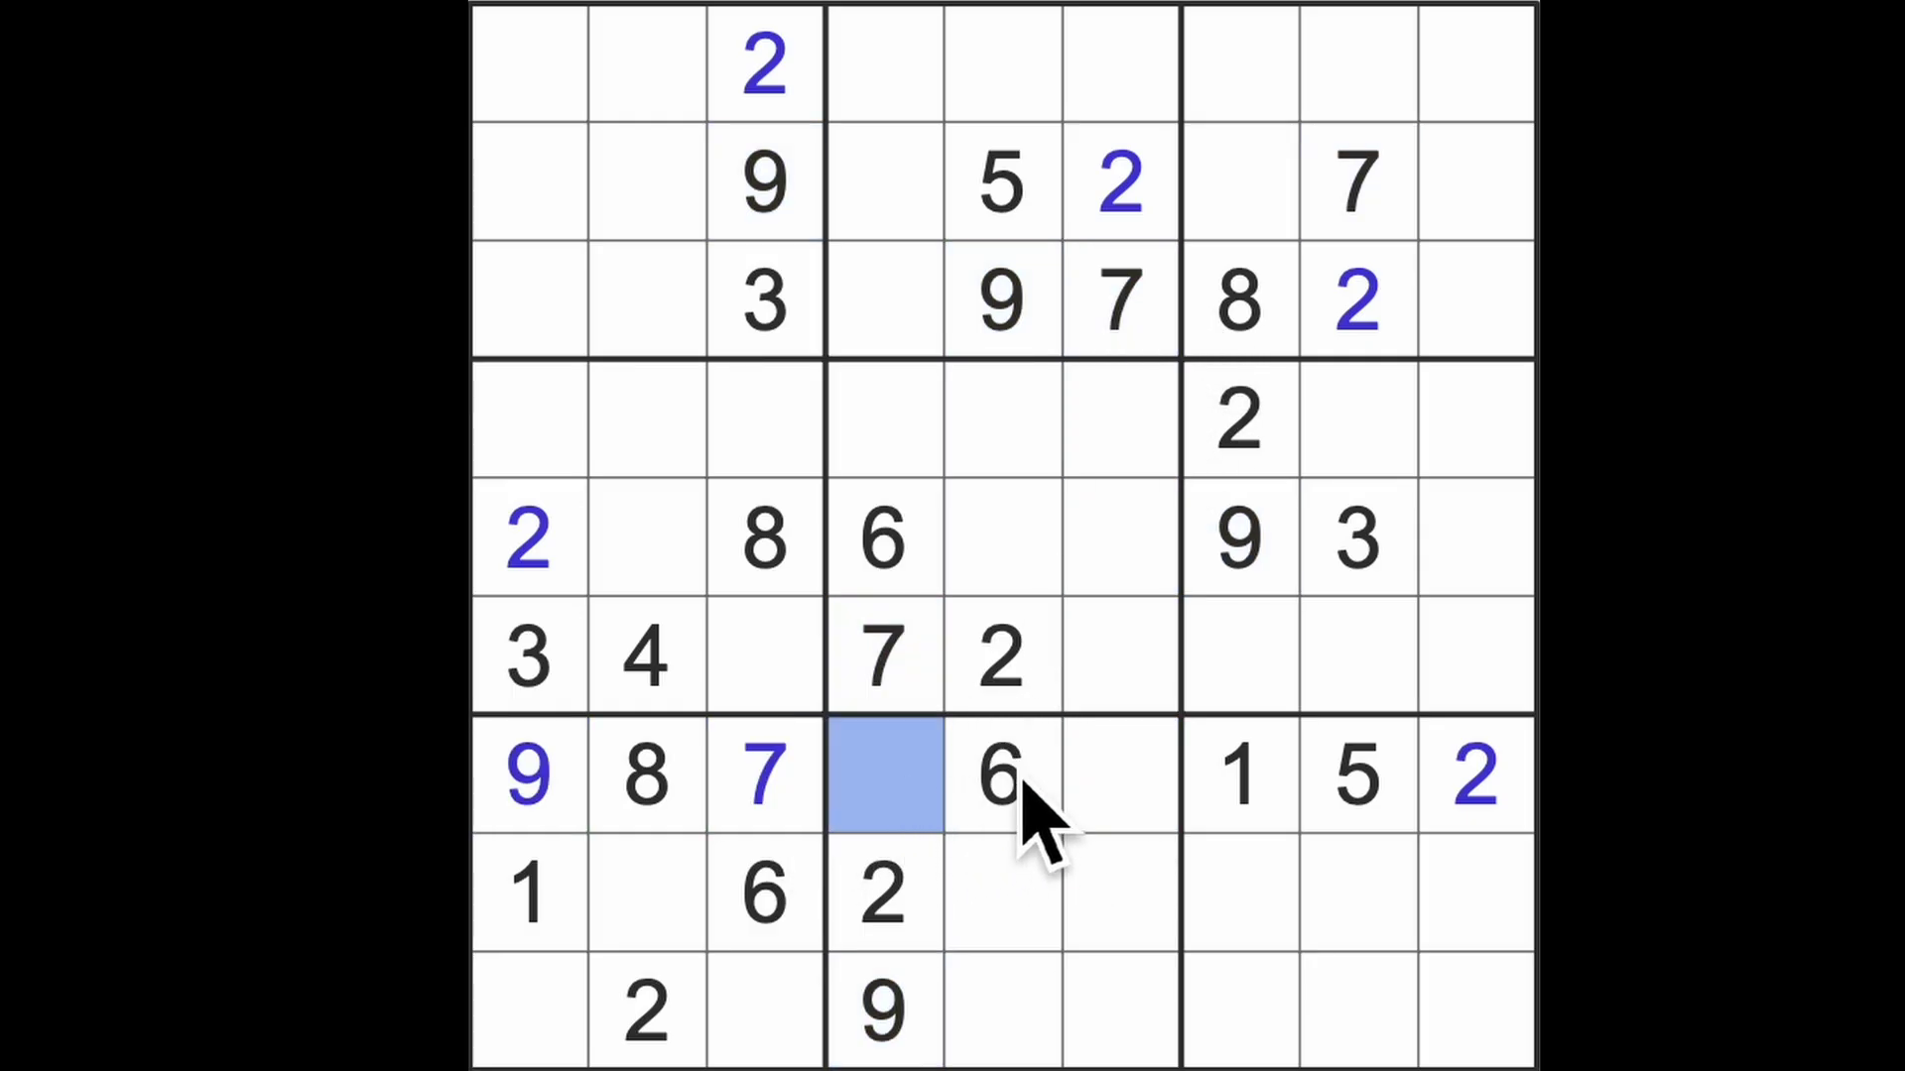
{"action": "left_click", "coordinate": [1121, 775], "text": "ctrl"}
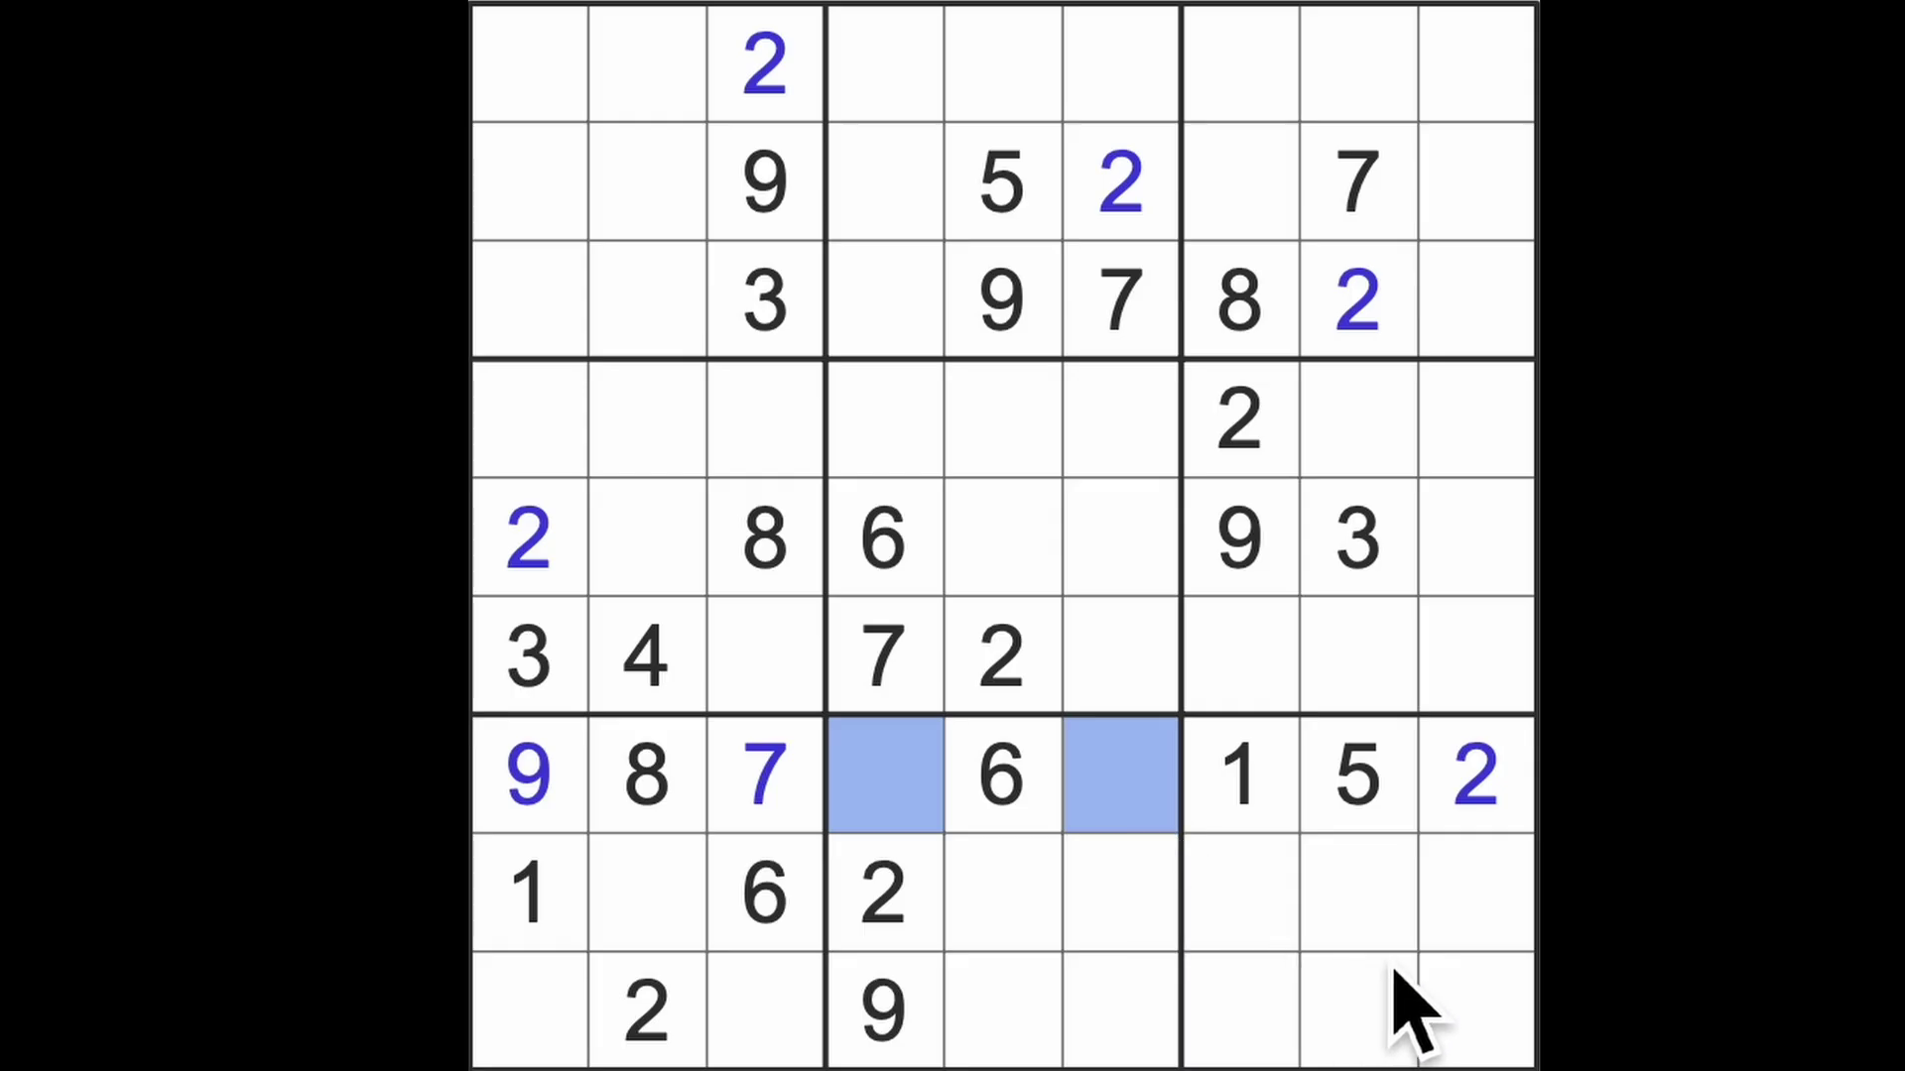
{"action": "left_click", "coordinate": [1385, 1005]}
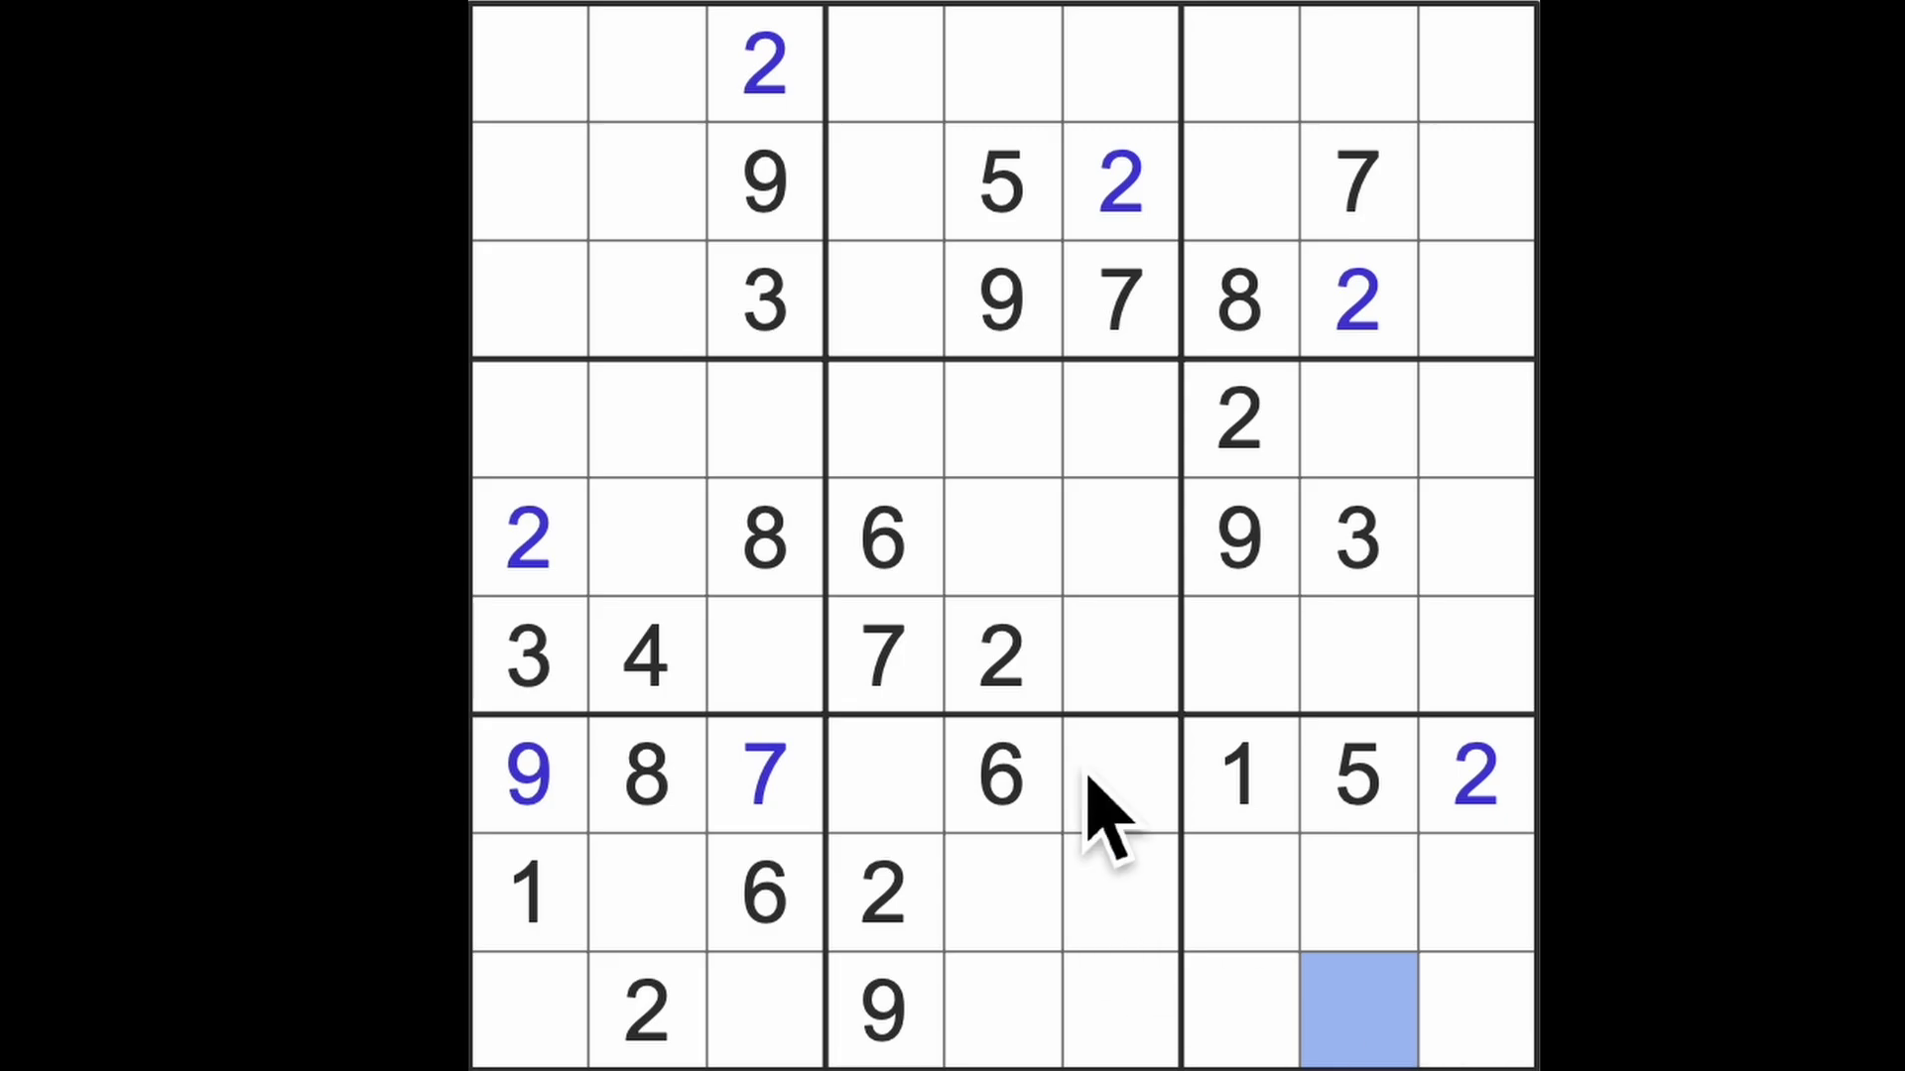
Place a 5 in the centre box at row 4, column 4
{"action": "left_click", "coordinate": [1000, 179]}
{"action": "left_click_drag", "start_coordinate": [885, 67], "coordinate": [894, 193]}
{"action": "left_click", "coordinate": [893, 290]}
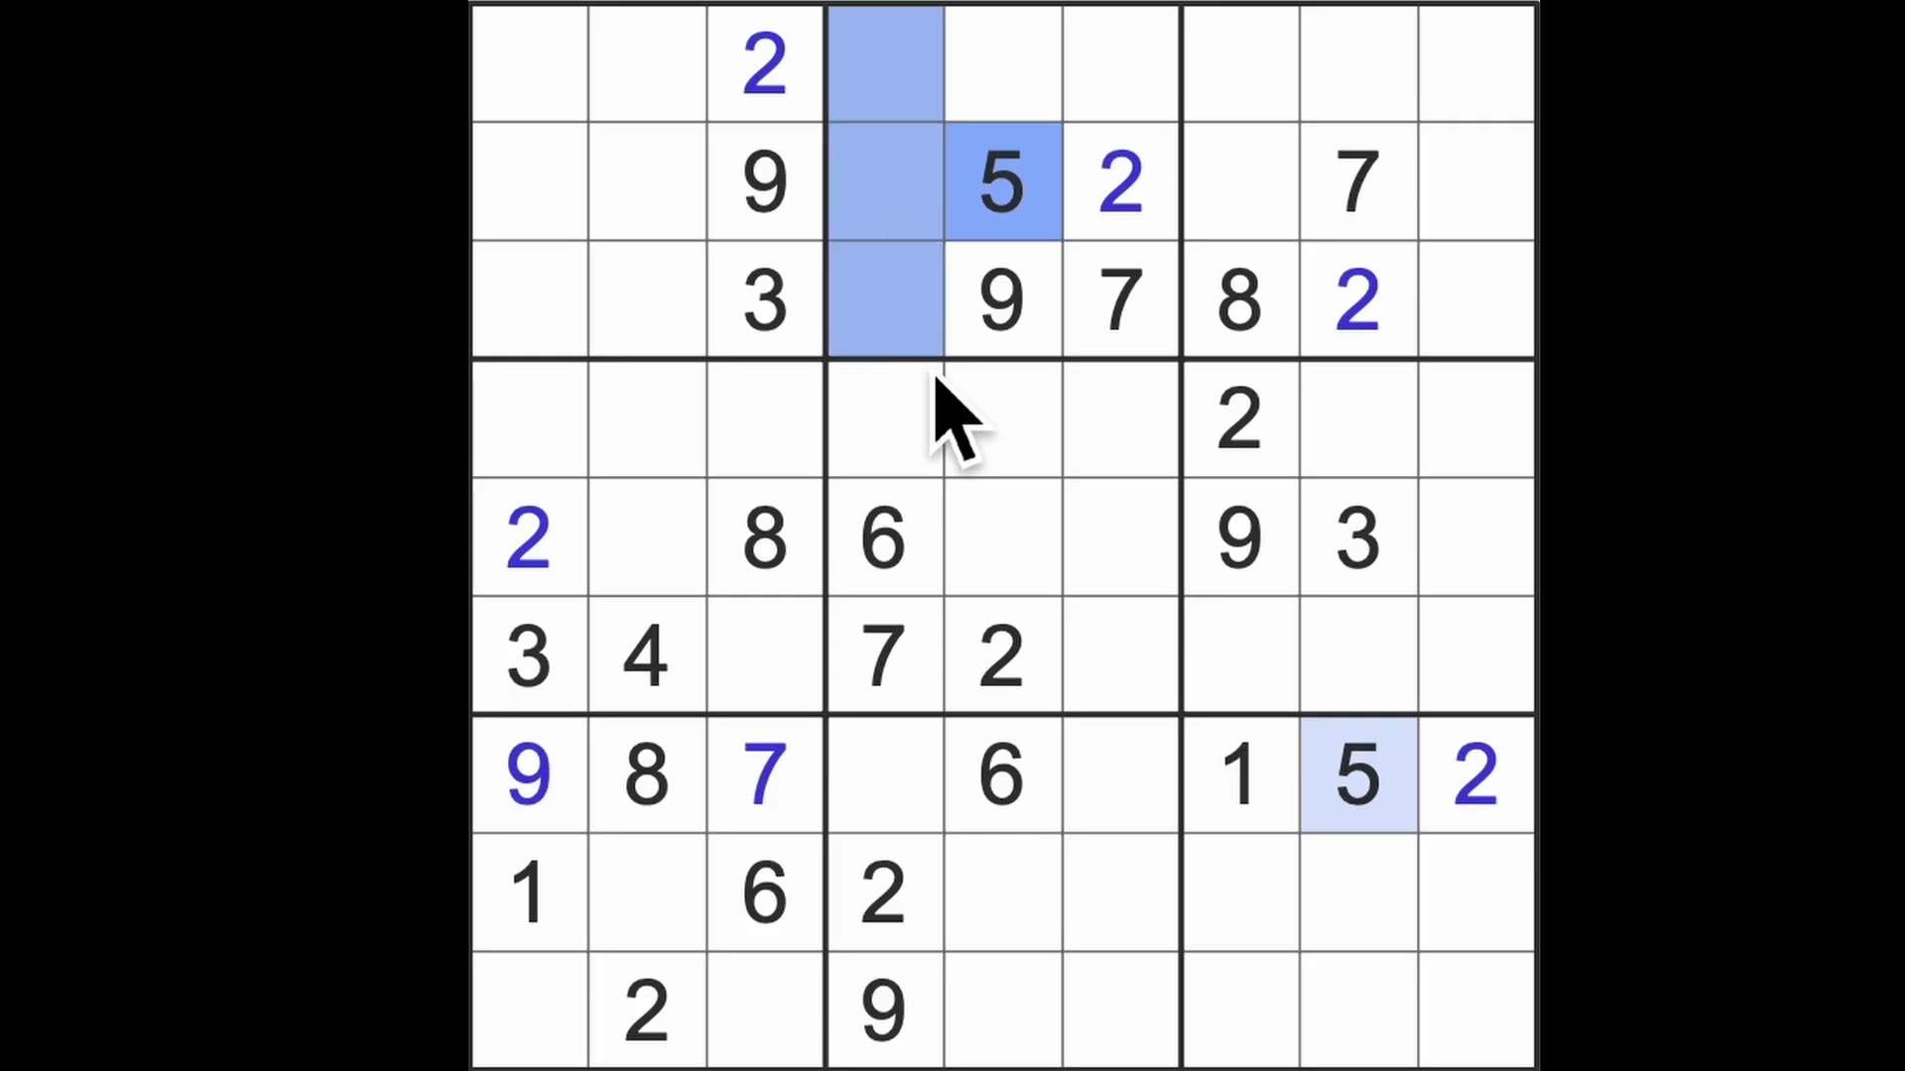
{"action": "left_click_drag", "start_coordinate": [1347, 782], "coordinate": [929, 827]}
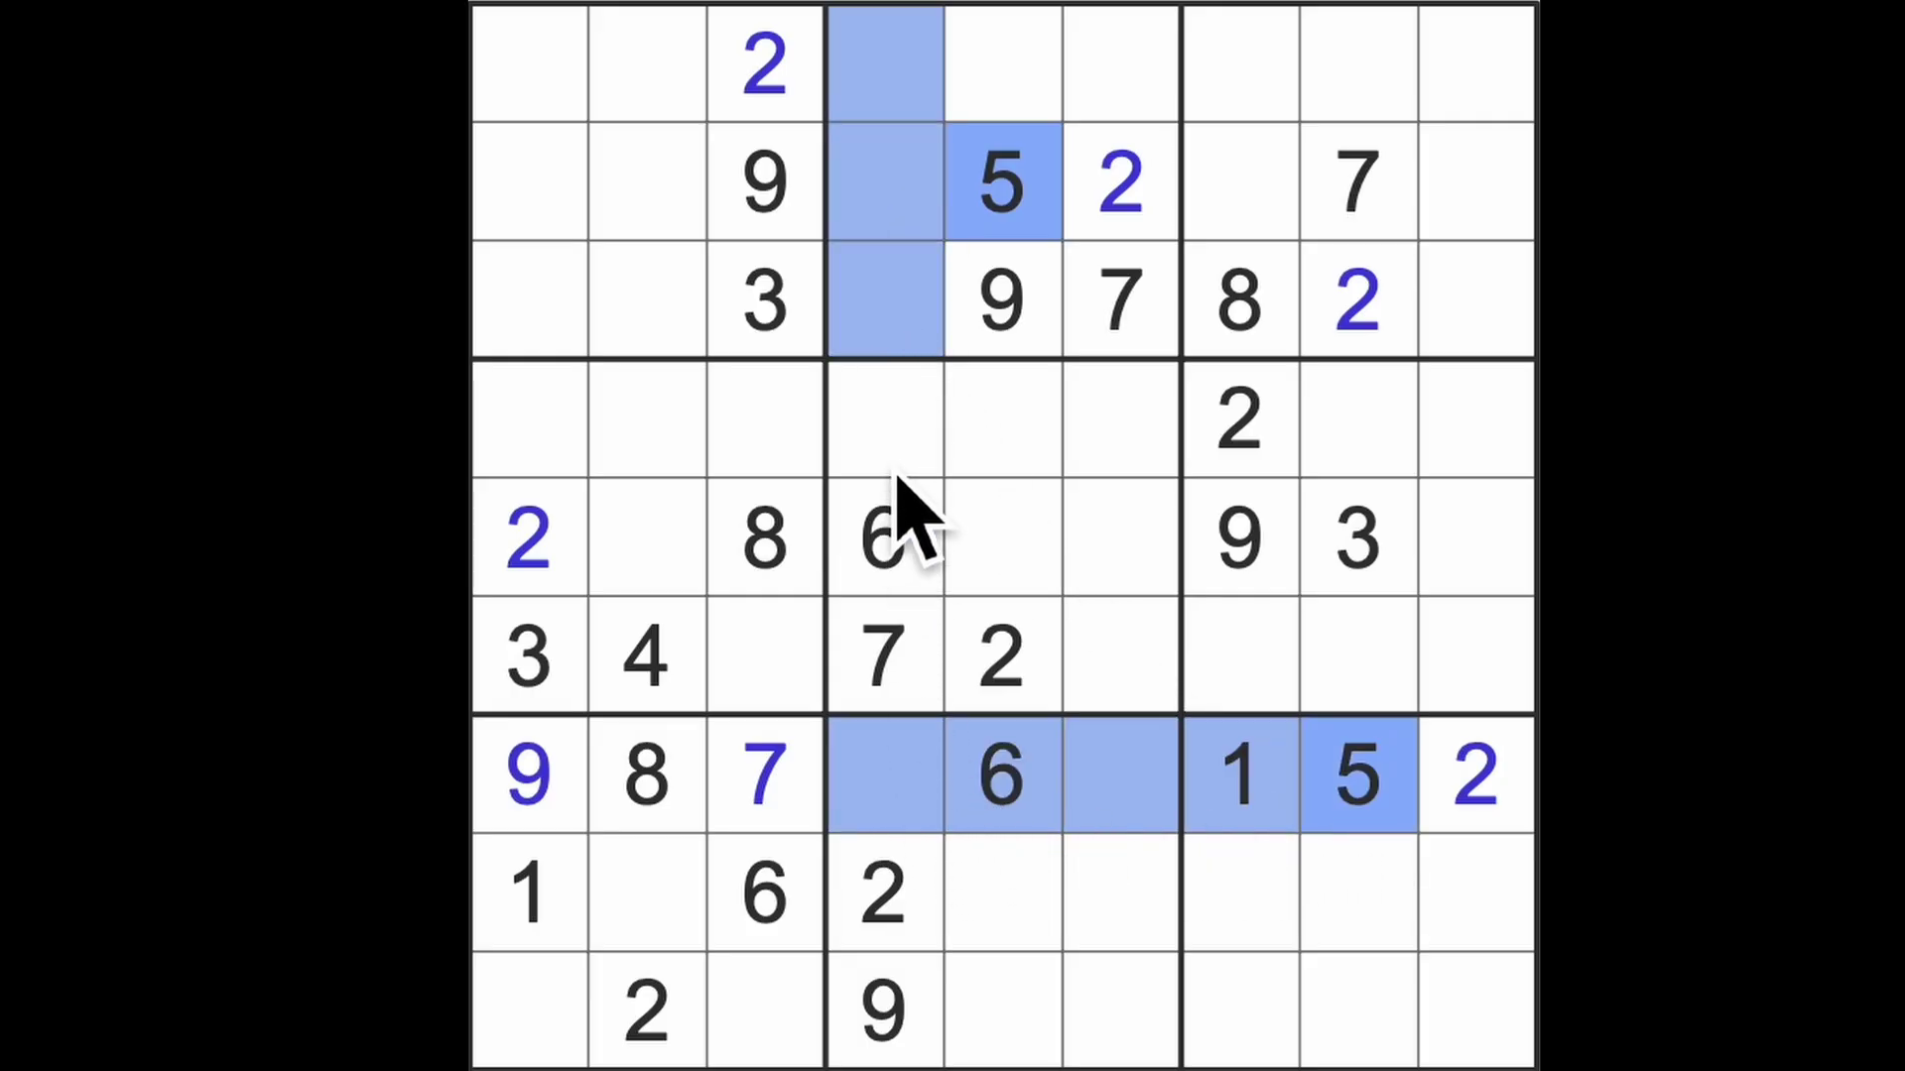
{"action": "left_click", "coordinate": [885, 421]}
{"action": "type", "text": "5"}
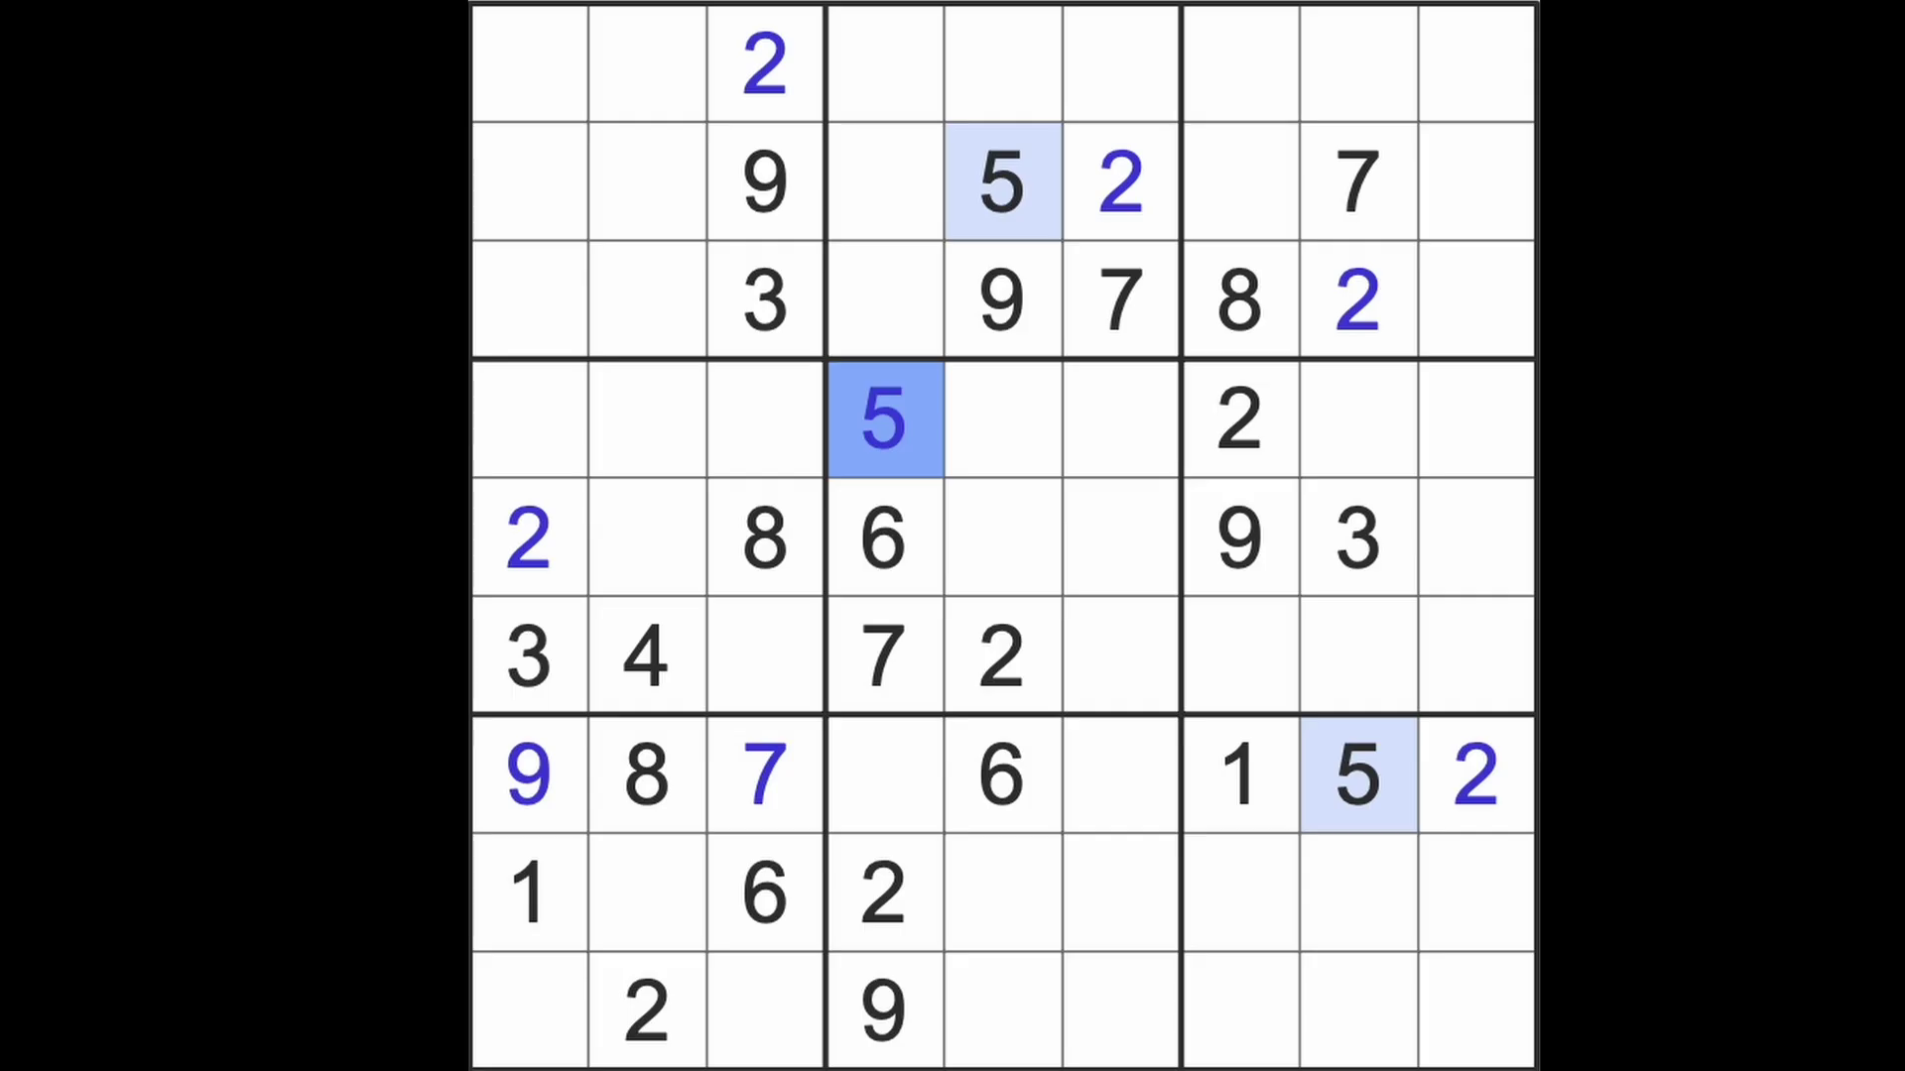
Fill column 3 with 4 in row 9, 5 in row 6 and 1 in row 4
{"action": "left_click", "coordinate": [648, 658]}
{"action": "left_click", "coordinate": [765, 421]}
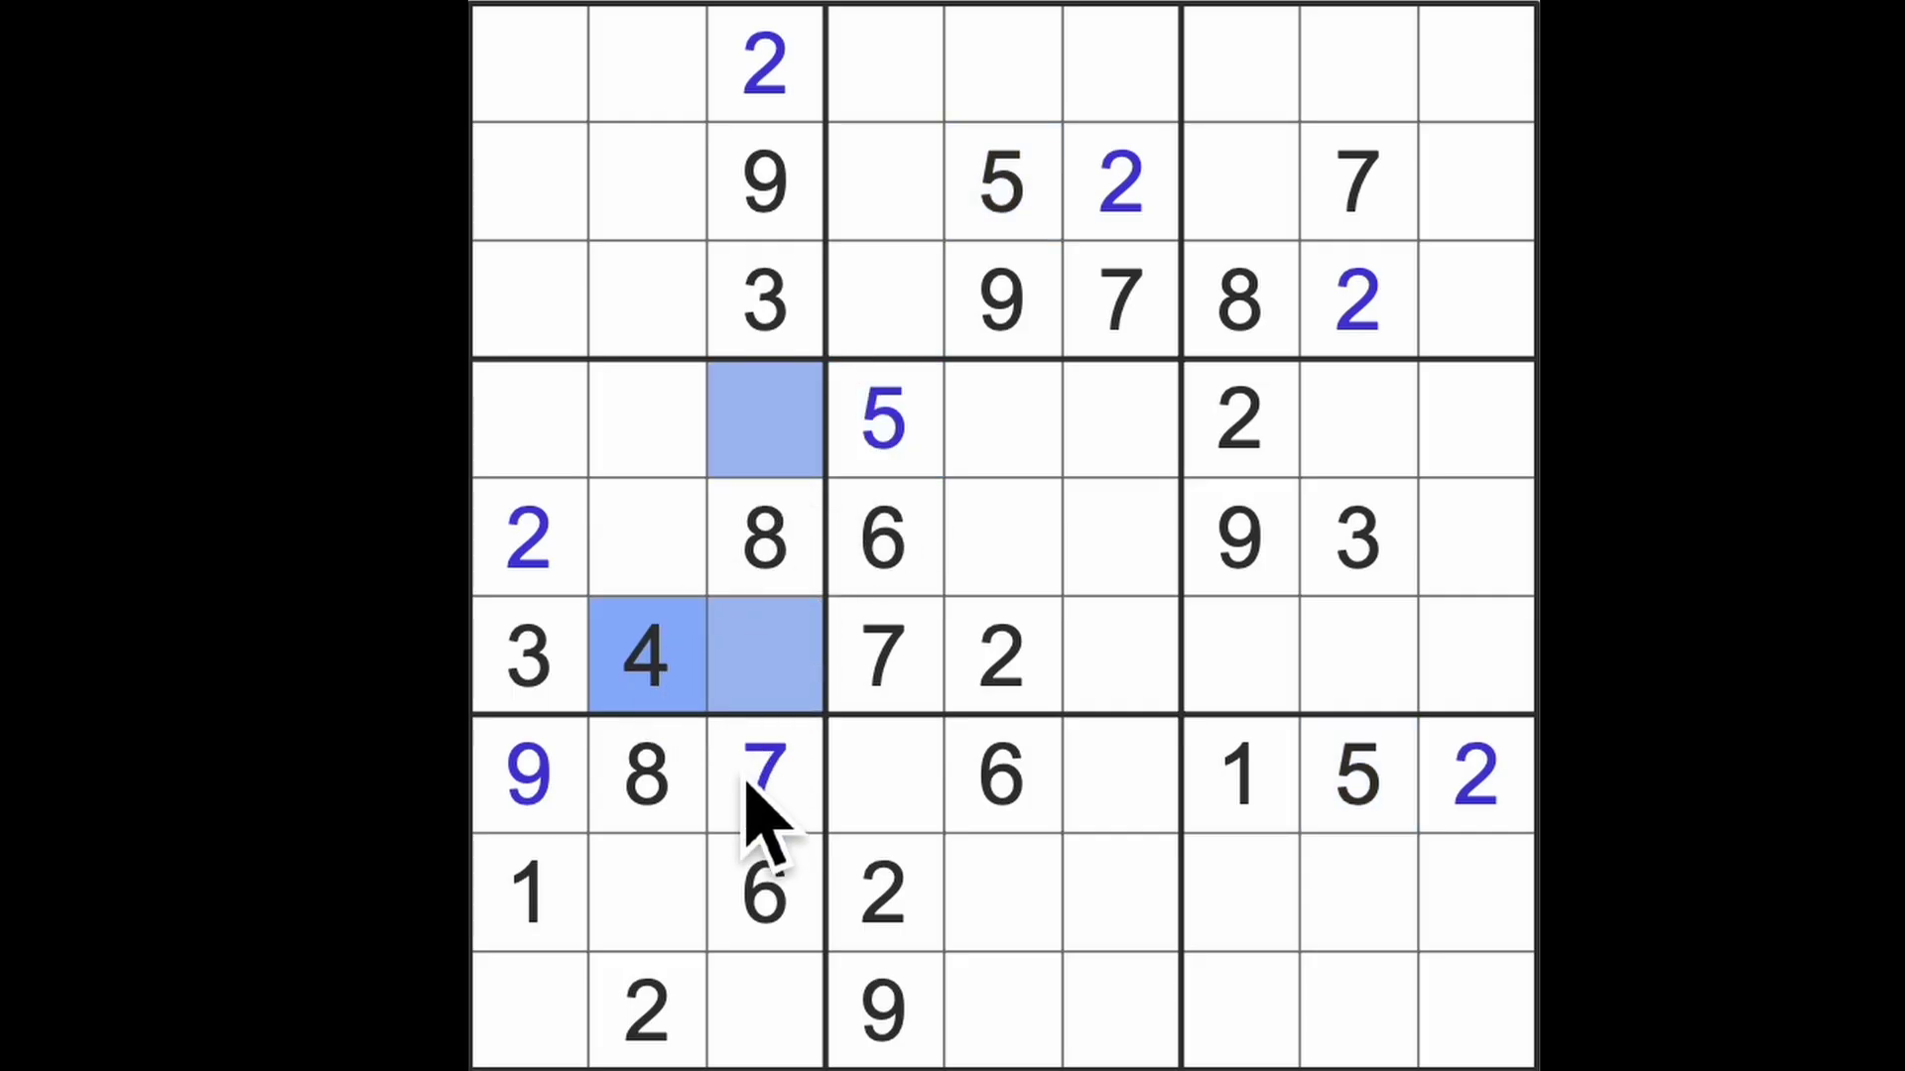
{"action": "left_click", "coordinate": [774, 1019]}
{"action": "type", "text": "4"}
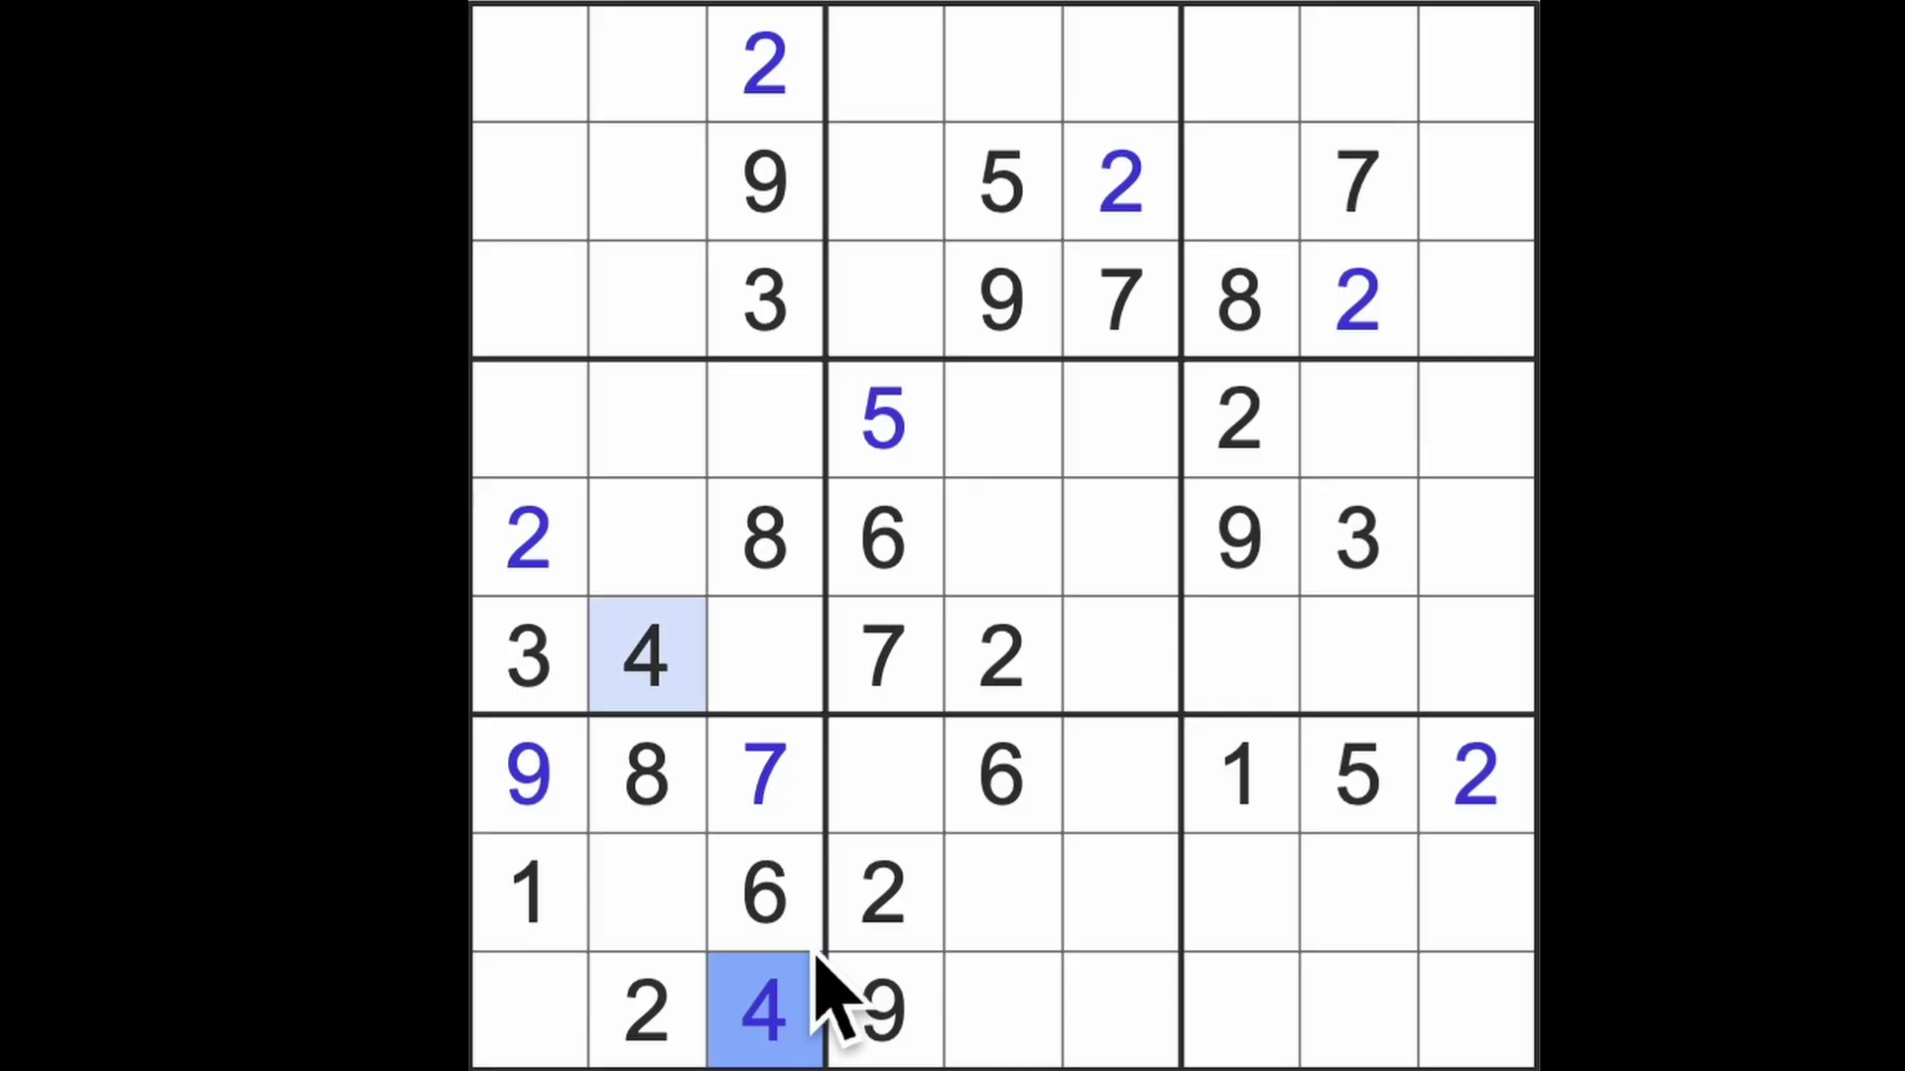
{"action": "left_click", "coordinate": [886, 419]}
{"action": "left_click", "coordinate": [765, 659]}
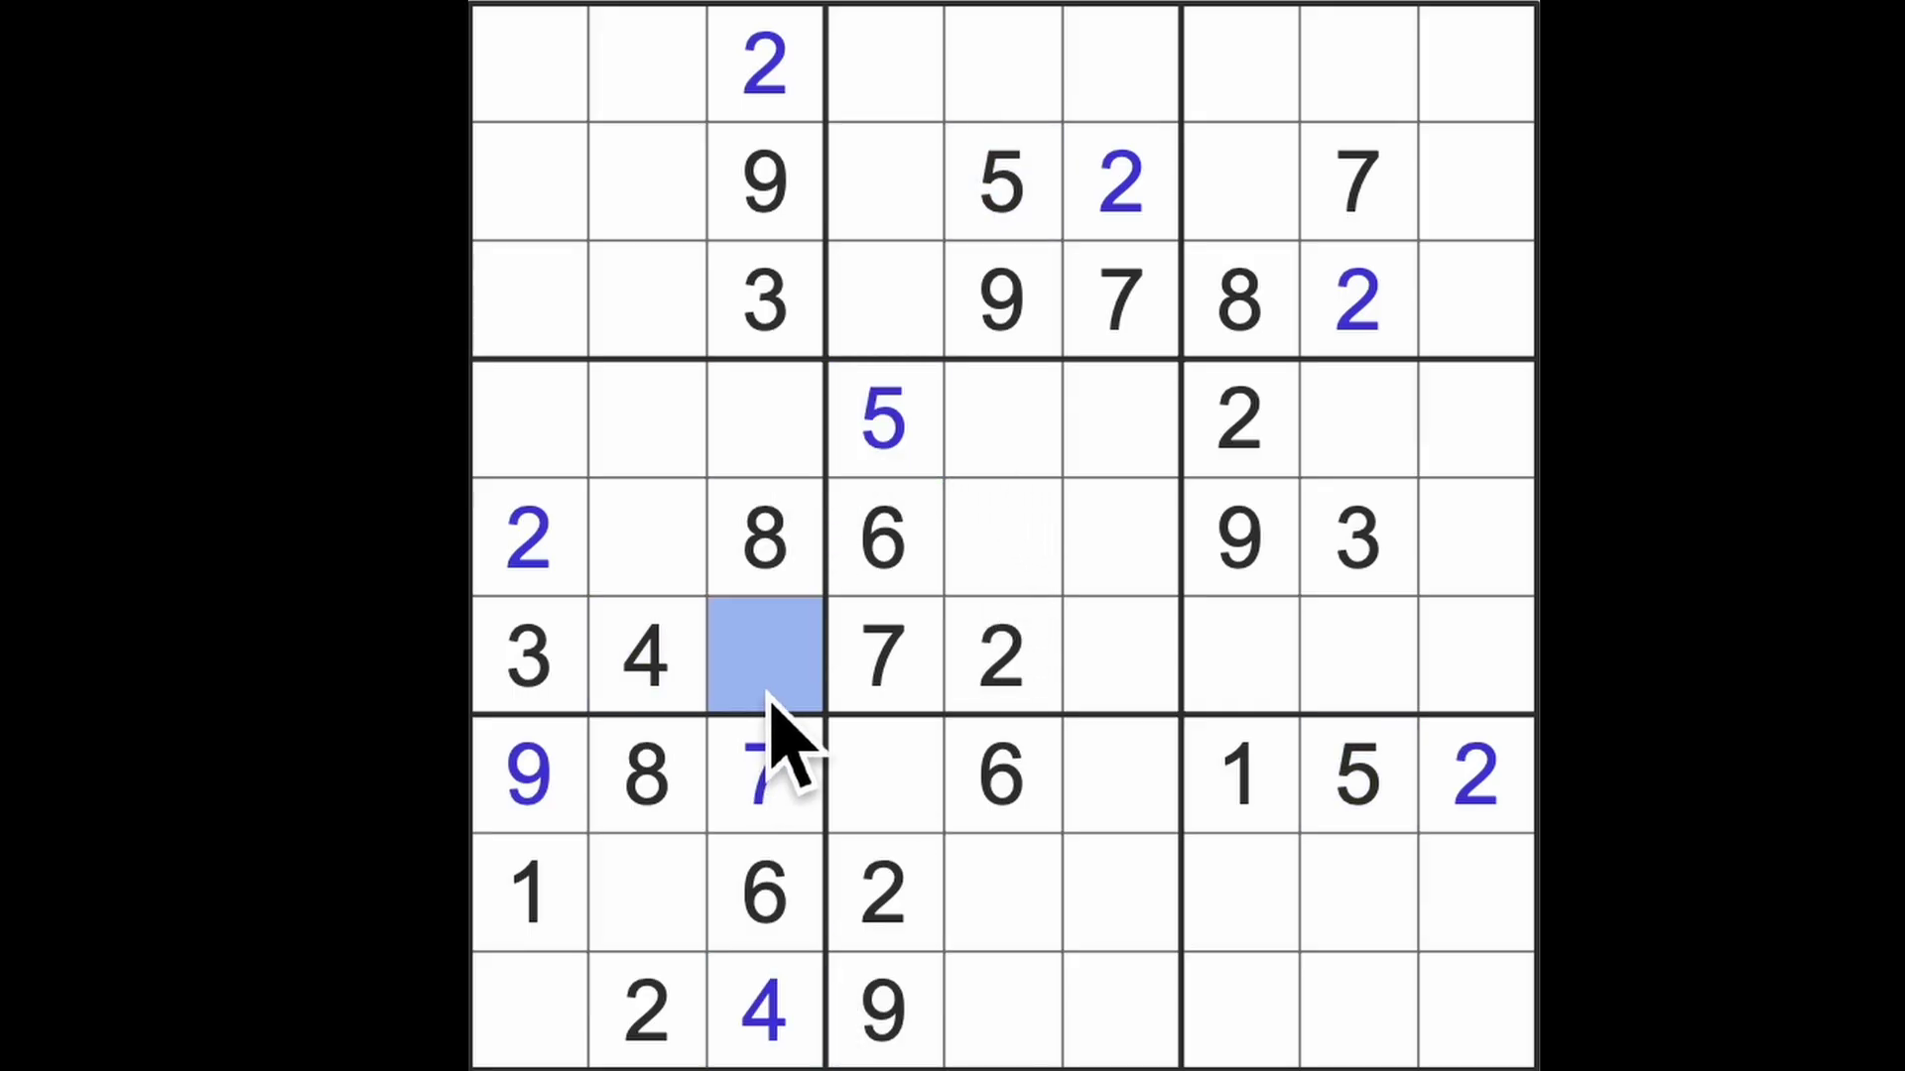
{"action": "type", "text": "5"}
{"action": "left_click", "coordinate": [765, 420]}
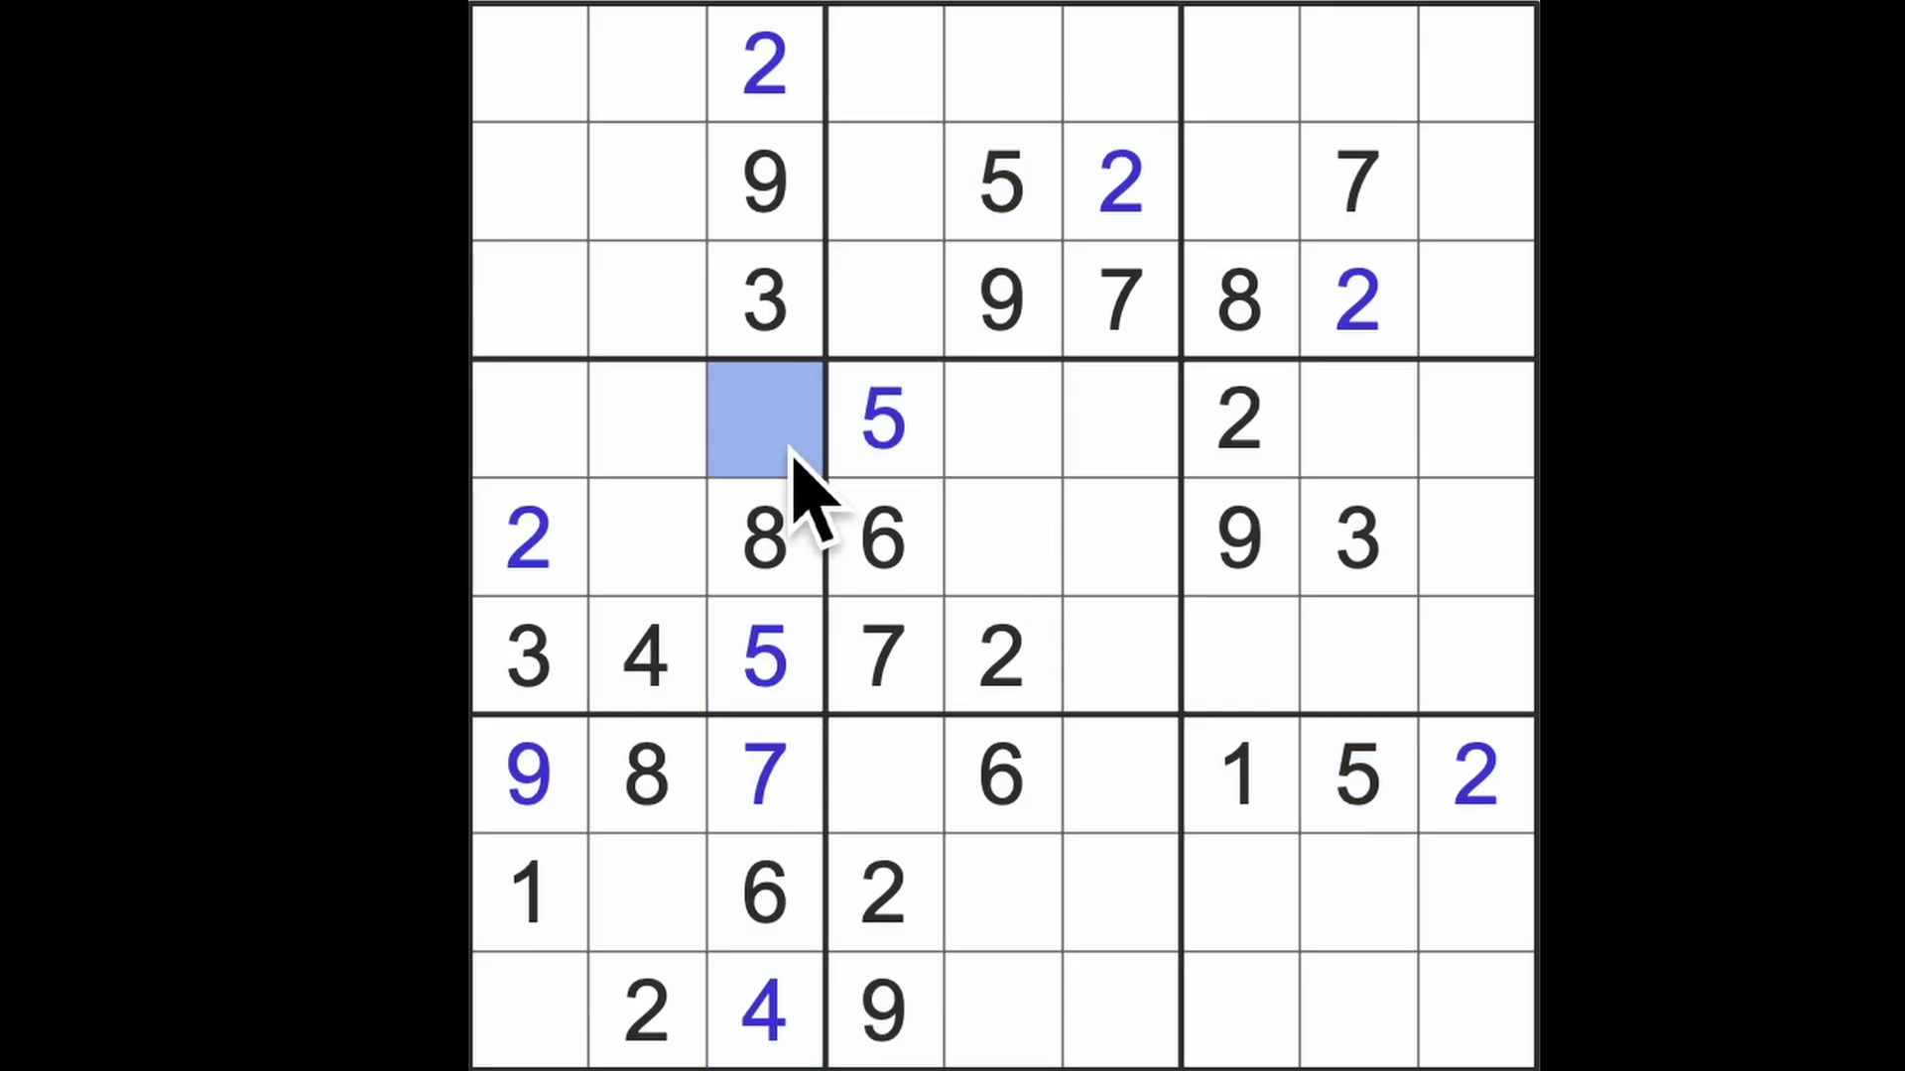
{"action": "type", "text": "1"}
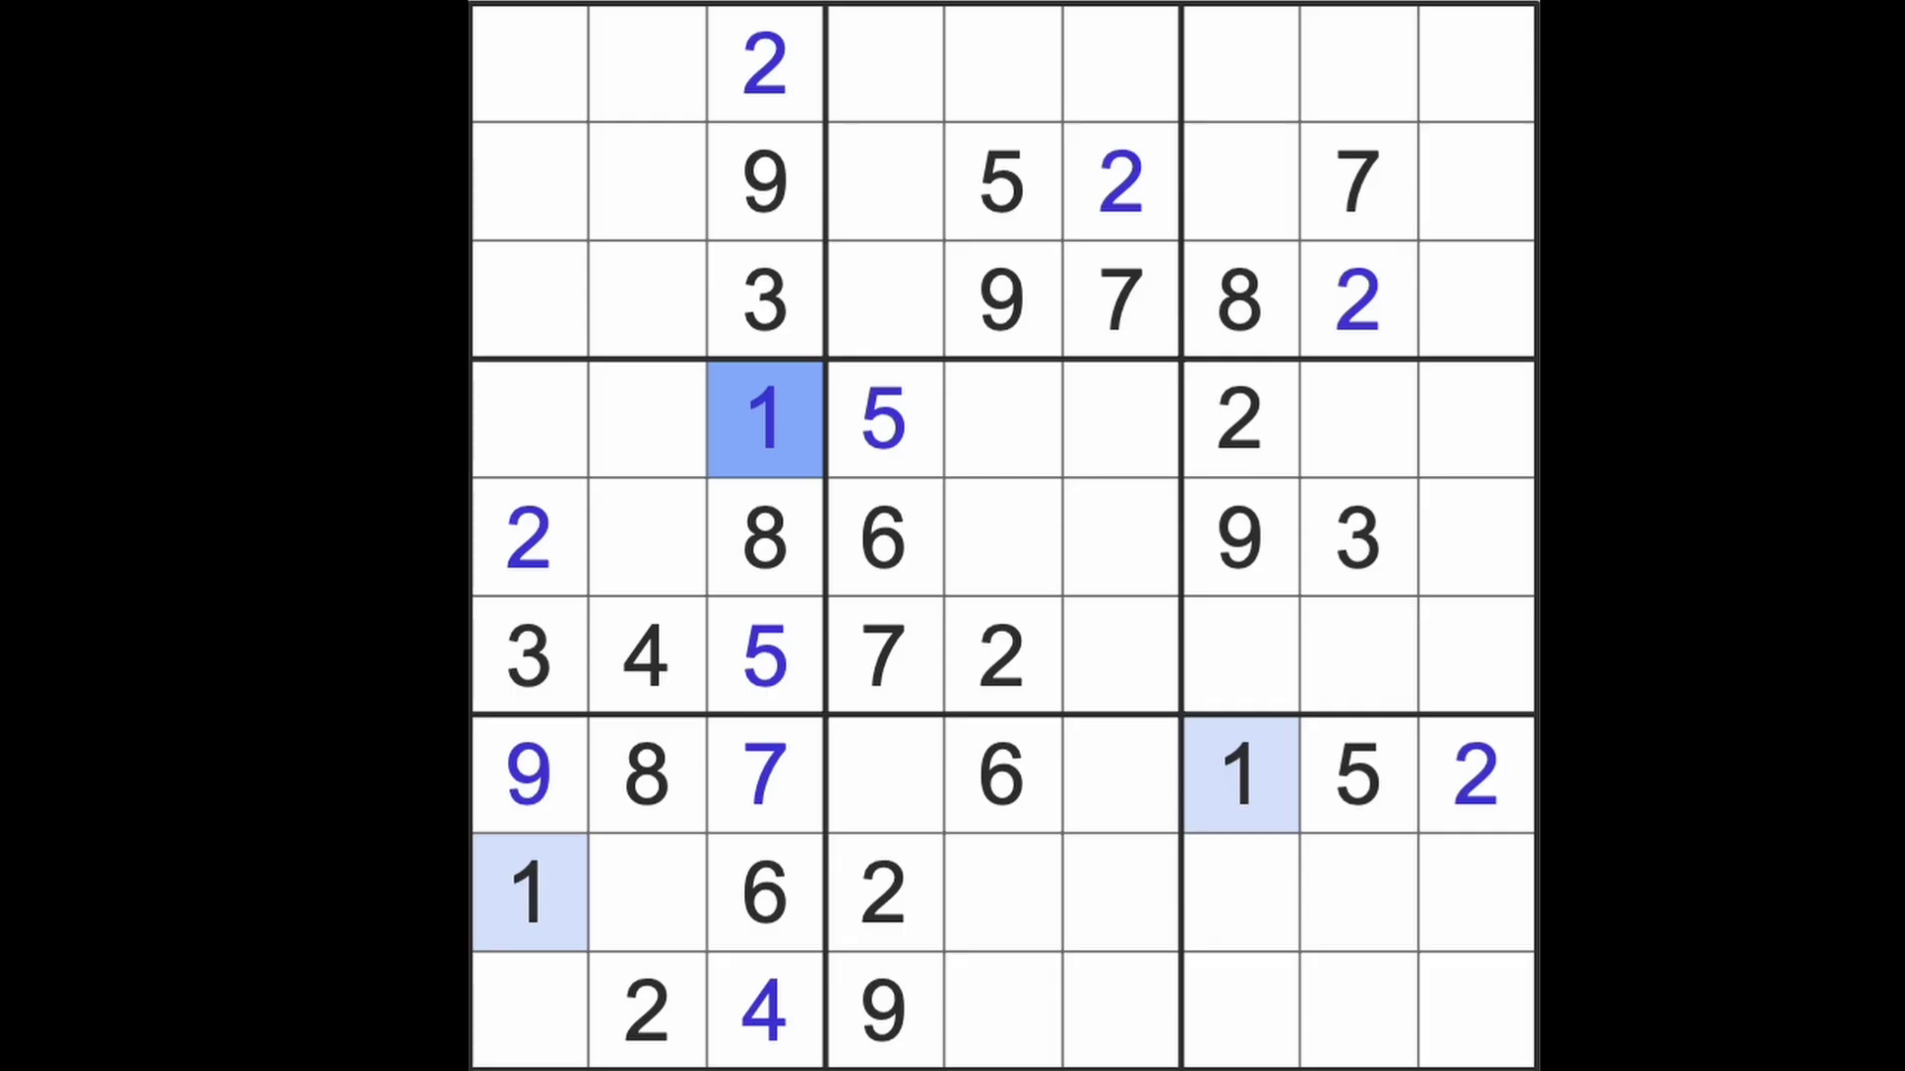
Enter 3 in row 8, column 2, and 5s in row 9, column 1 and row 5, column 9
{"action": "left_click_drag", "start_coordinate": [530, 655], "coordinate": [530, 982]}
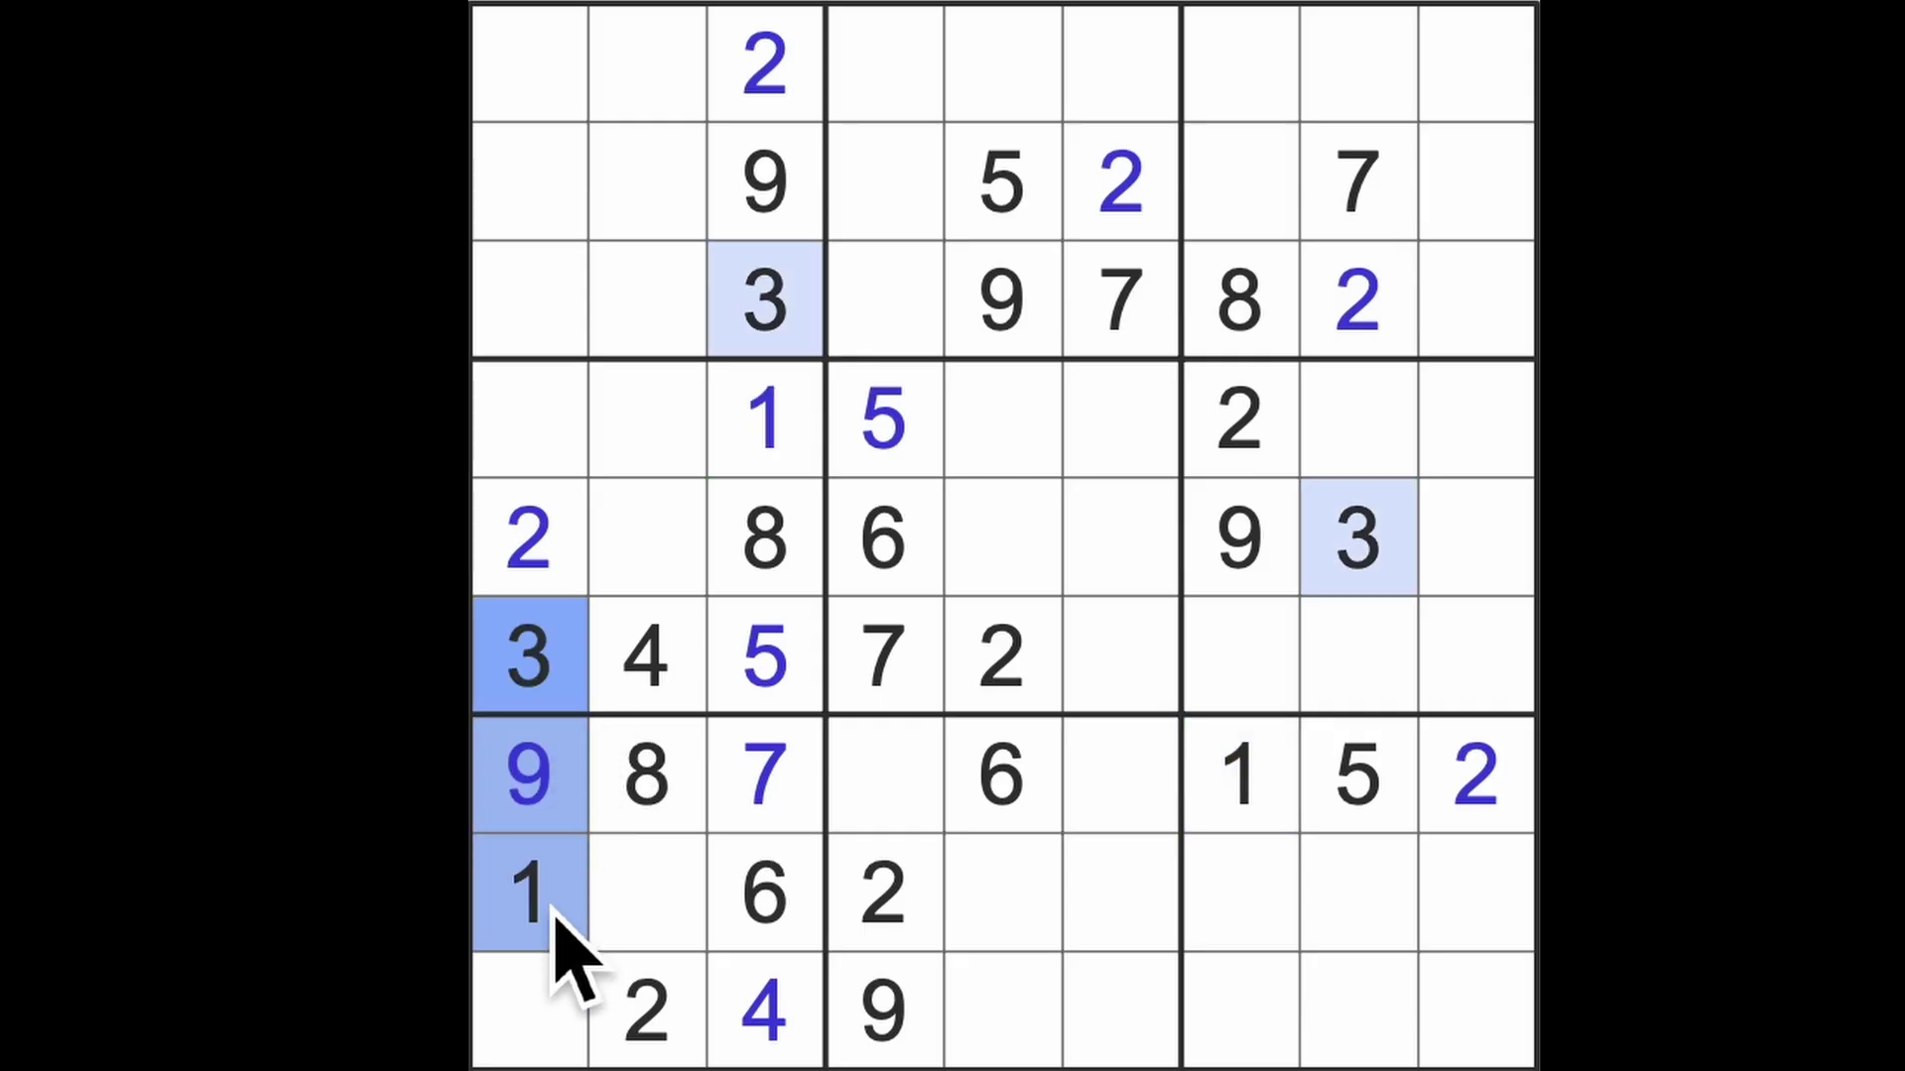
{"action": "left_click", "coordinate": [649, 922]}
{"action": "type", "text": "3"}
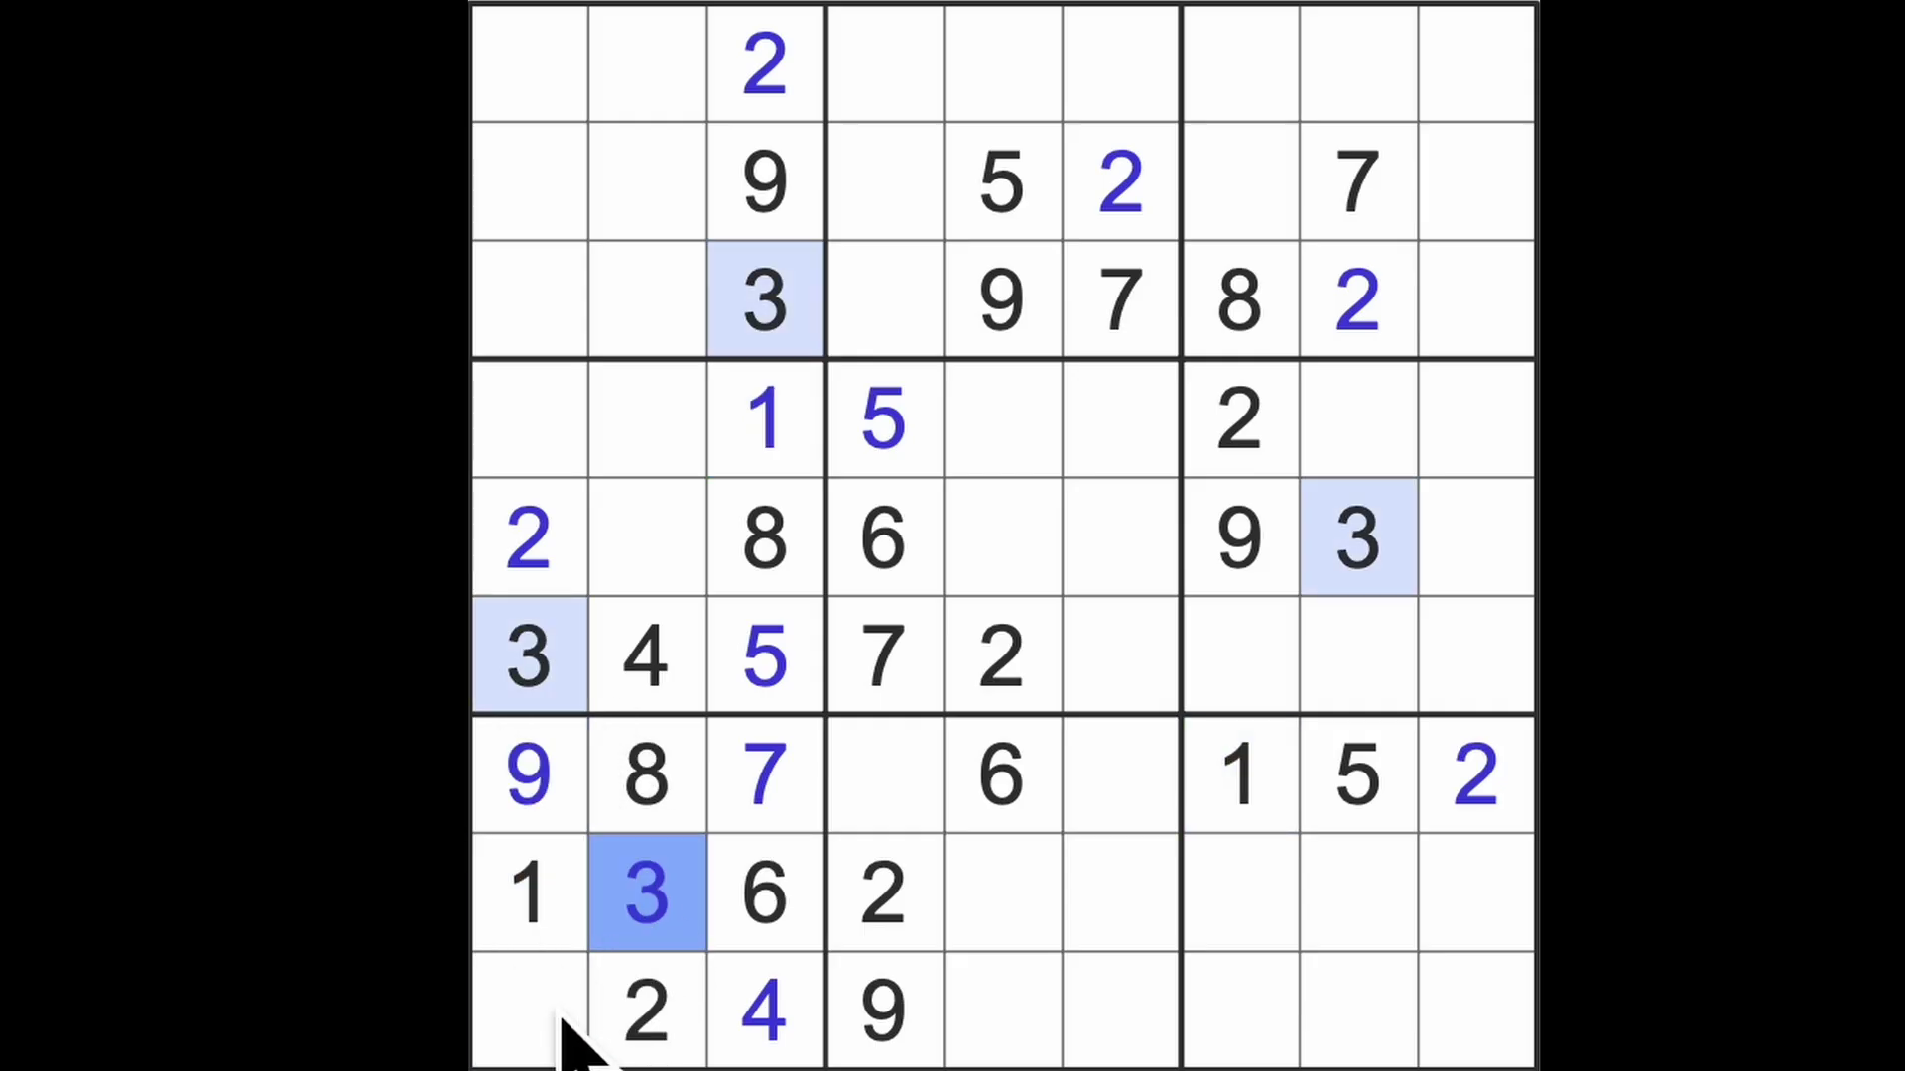
{"action": "left_click", "coordinate": [559, 1034]}
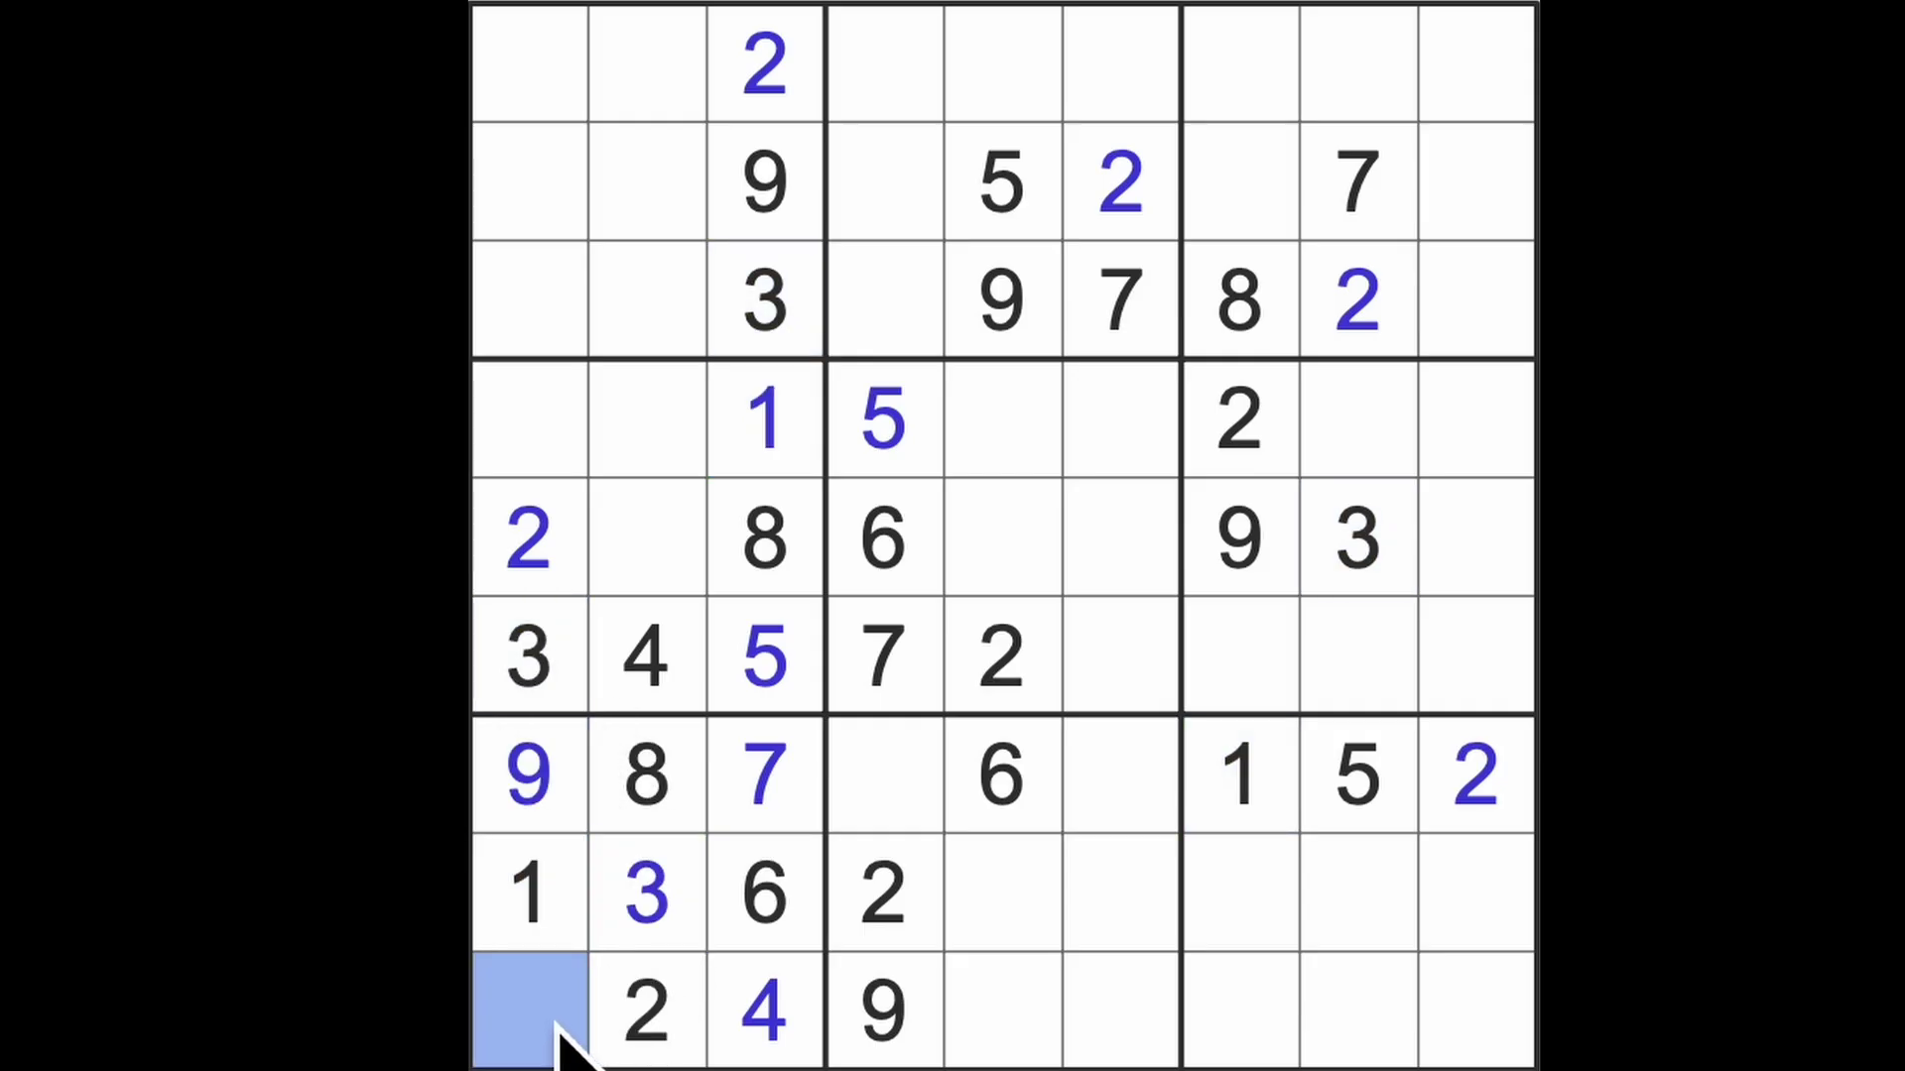
{"action": "type", "text": "5"}
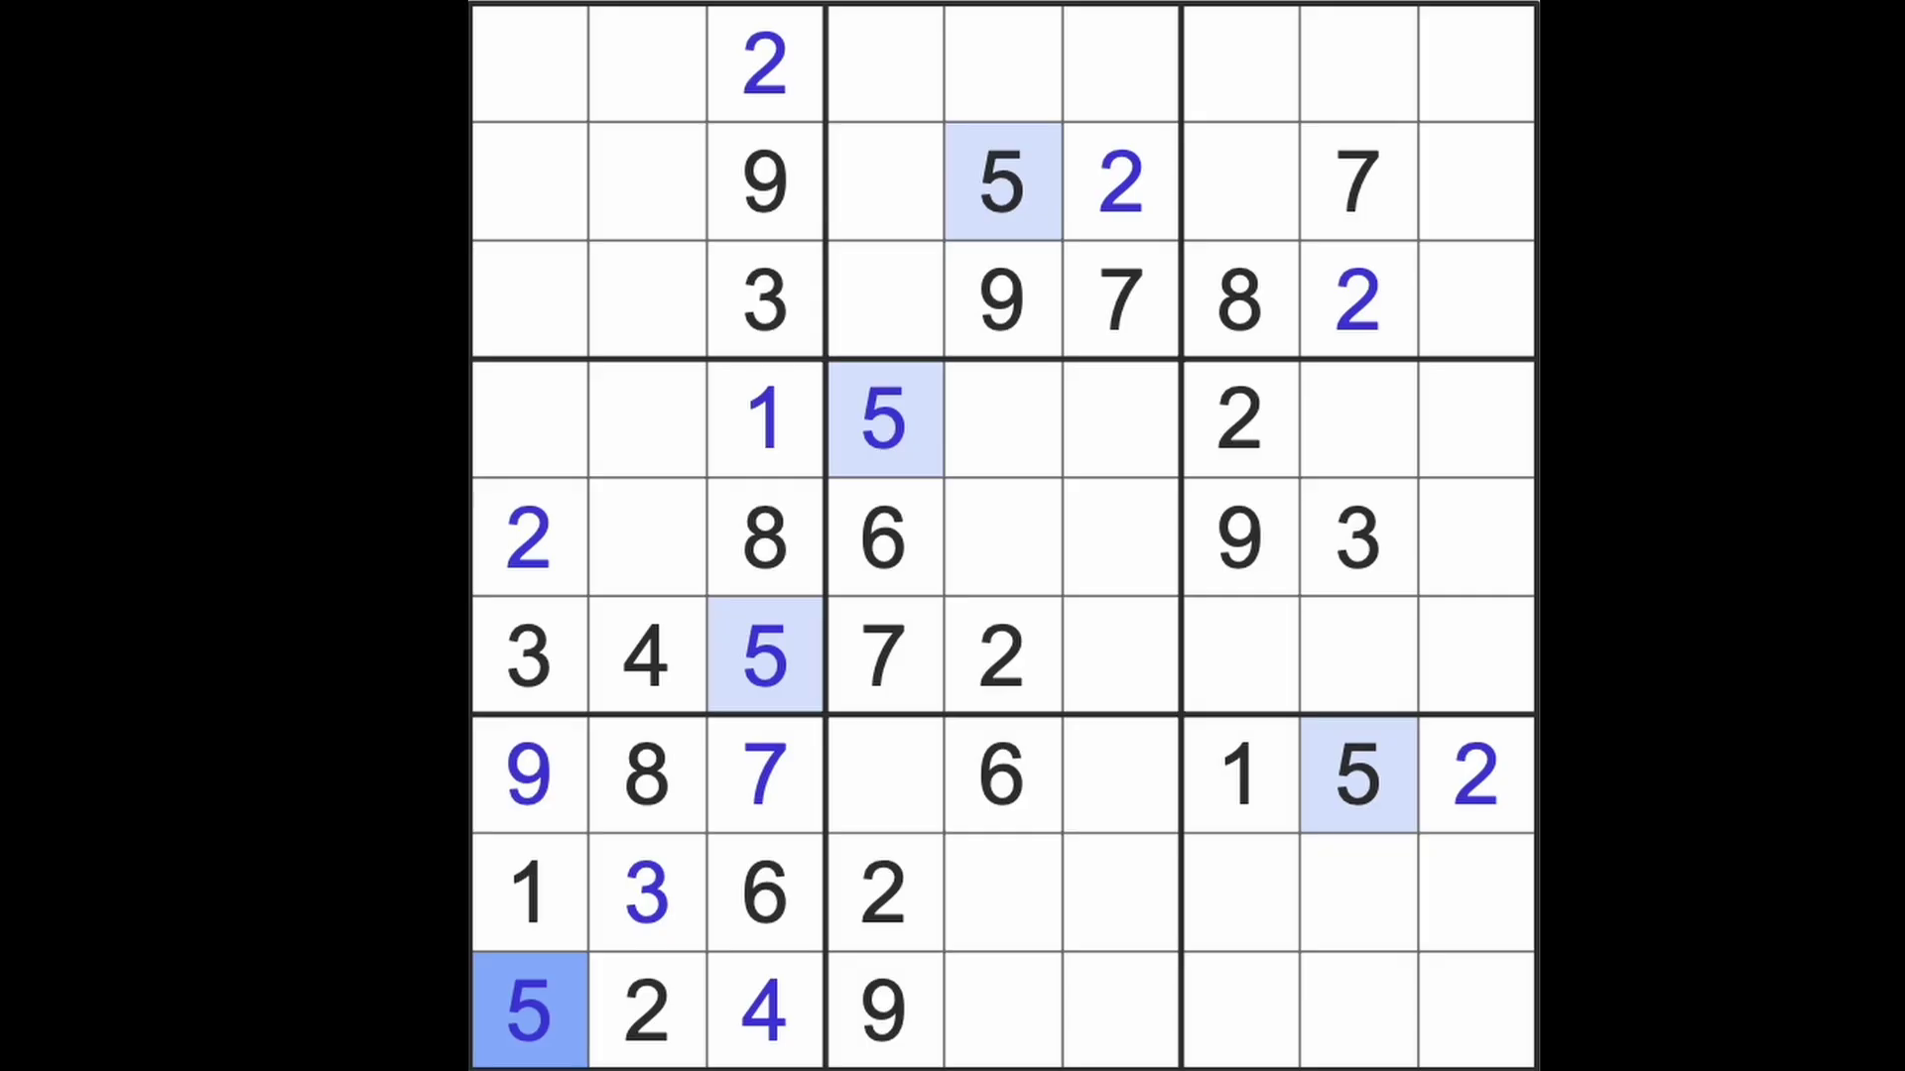
{"action": "left_click_drag", "start_coordinate": [766, 656], "coordinate": [1503, 685]}
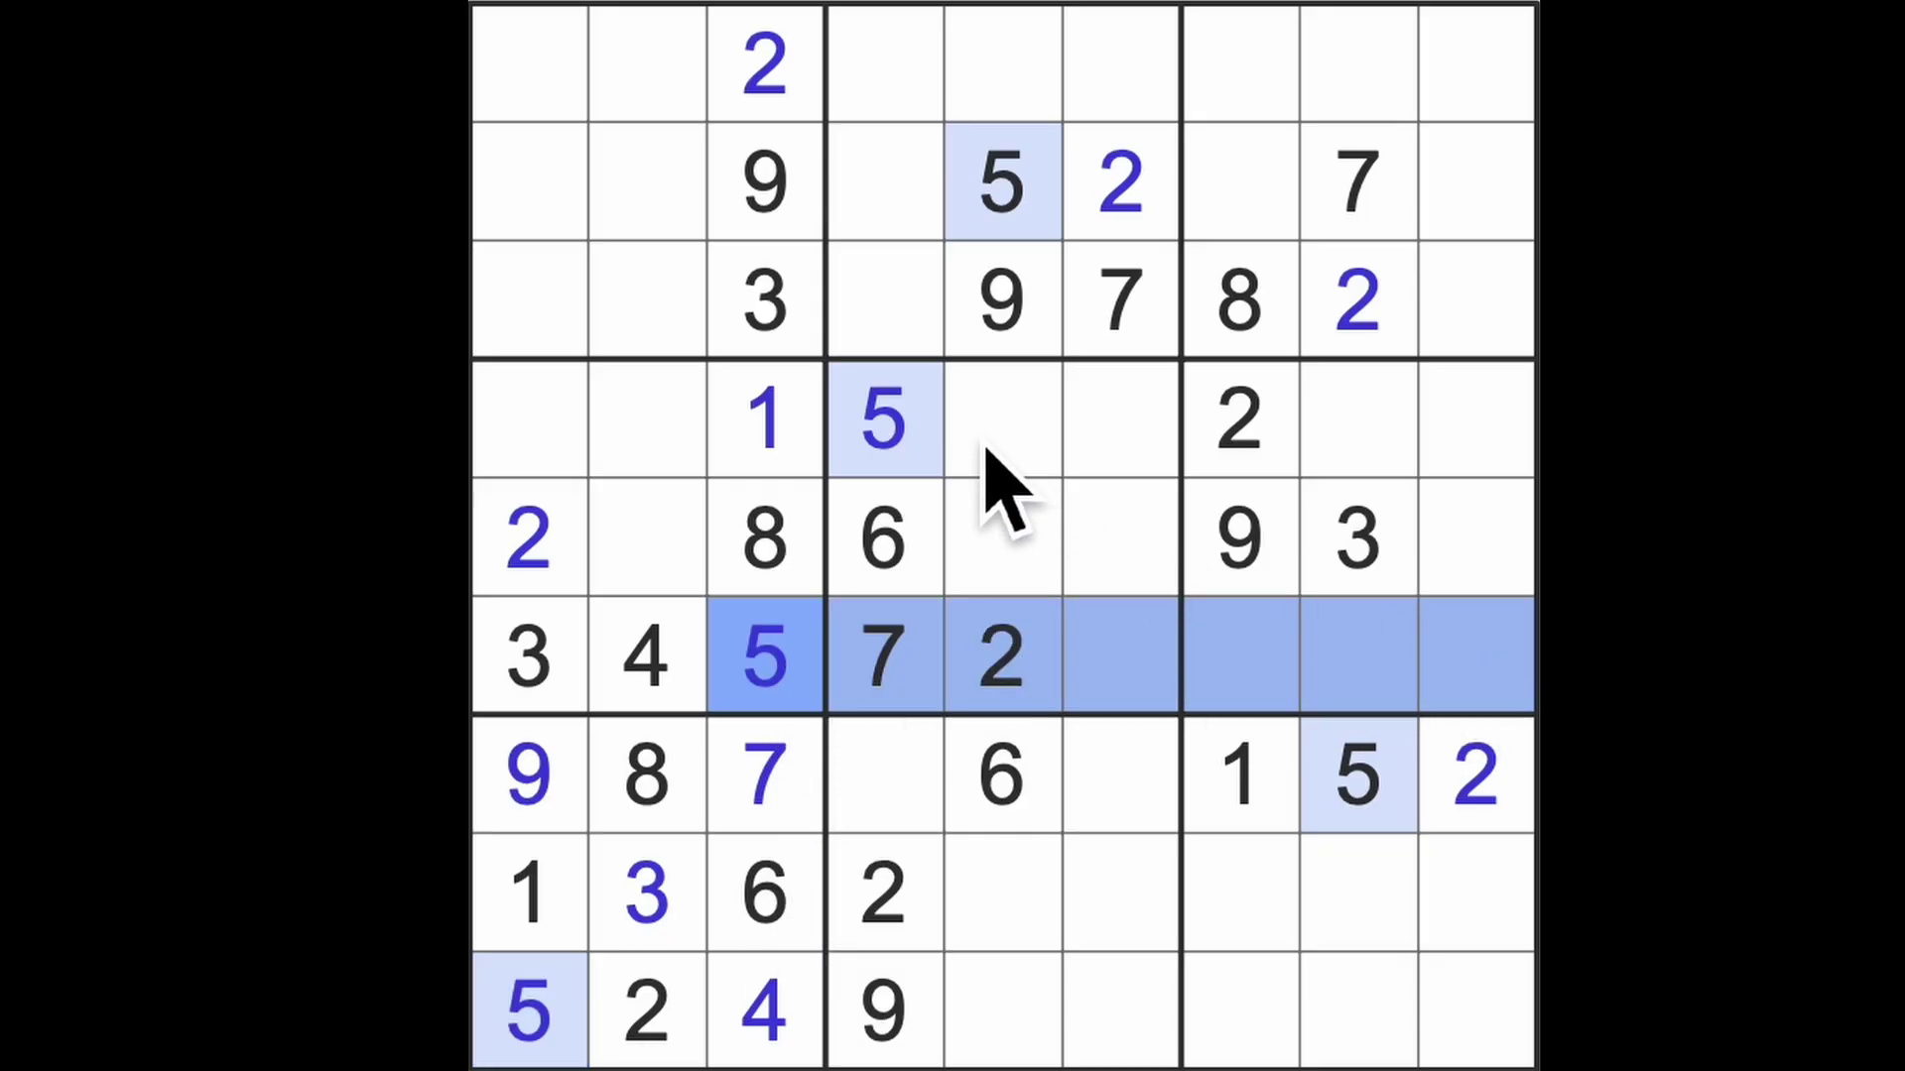
{"action": "left_click_drag", "start_coordinate": [1000, 422], "coordinate": [1480, 421]}
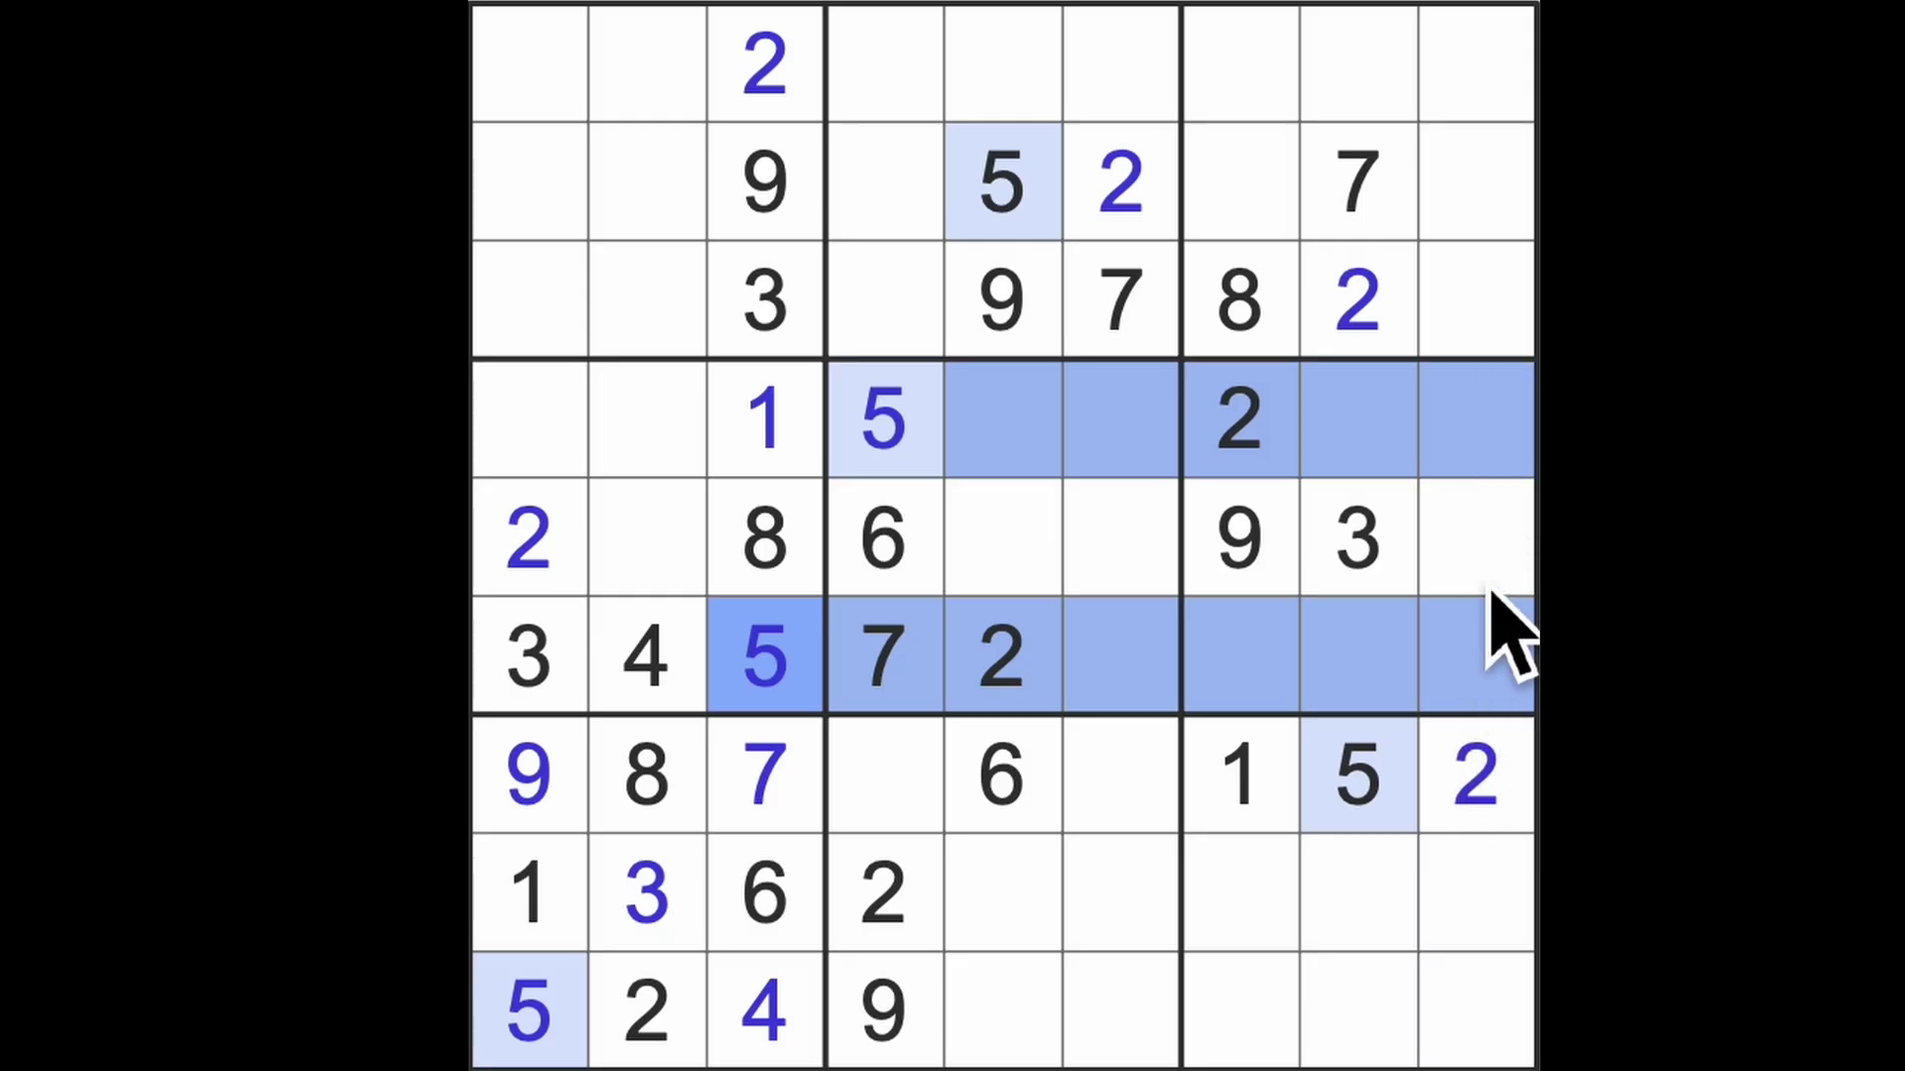
{"action": "left_click", "coordinate": [1480, 537]}
{"action": "type", "text": "5"}
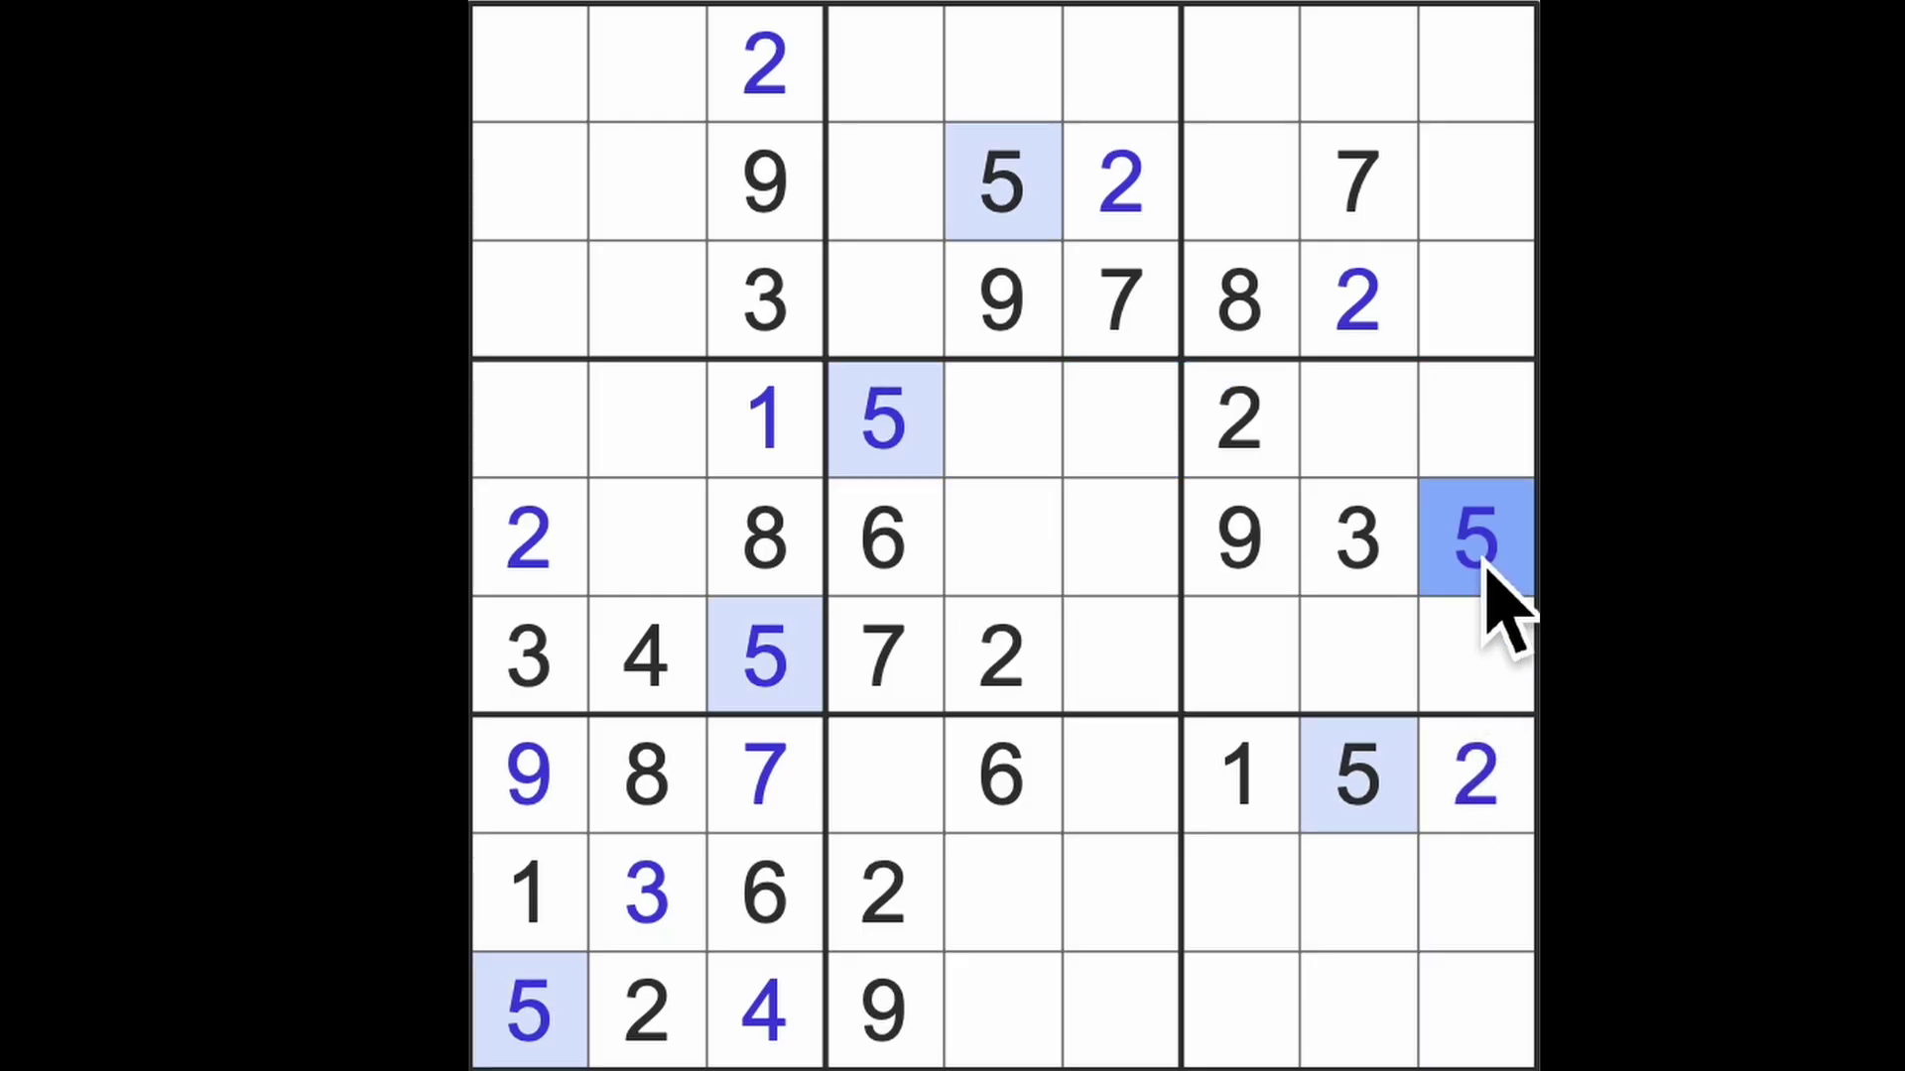
Place 5s in row 1, column 7 and row 3, column 2
{"action": "left_click_drag", "start_coordinate": [1482, 536], "coordinate": [1481, 68]}
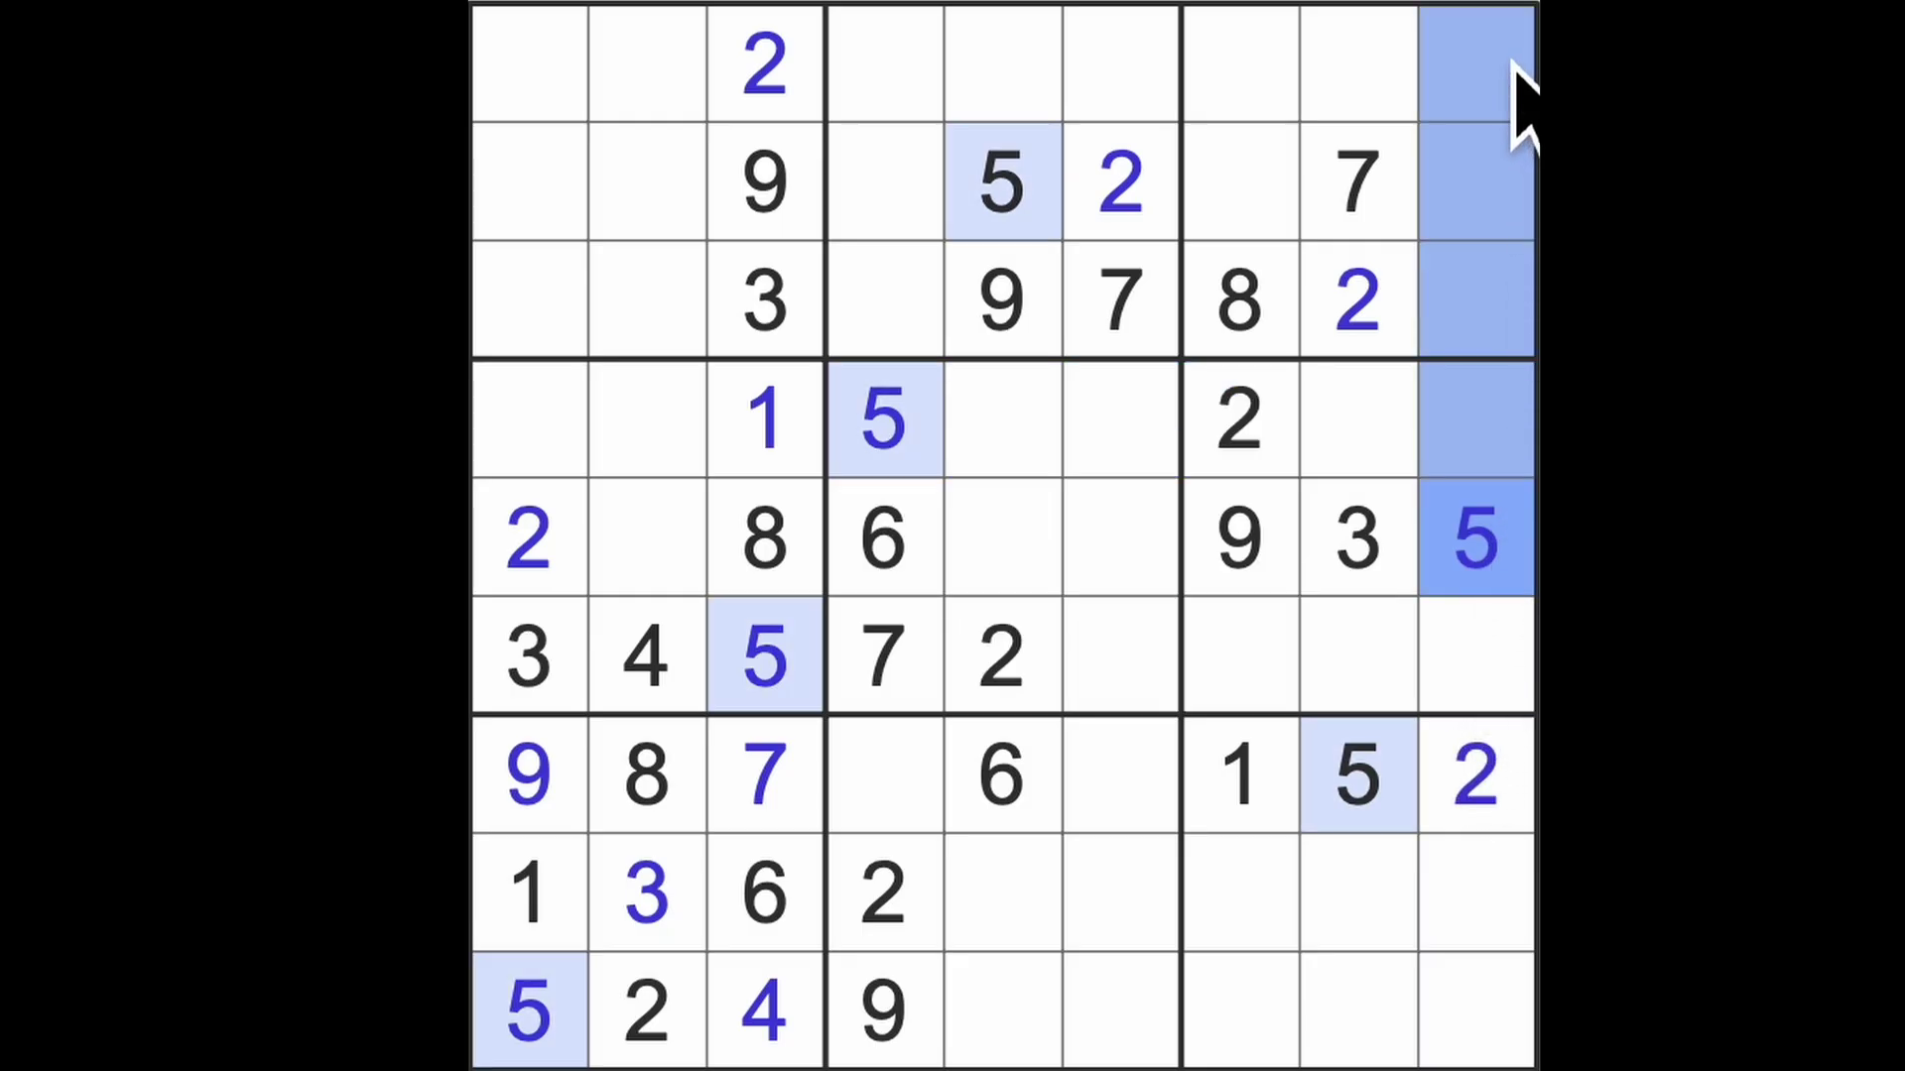
{"action": "left_click_drag", "start_coordinate": [1358, 775], "coordinate": [1357, 67]}
{"action": "left_click_drag", "start_coordinate": [1000, 180], "coordinate": [1242, 179]}
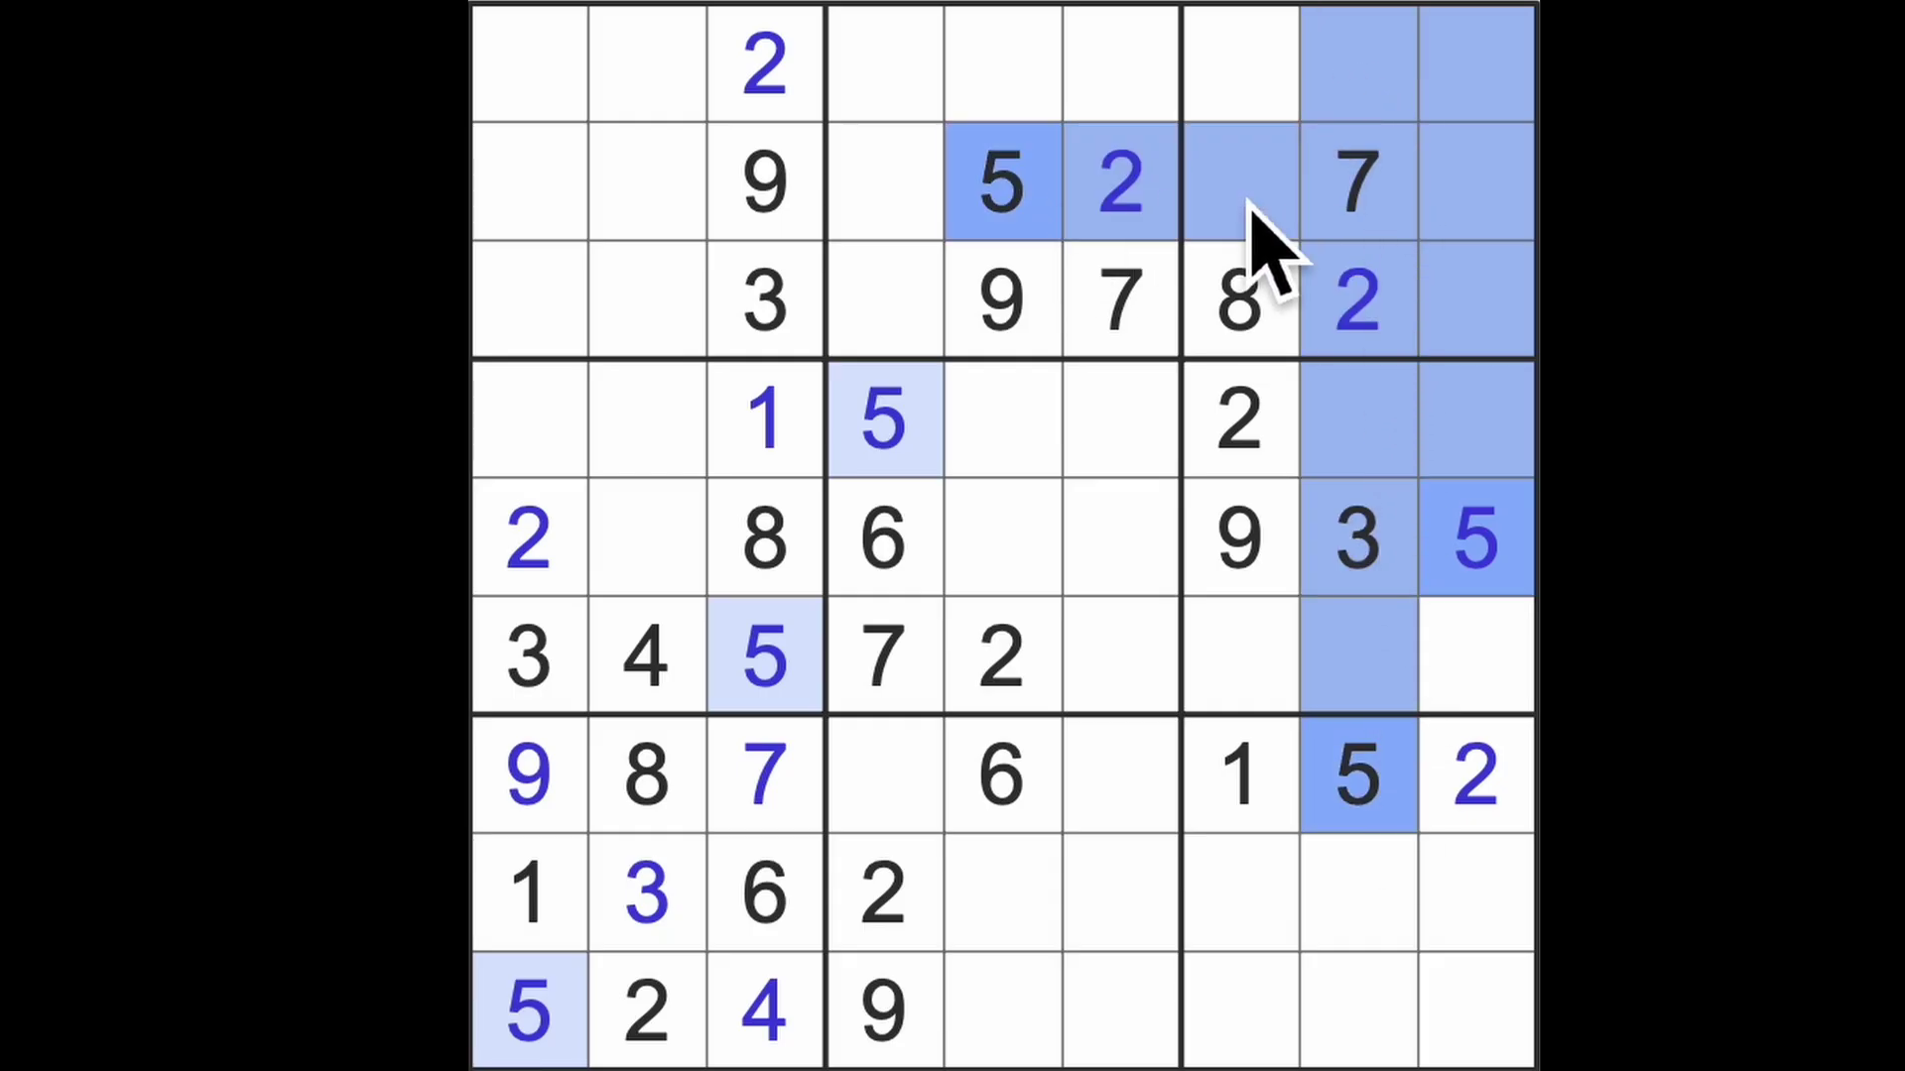
{"action": "left_click", "coordinate": [1240, 67]}
{"action": "type", "text": "5"}
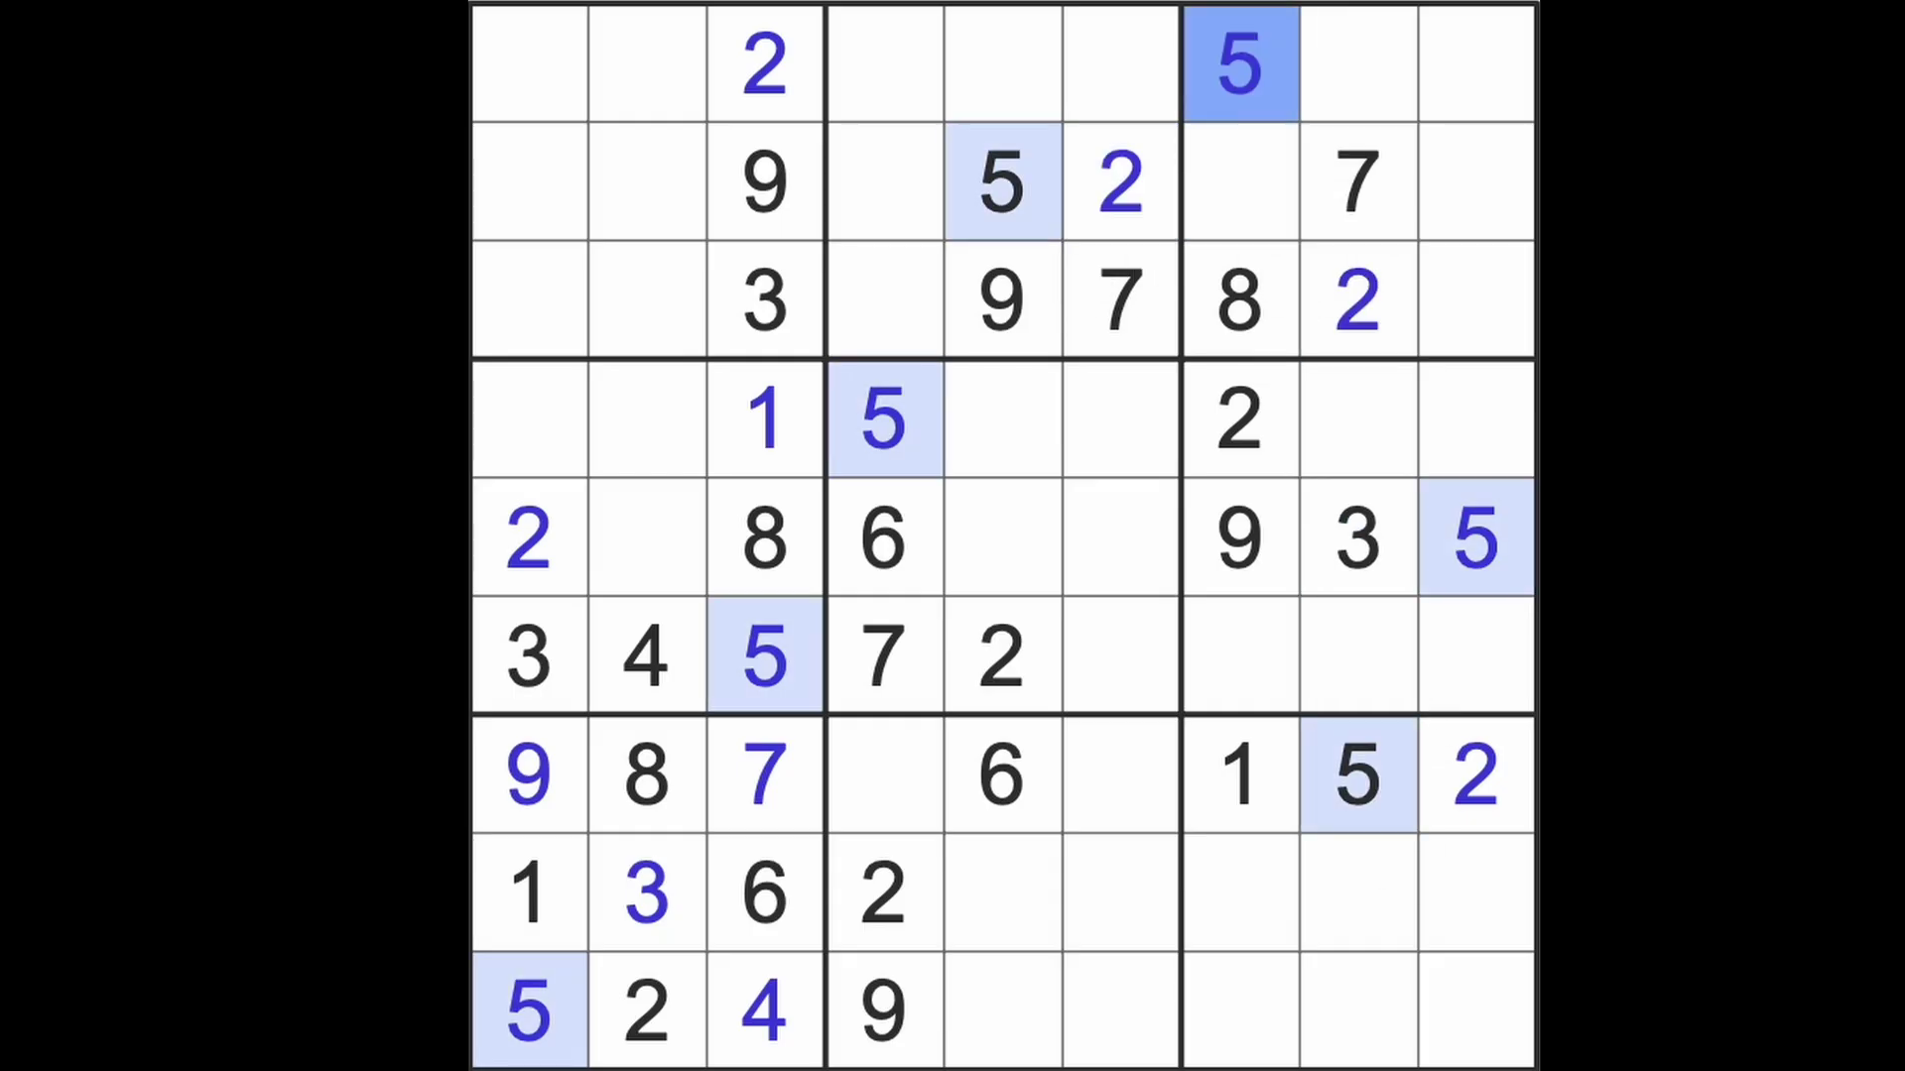
{"action": "left_click_drag", "start_coordinate": [1240, 67], "coordinate": [529, 67]}
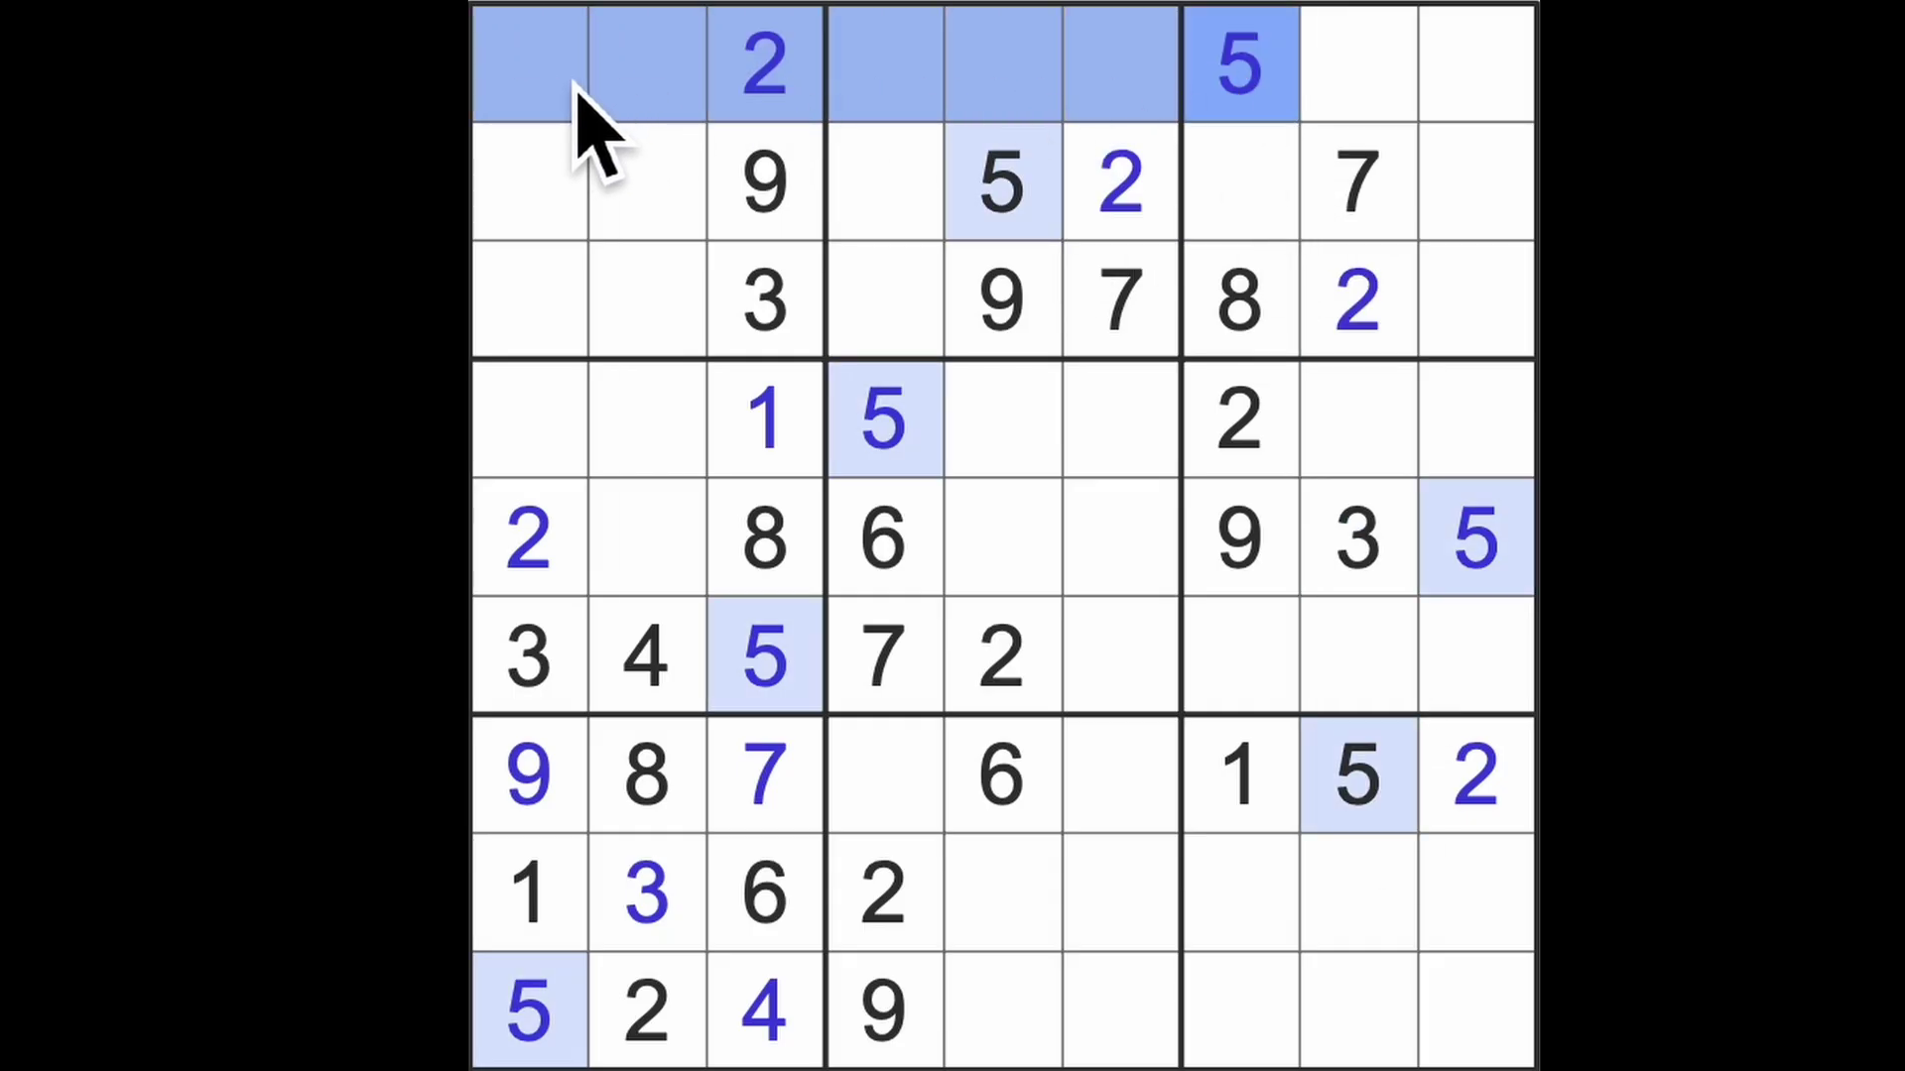
{"action": "left_click_drag", "start_coordinate": [1000, 178], "coordinate": [527, 179]}
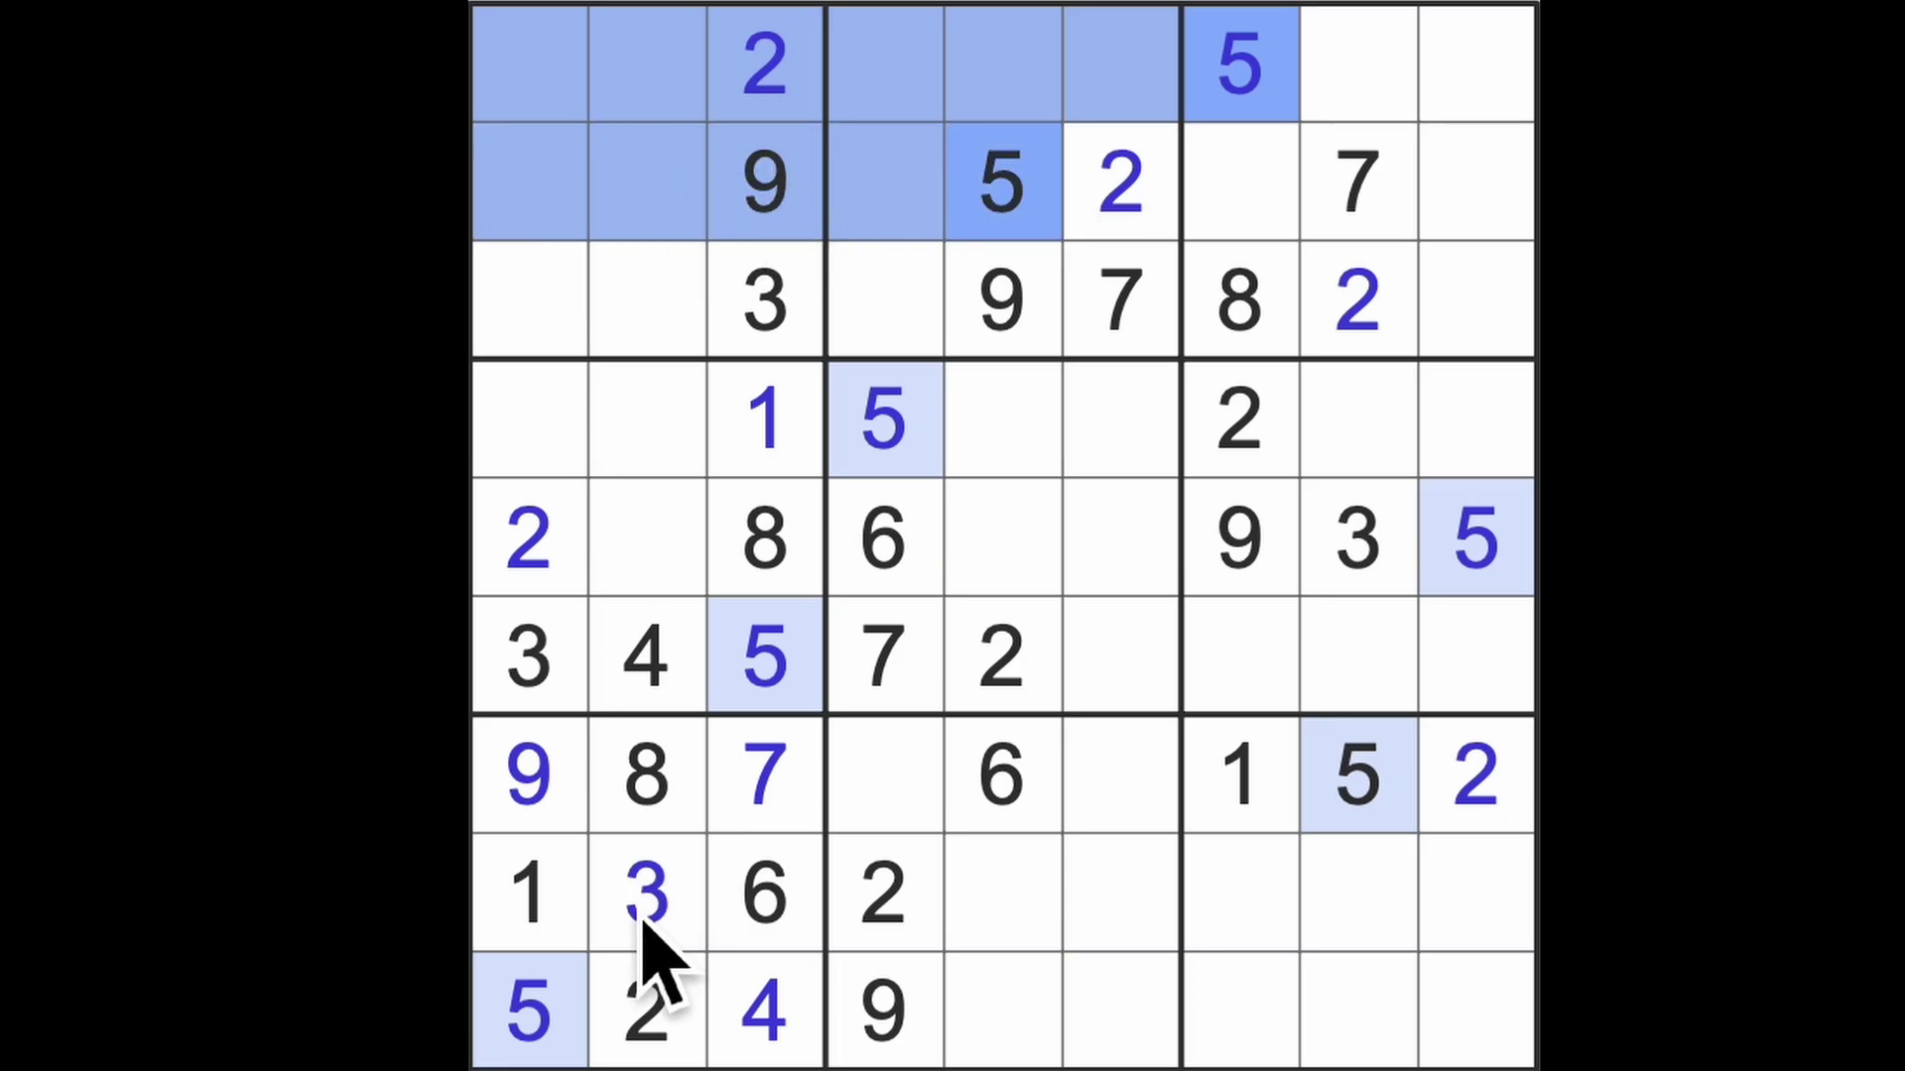
{"action": "left_click", "coordinate": [528, 1012], "text": "ctrl"}
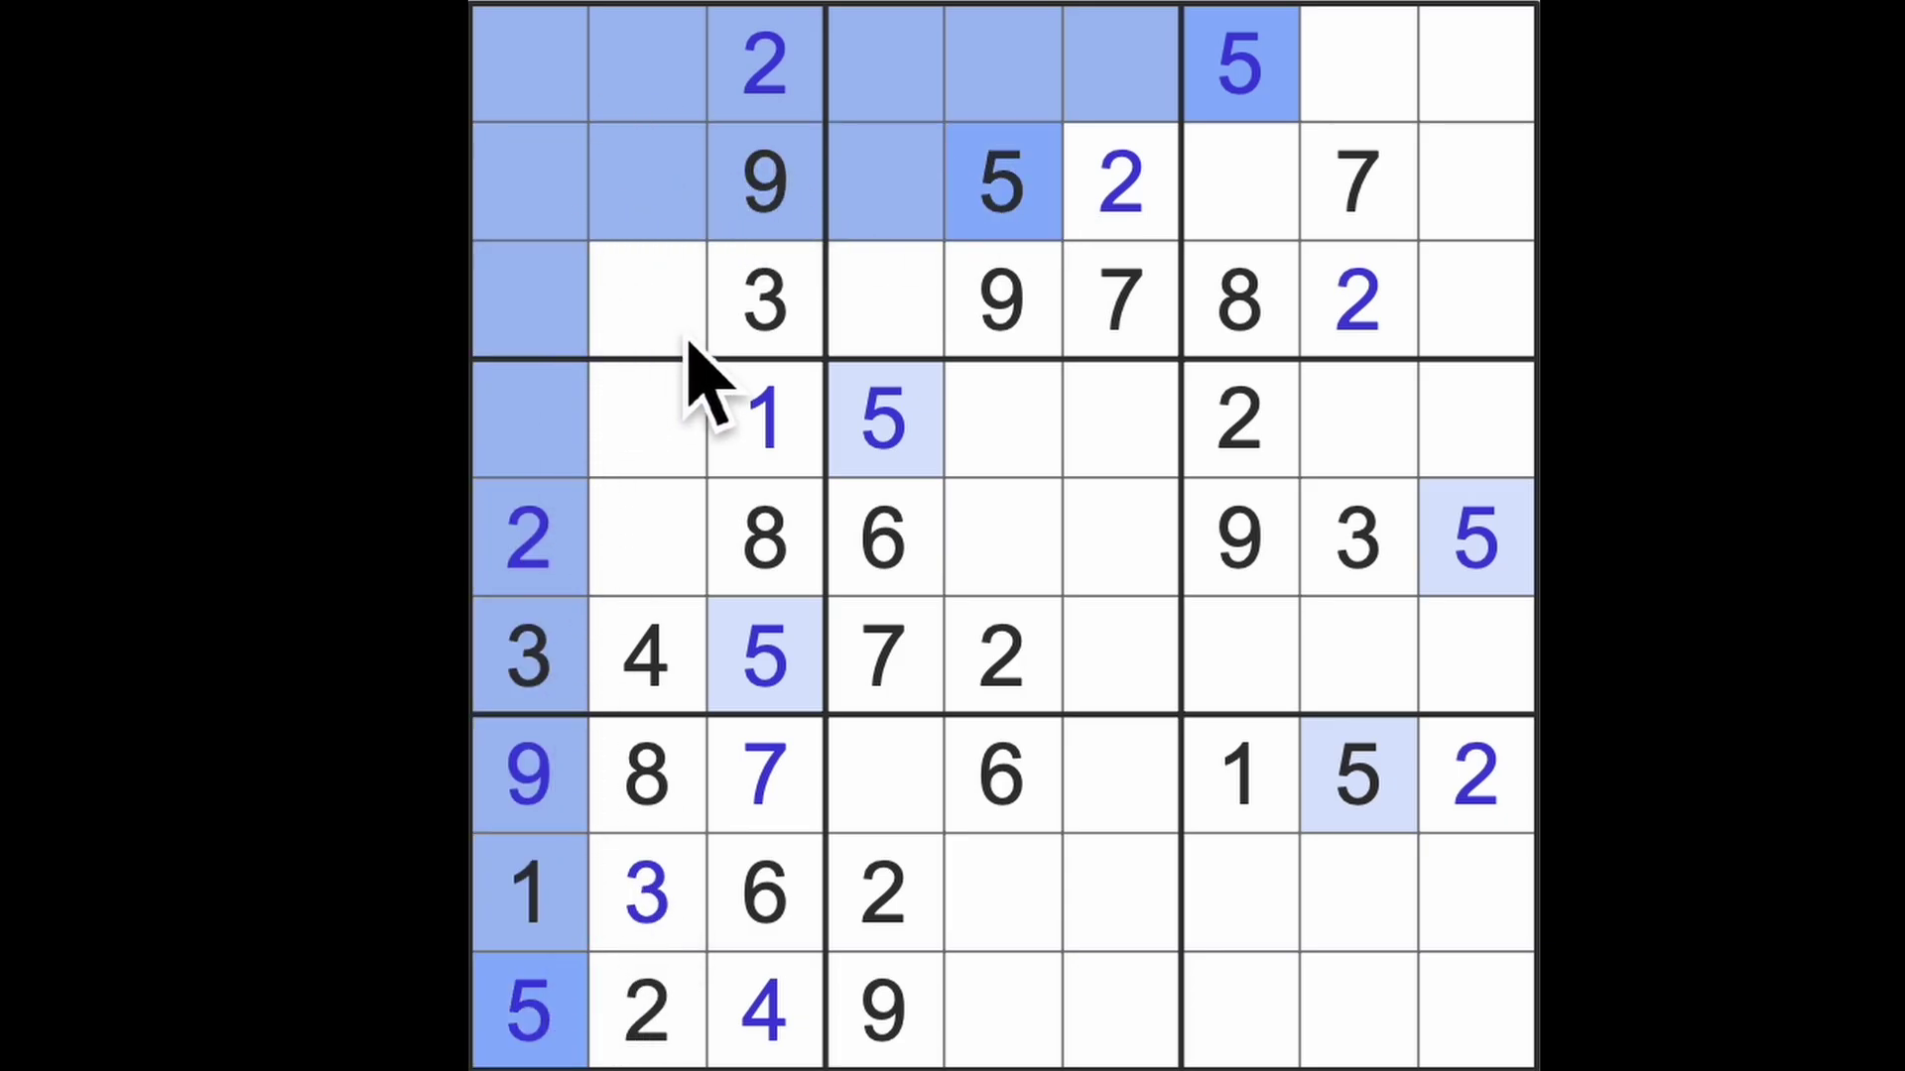
{"action": "left_click", "coordinate": [648, 300]}
{"action": "type", "text": "5"}
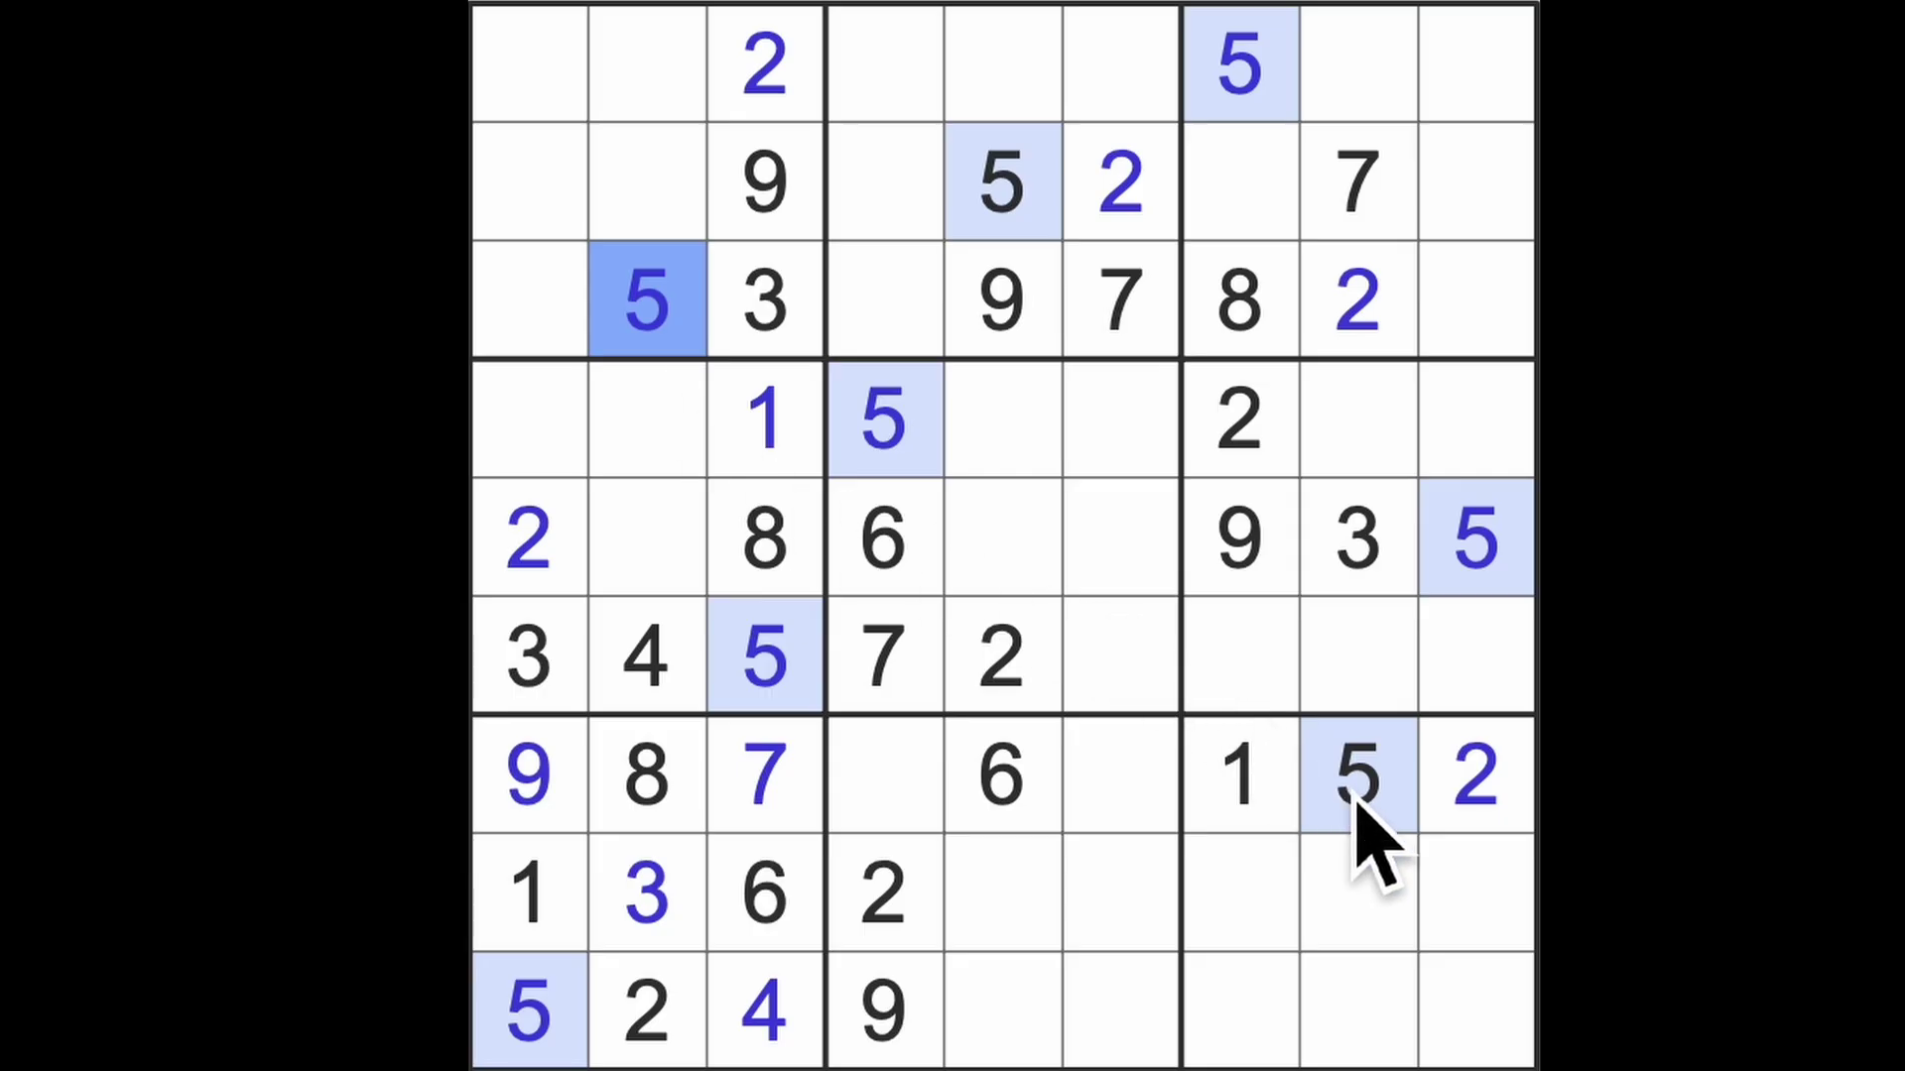
Place the final 5 in row 8, column 6
{"action": "left_click_drag", "start_coordinate": [1358, 774], "coordinate": [871, 893]}
{"action": "left_click_drag", "start_coordinate": [530, 1041], "coordinate": [1119, 1042]}
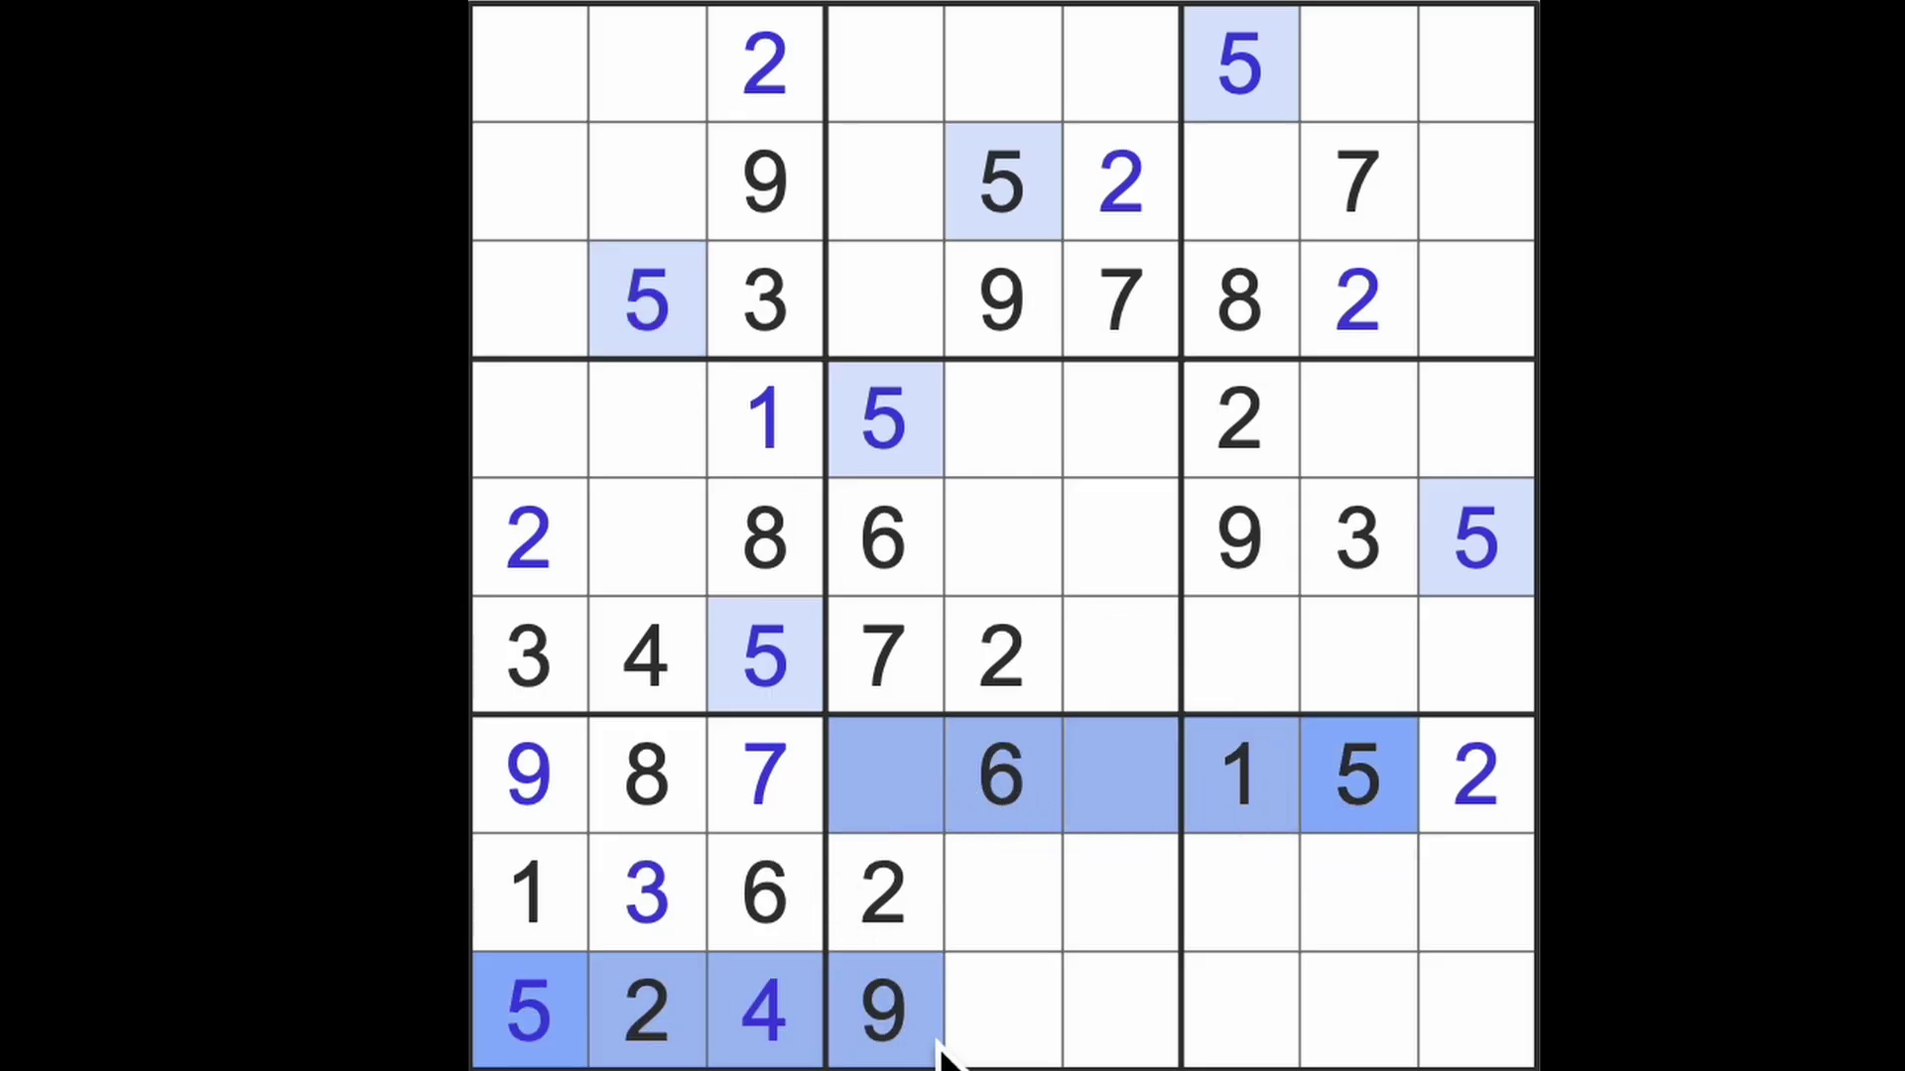
{"action": "left_click_drag", "start_coordinate": [1000, 178], "coordinate": [1026, 774]}
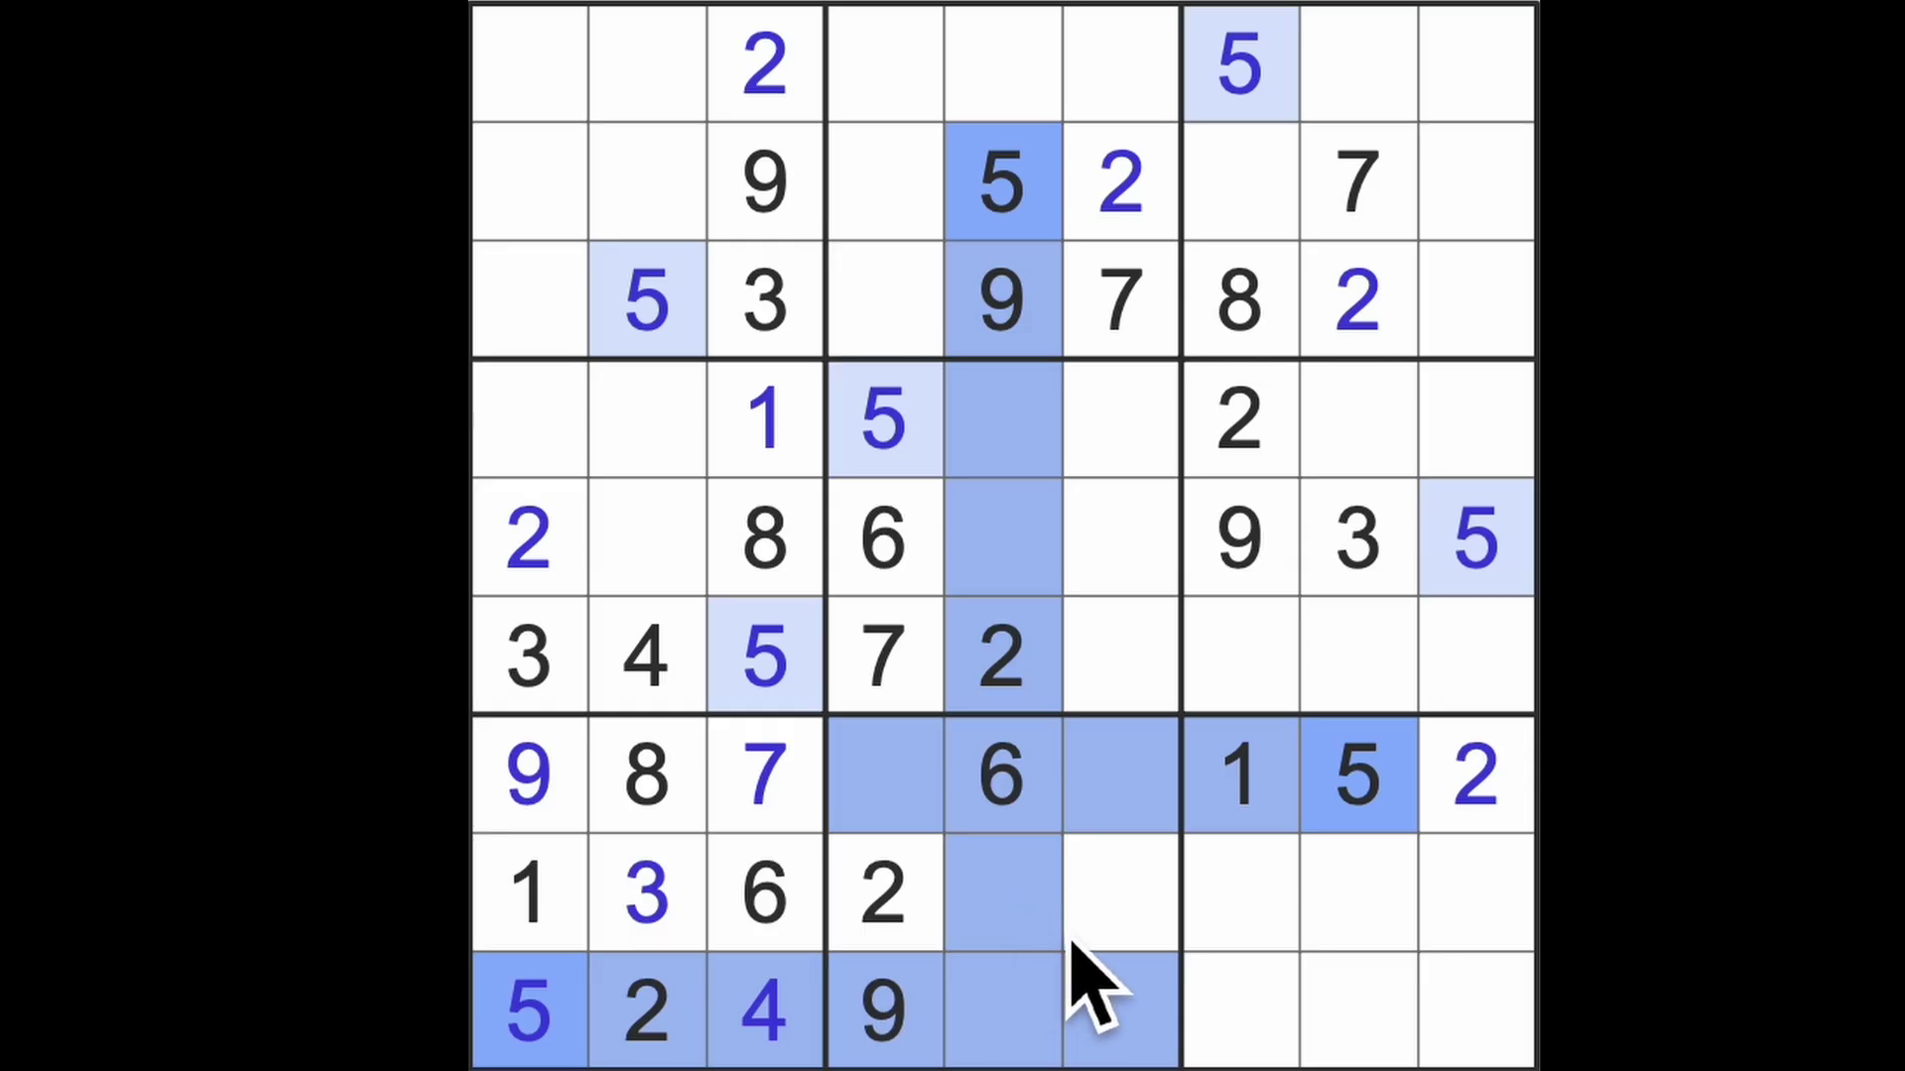
{"action": "left_click", "coordinate": [1124, 938]}
{"action": "type", "text": "5"}
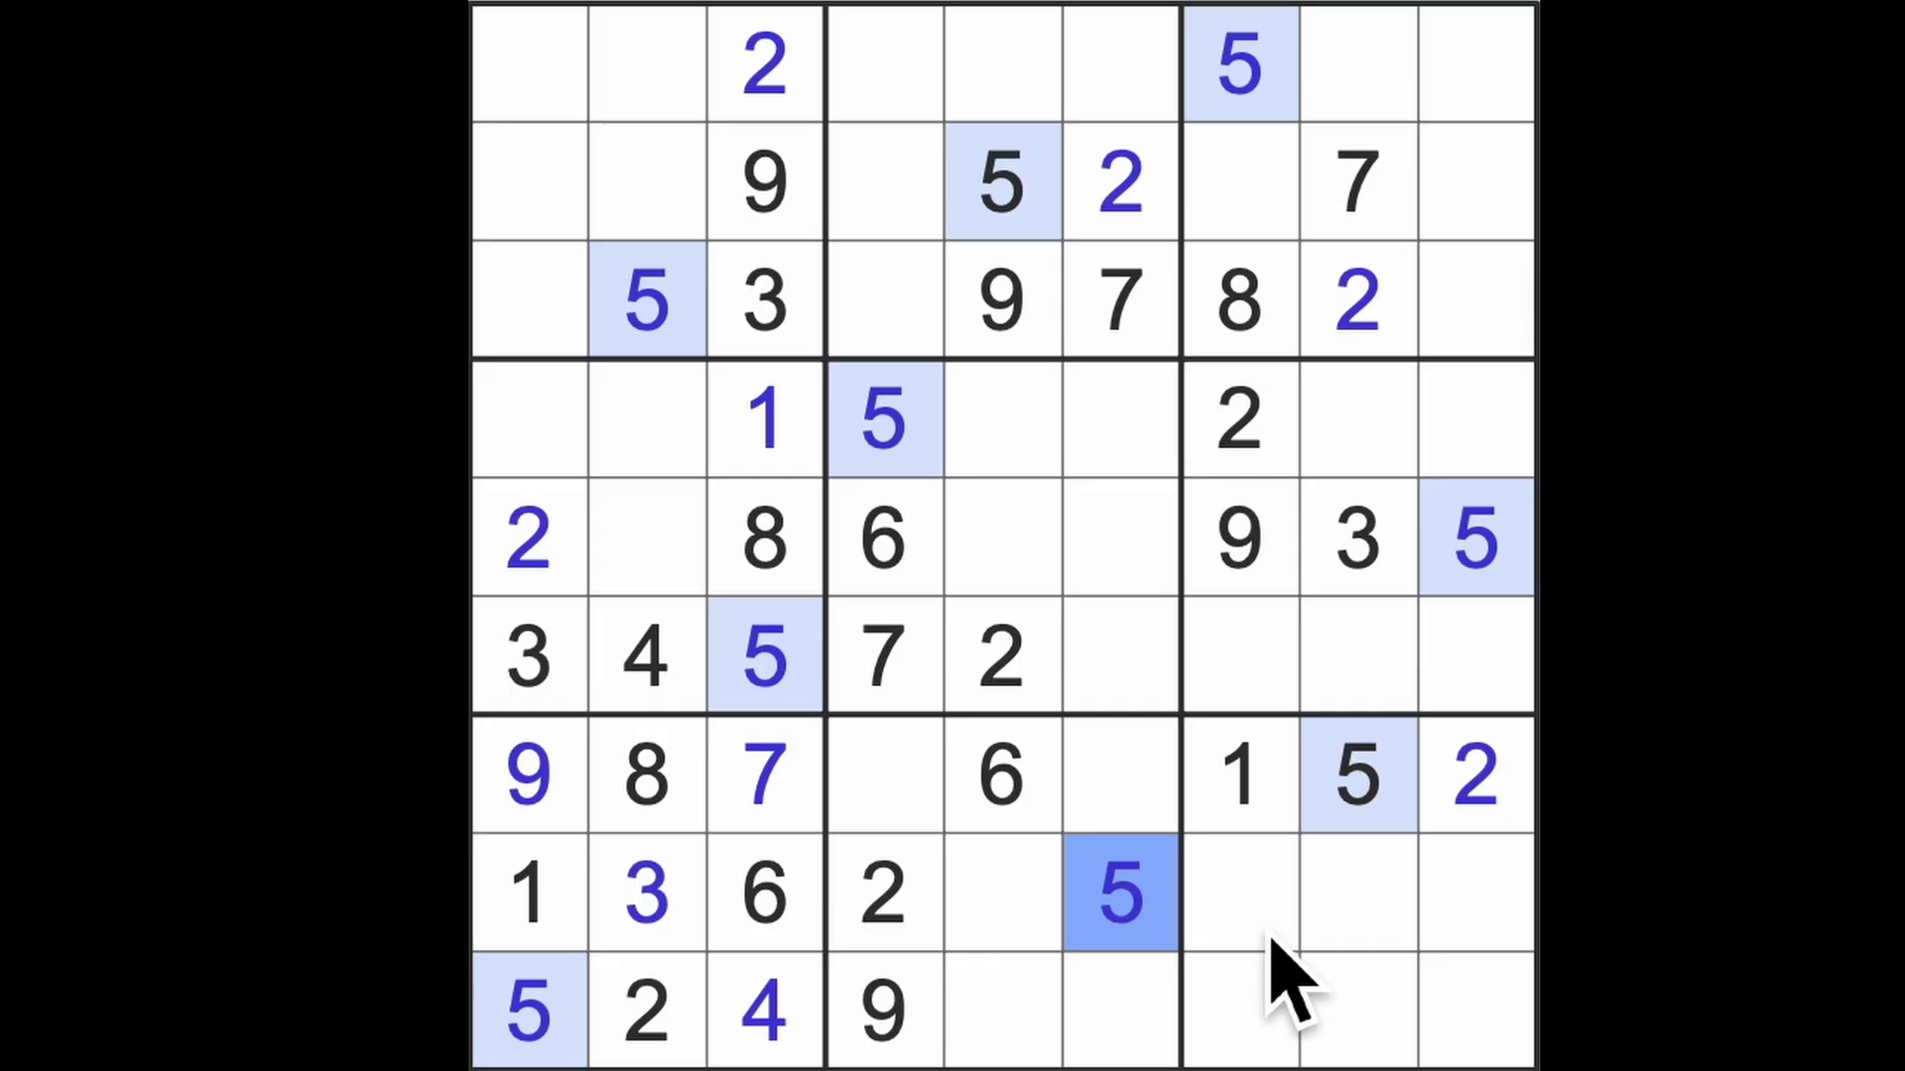
After scanning rows 4 and 5, enter a 7 in row 5, column 2
{"action": "left_click", "coordinate": [1265, 937]}
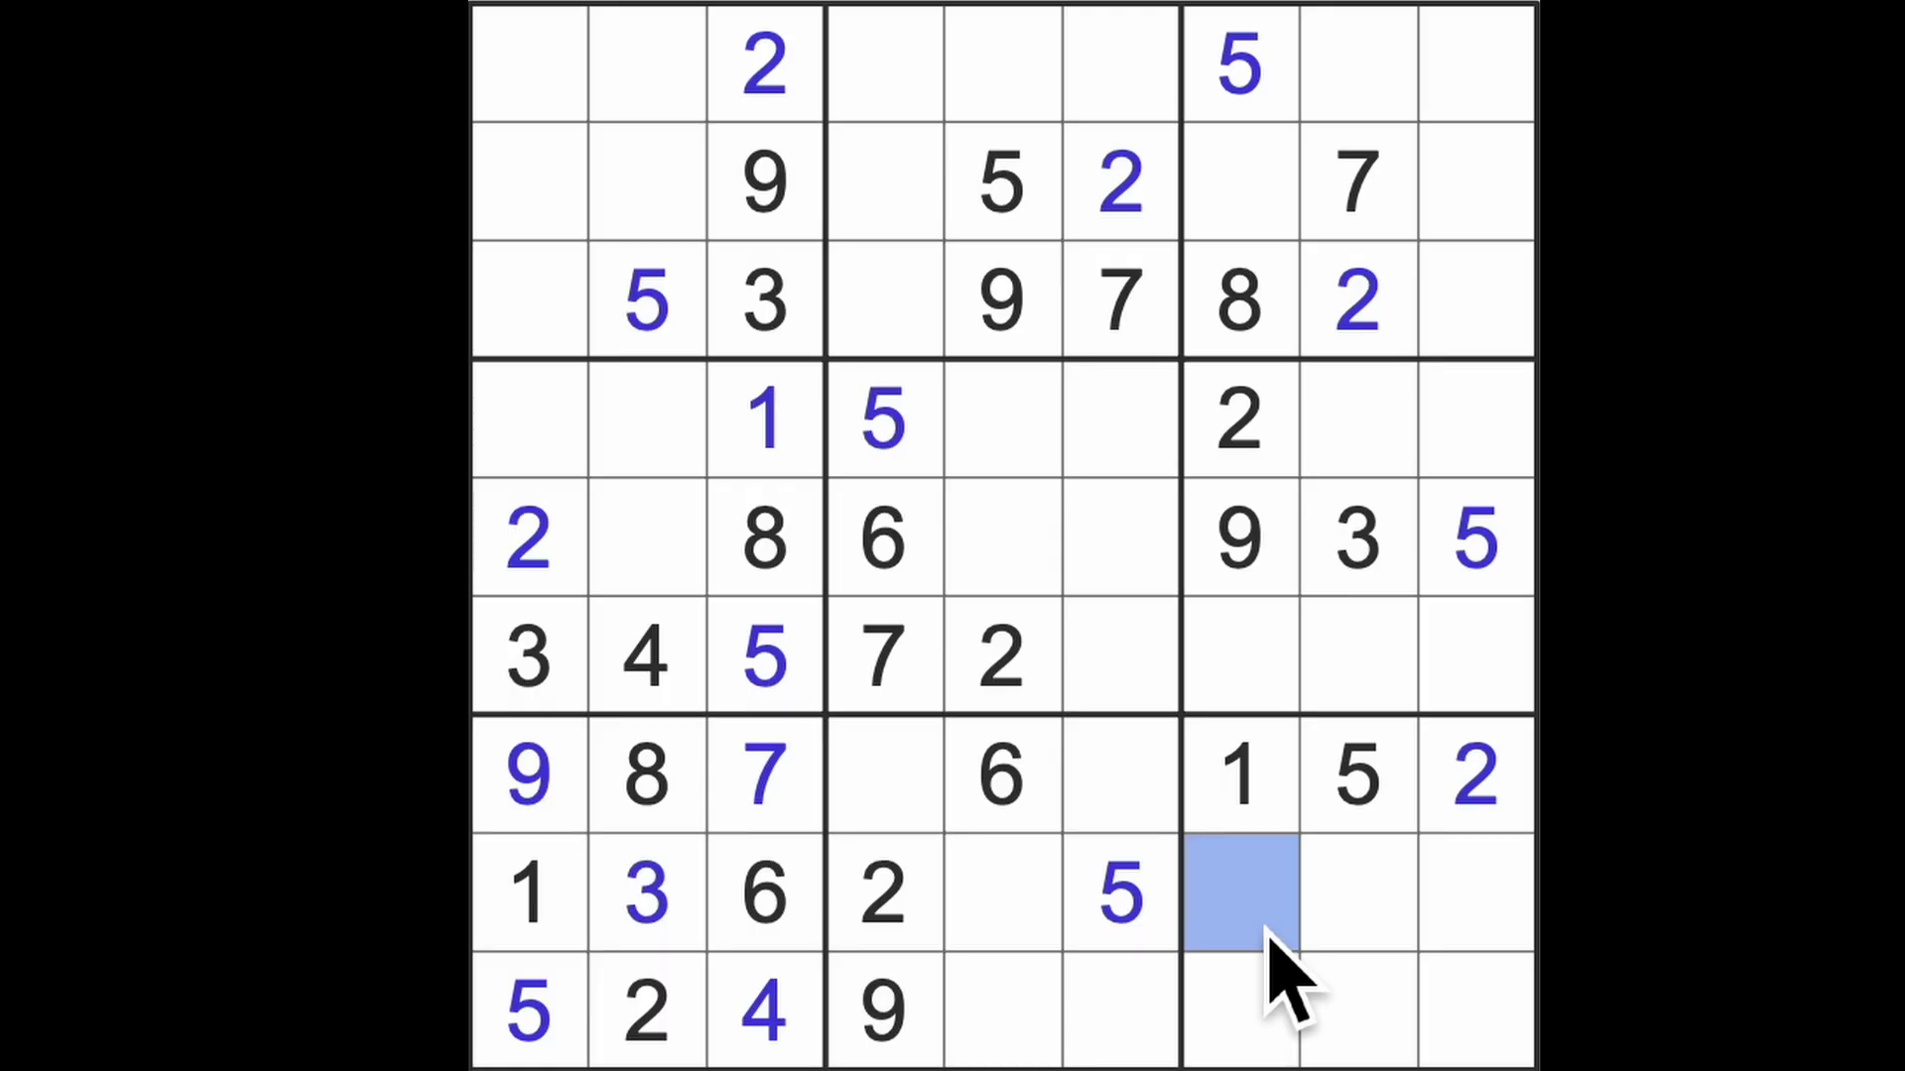
{"action": "left_click", "coordinate": [1240, 539]}
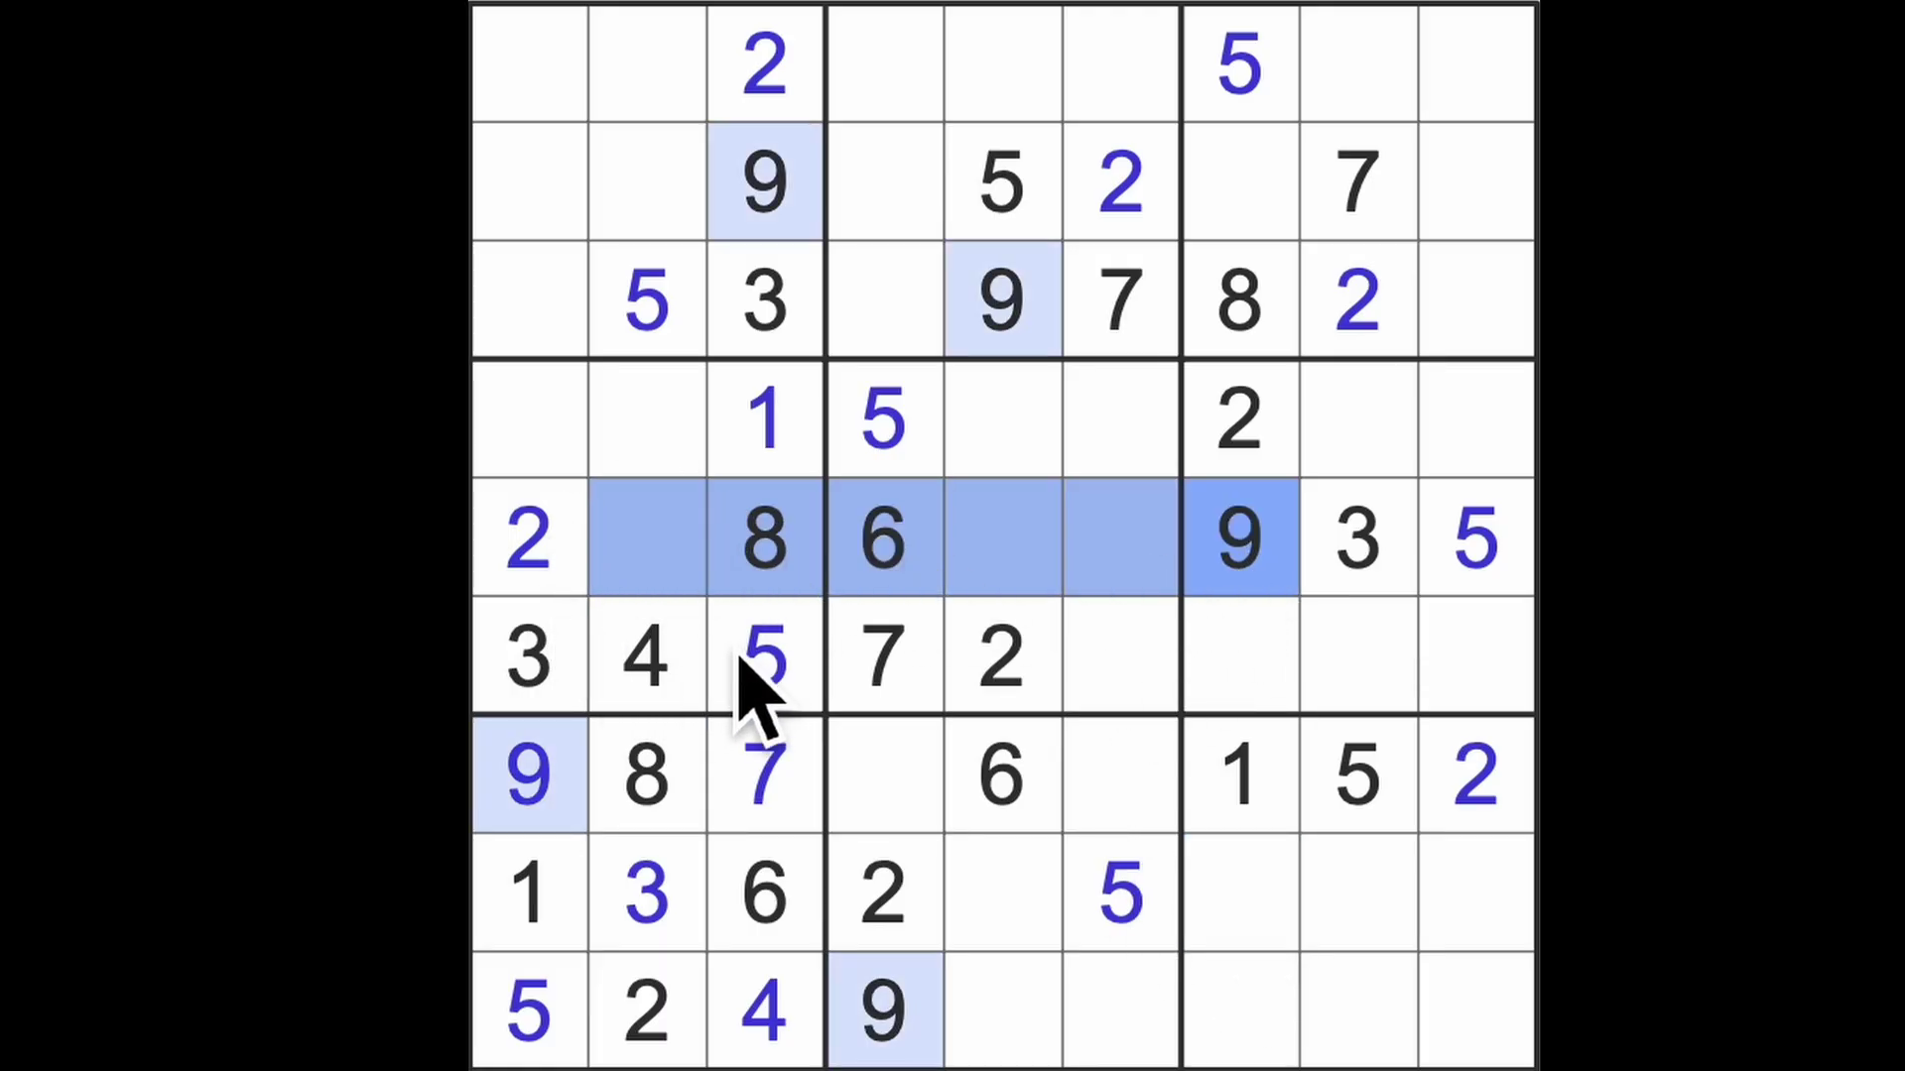
{"action": "left_click_drag", "start_coordinate": [655, 499], "coordinate": [529, 424]}
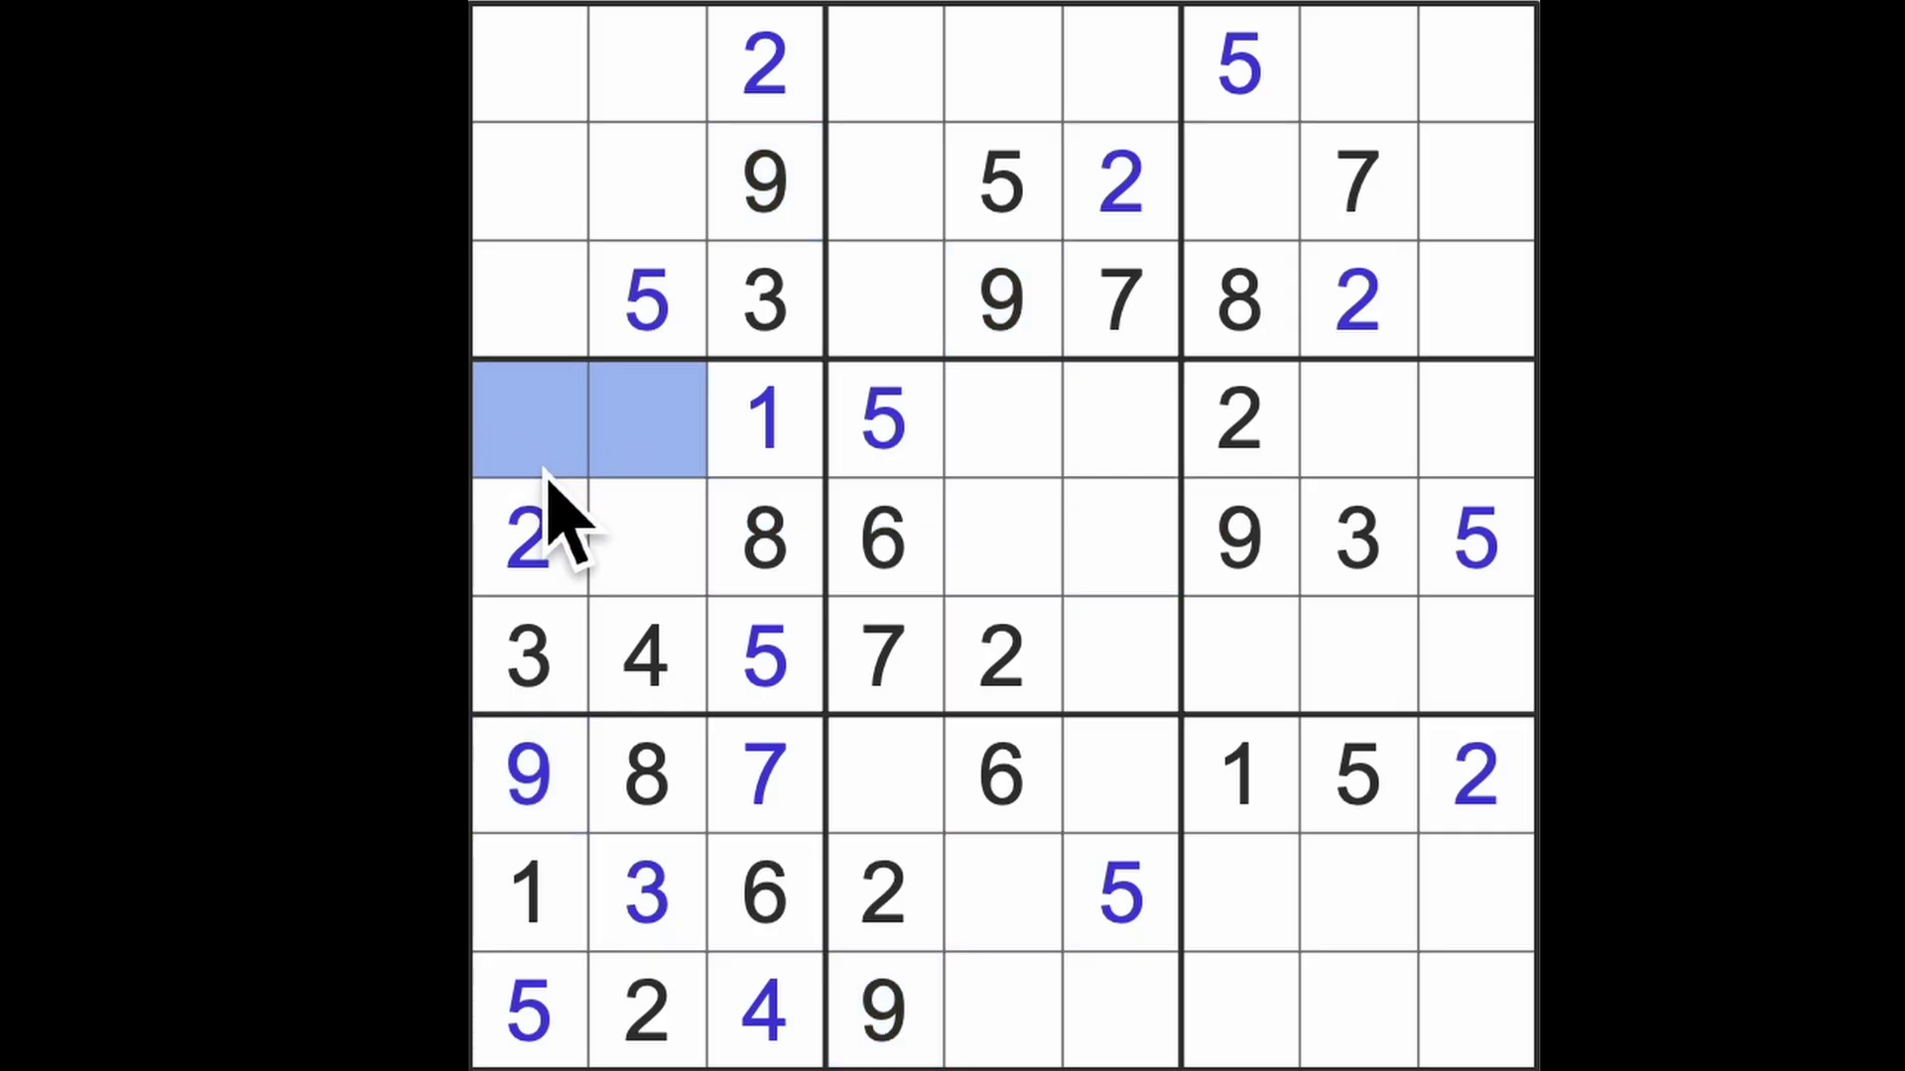
{"action": "left_click", "coordinate": [648, 588]}
{"action": "type", "text": "7"}
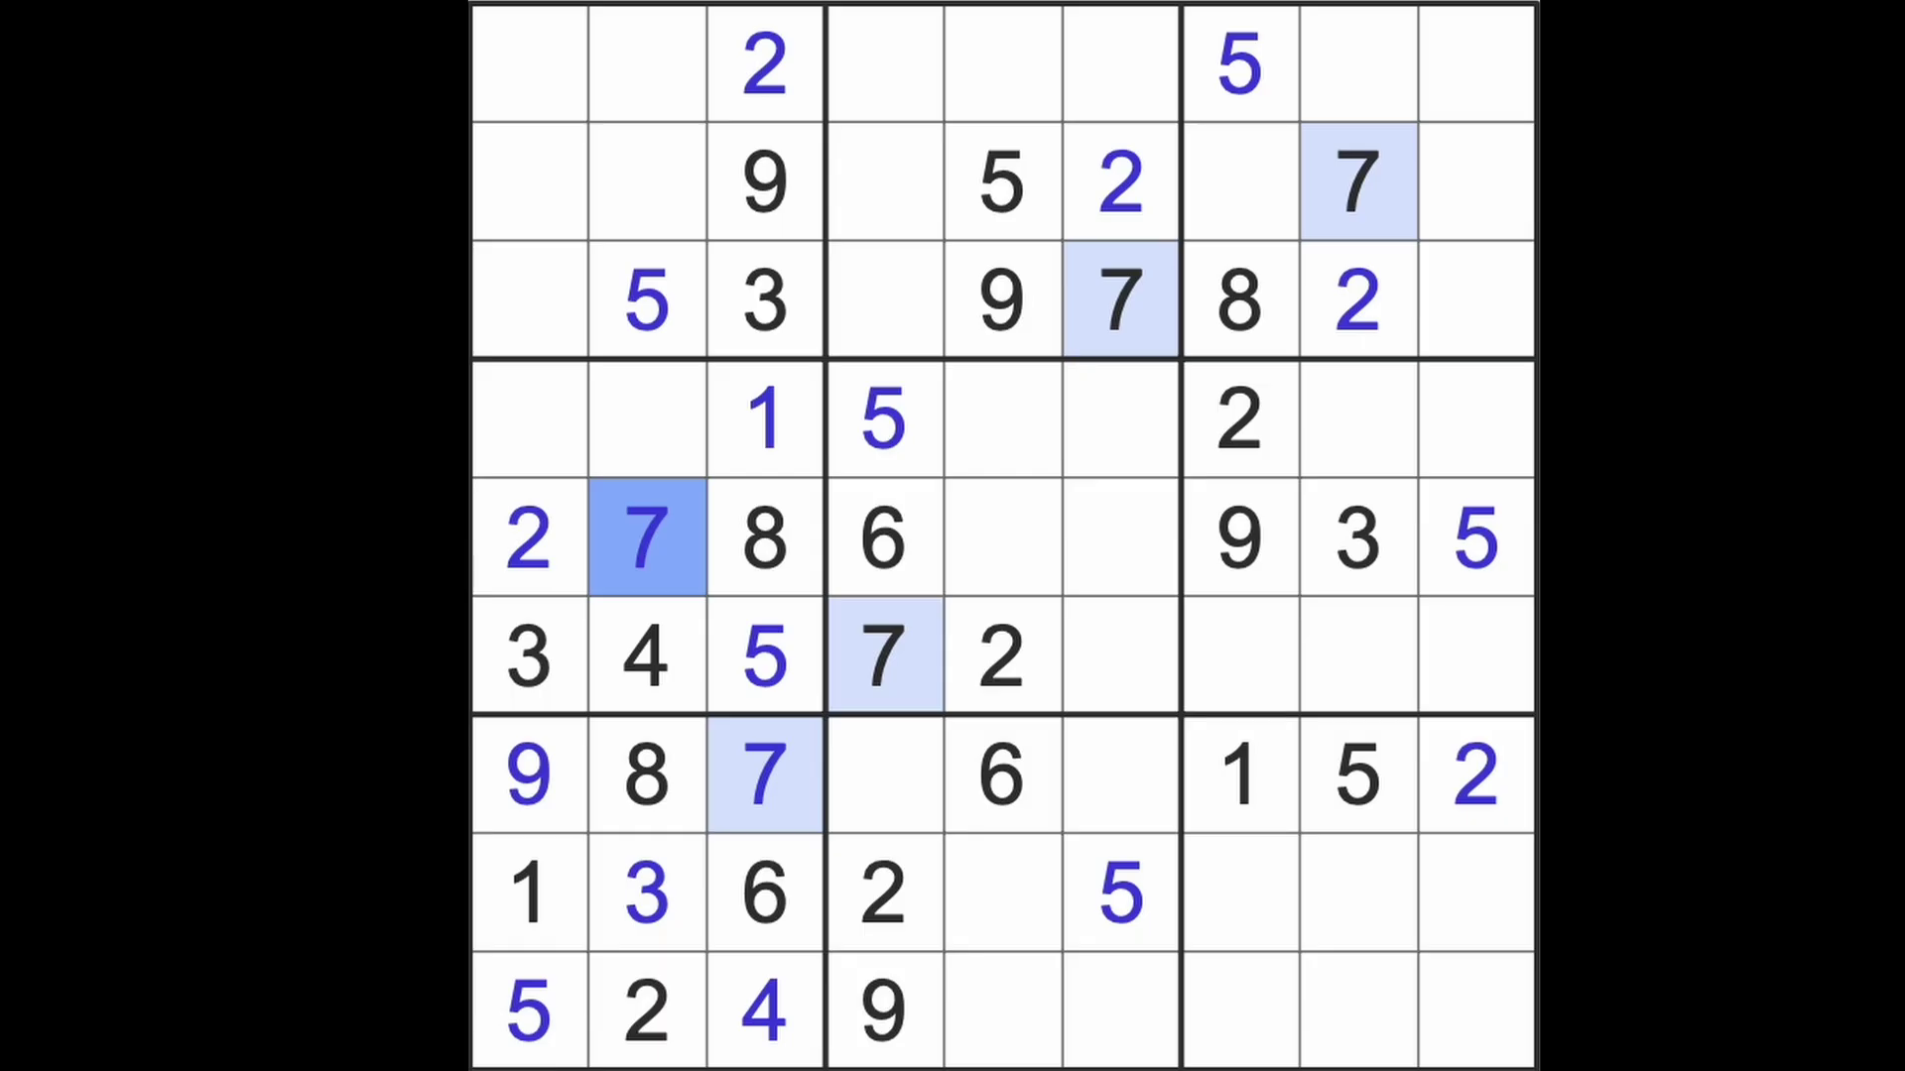
Enter a 7 in the top-left cell after scanning rows 2 and 3
{"action": "left_click", "coordinate": [647, 539]}
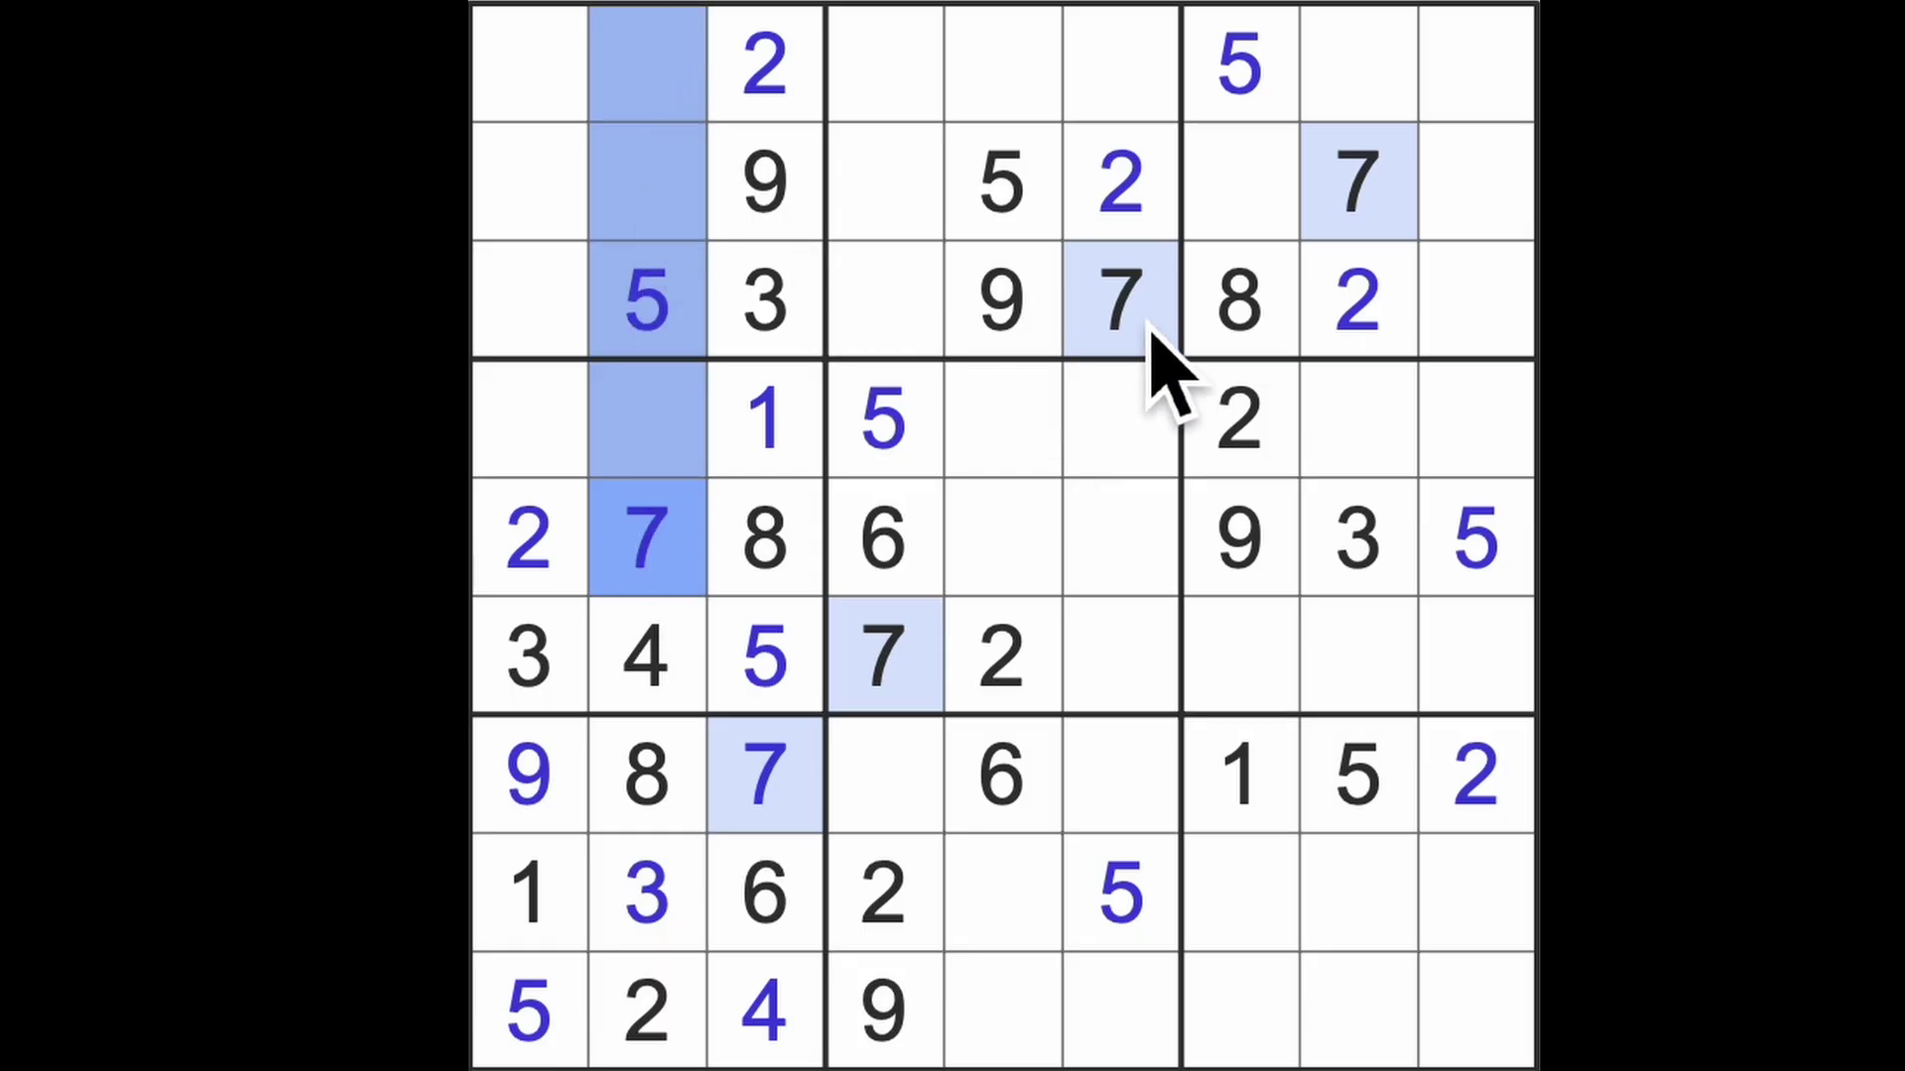
{"action": "left_click_drag", "start_coordinate": [1123, 298], "coordinate": [565, 342]}
{"action": "left_click_drag", "start_coordinate": [1236, 223], "coordinate": [536, 224]}
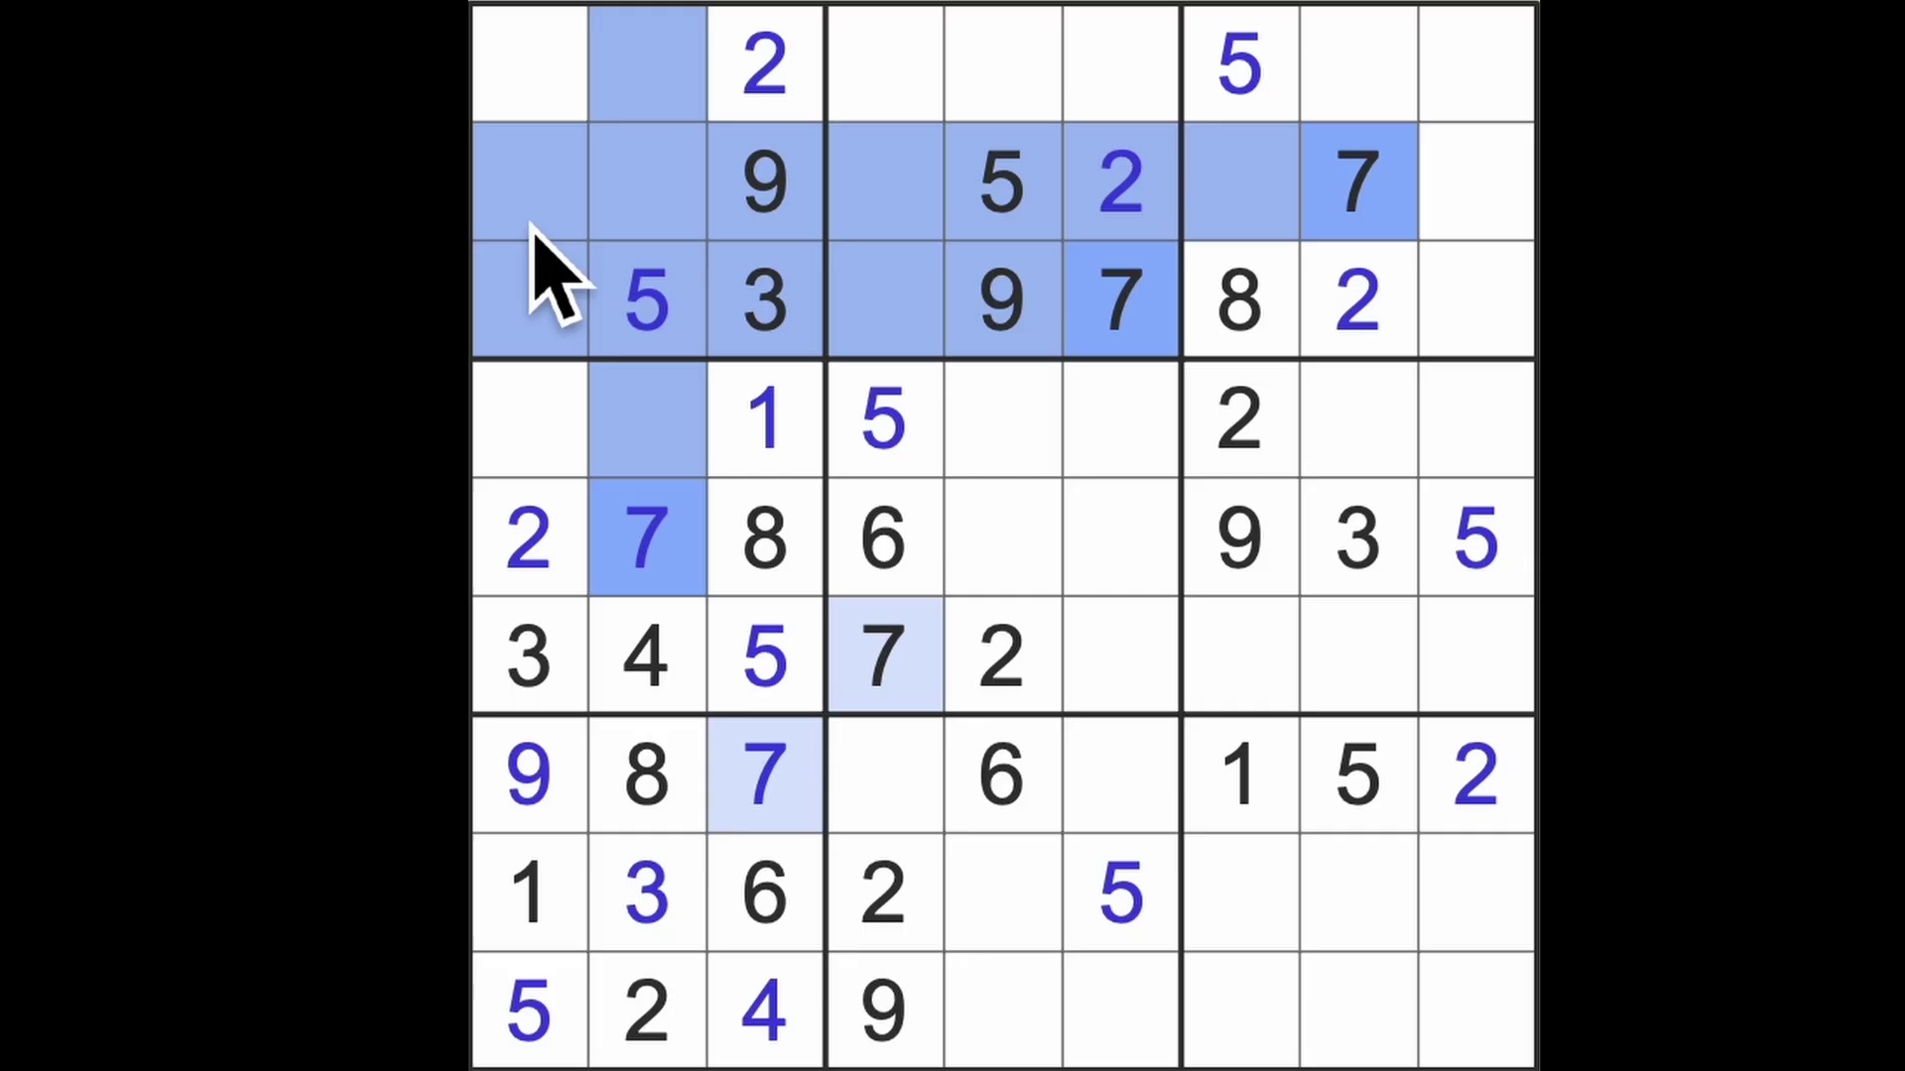
{"action": "left_click", "coordinate": [530, 66]}
{"action": "type", "text": "7"}
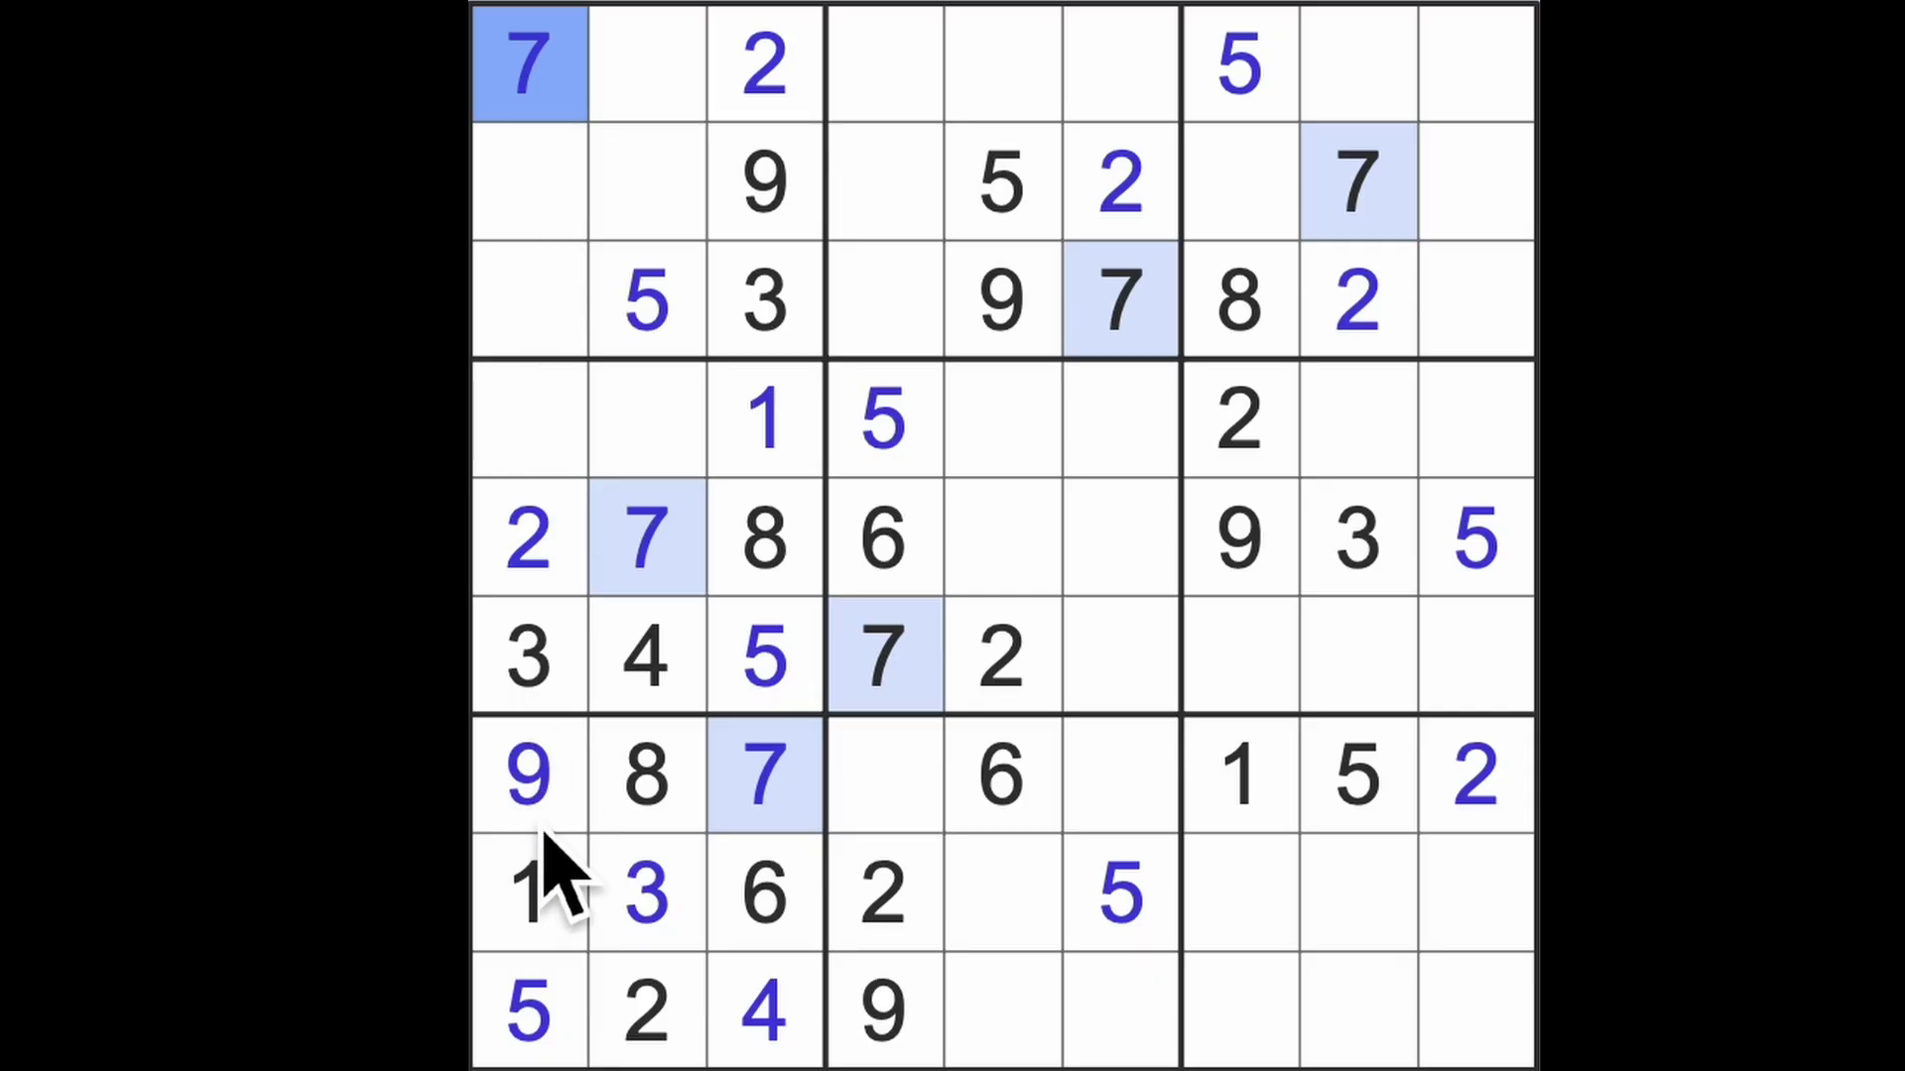
Enter 9 in row 4, column 2 and 6 in row 4, column 1
{"action": "left_click", "coordinate": [529, 774]}
{"action": "left_click_drag", "start_coordinate": [530, 774], "coordinate": [529, 424]}
{"action": "left_click", "coordinate": [649, 468]}
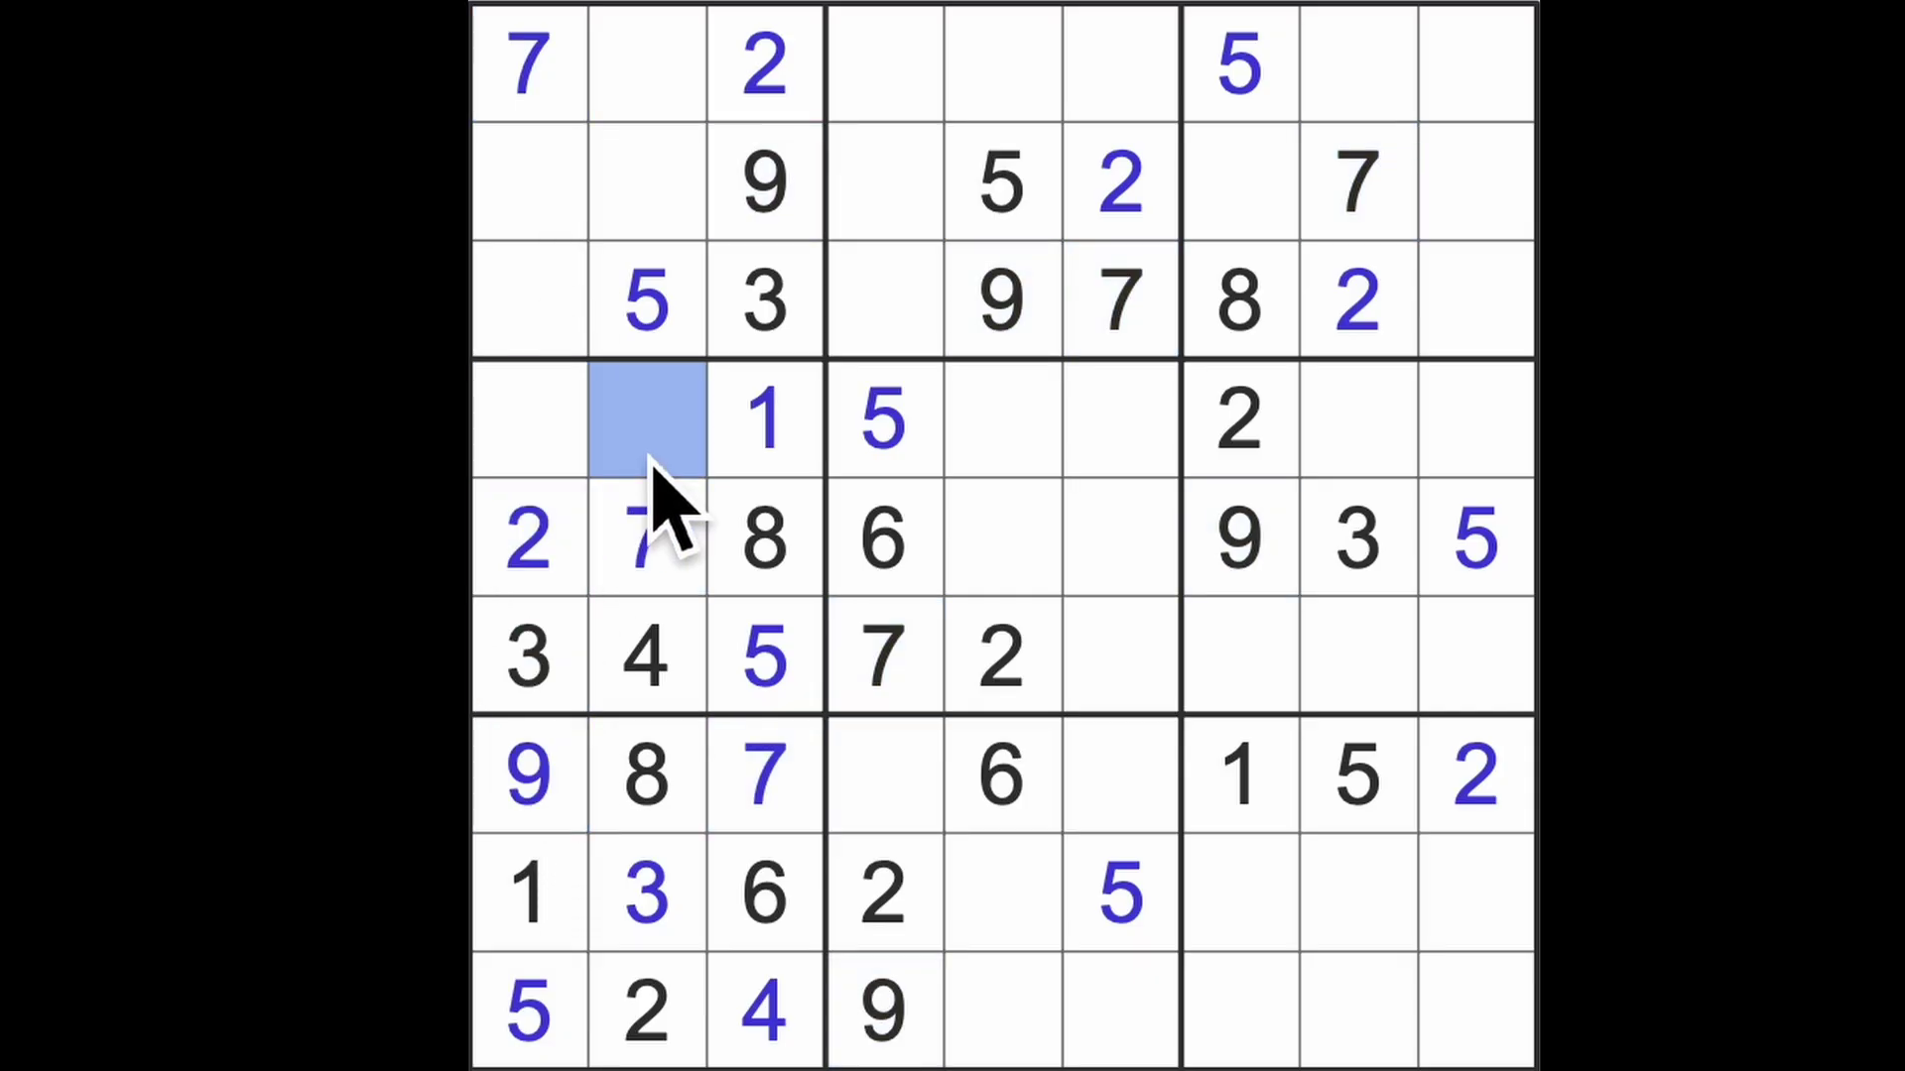
{"action": "type", "text": "9"}
{"action": "left_click", "coordinate": [529, 424]}
{"action": "type", "text": "6"}
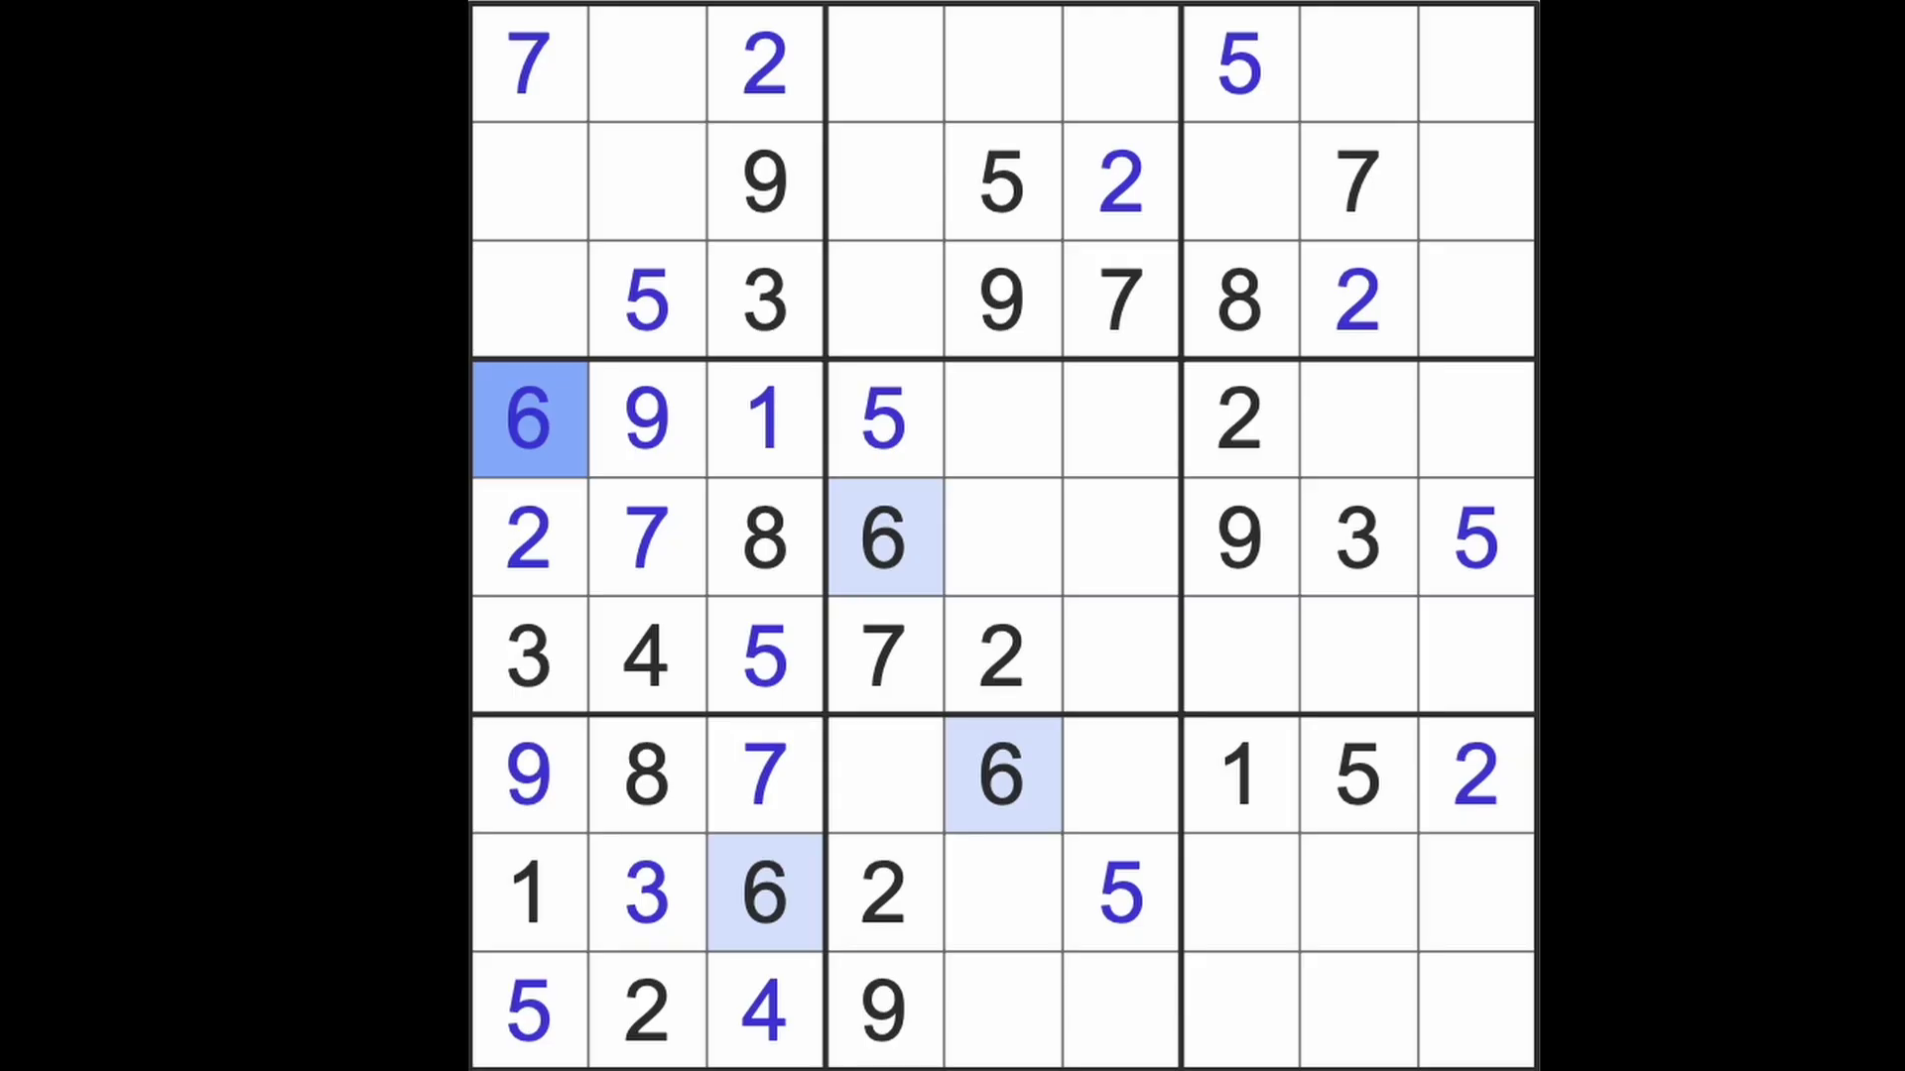
Enter 8 in row 2, column 1 and 4 in row 3, column 1
{"action": "left_click", "coordinate": [1240, 301]}
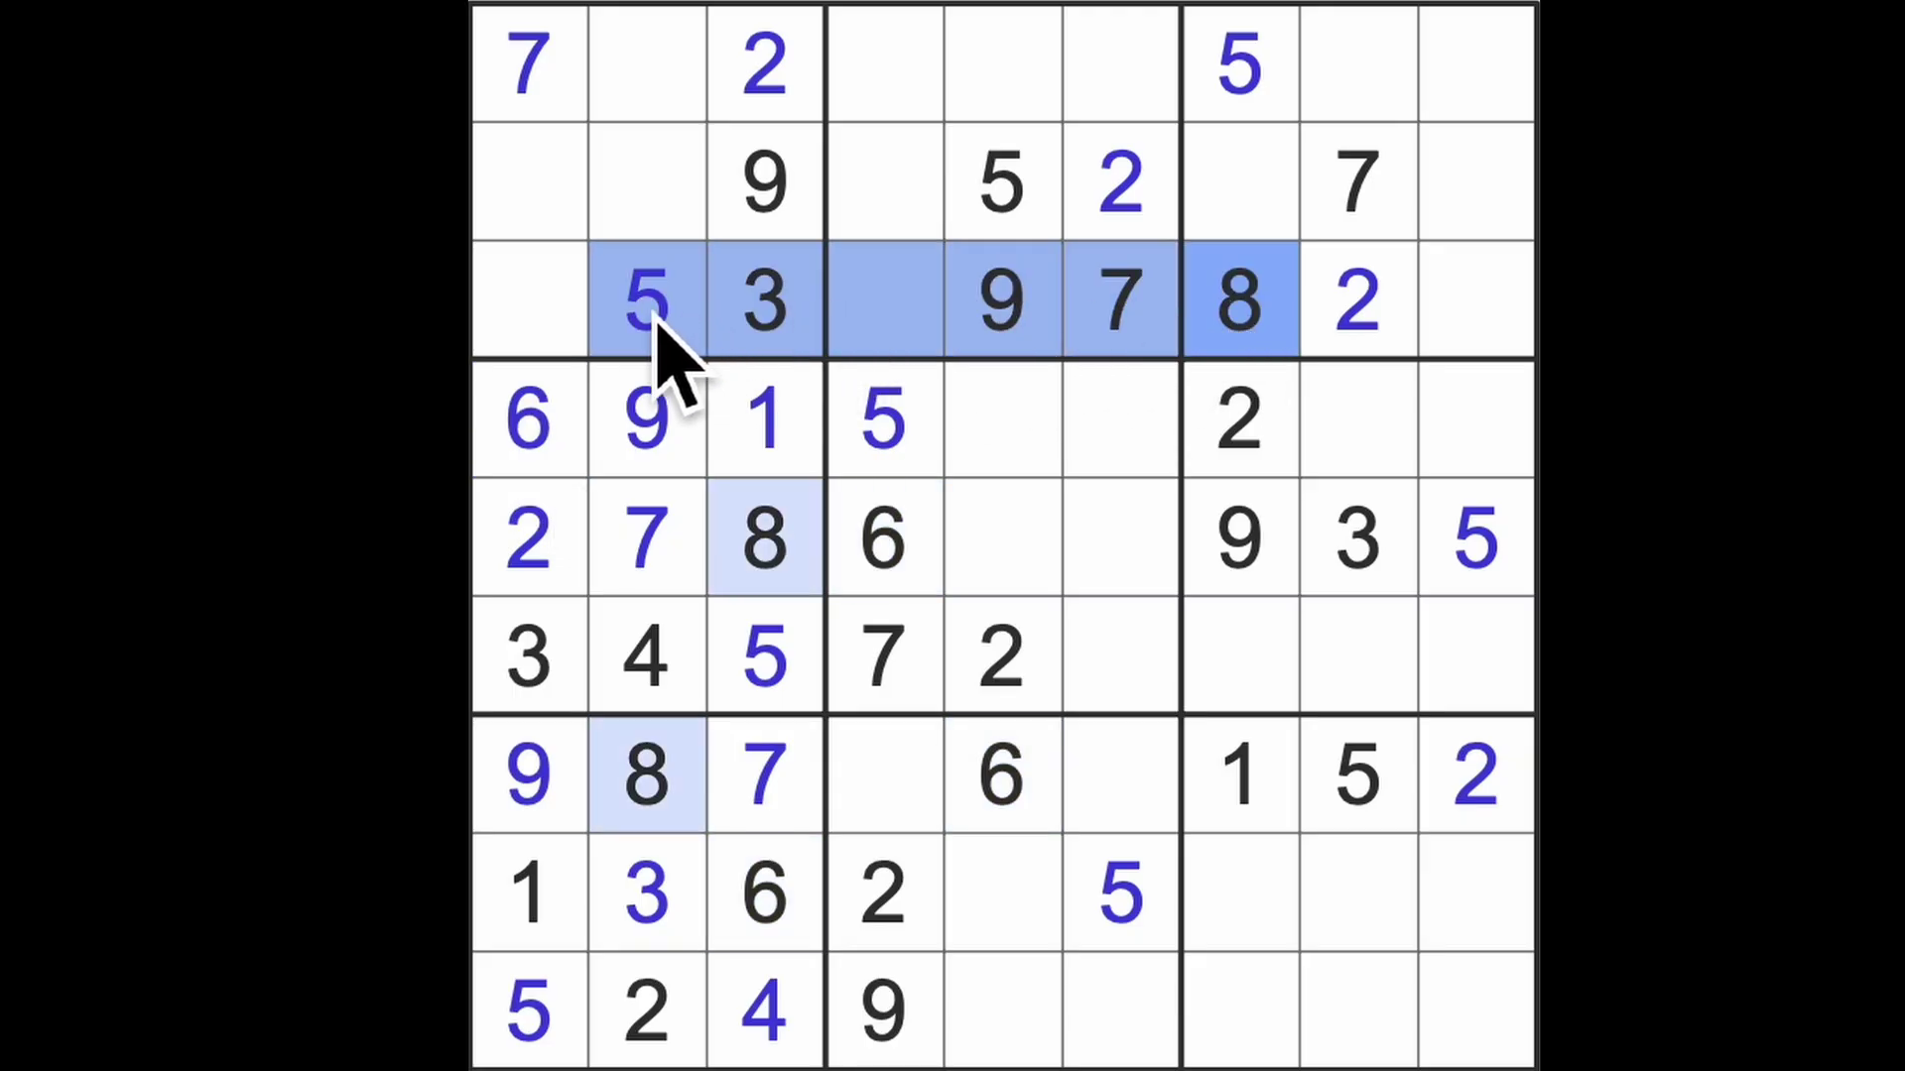
{"action": "left_click", "coordinate": [573, 239]}
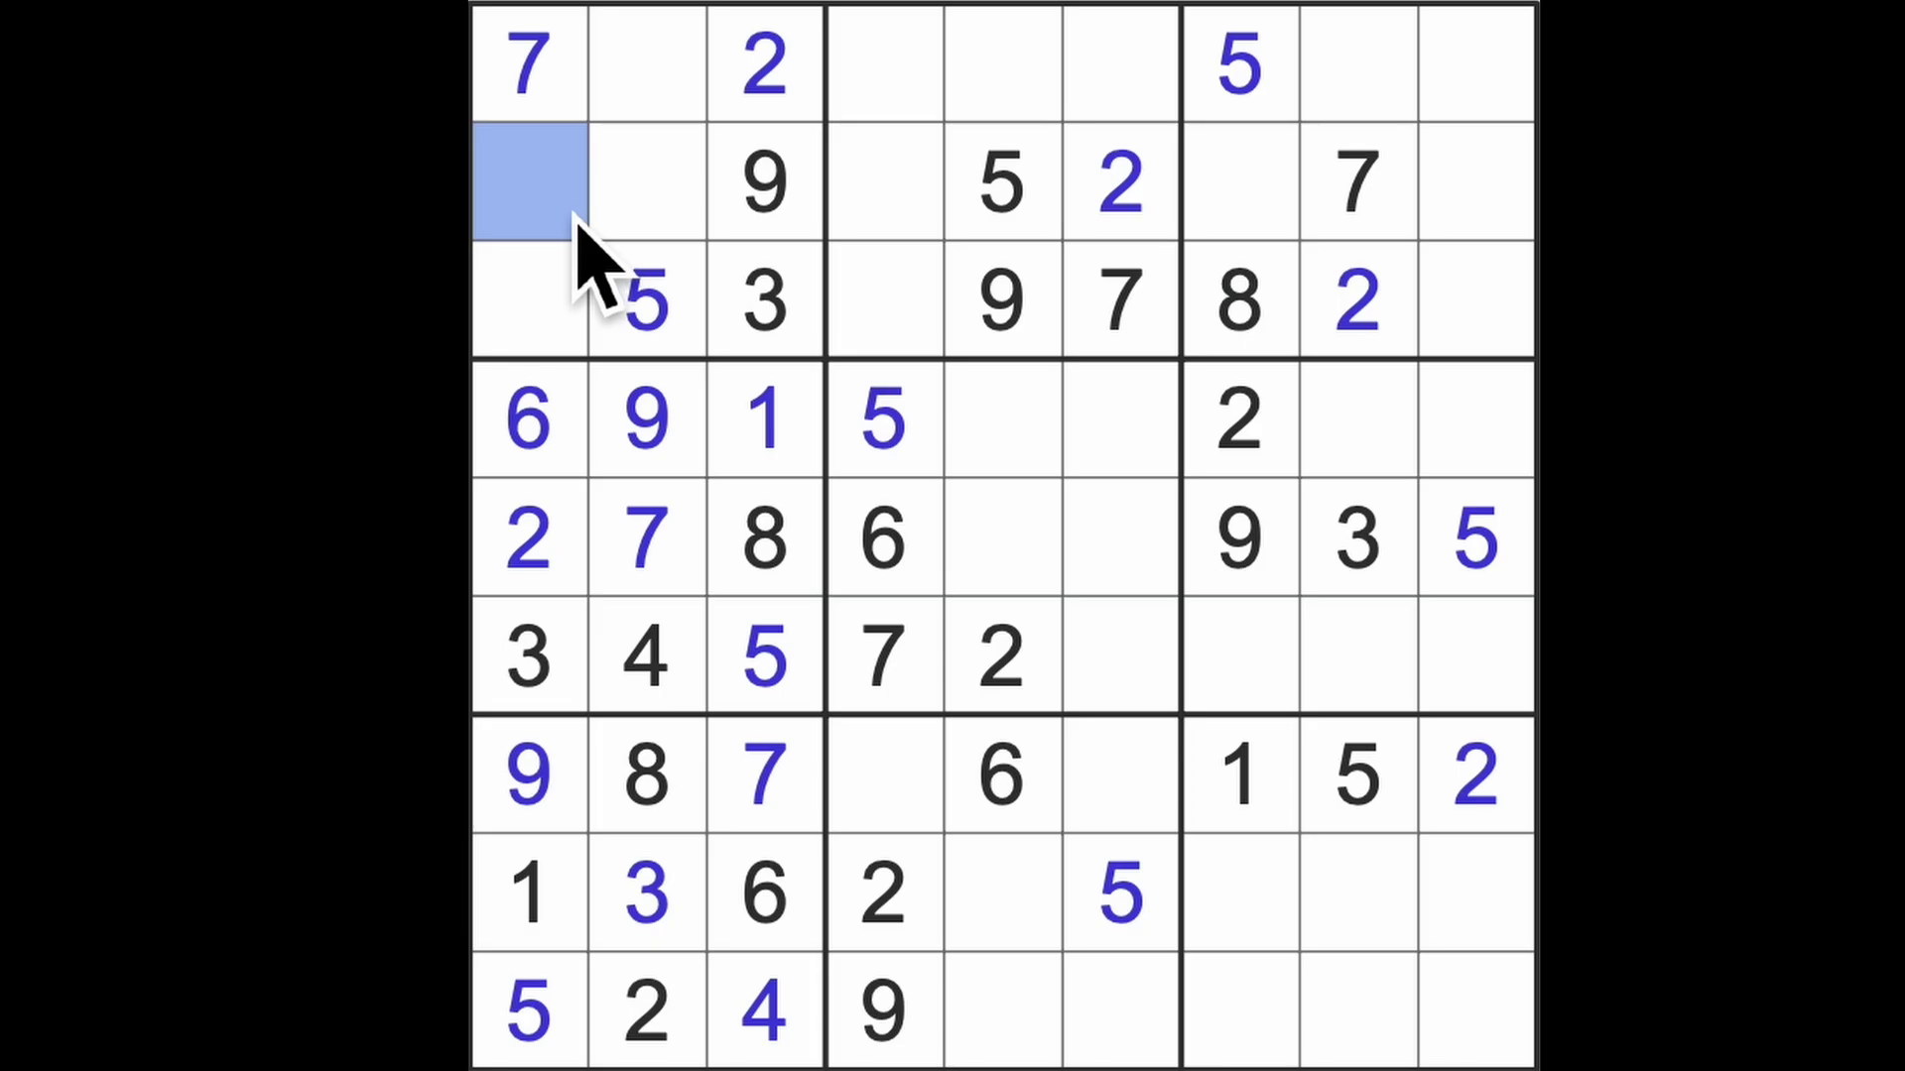
{"action": "type", "text": "8"}
{"action": "left_click", "coordinate": [531, 303]}
{"action": "type", "text": "4"}
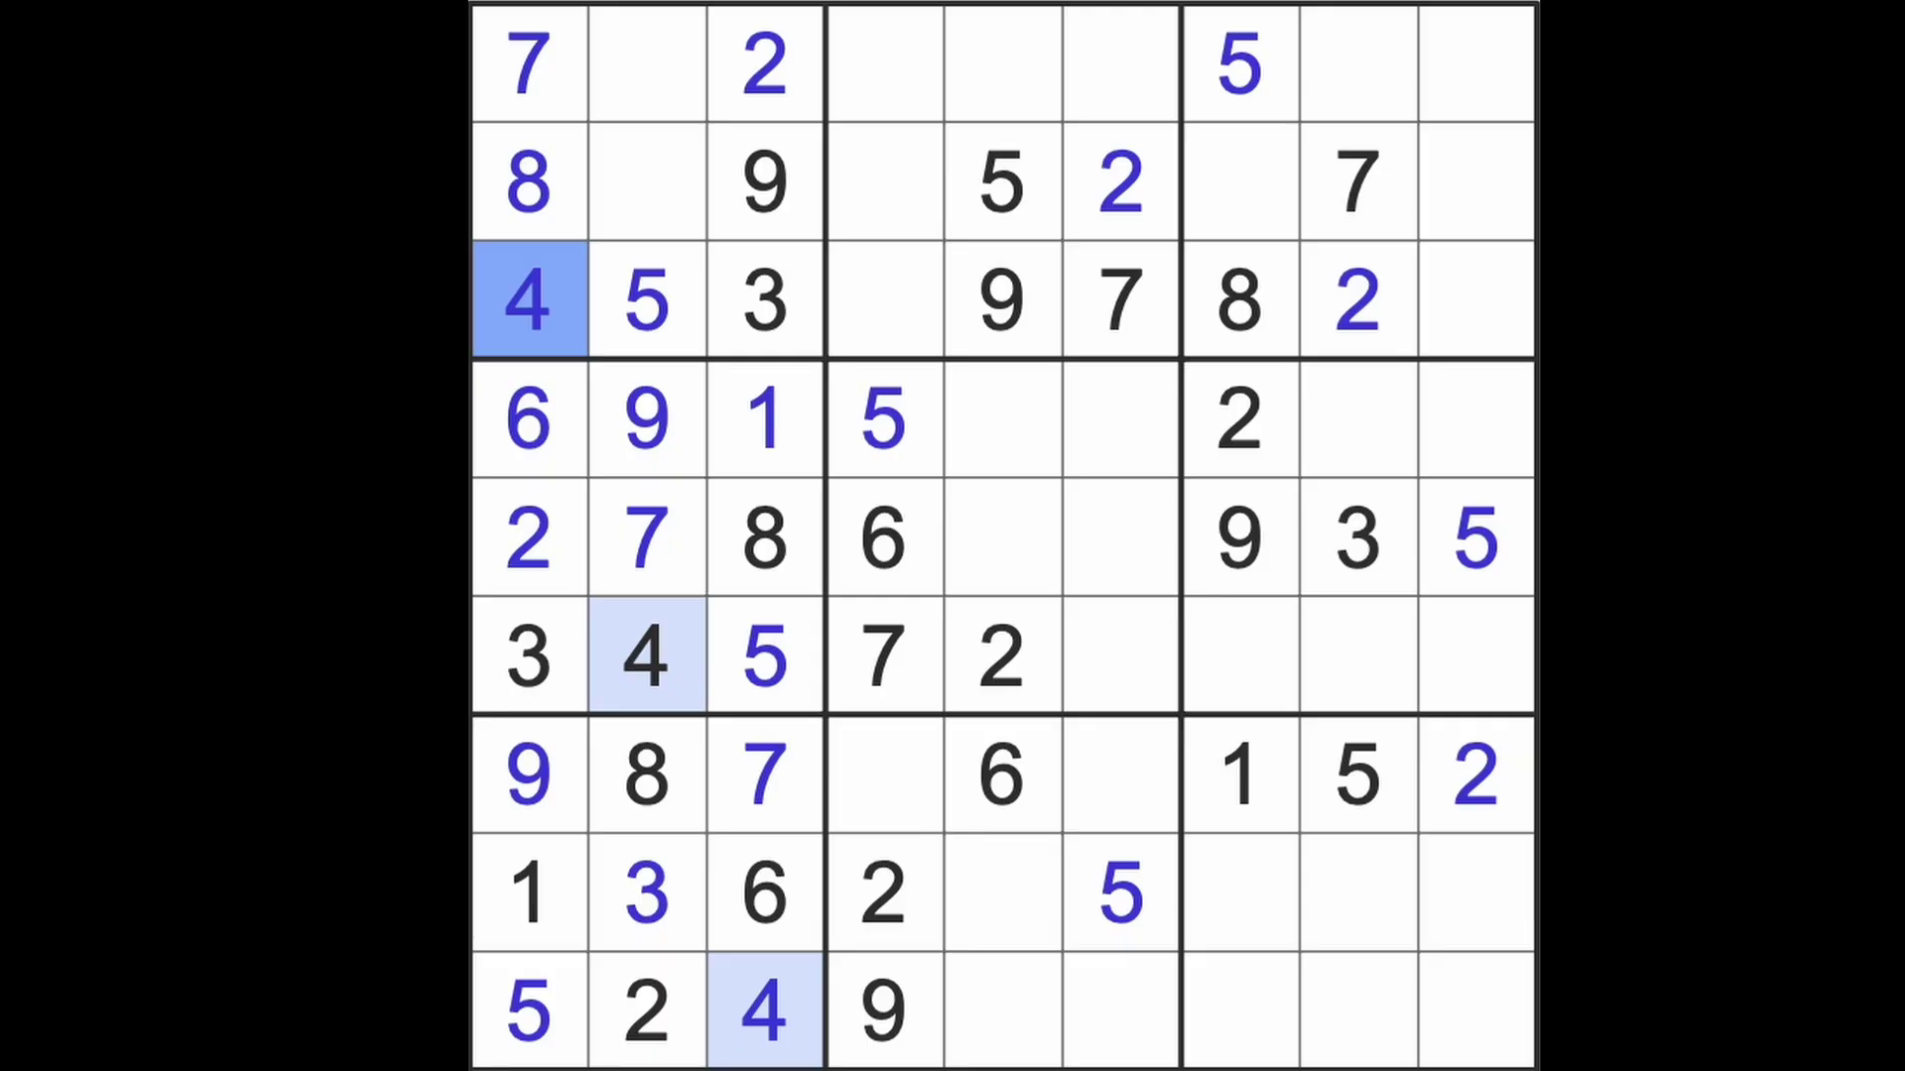
Enter 6 in row 3, column 9 and 1 in row 3, column 4
{"action": "left_click", "coordinate": [885, 538]}
{"action": "left_click_drag", "start_coordinate": [884, 539], "coordinate": [885, 299]}
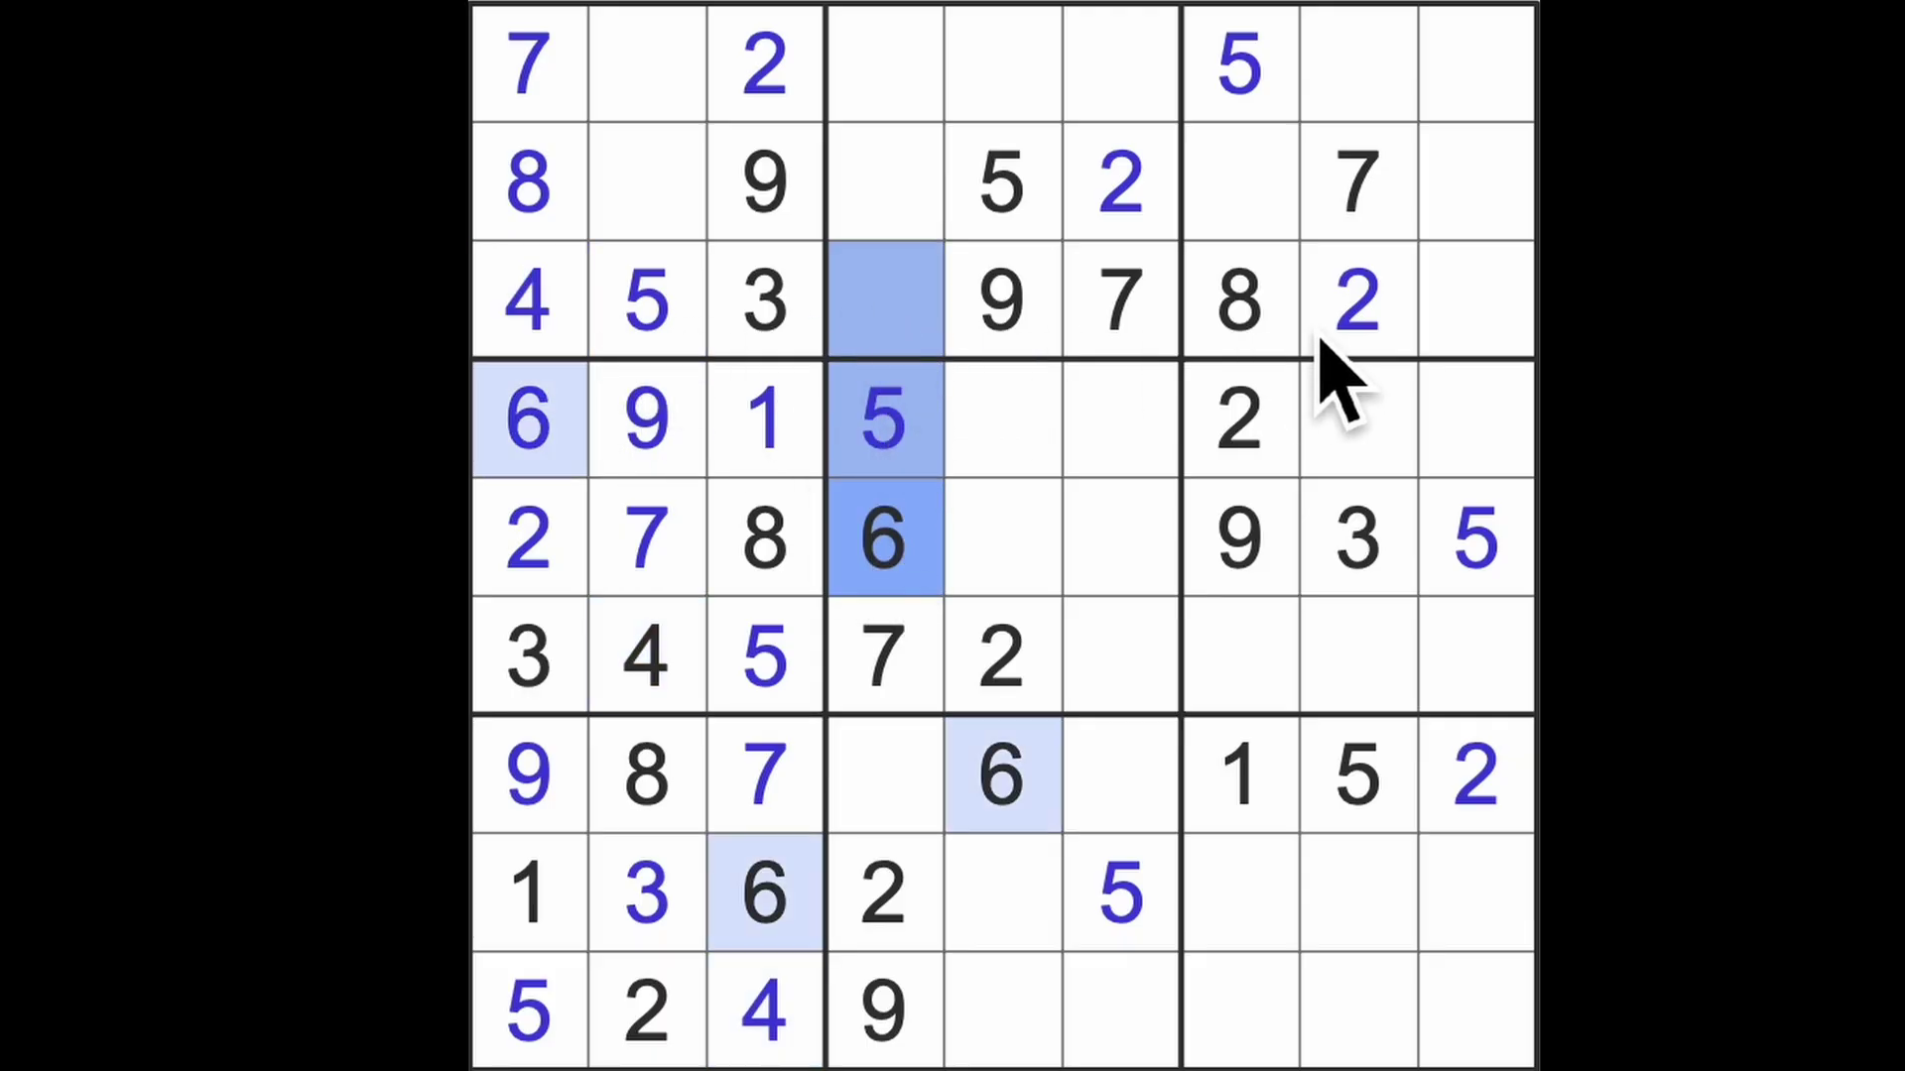
{"action": "left_click", "coordinate": [1473, 303]}
{"action": "type", "text": "6"}
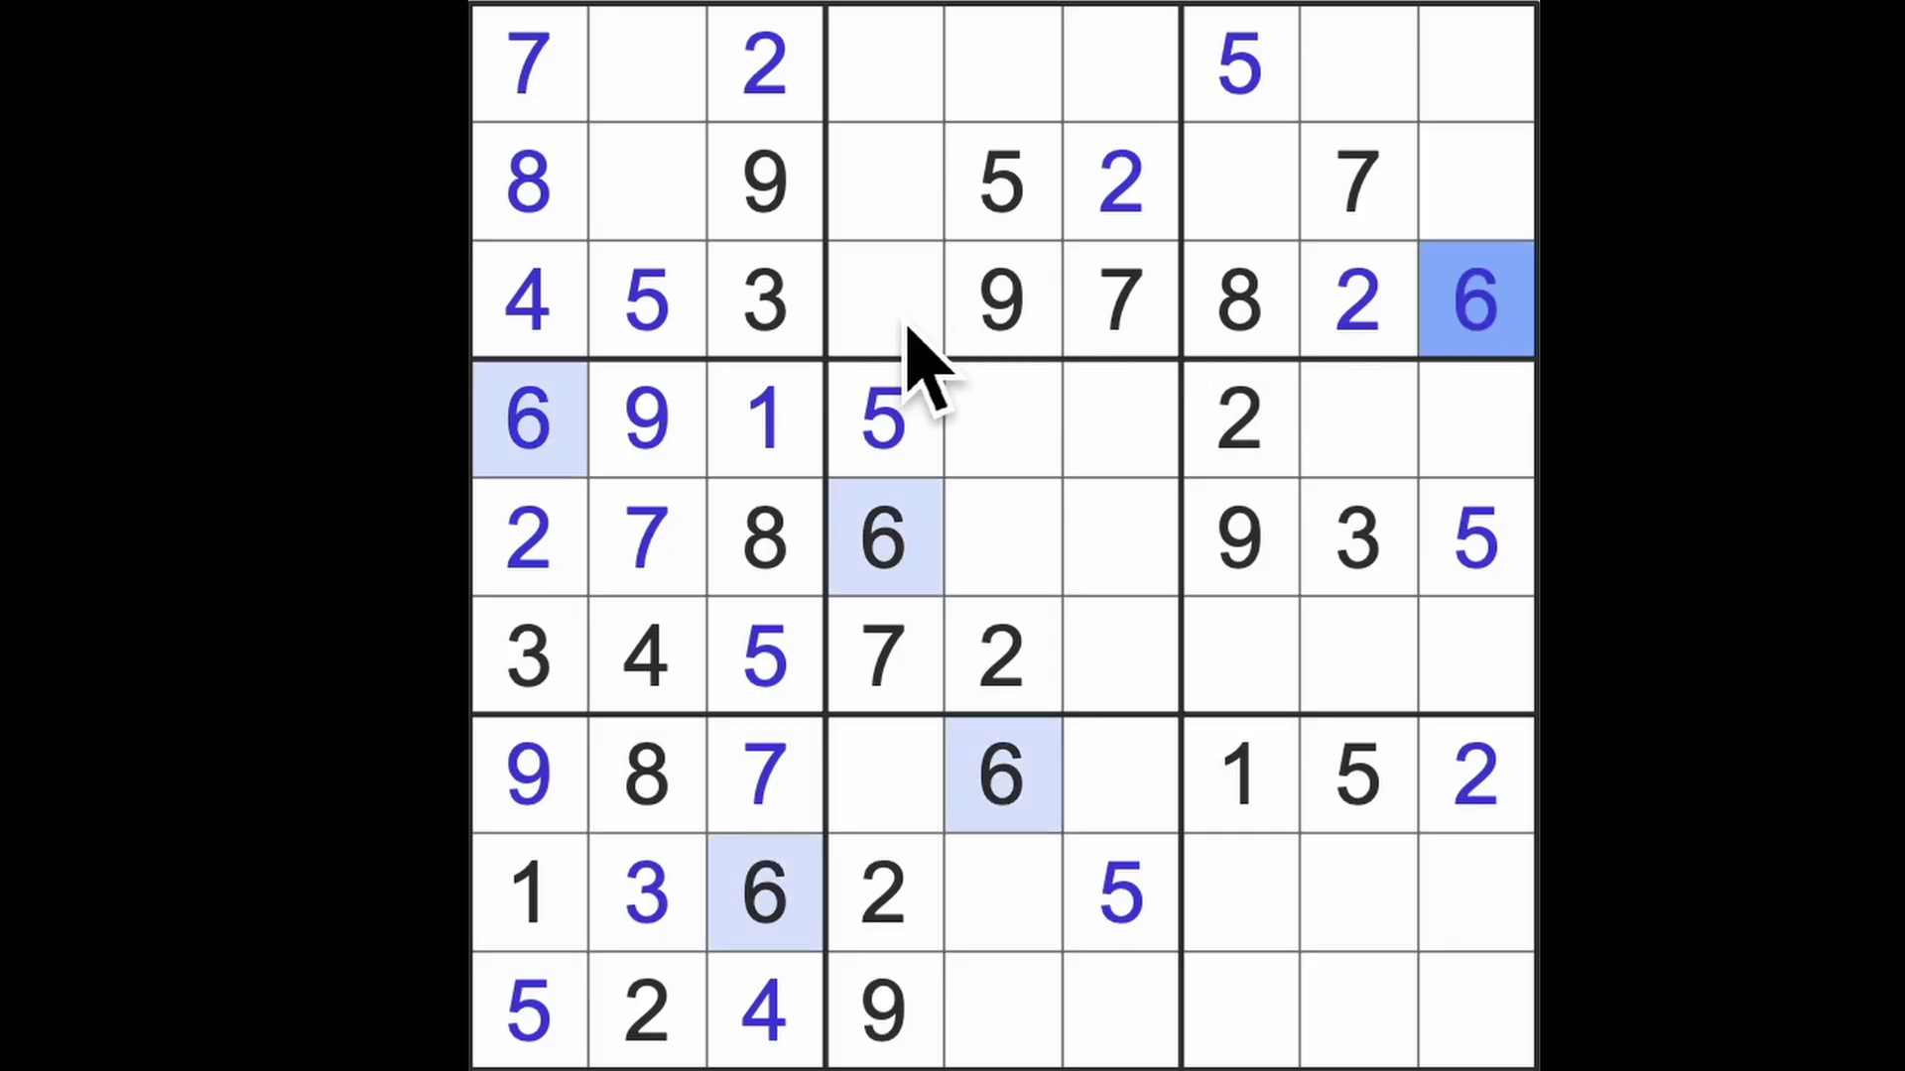
{"action": "left_click", "coordinate": [890, 313]}
{"action": "type", "text": "1"}
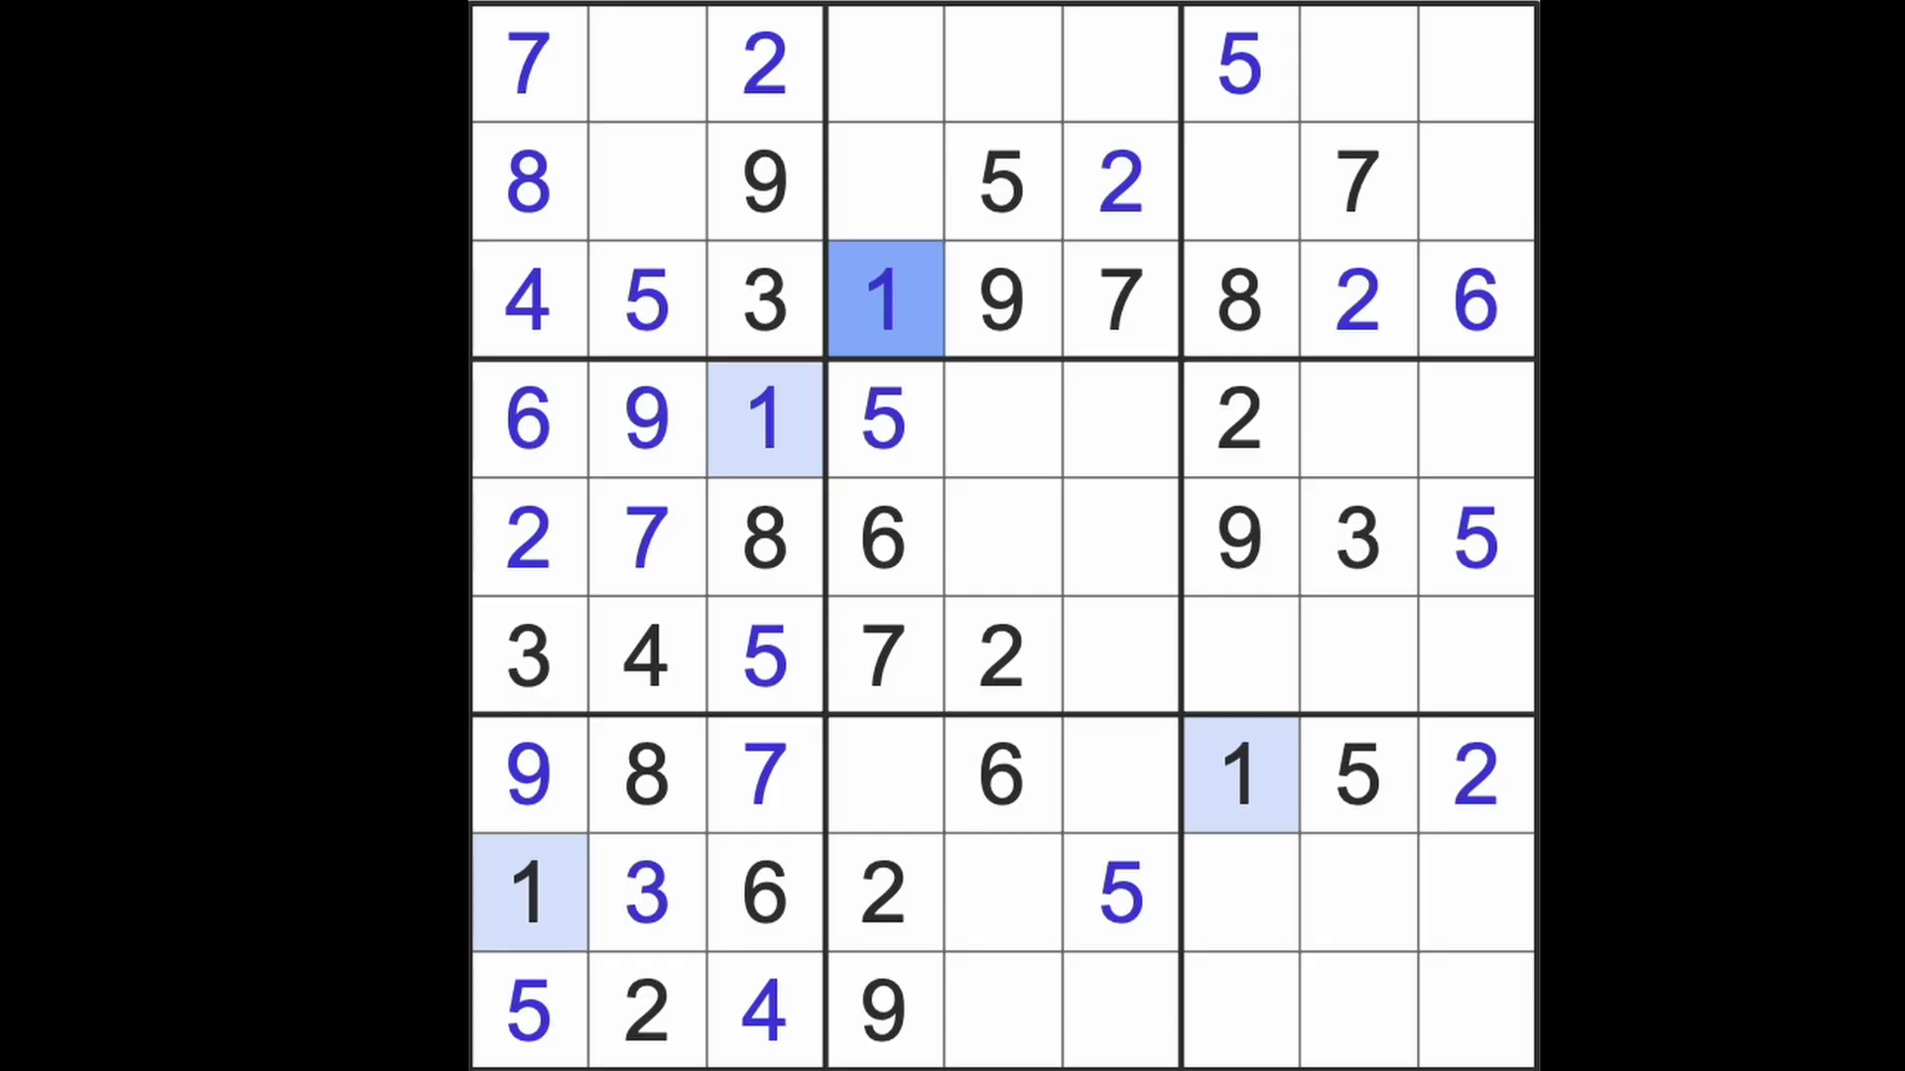
After scanning rows 7 and 2, enter an 8 in row 1, column 4
{"action": "left_click_drag", "start_coordinate": [647, 774], "coordinate": [894, 804]}
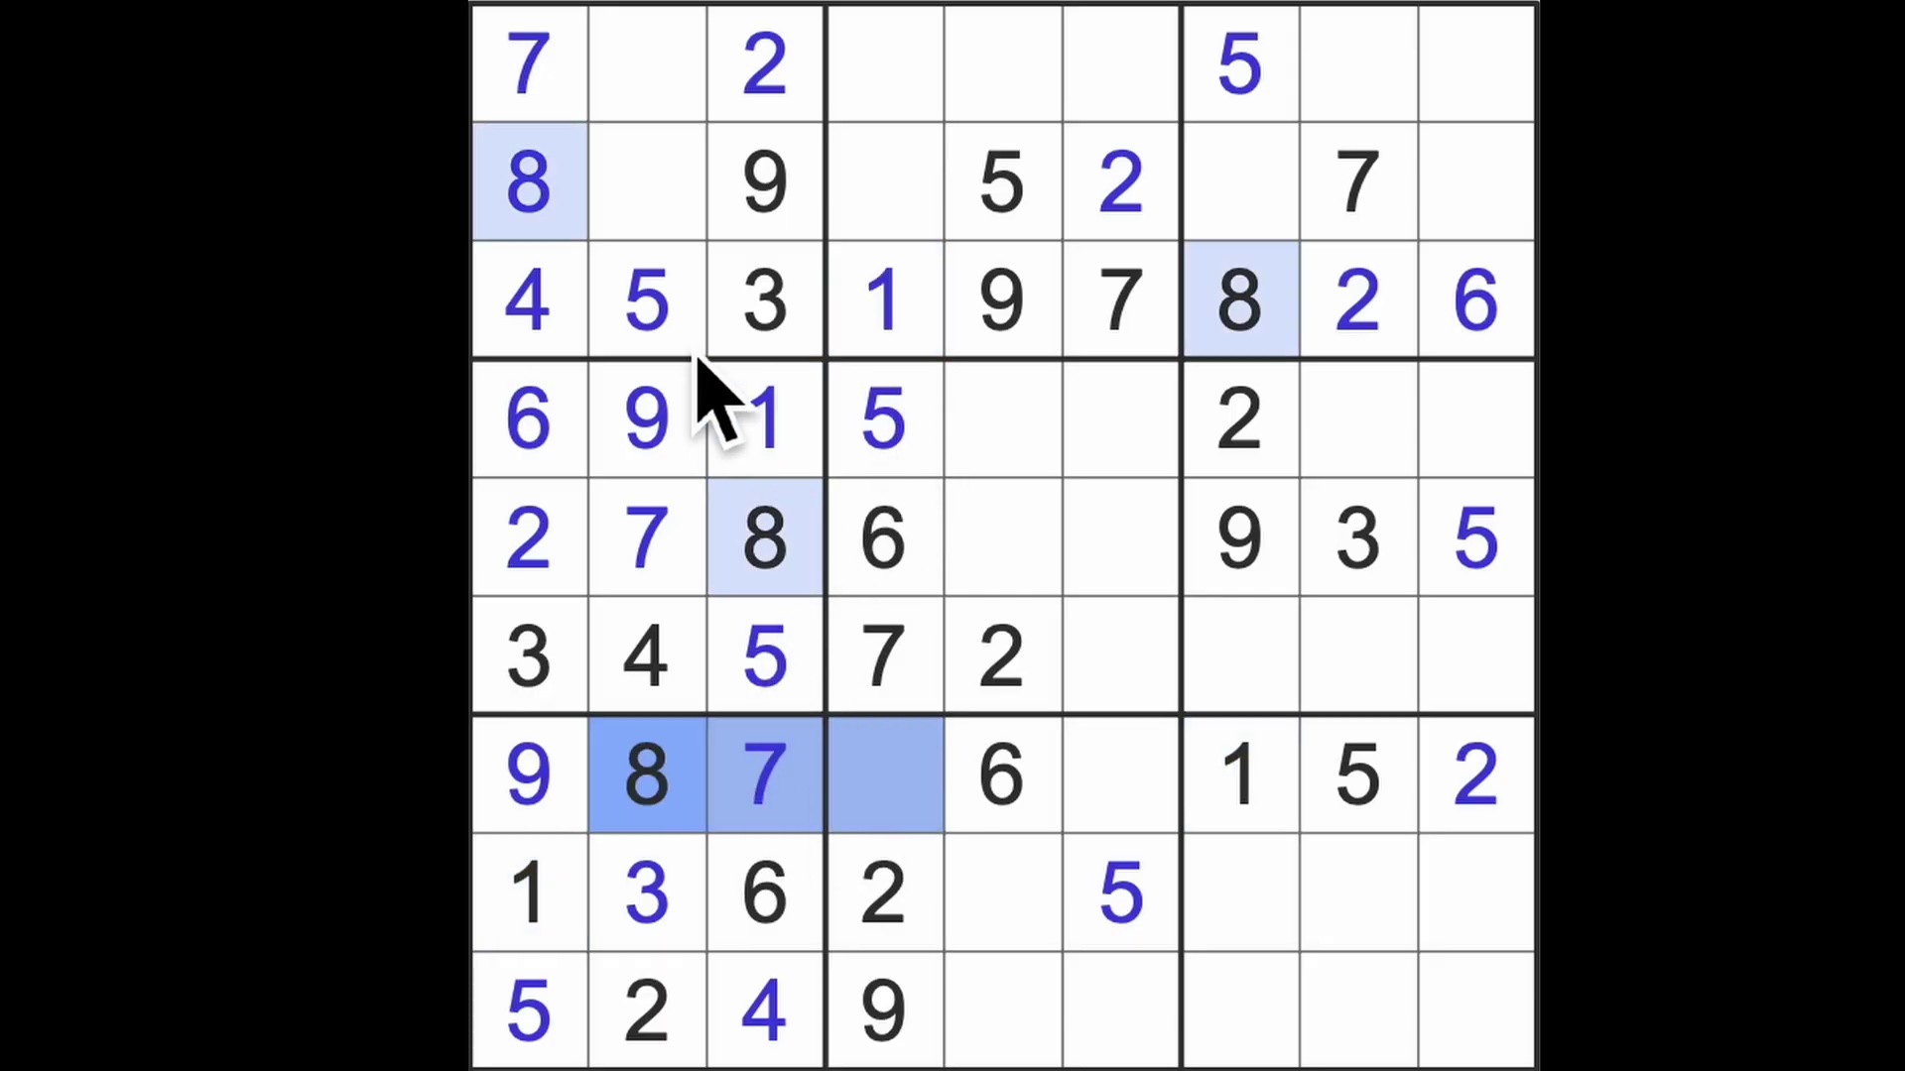
{"action": "left_click_drag", "start_coordinate": [529, 181], "coordinate": [886, 182]}
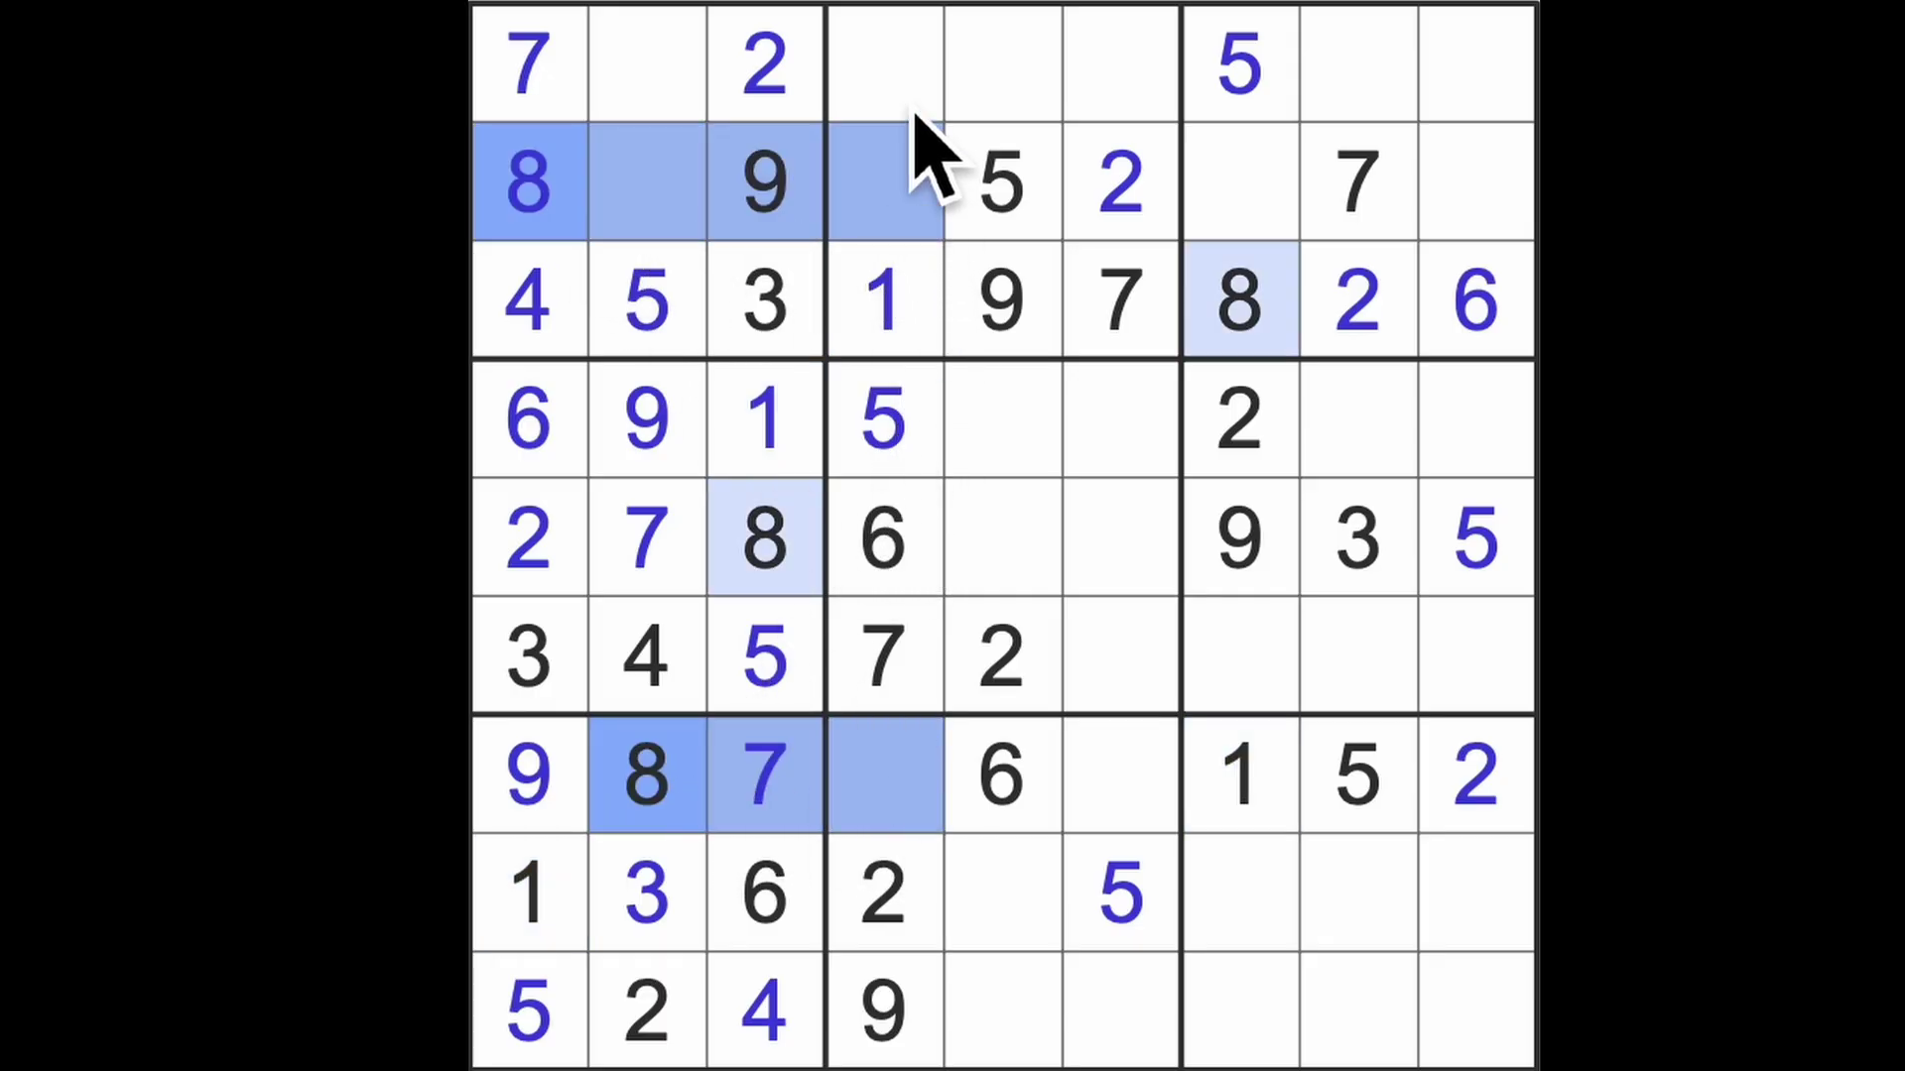
{"action": "left_click", "coordinate": [893, 67]}
{"action": "type", "text": "8"}
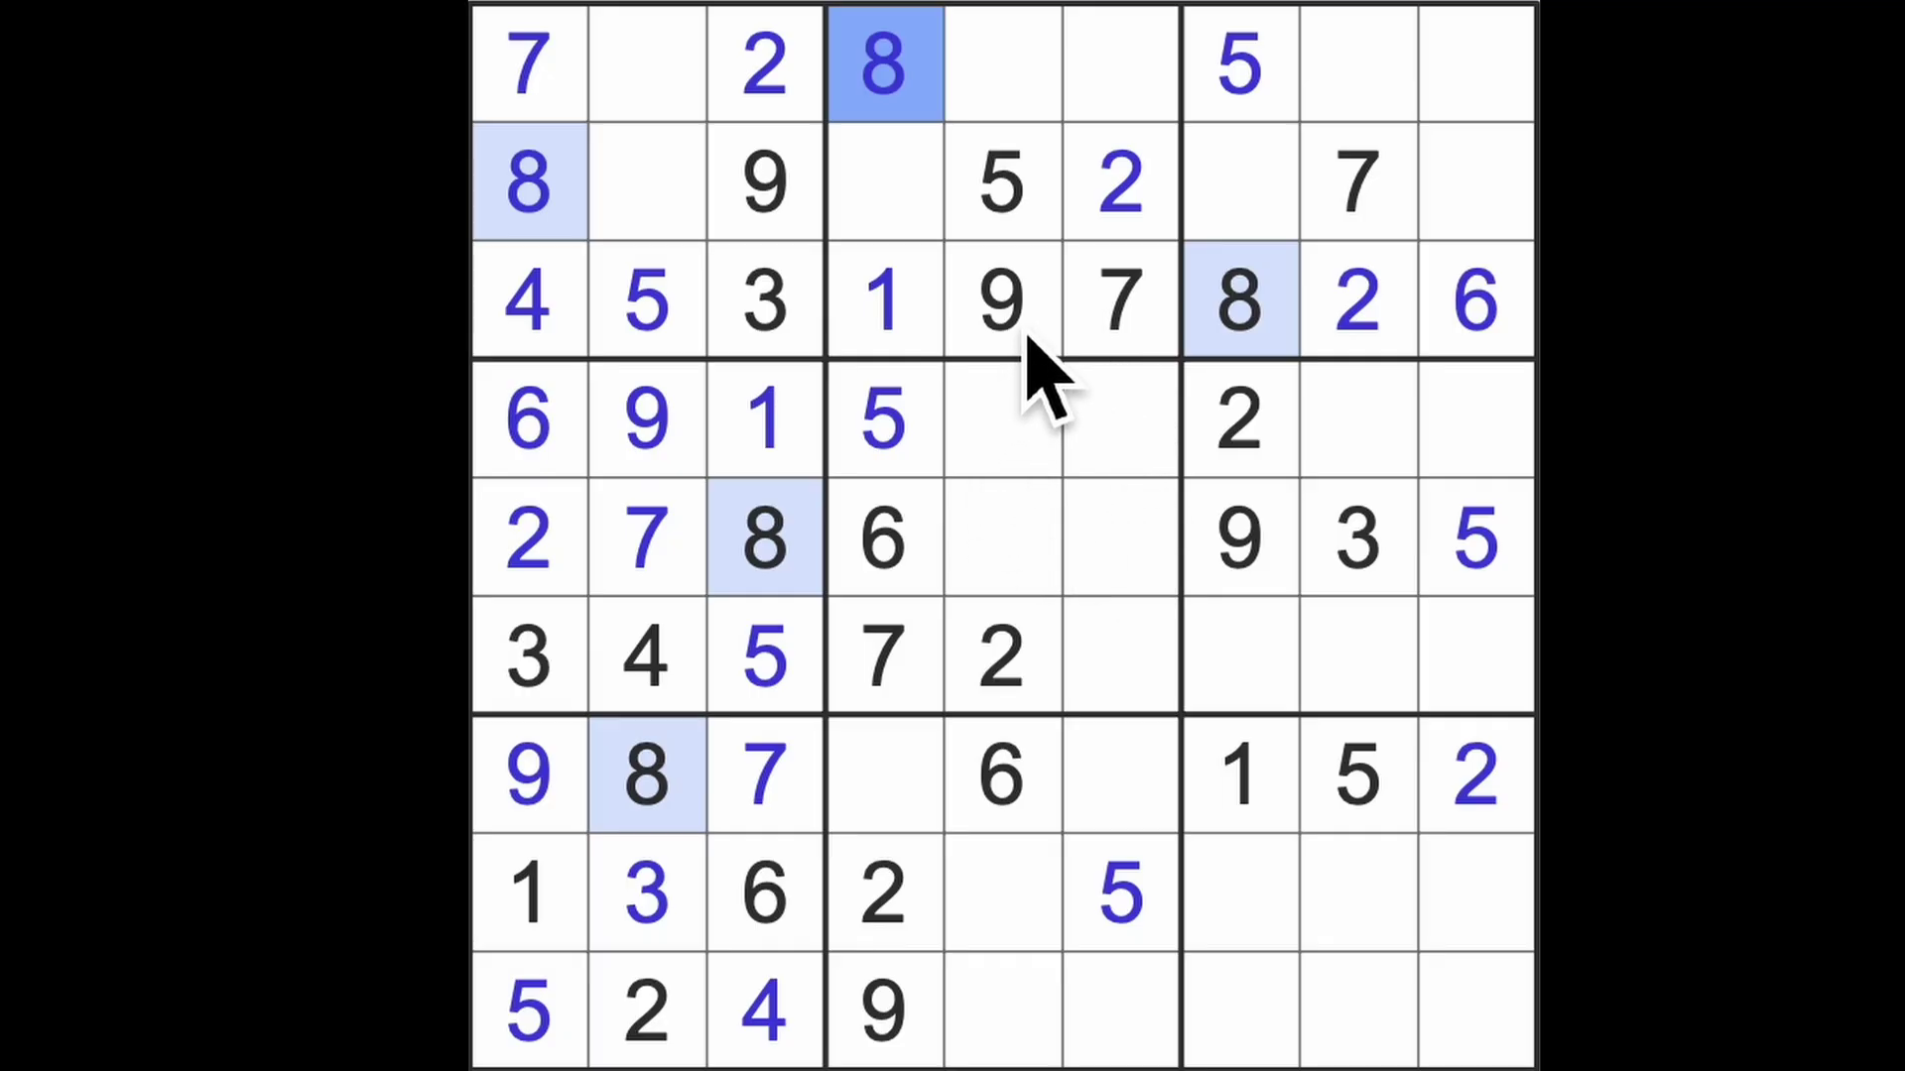
Enter a 9 in row 6, column 6
{"action": "left_click_drag", "start_coordinate": [1002, 320], "coordinate": [1020, 573]}
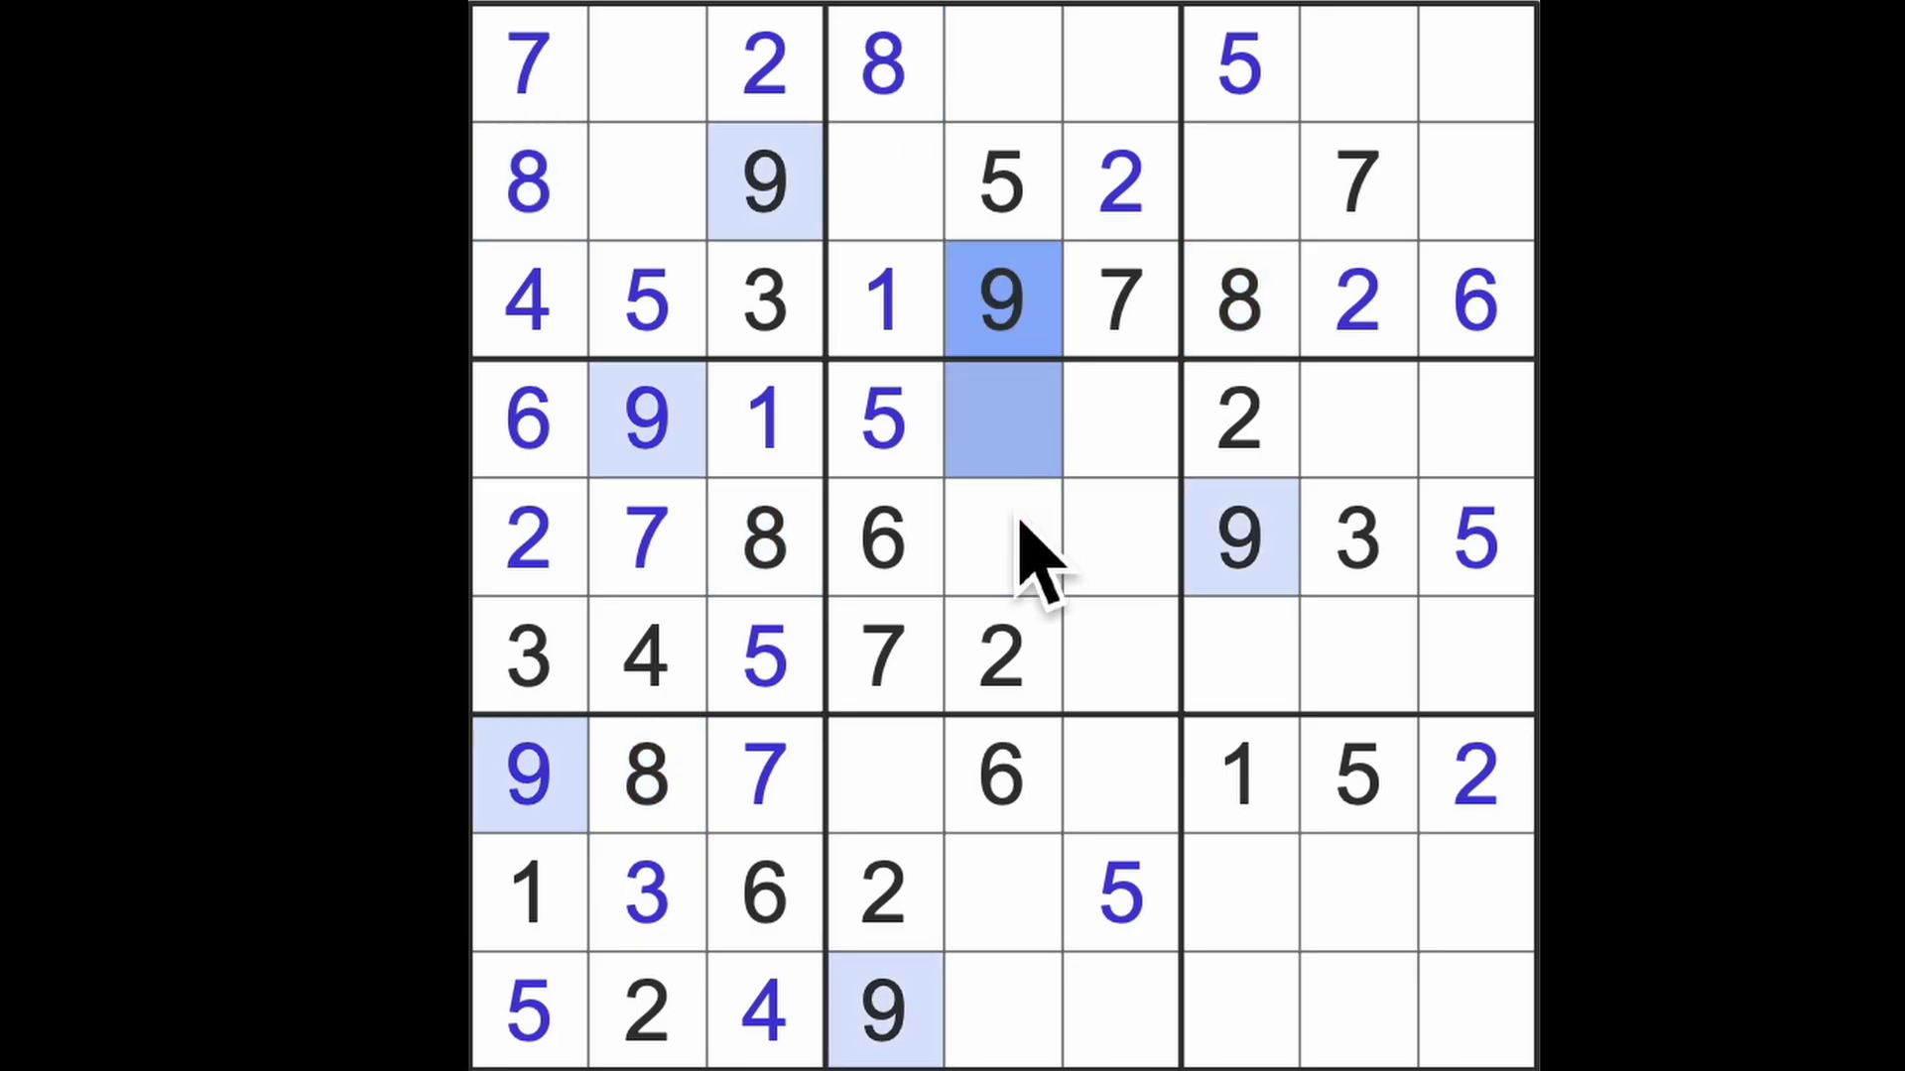
{"action": "left_click", "coordinate": [1239, 538]}
{"action": "left_click", "coordinate": [648, 421]}
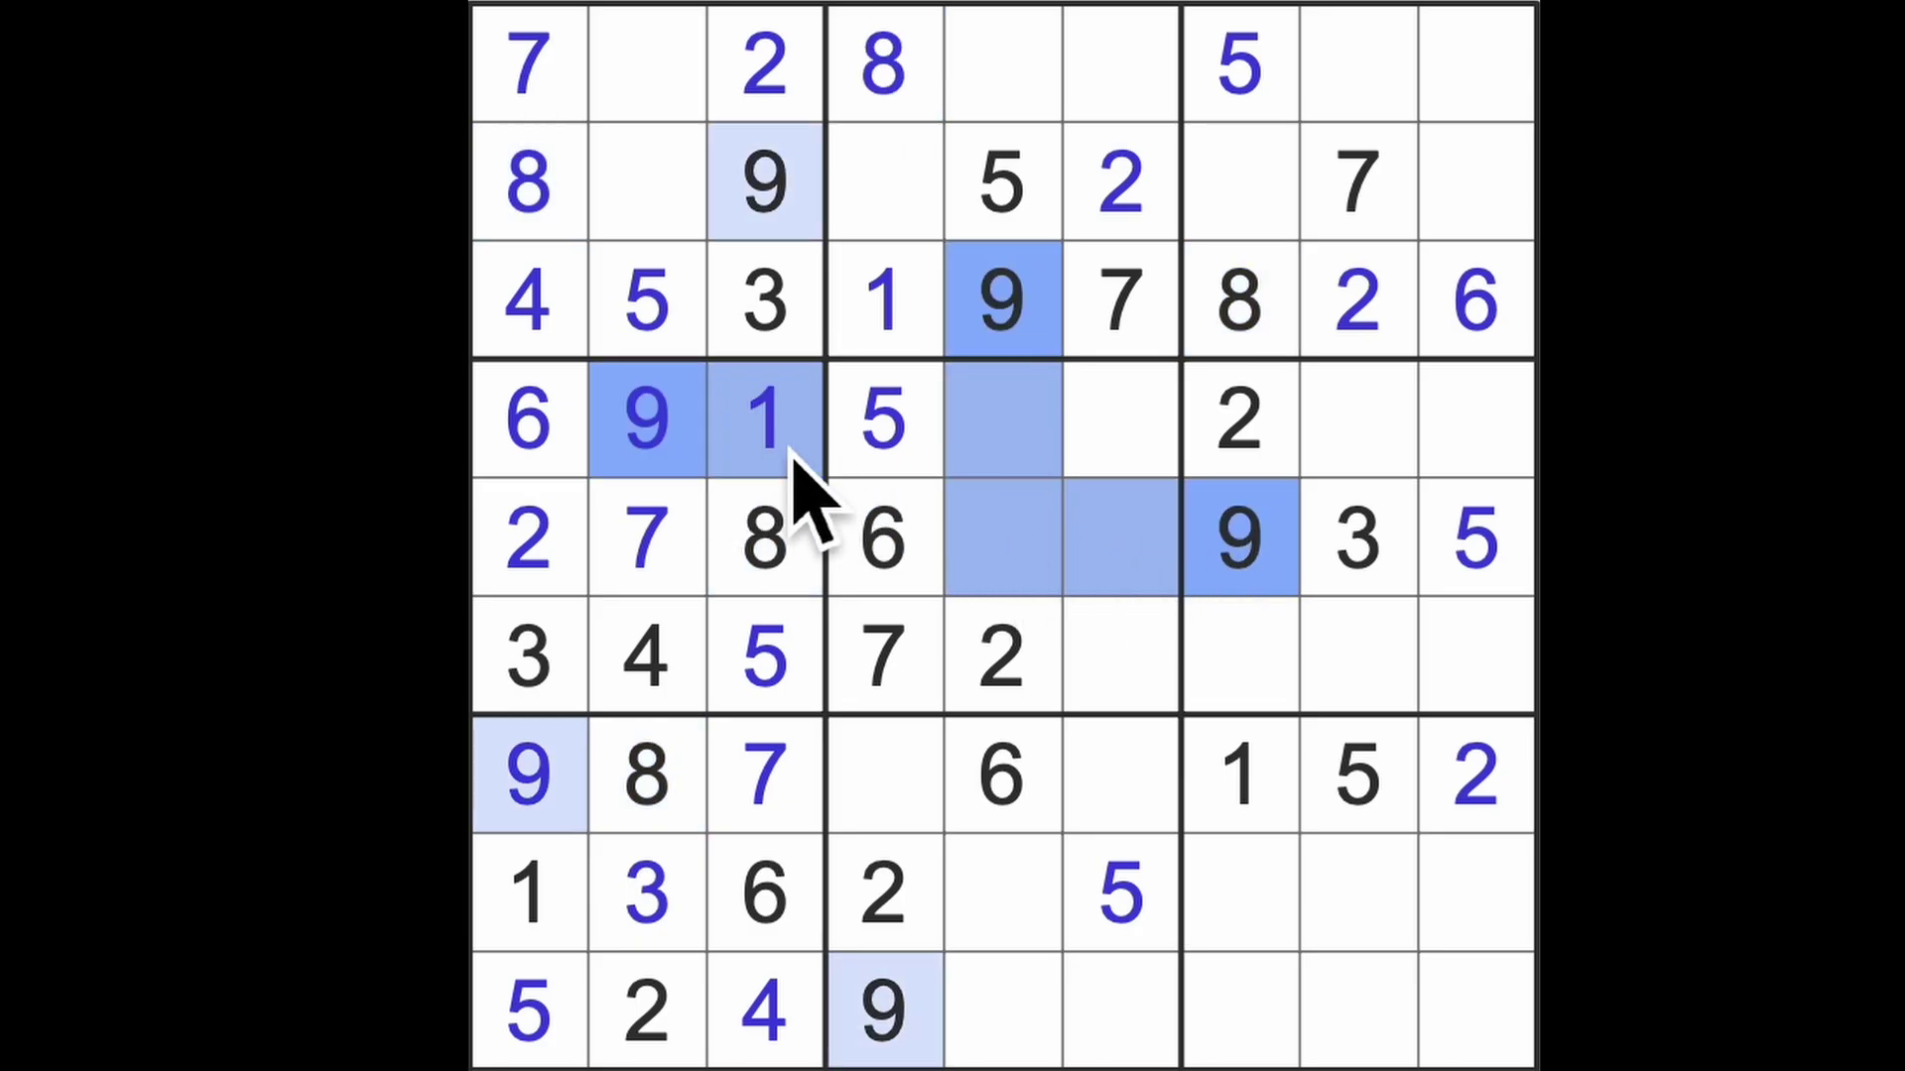
{"action": "left_click", "coordinate": [1124, 662]}
{"action": "type", "text": "9"}
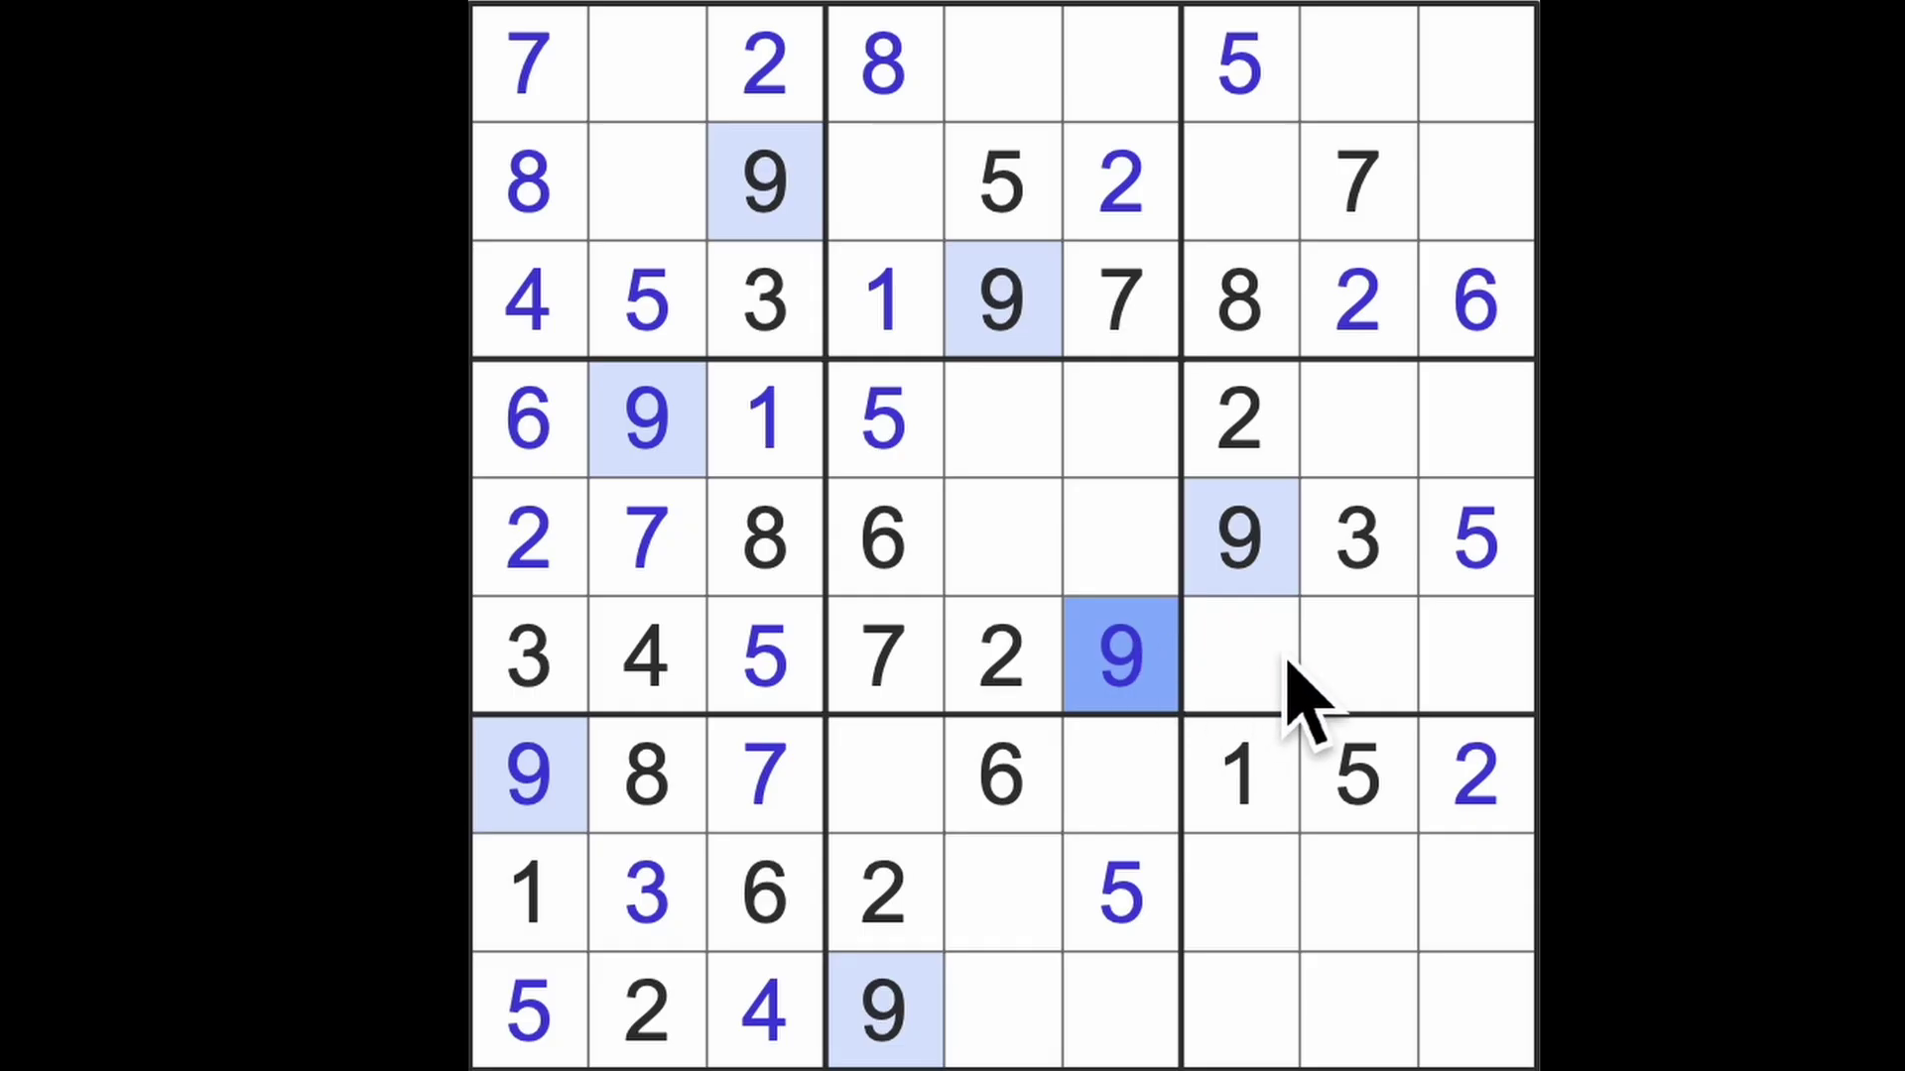
Enter 7 in row 4, column 9 and 4 in row 4, column 8
{"action": "left_click", "coordinate": [1004, 539]}
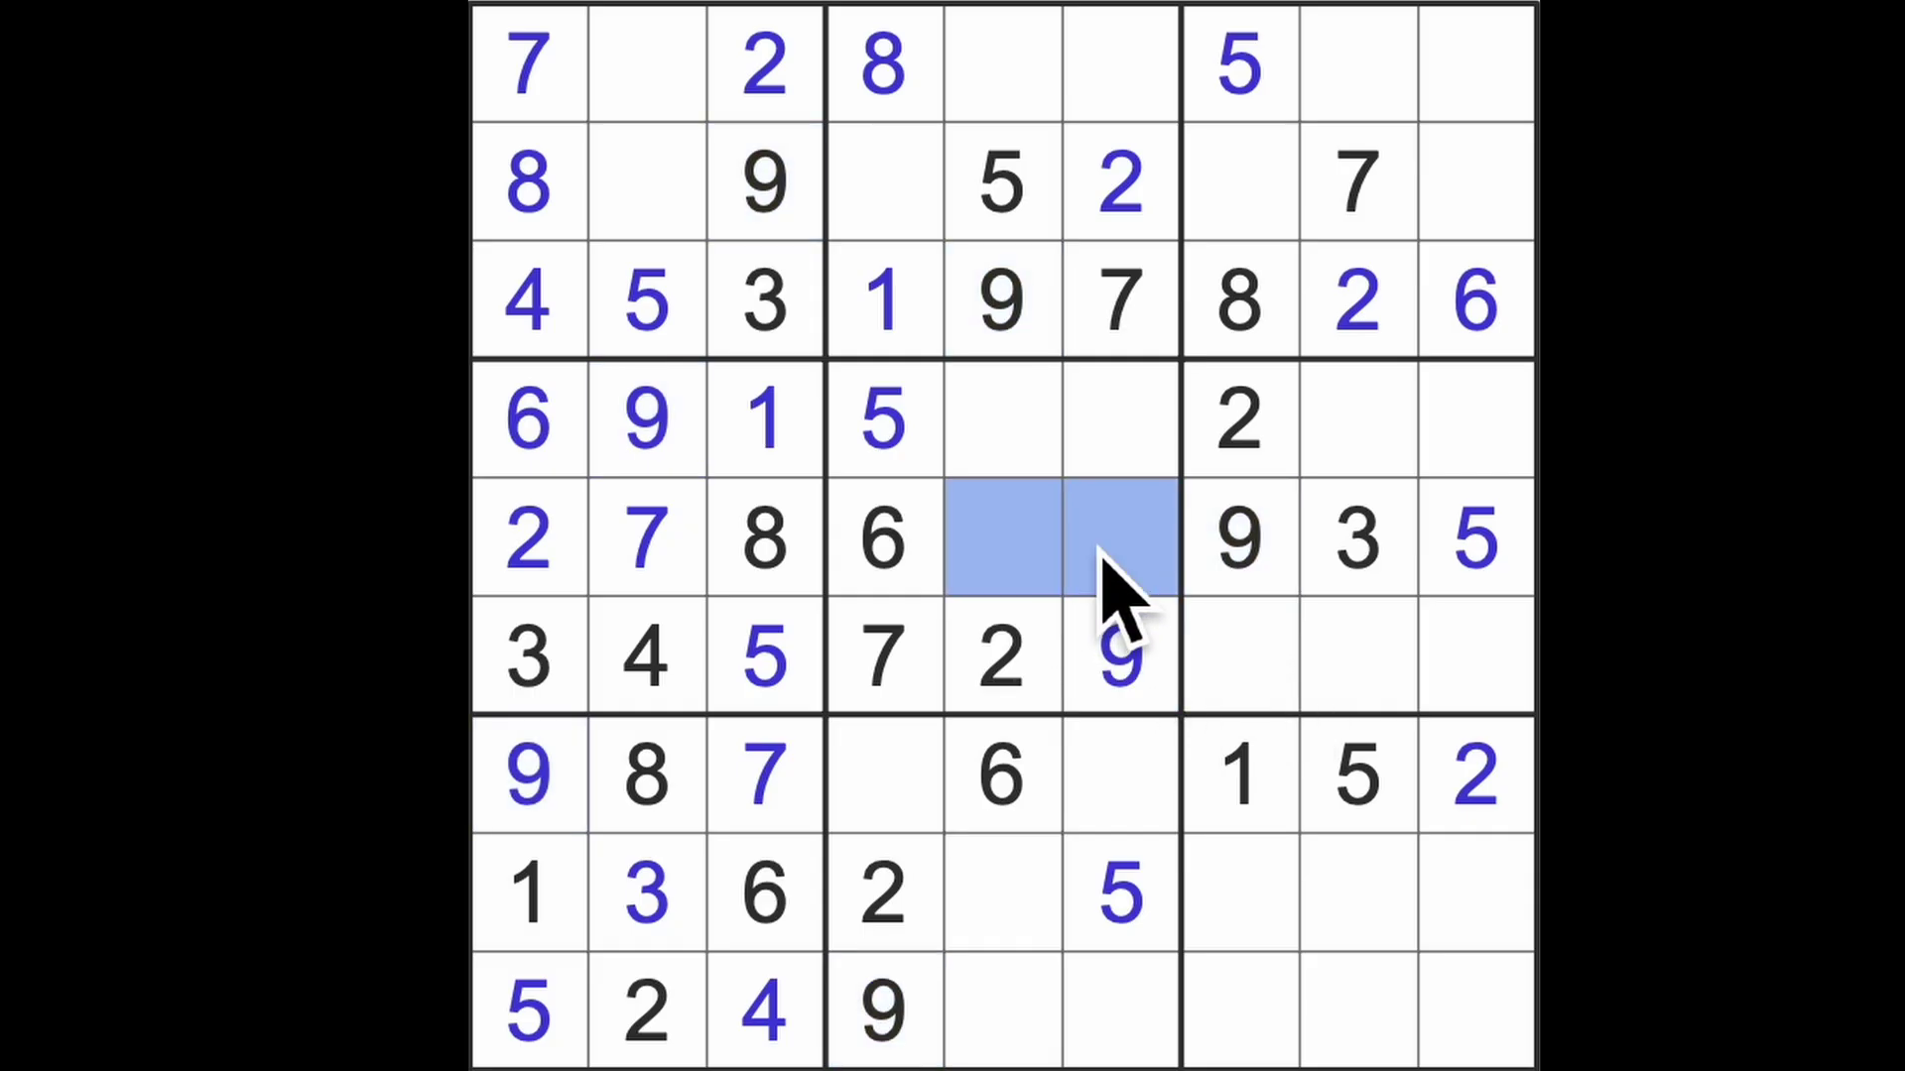
{"action": "left_click_drag", "start_coordinate": [1027, 433], "coordinate": [1110, 447]}
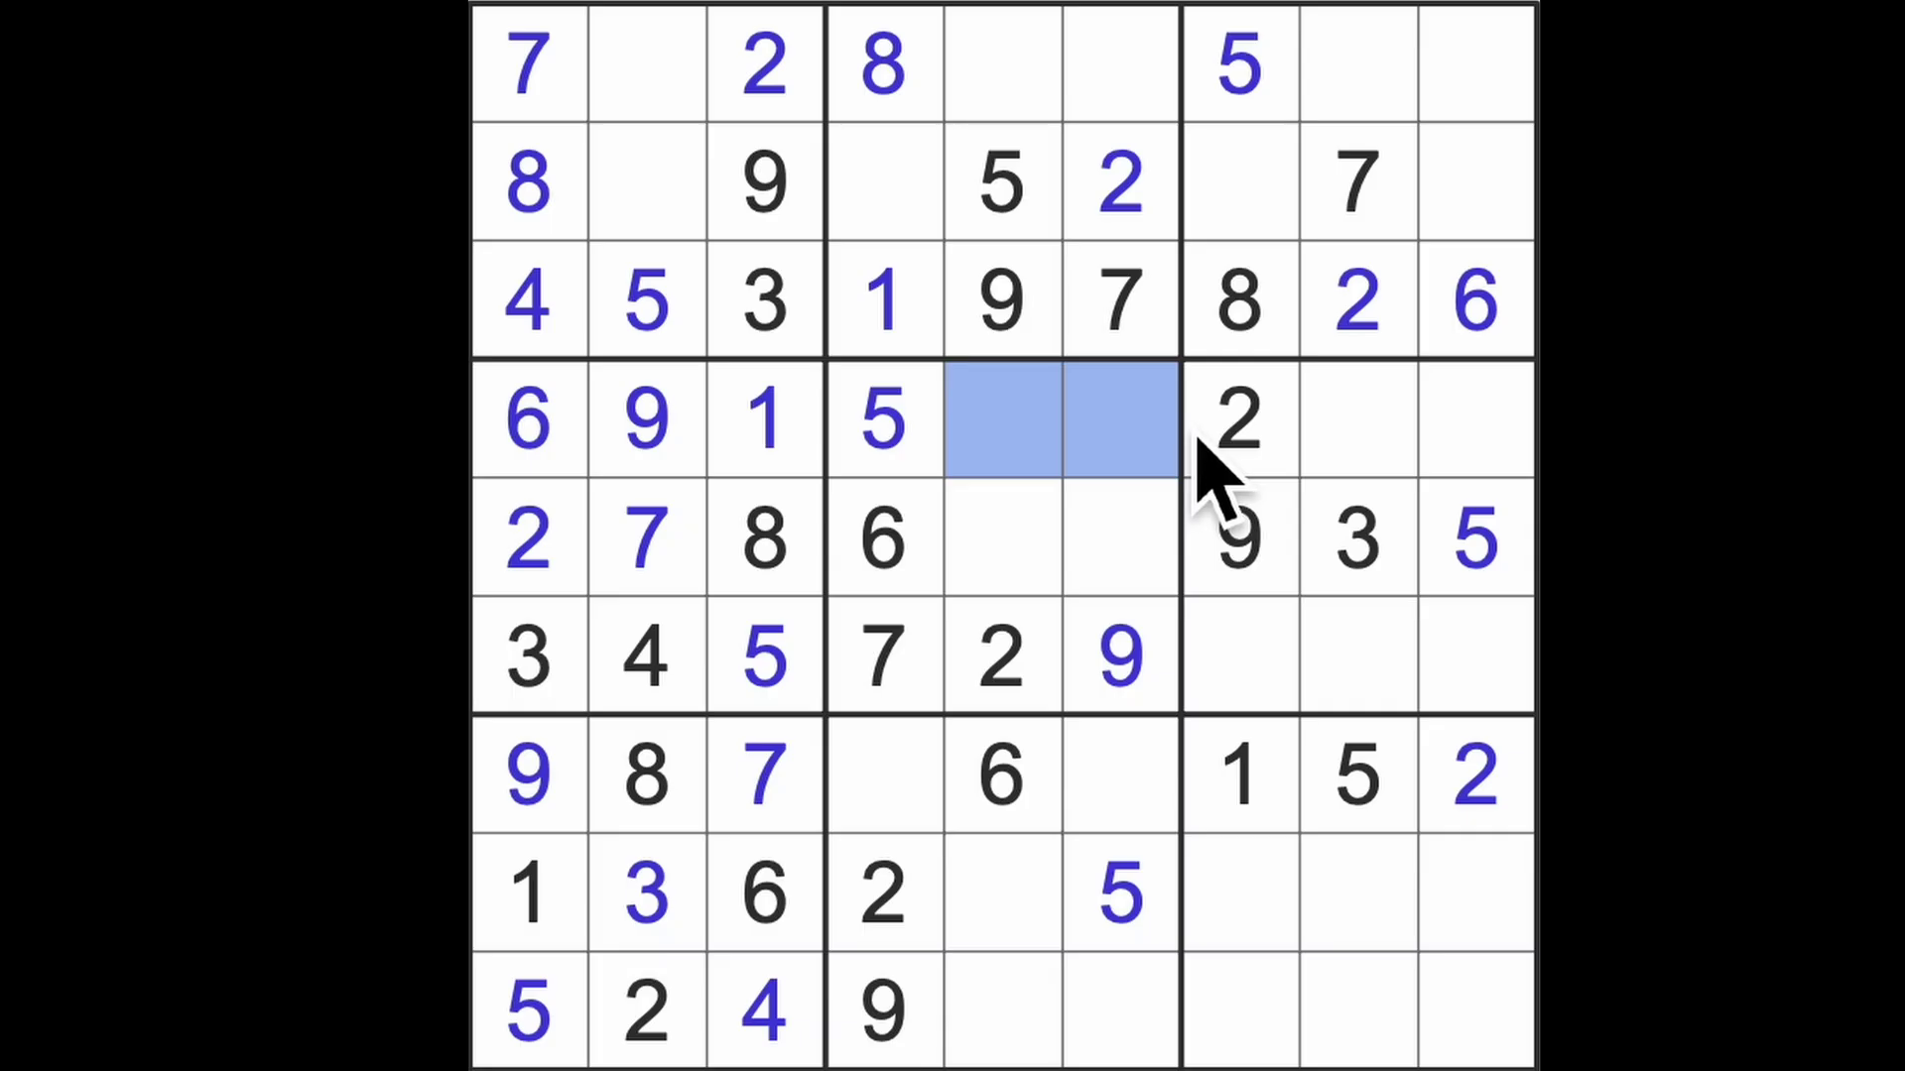
{"action": "left_click_drag", "start_coordinate": [1357, 433], "coordinate": [1482, 432]}
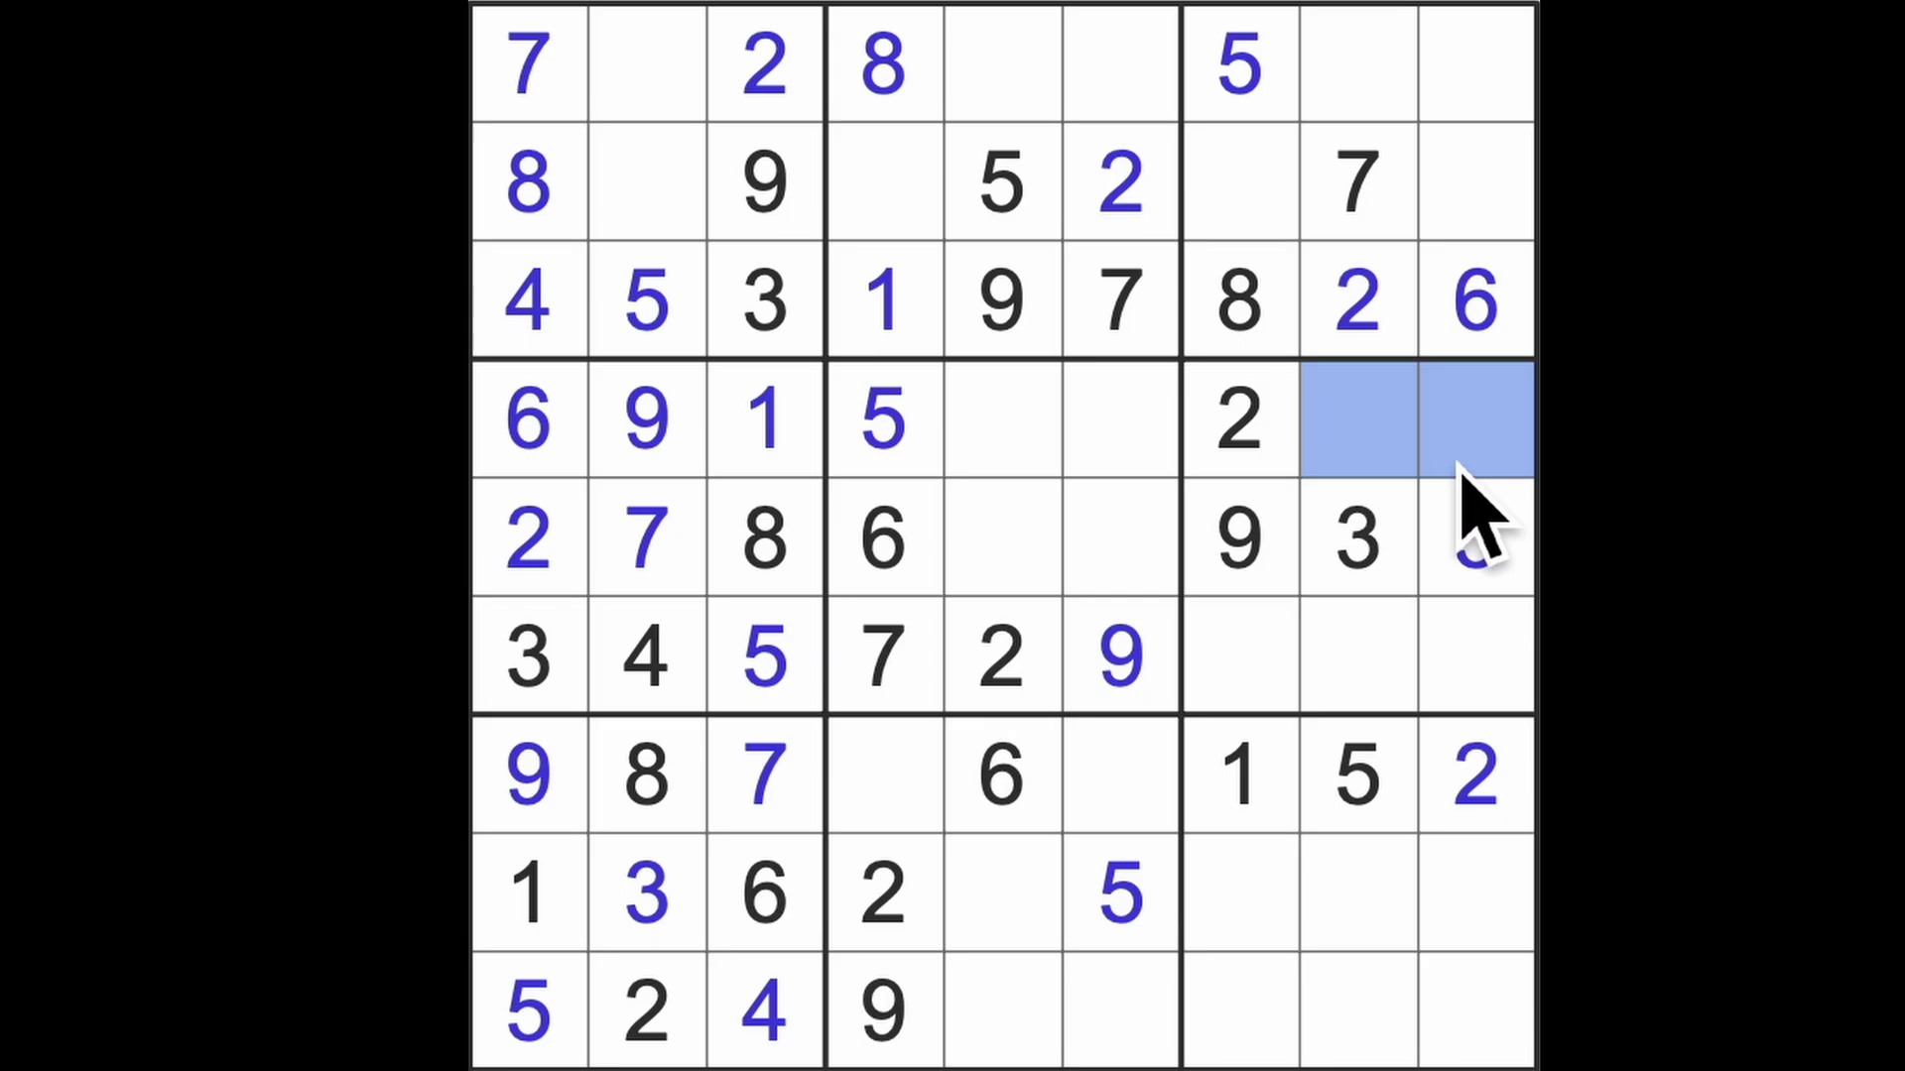
{"action": "left_click", "coordinate": [1377, 439]}
{"action": "left_click", "coordinate": [1480, 438]}
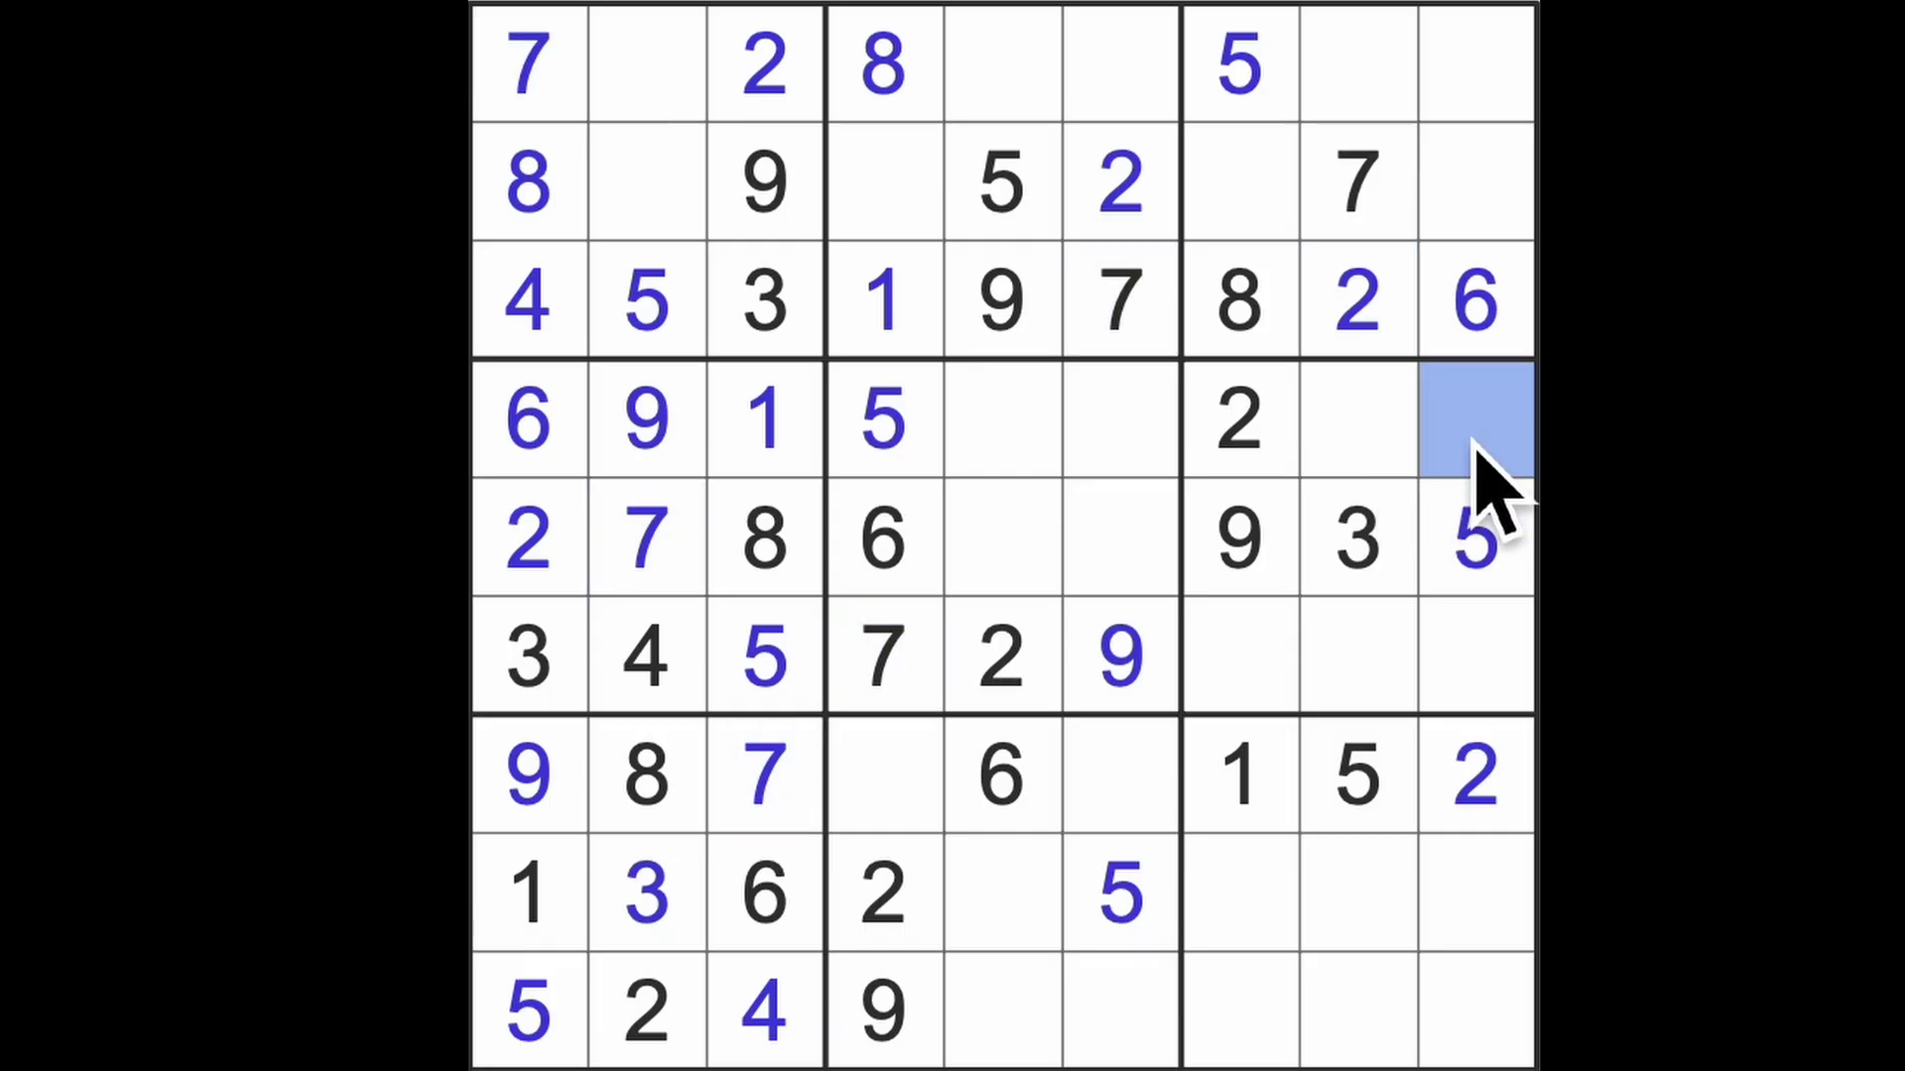
{"action": "key", "text": "7"}
{"action": "left_click", "coordinate": [1369, 439]}
{"action": "key", "text": "4"}
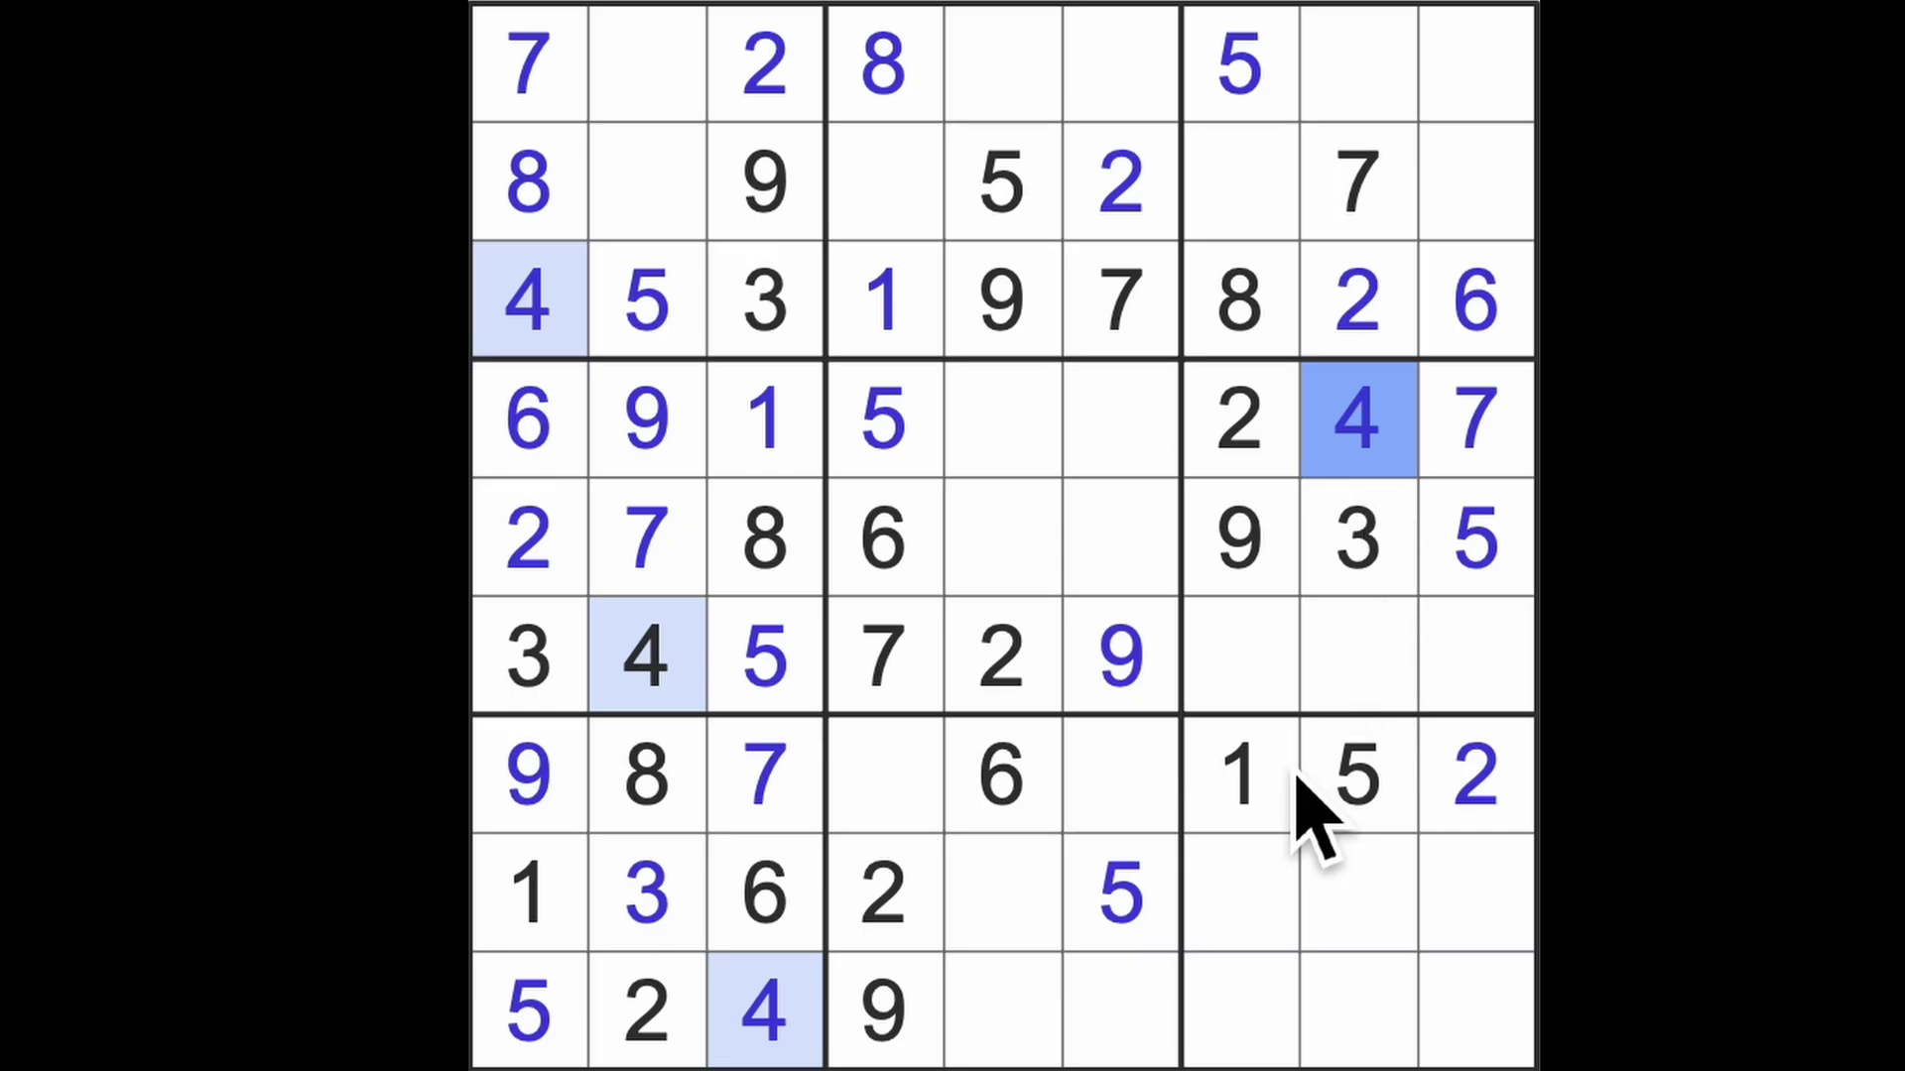
Enter a 6 in row 6, column 7
{"action": "left_click_drag", "start_coordinate": [1250, 670], "coordinate": [1496, 711]}
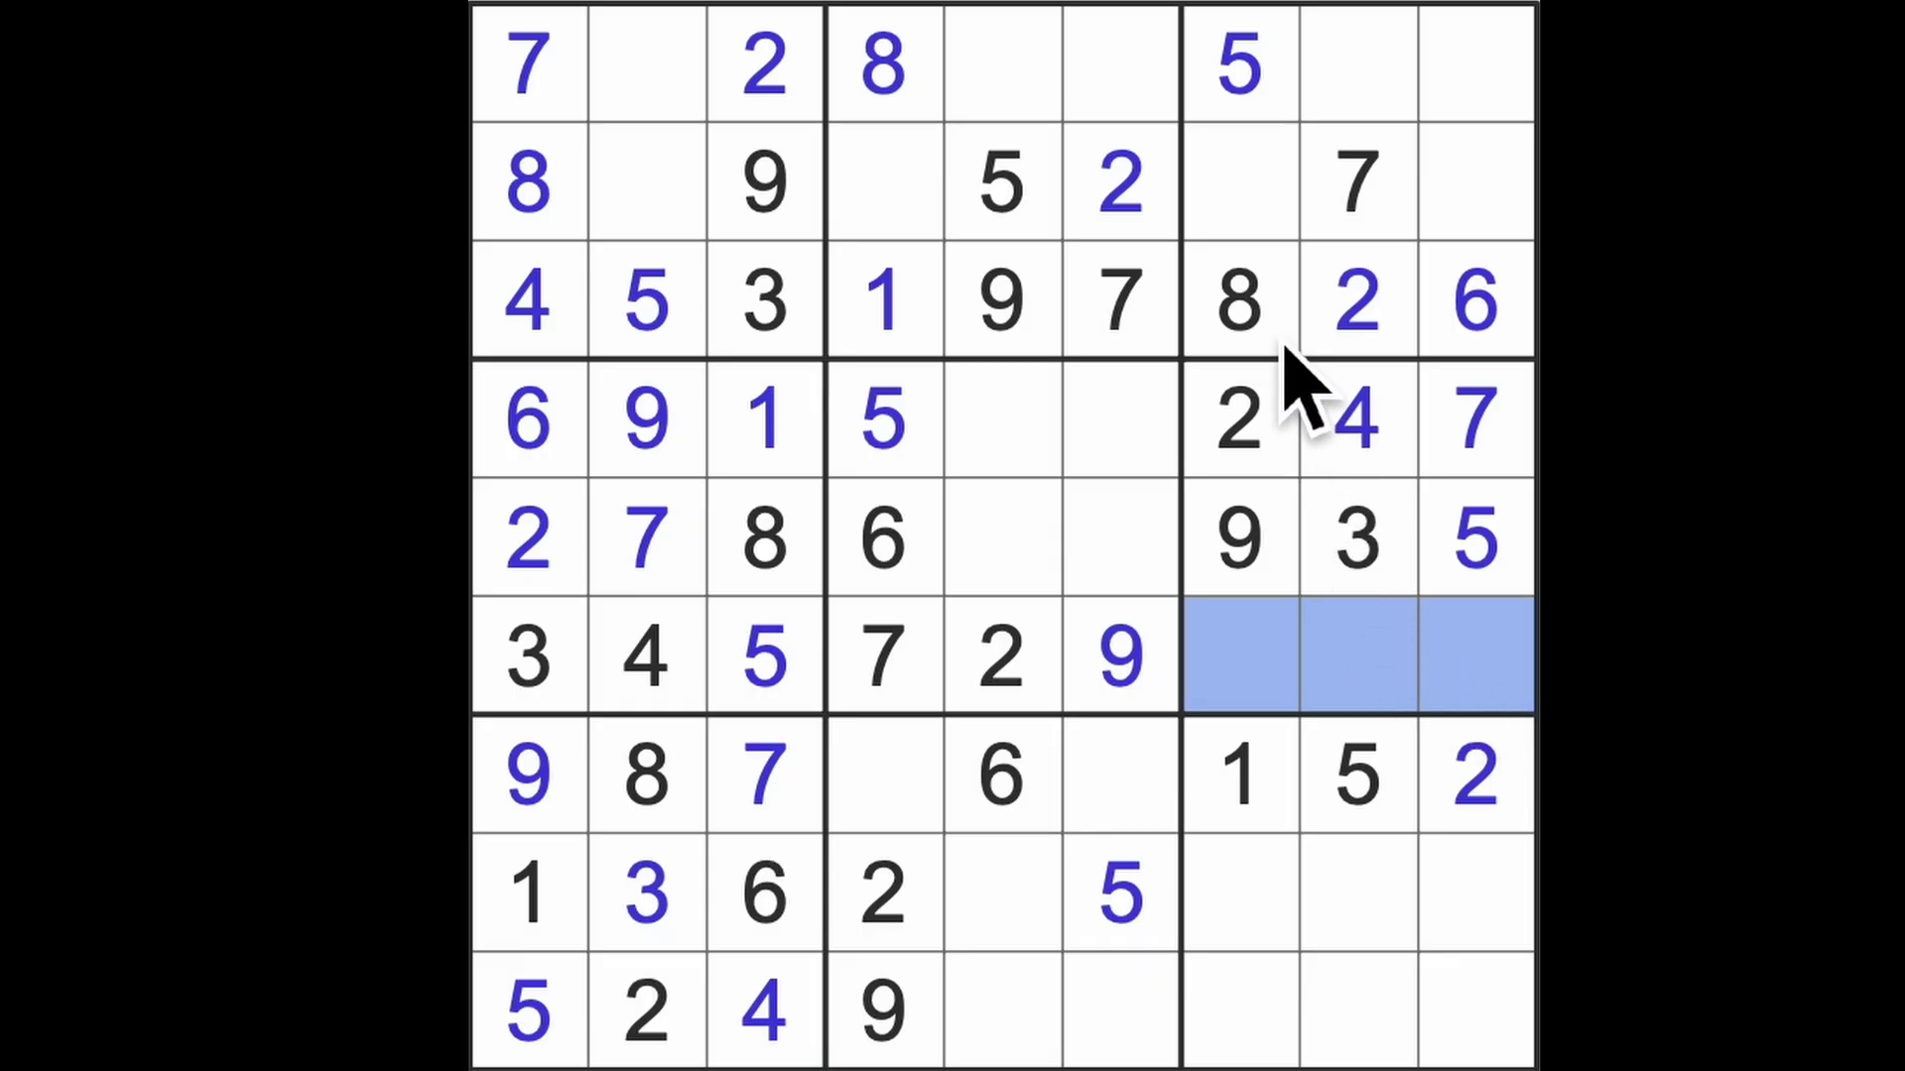
{"action": "left_click", "coordinate": [1240, 302]}
{"action": "left_click", "coordinate": [1240, 774]}
{"action": "left_click", "coordinate": [1250, 661]}
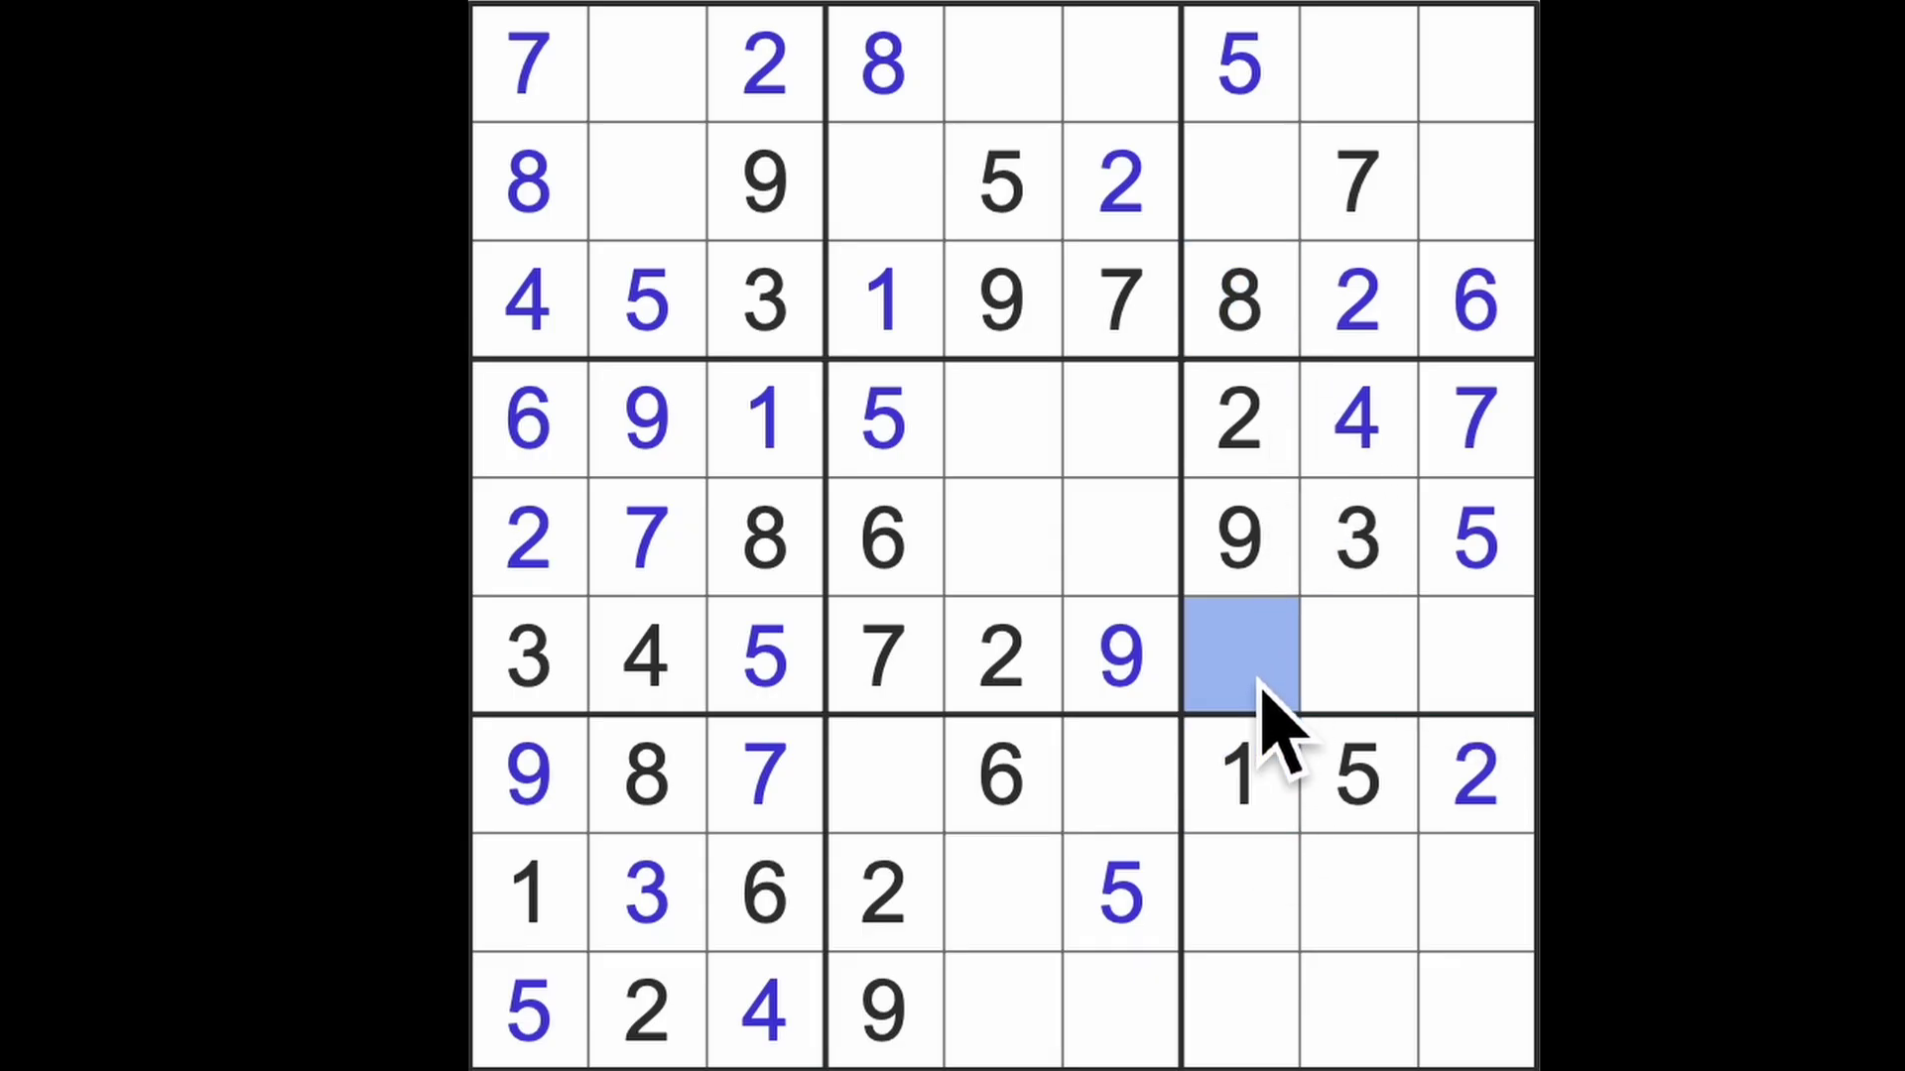
{"action": "key", "text": "6"}
Enter a 6 in row 9, column 8
{"action": "left_click_drag", "start_coordinate": [1263, 775], "coordinate": [1262, 1013]}
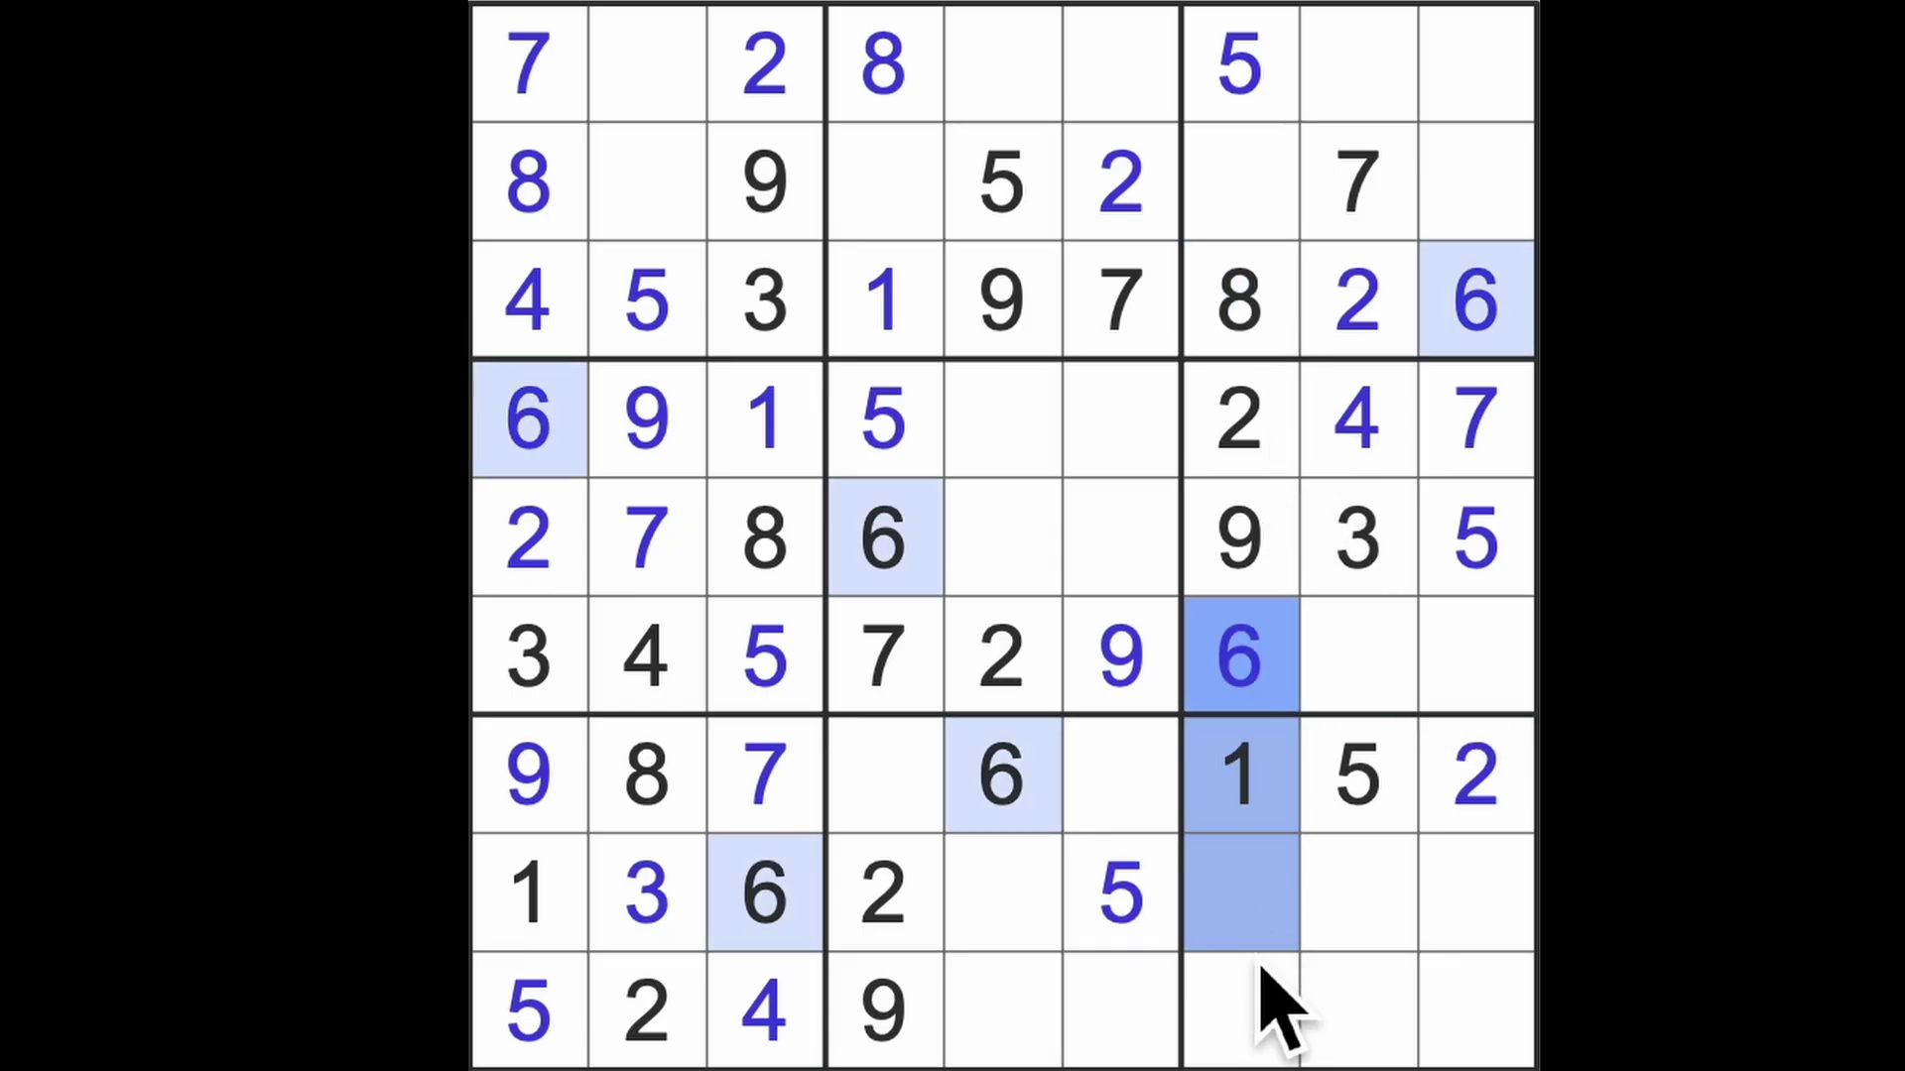
{"action": "left_click_drag", "start_coordinate": [1473, 543], "coordinate": [1473, 299]}
{"action": "left_click_drag", "start_coordinate": [1475, 663], "coordinate": [1473, 1012]}
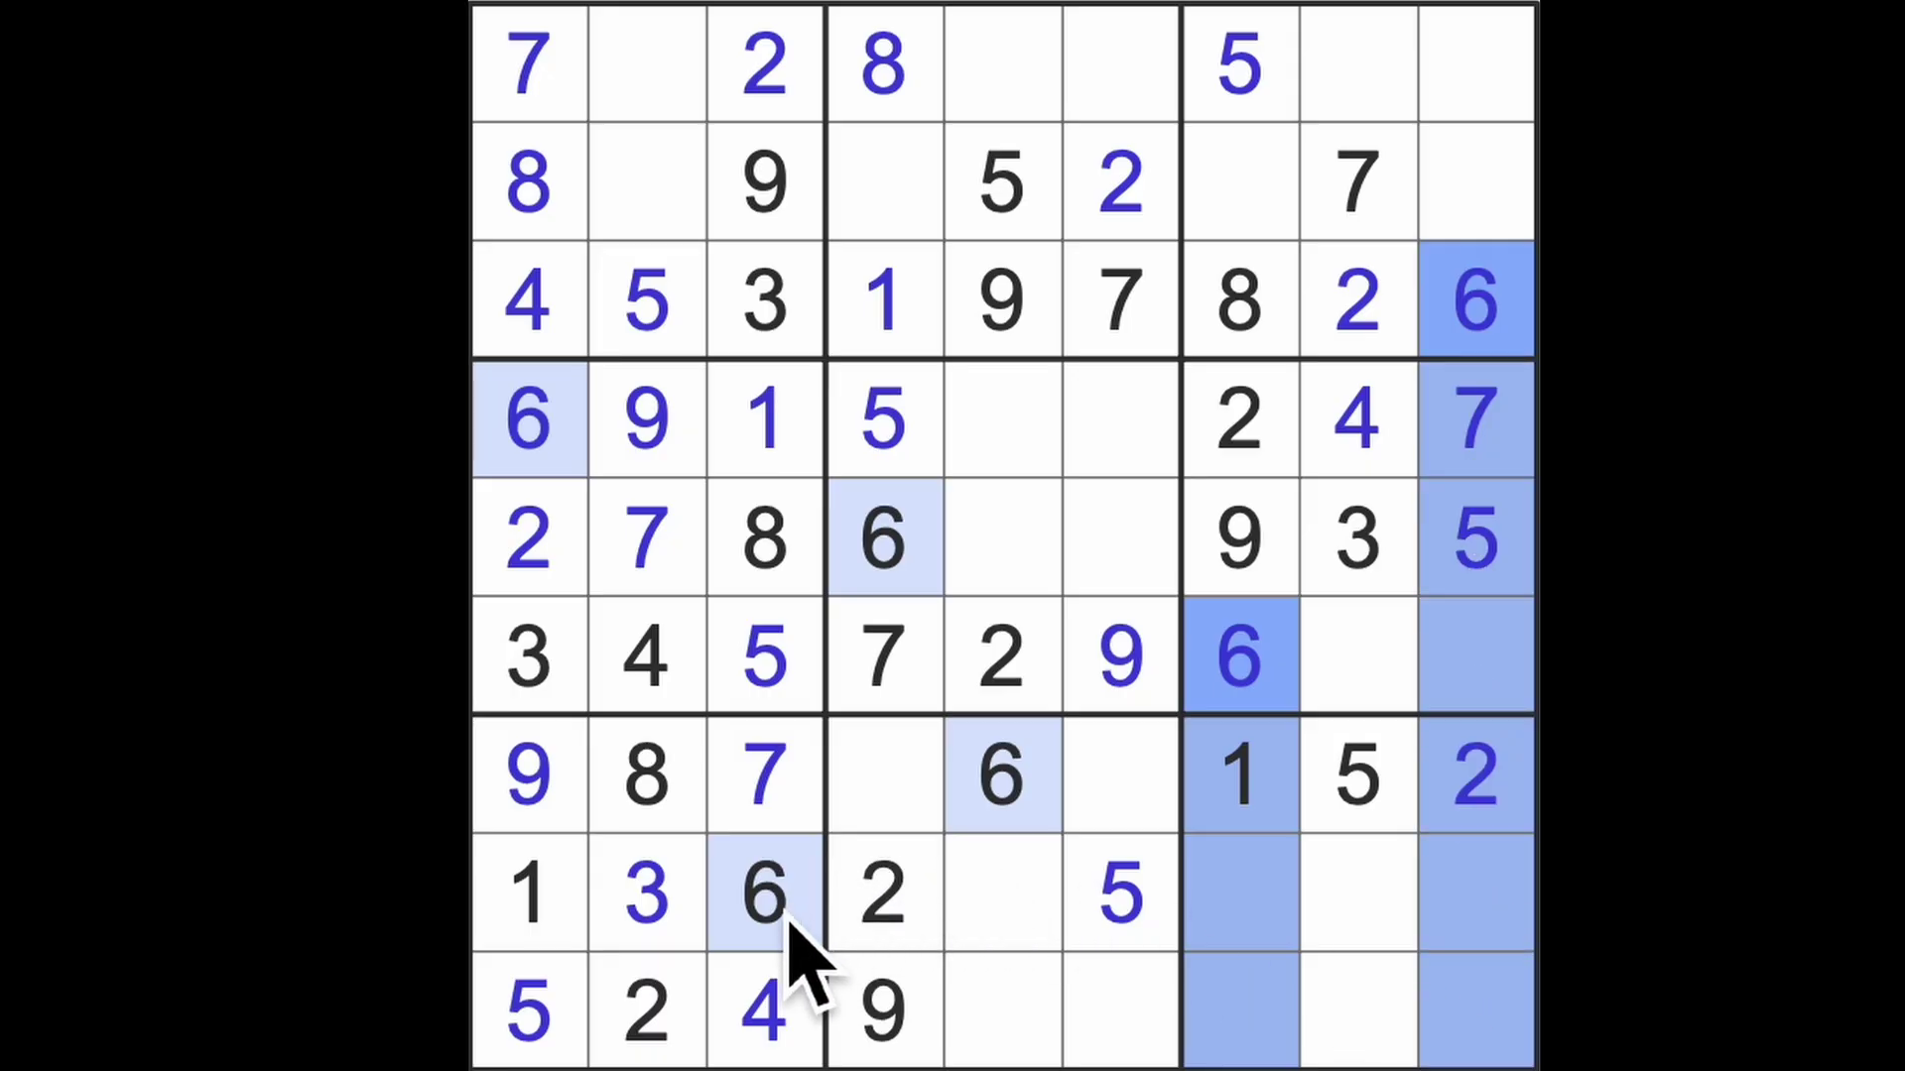
{"action": "left_click_drag", "start_coordinate": [762, 893], "coordinate": [1357, 893]}
{"action": "left_click", "coordinate": [1358, 1012]}
{"action": "key", "text": "6"}
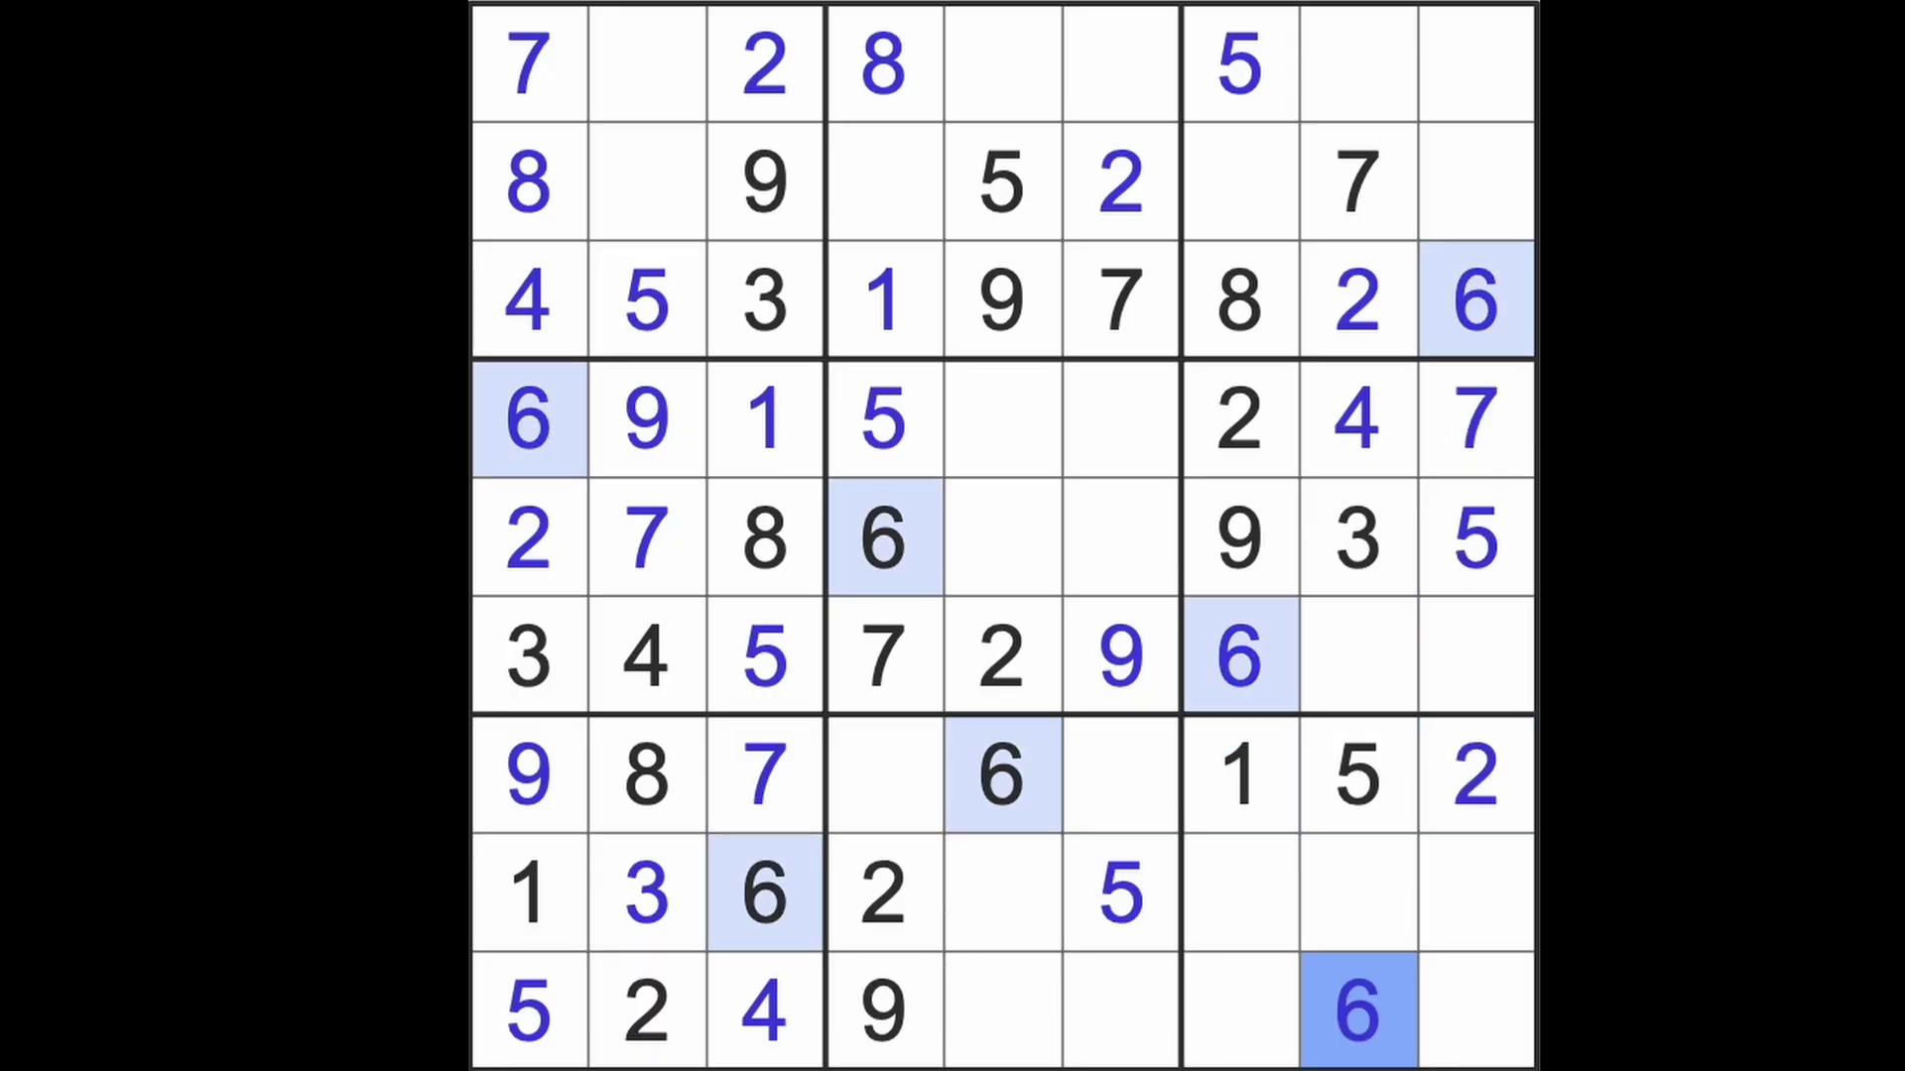
Enter 6s in row 1, column 6 and row 2, column 2
{"action": "left_click_drag", "start_coordinate": [882, 543], "coordinate": [883, 178]}
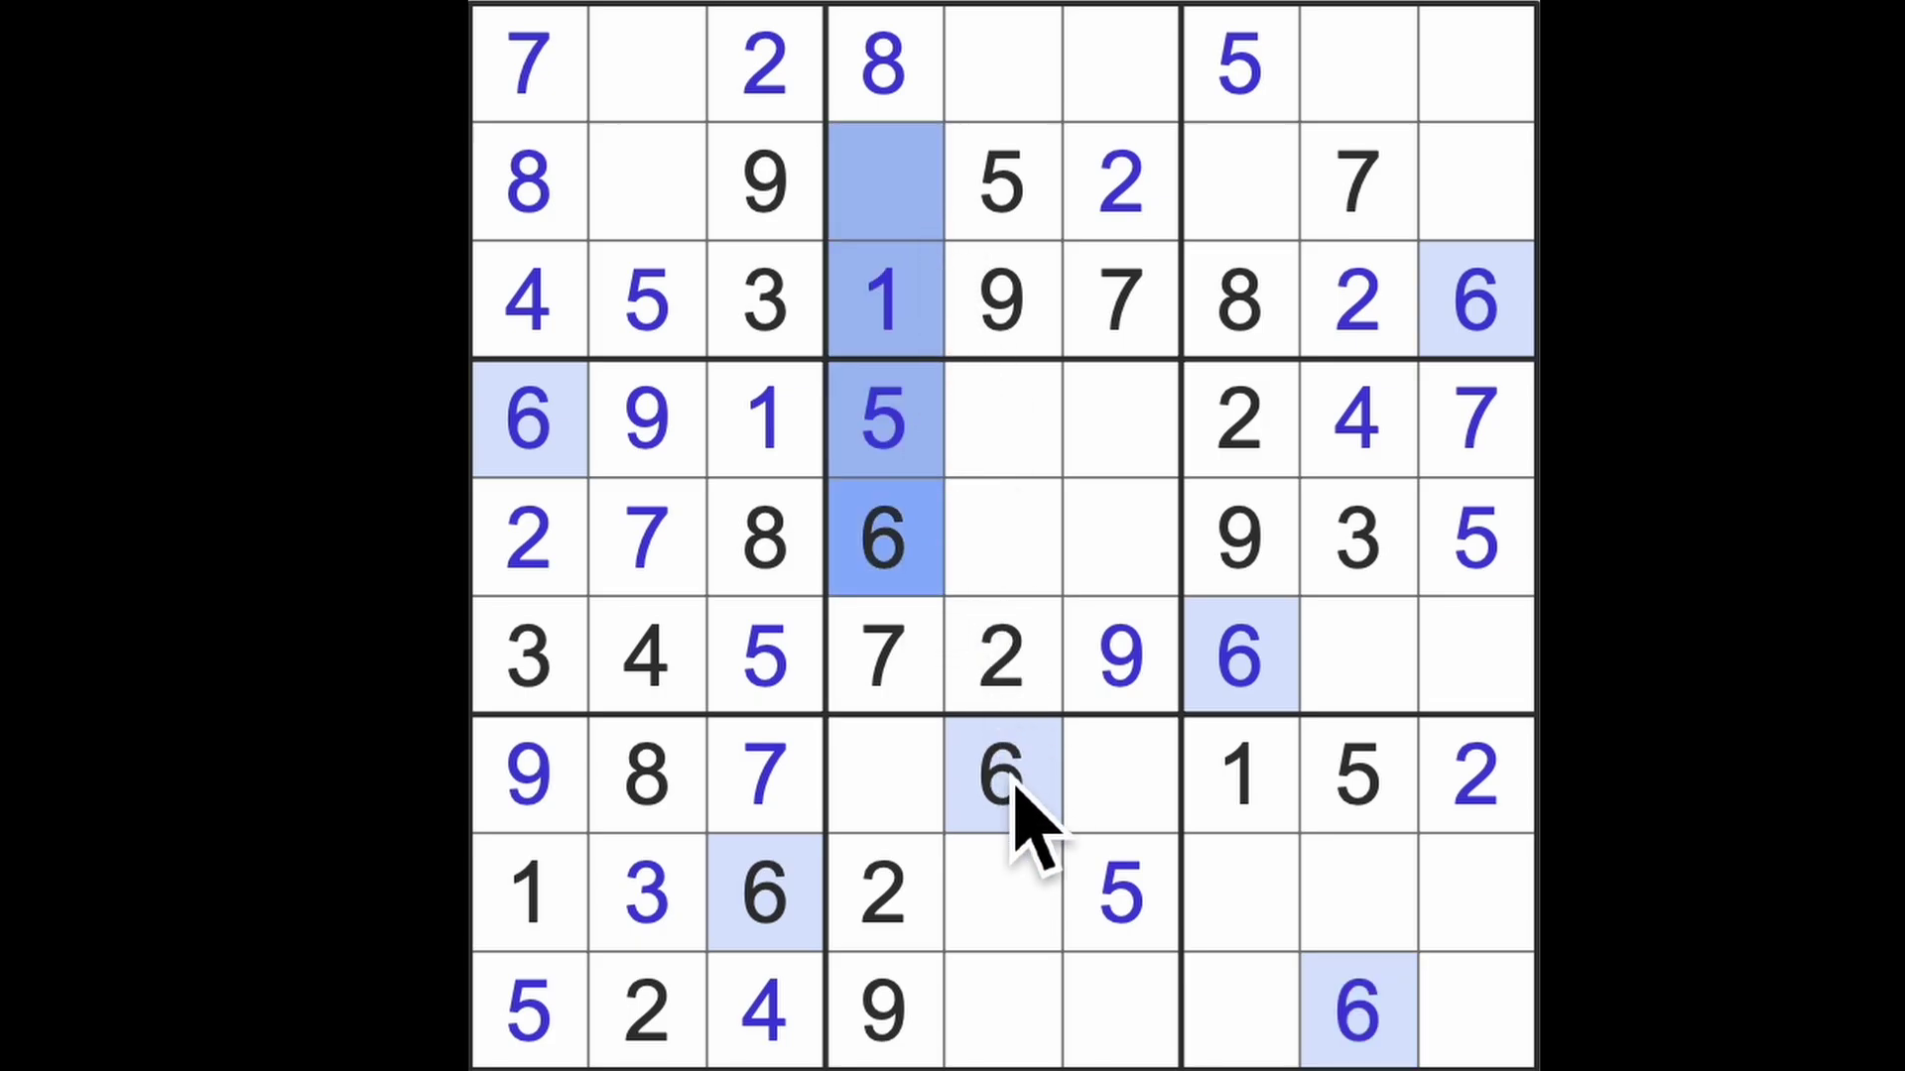
{"action": "left_click_drag", "start_coordinate": [1005, 774], "coordinate": [1004, 66]}
{"action": "left_click", "coordinate": [1121, 127]}
{"action": "key", "text": "6"}
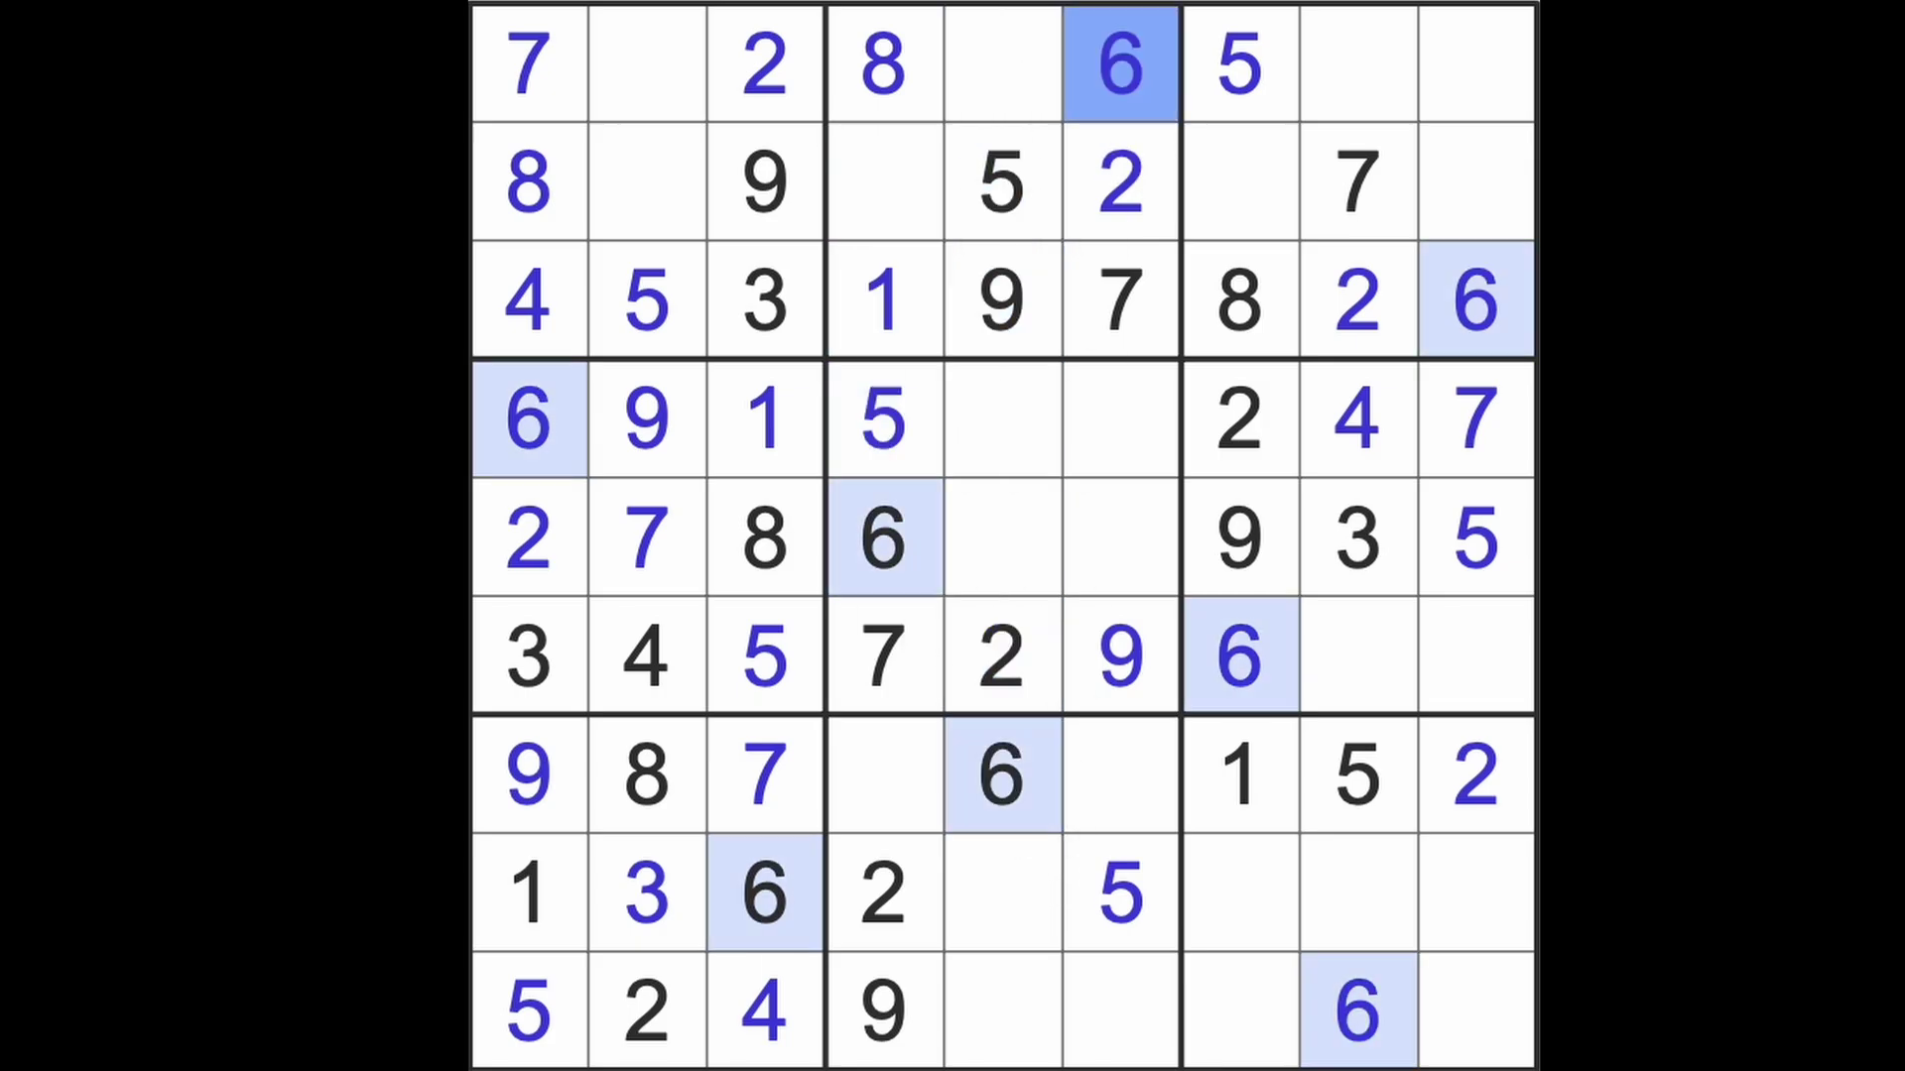
{"action": "left_click_drag", "start_coordinate": [1121, 68], "coordinate": [647, 67]}
{"action": "left_click", "coordinate": [647, 182]}
{"action": "key", "text": "6"}
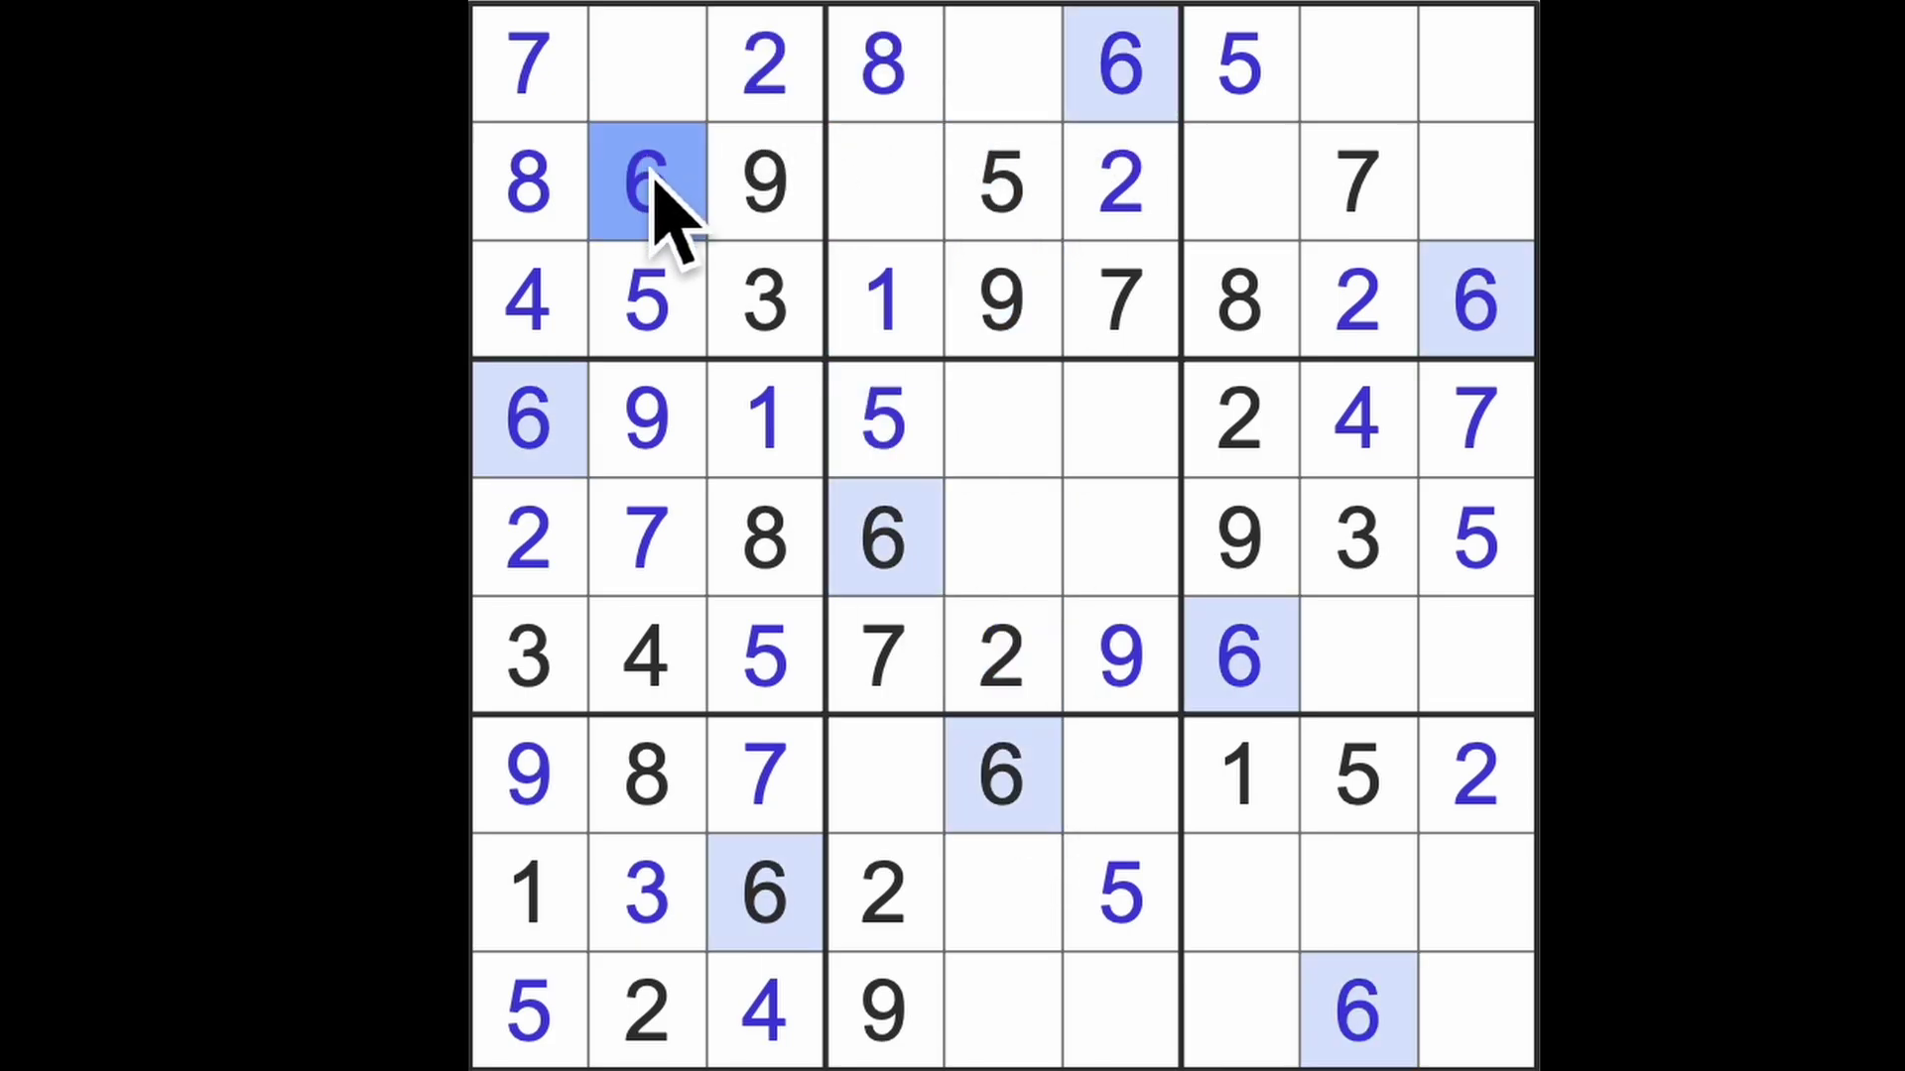
Enter 1s in row 1, column 2 and row 2, column 9
{"action": "left_click", "coordinate": [684, 89]}
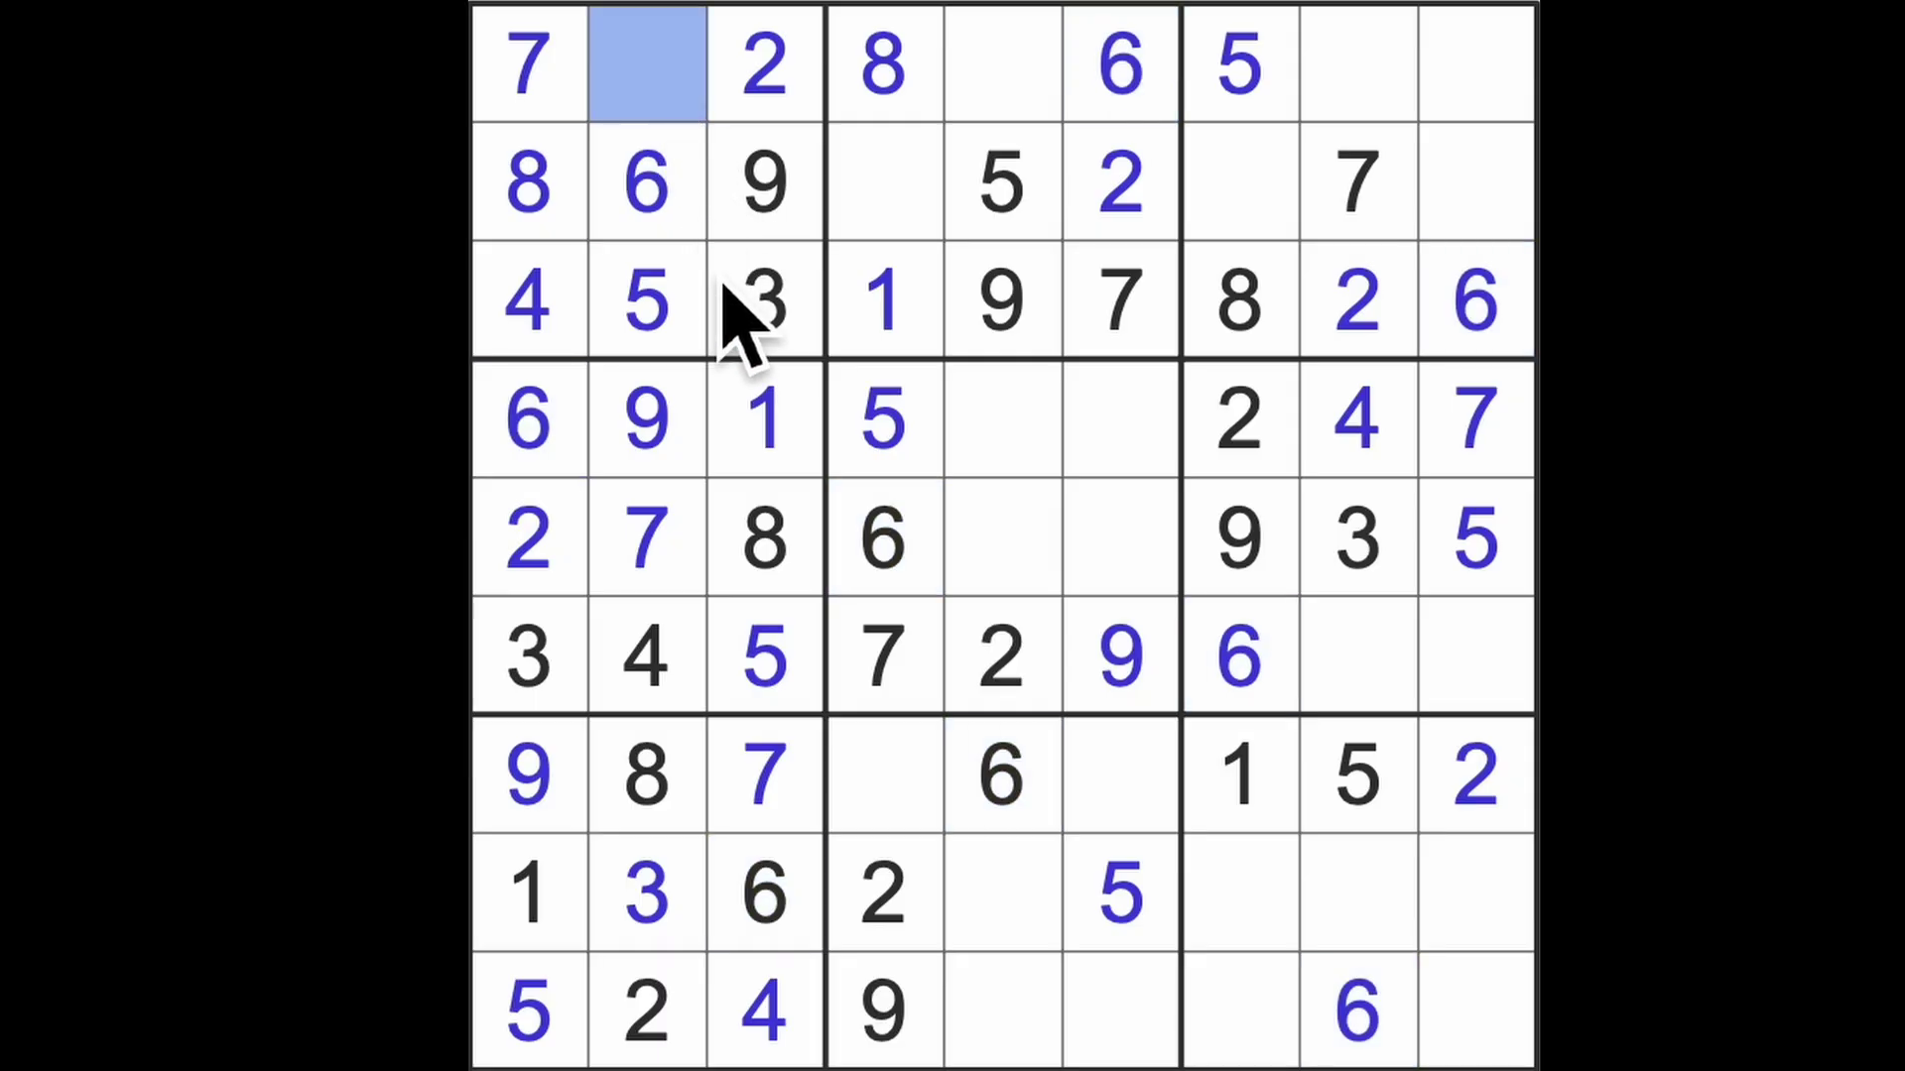
{"action": "key", "text": "1"}
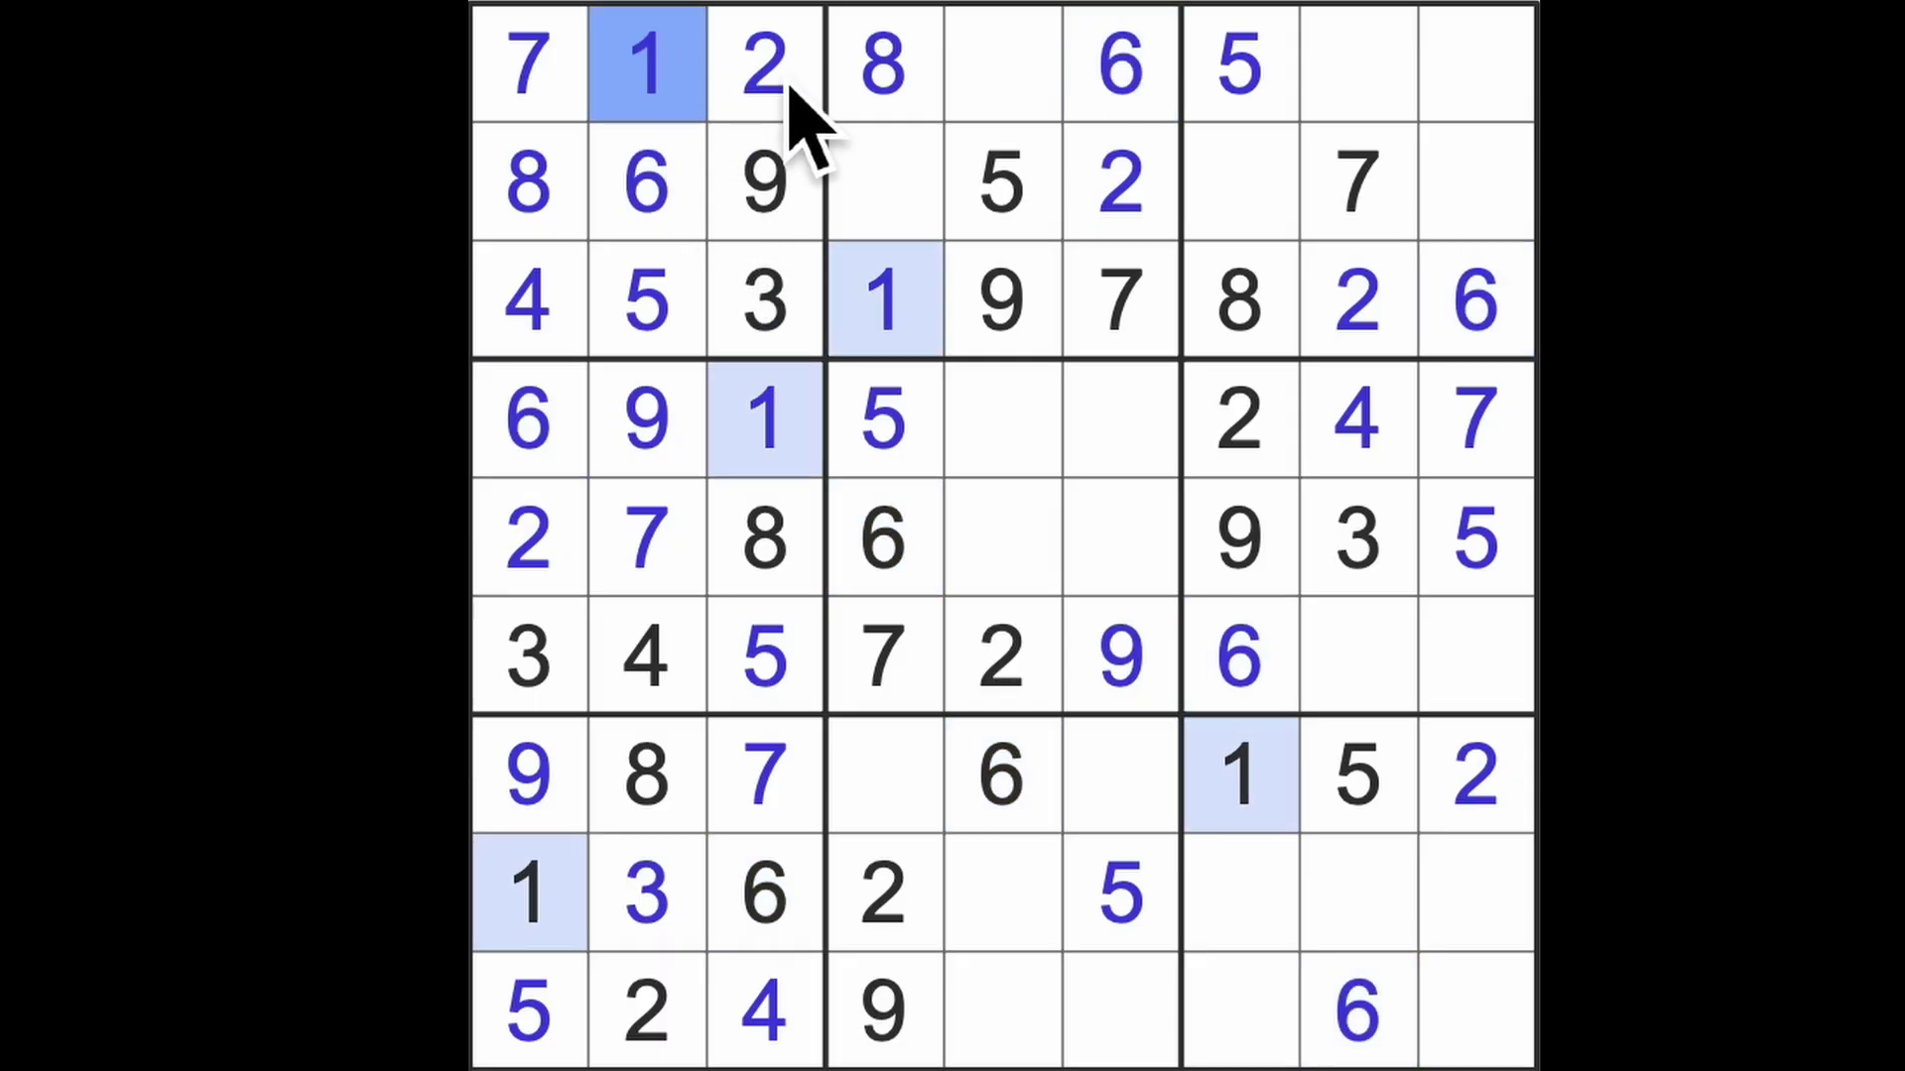
{"action": "left_click_drag", "start_coordinate": [762, 67], "coordinate": [1490, 67]}
{"action": "left_click", "coordinate": [1482, 209]}
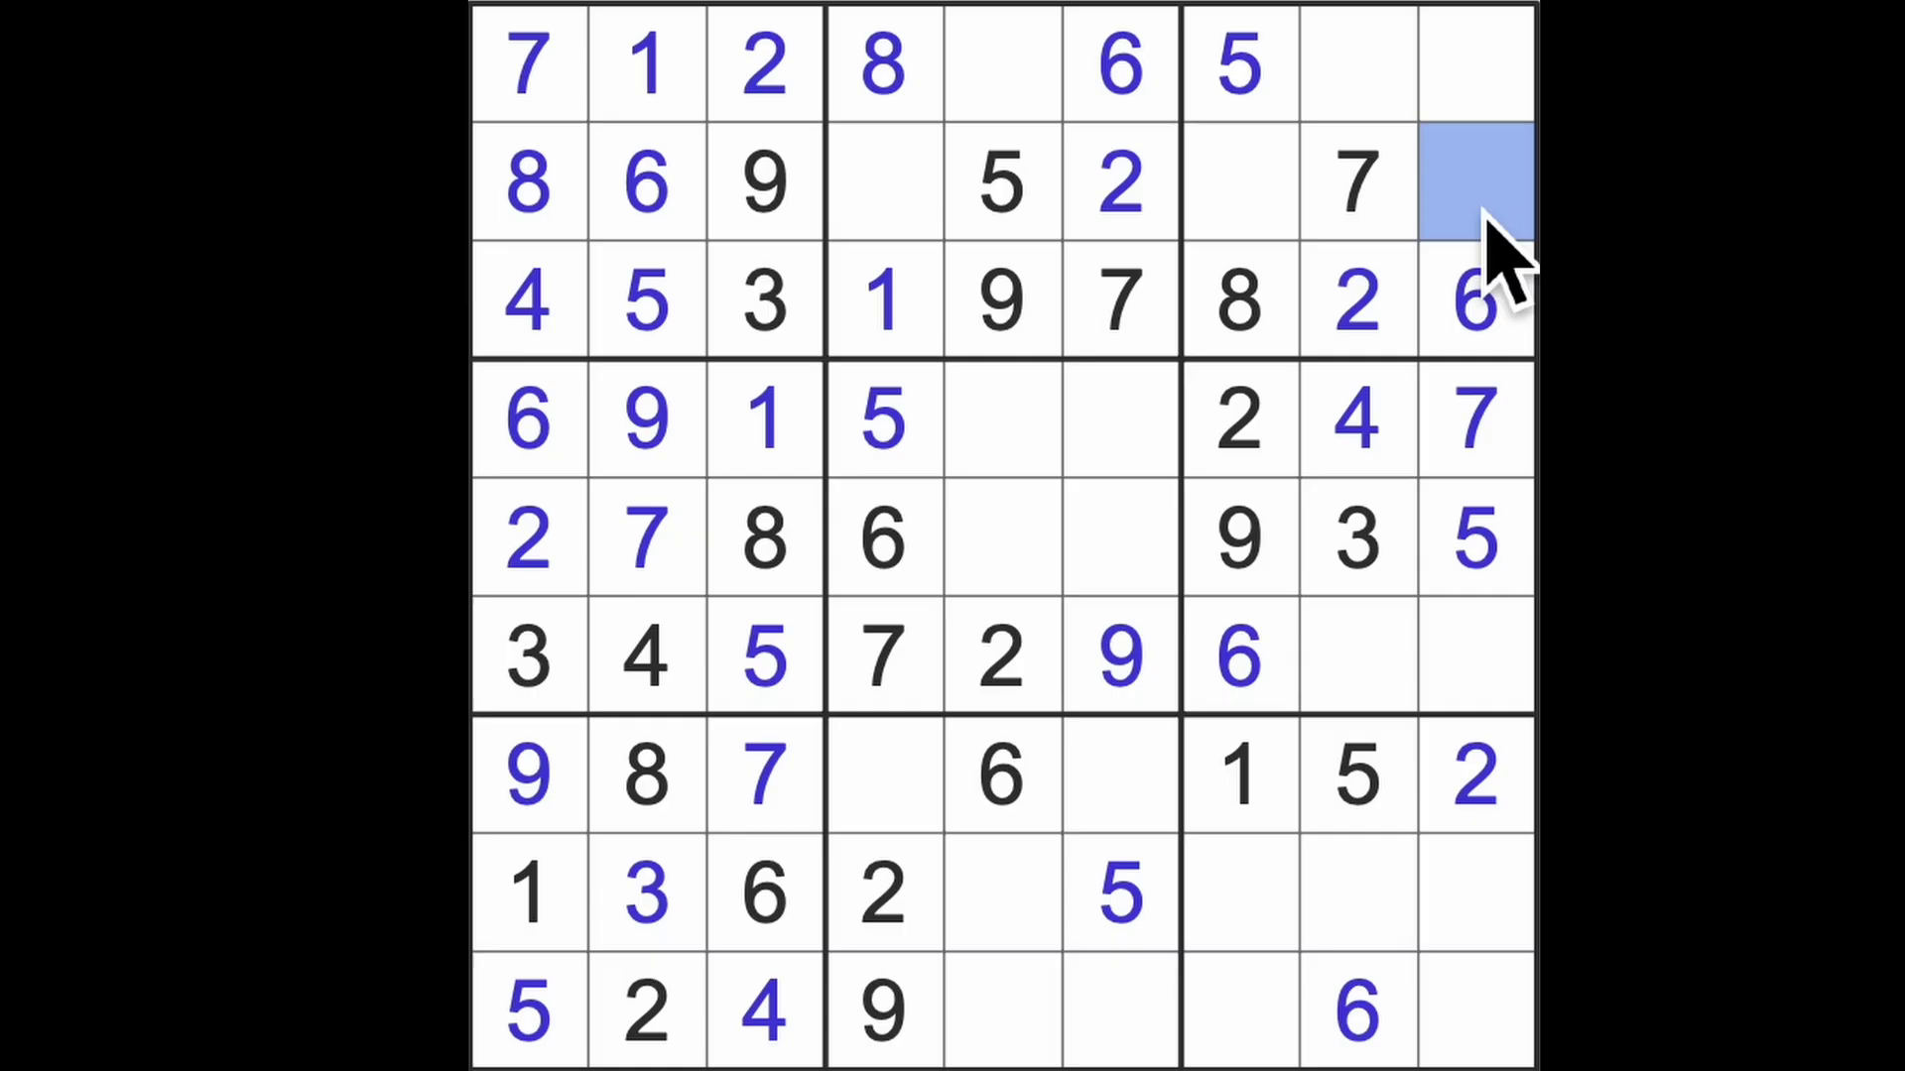
{"action": "key", "text": "1"}
Finish row 6 with 1 in column 8 and 8 in column 9
{"action": "left_click_drag", "start_coordinate": [1481, 238], "coordinate": [1481, 670]}
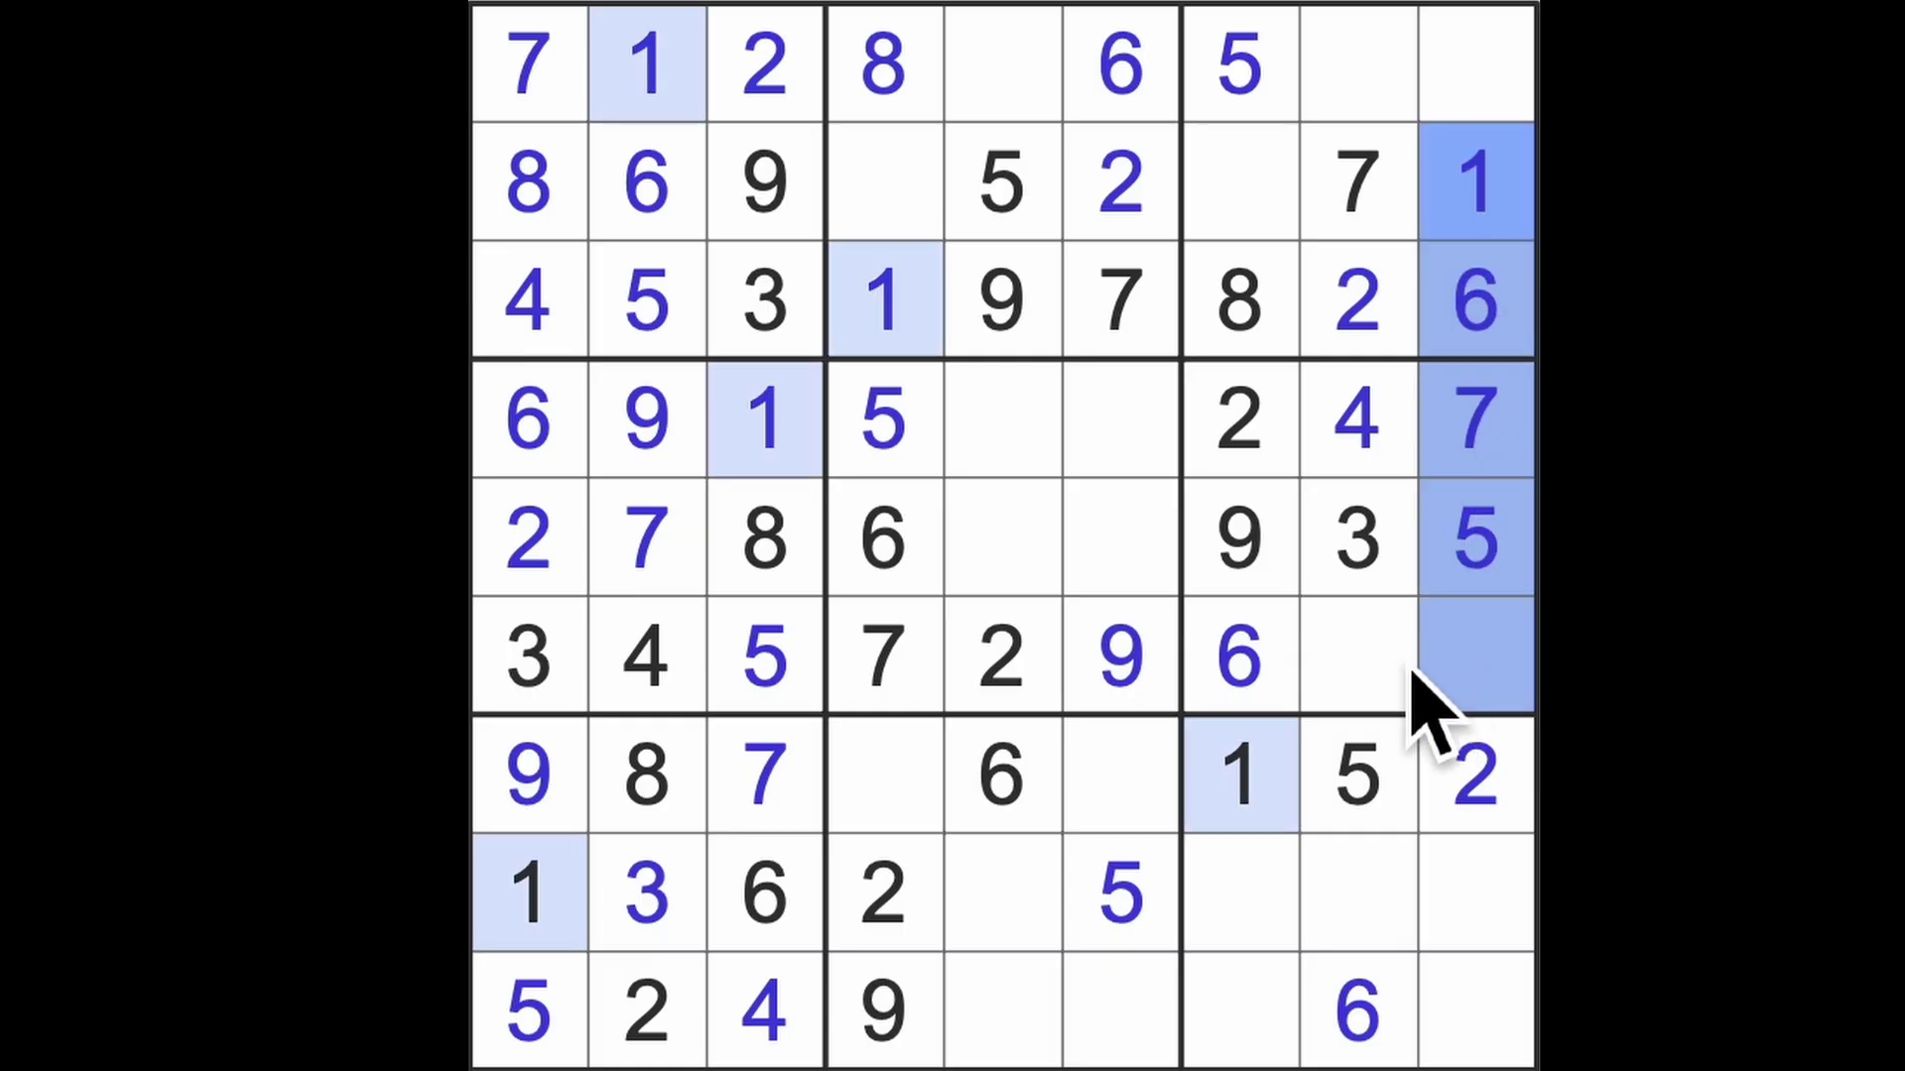
{"action": "left_click", "coordinate": [1370, 662]}
{"action": "key", "text": "1"}
{"action": "left_click", "coordinate": [1473, 661]}
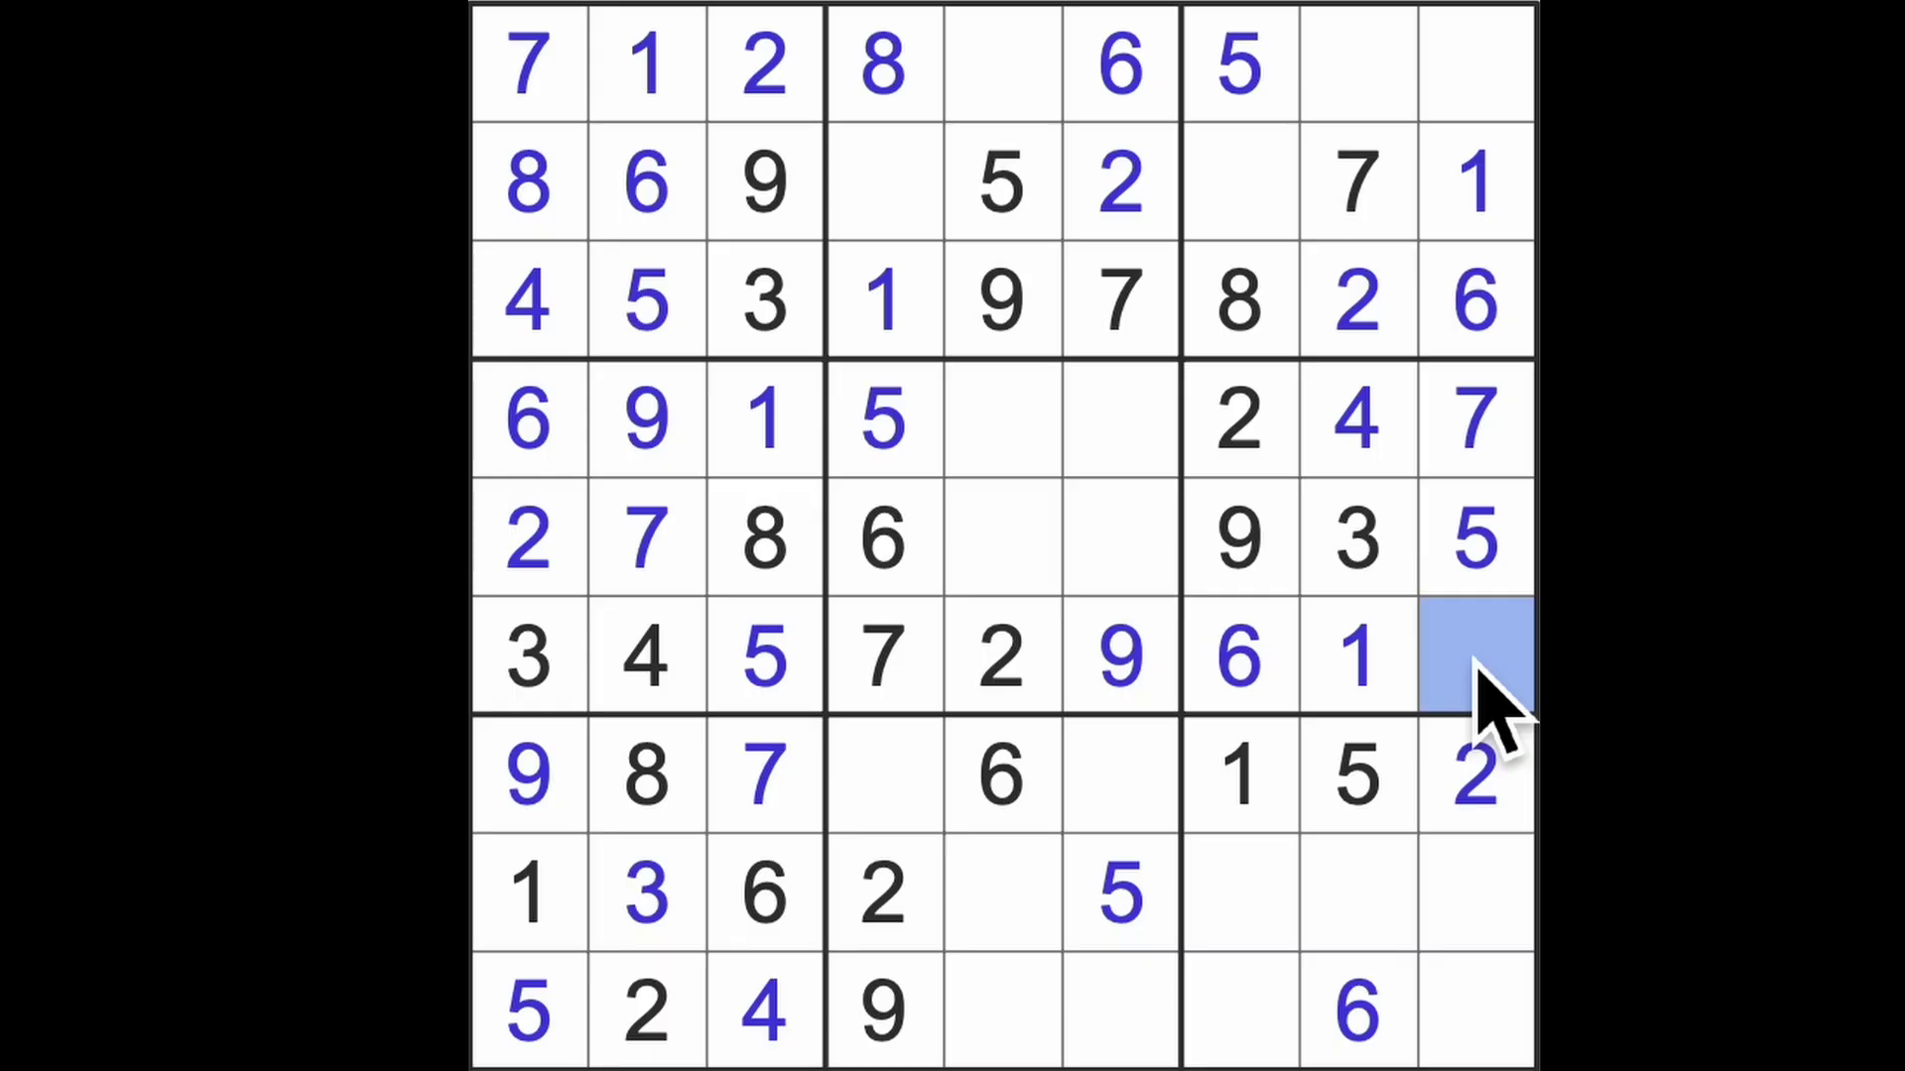
{"action": "key", "text": "8"}
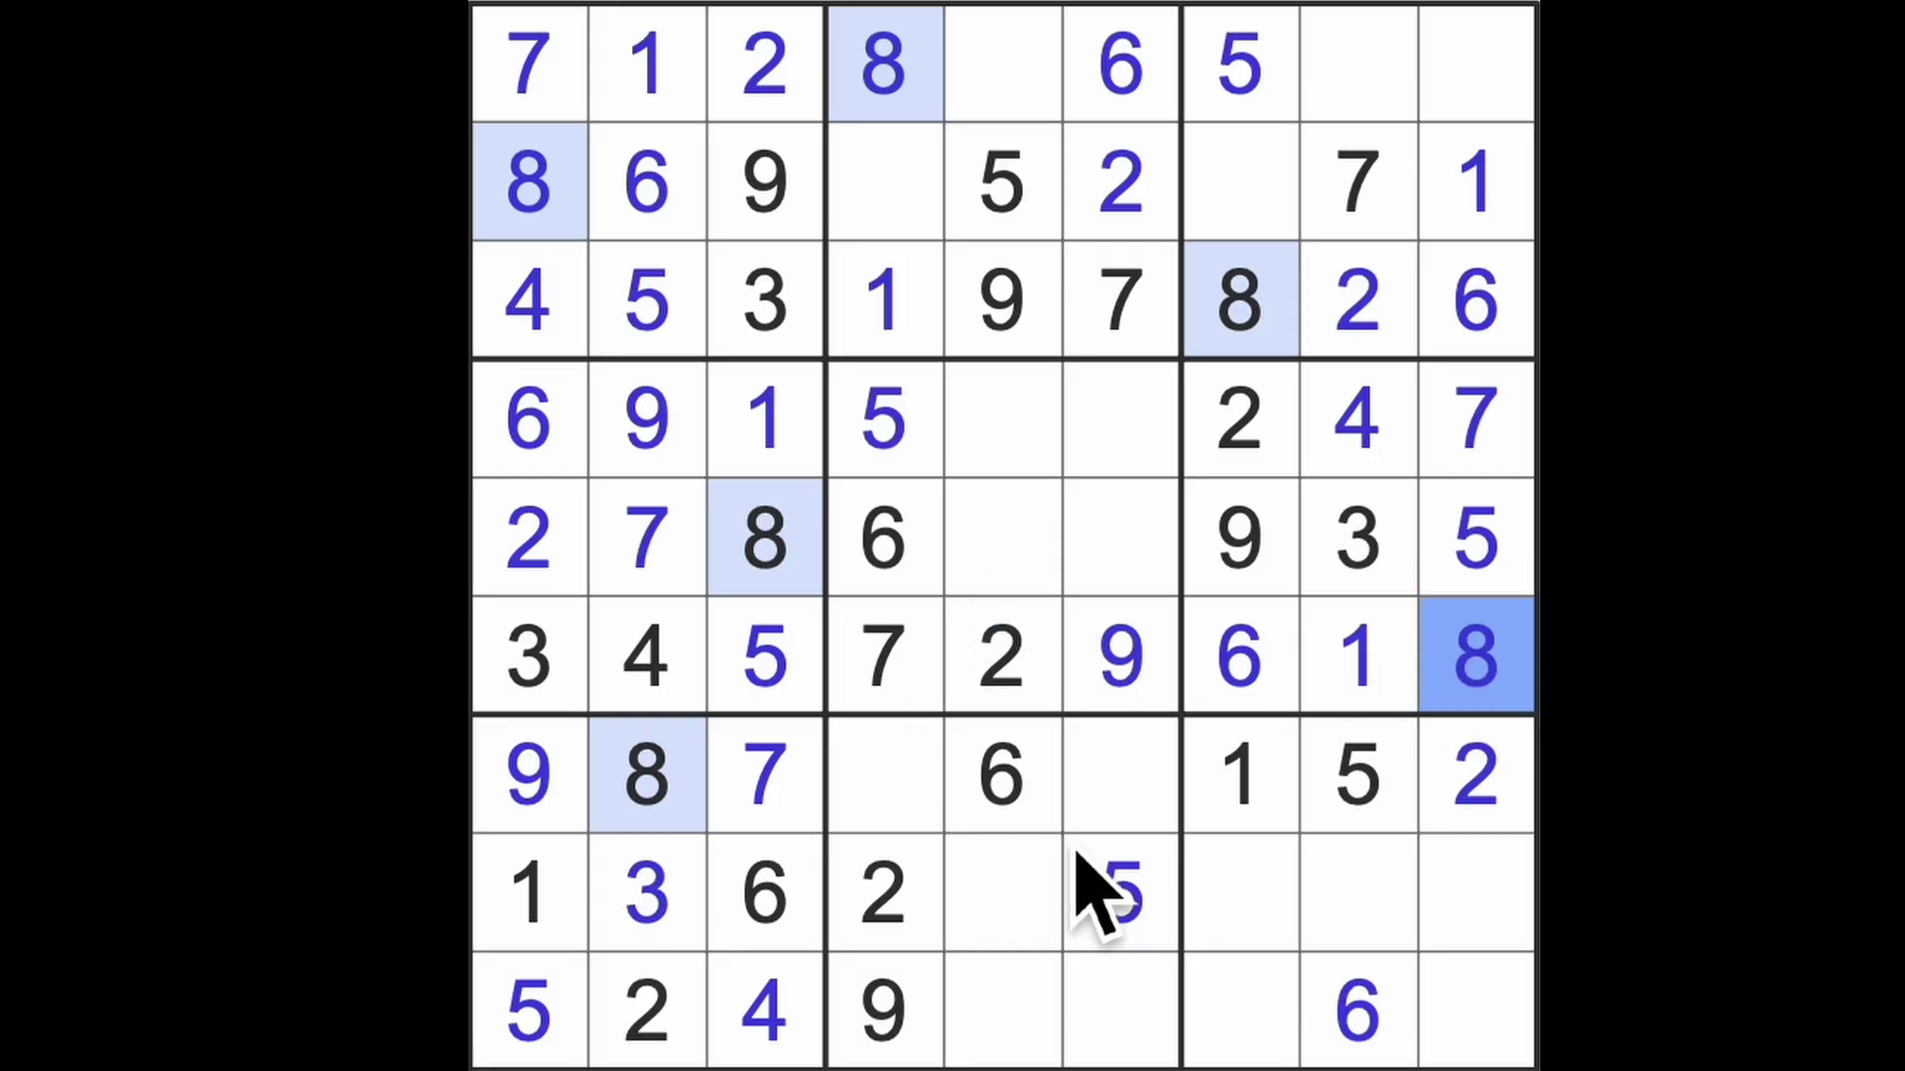
Check the 1s, 3s, 4s, 7s and 8s, then put an 8 at row 8, column 8
{"action": "left_click", "coordinate": [1240, 796]}
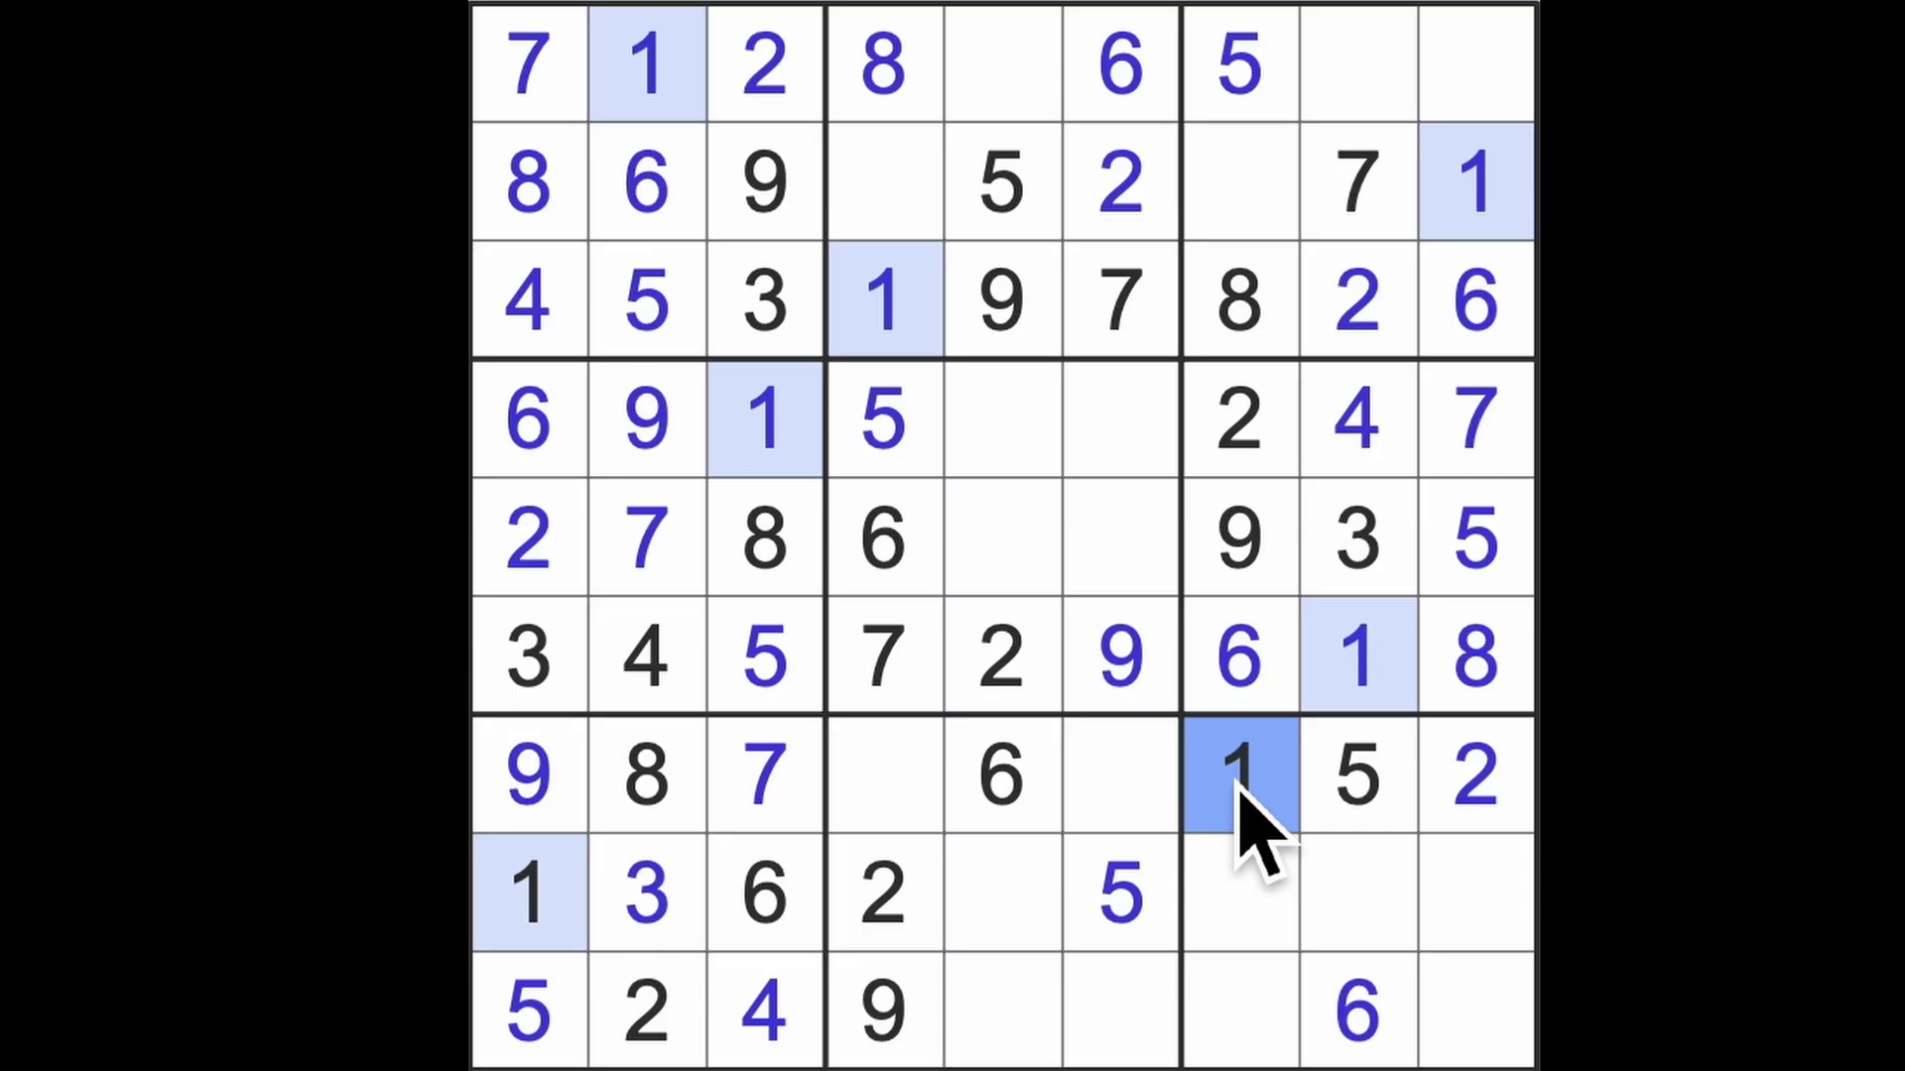
{"action": "left_click", "coordinate": [1357, 540]}
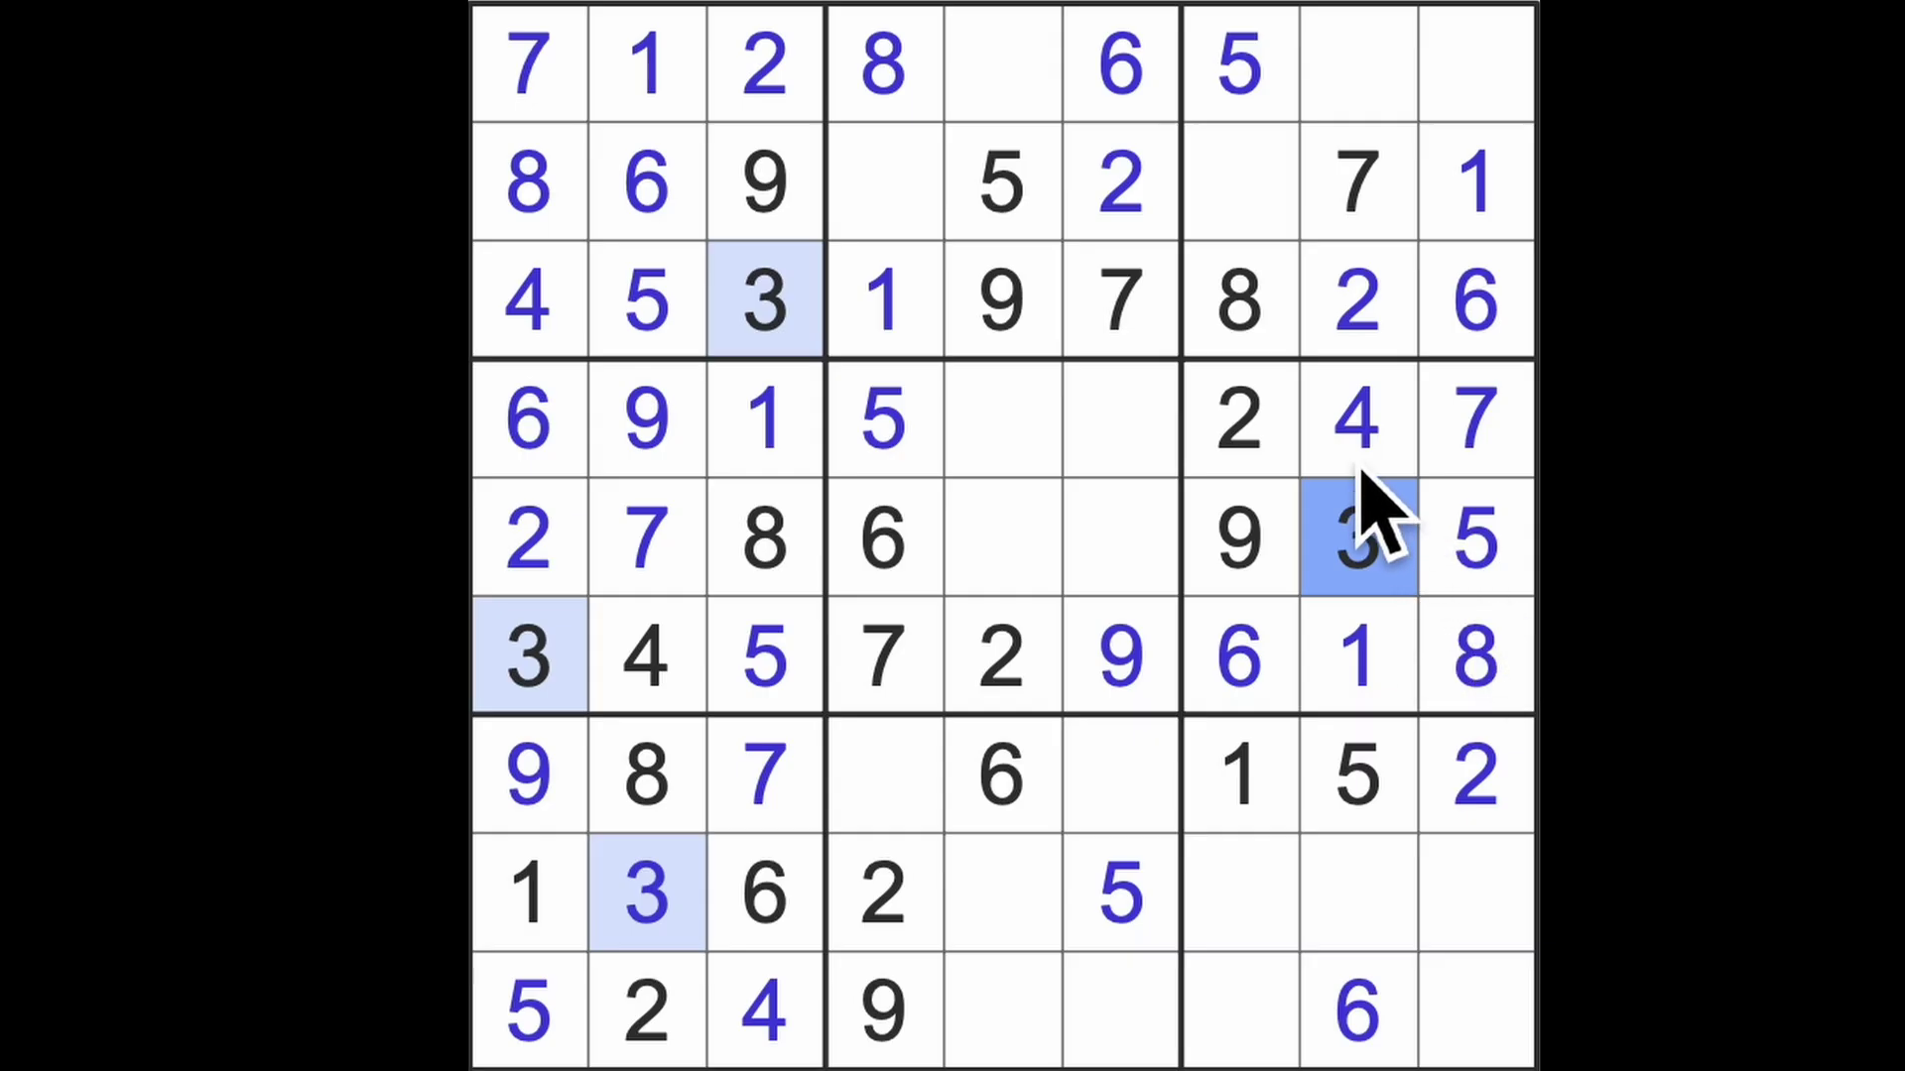
{"action": "left_click", "coordinate": [1357, 420]}
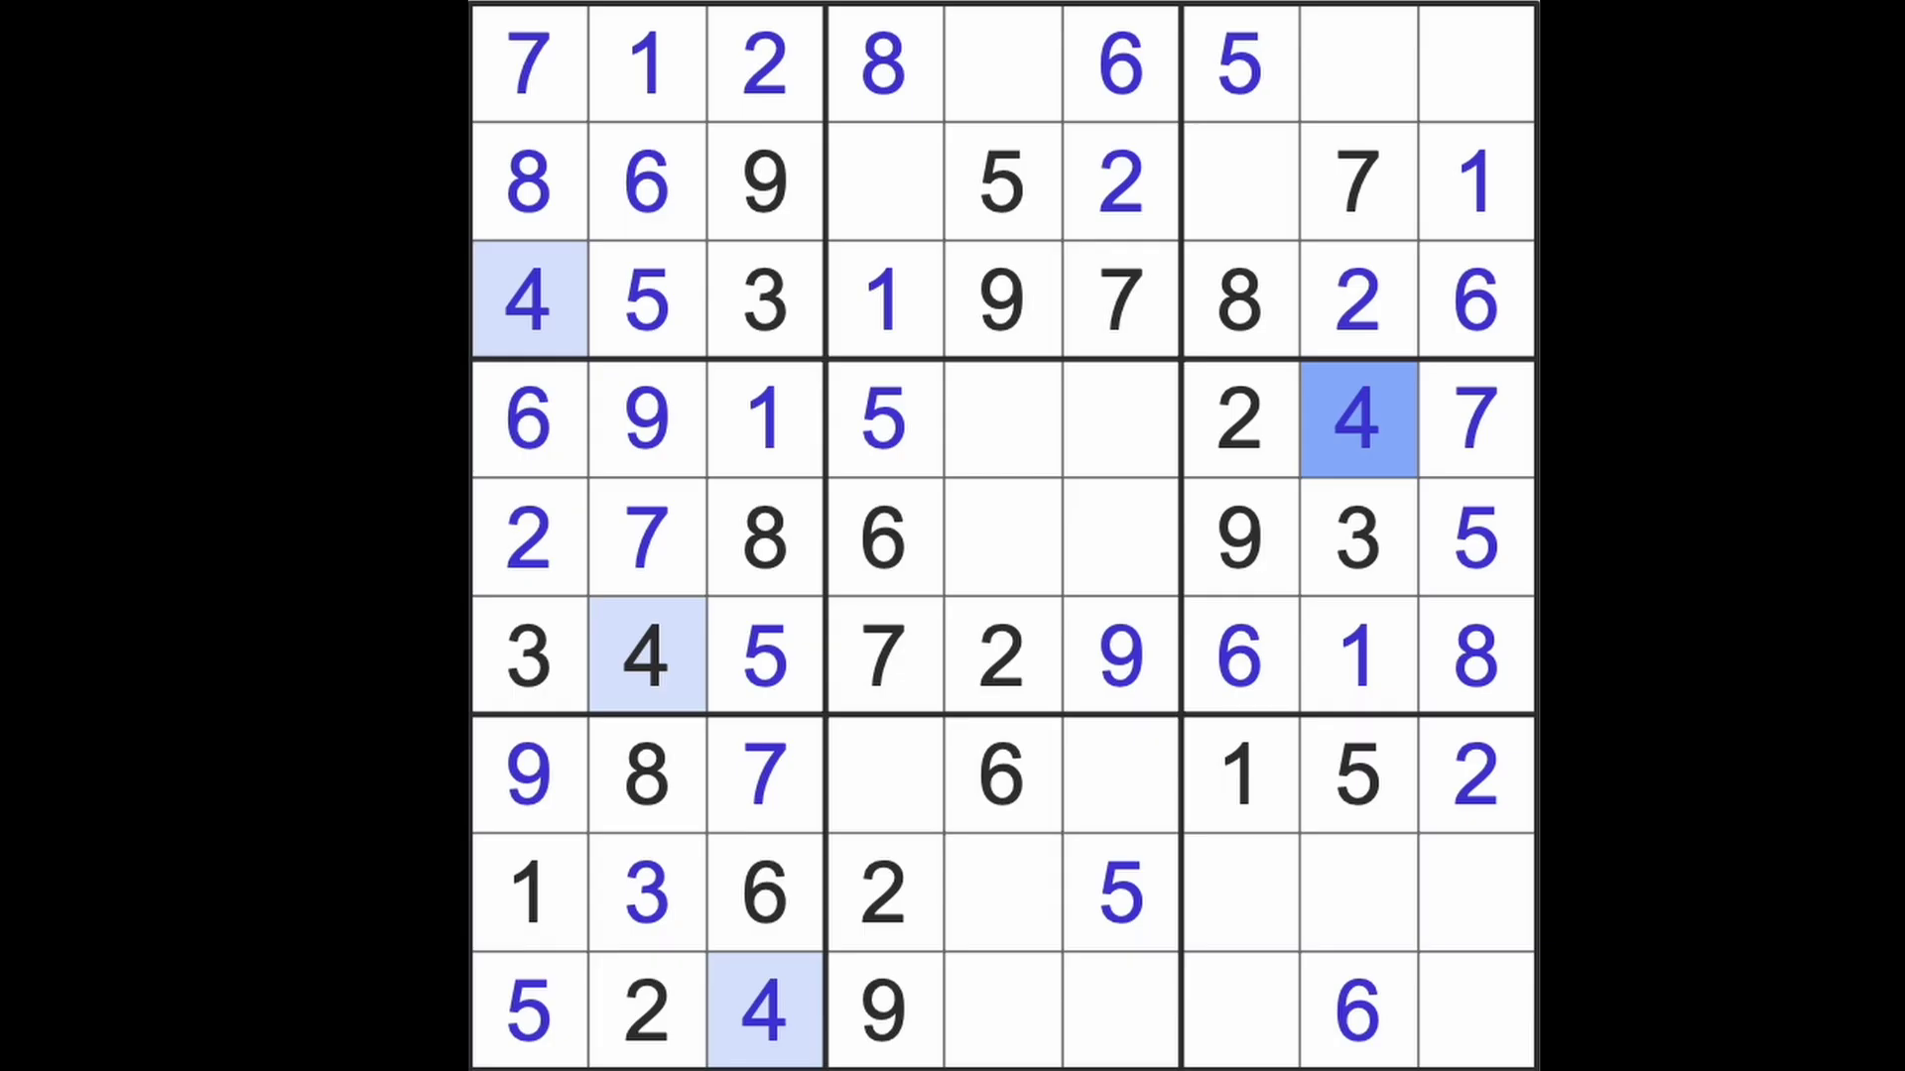
{"action": "left_click", "coordinate": [1477, 420]}
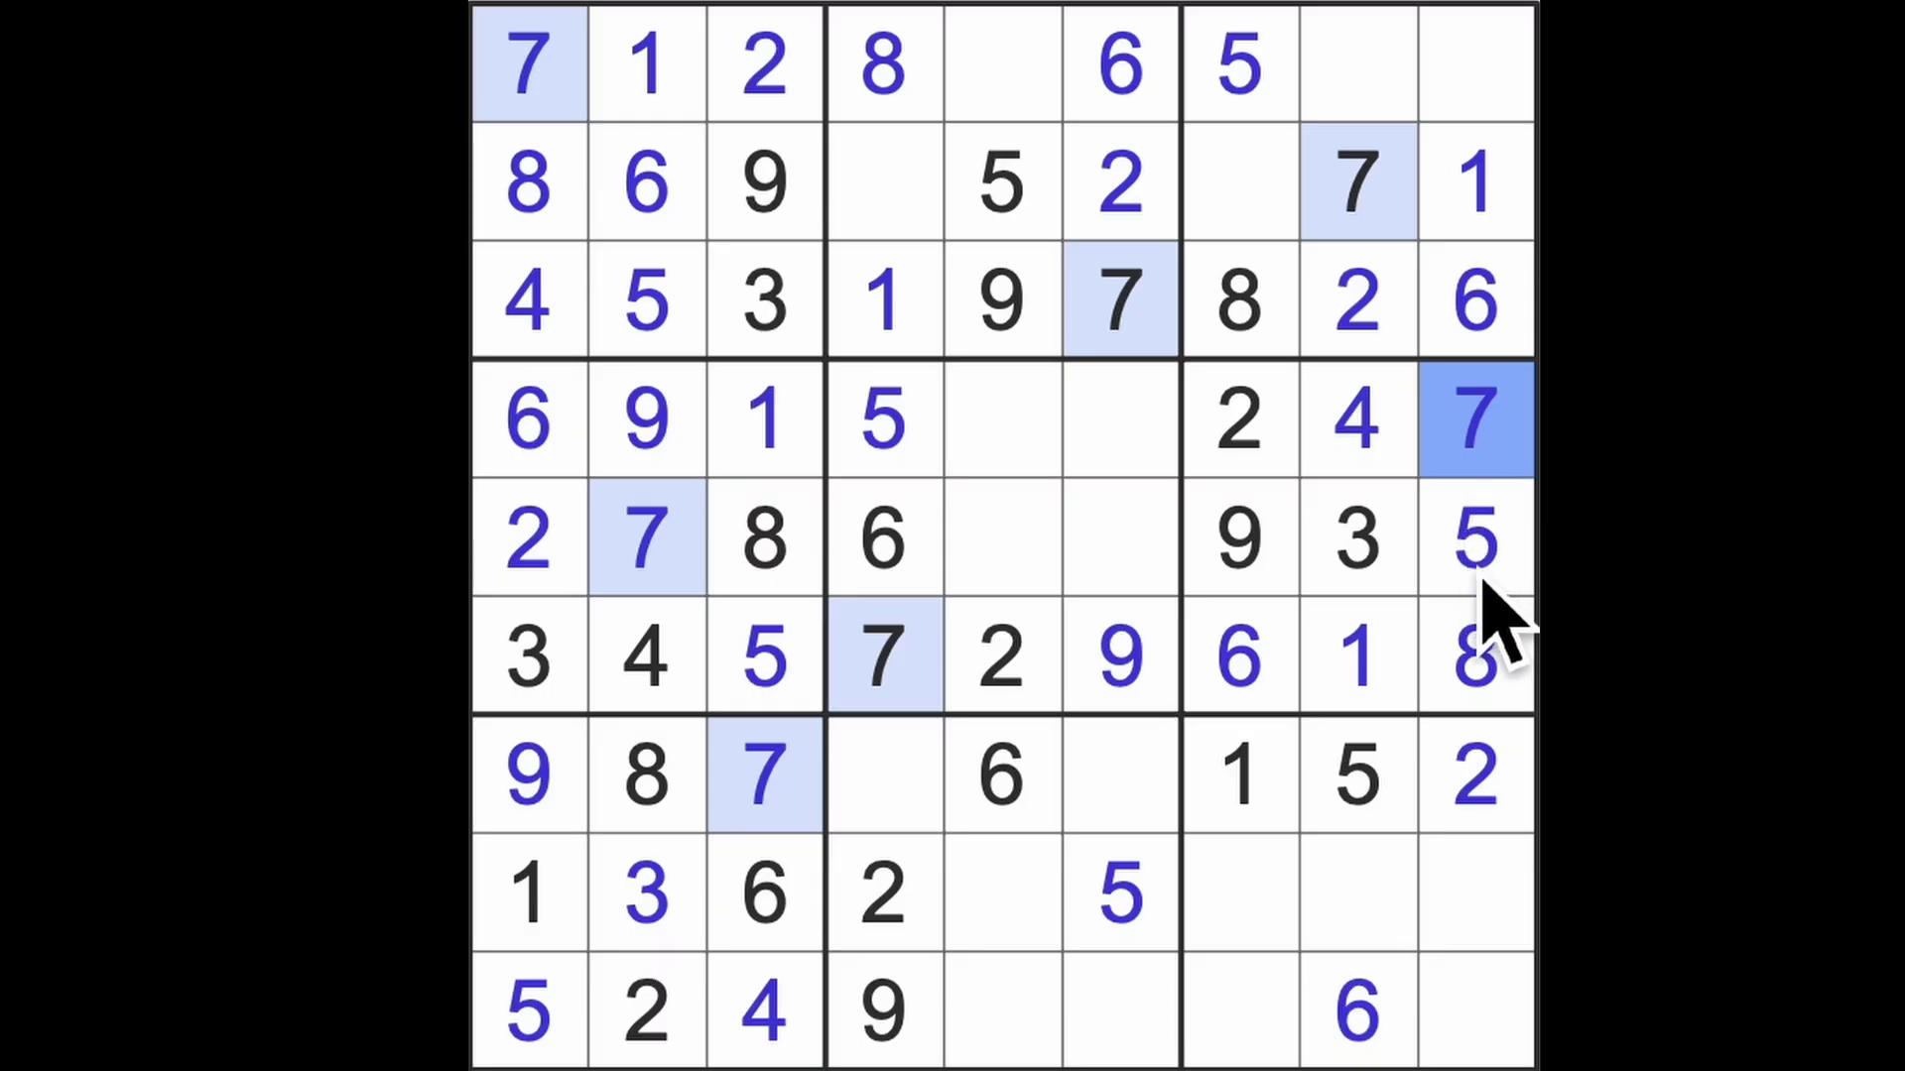
{"action": "left_click", "coordinate": [1481, 656]}
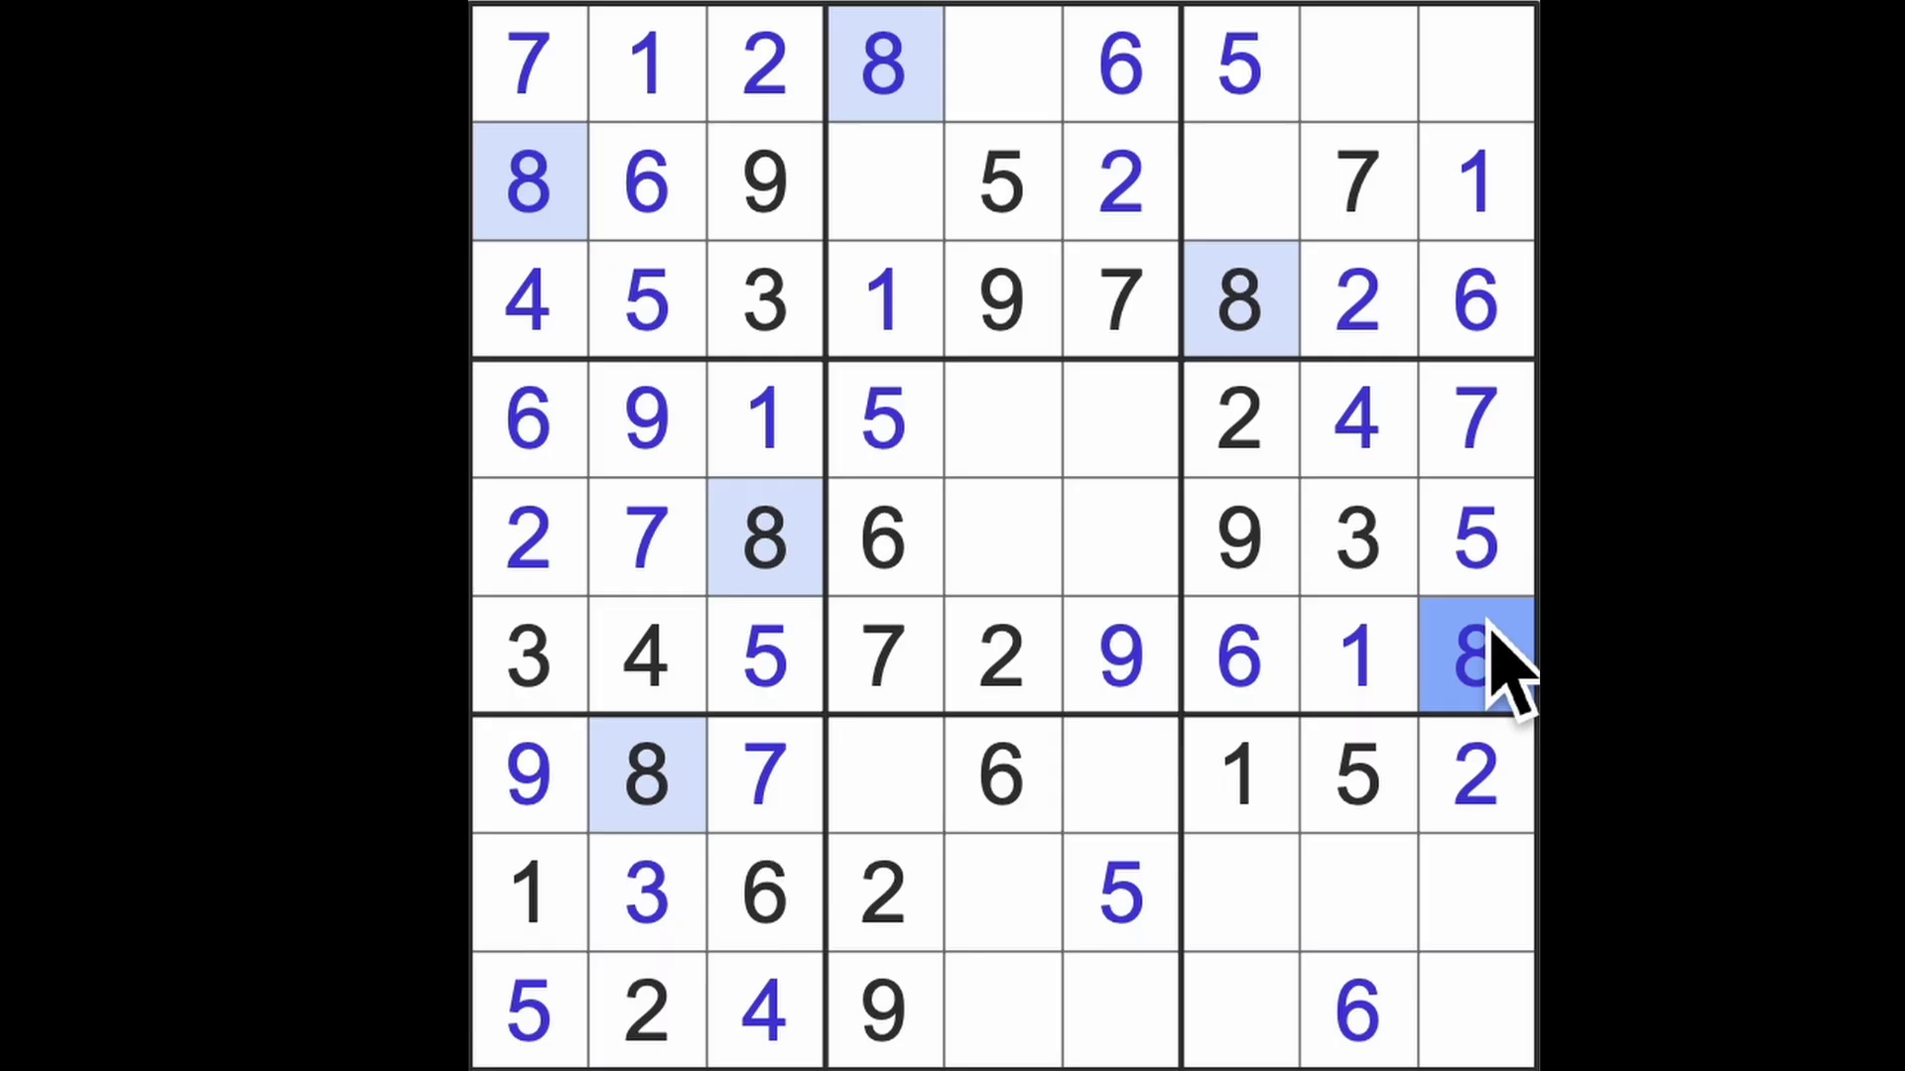
{"action": "left_click_drag", "start_coordinate": [1481, 656], "coordinate": [1488, 1012]}
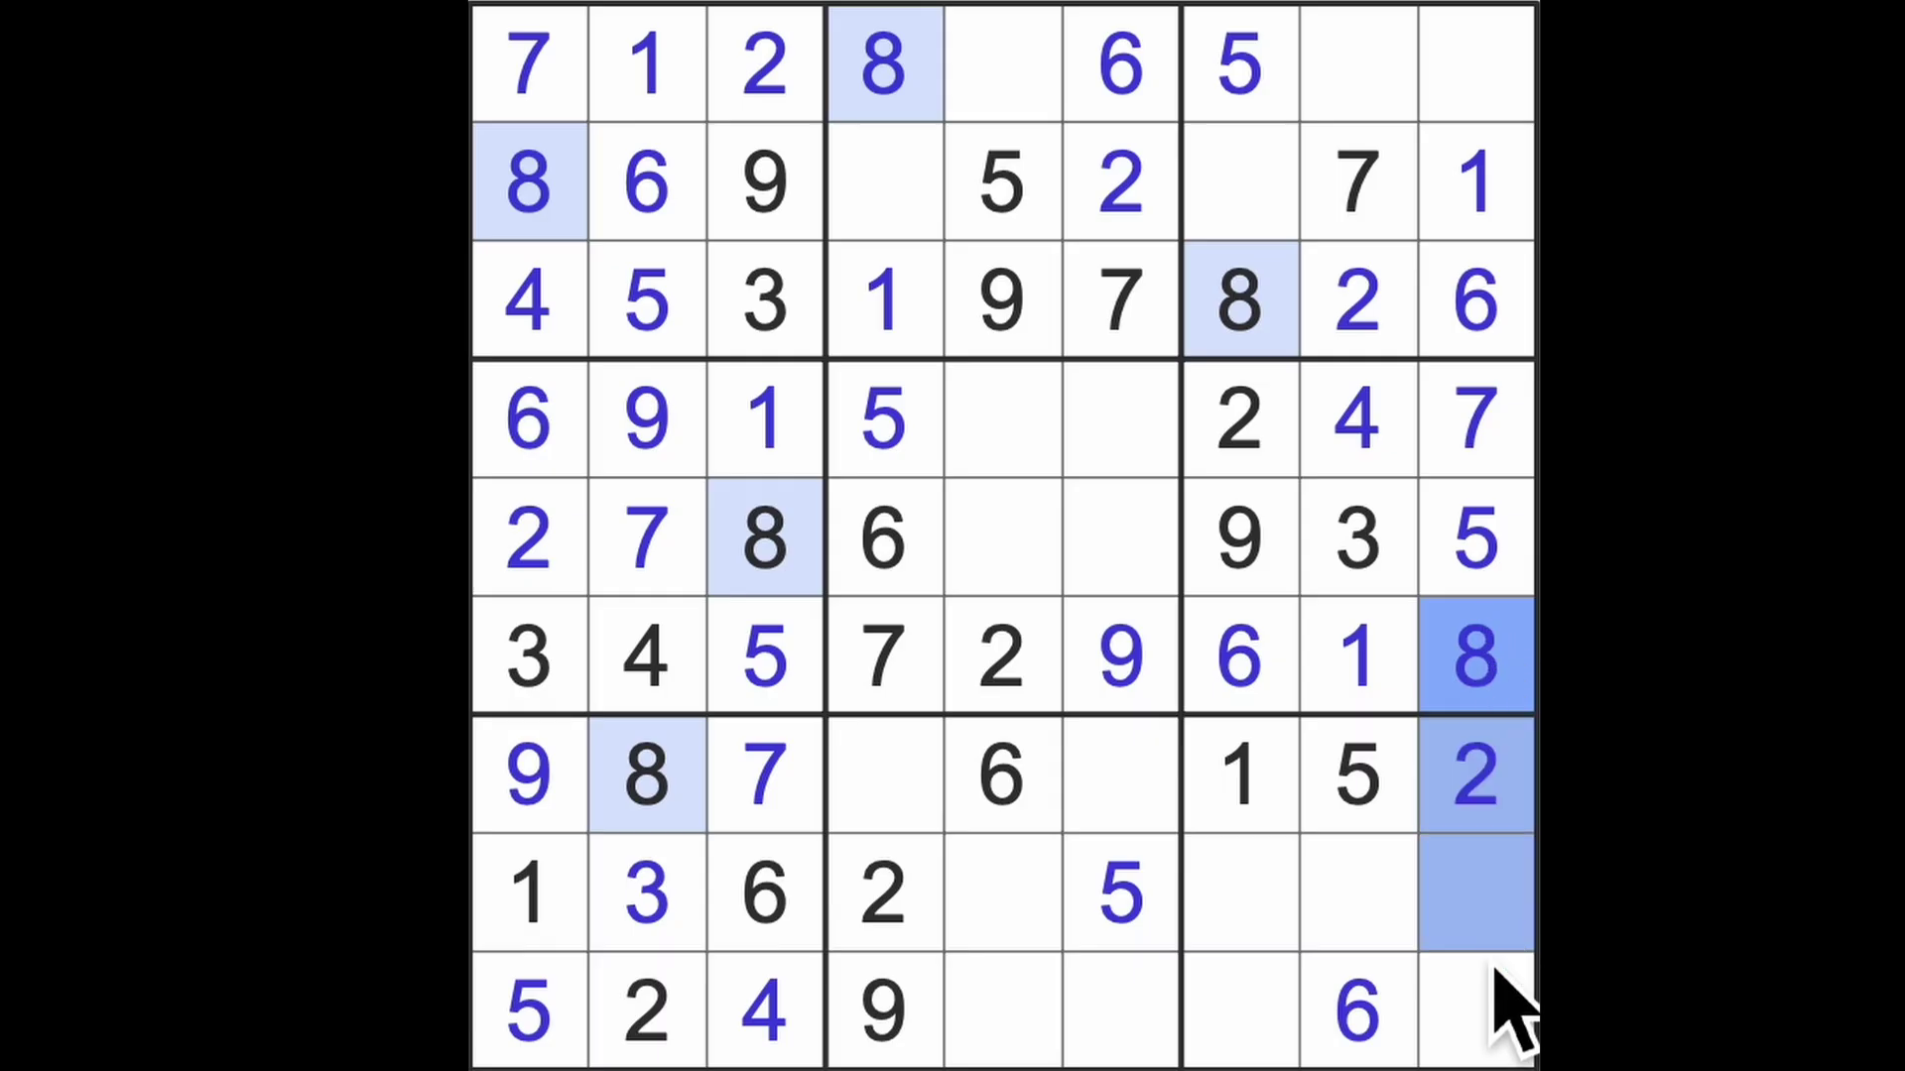
{"action": "left_click_drag", "start_coordinate": [1238, 297], "coordinate": [1287, 1027]}
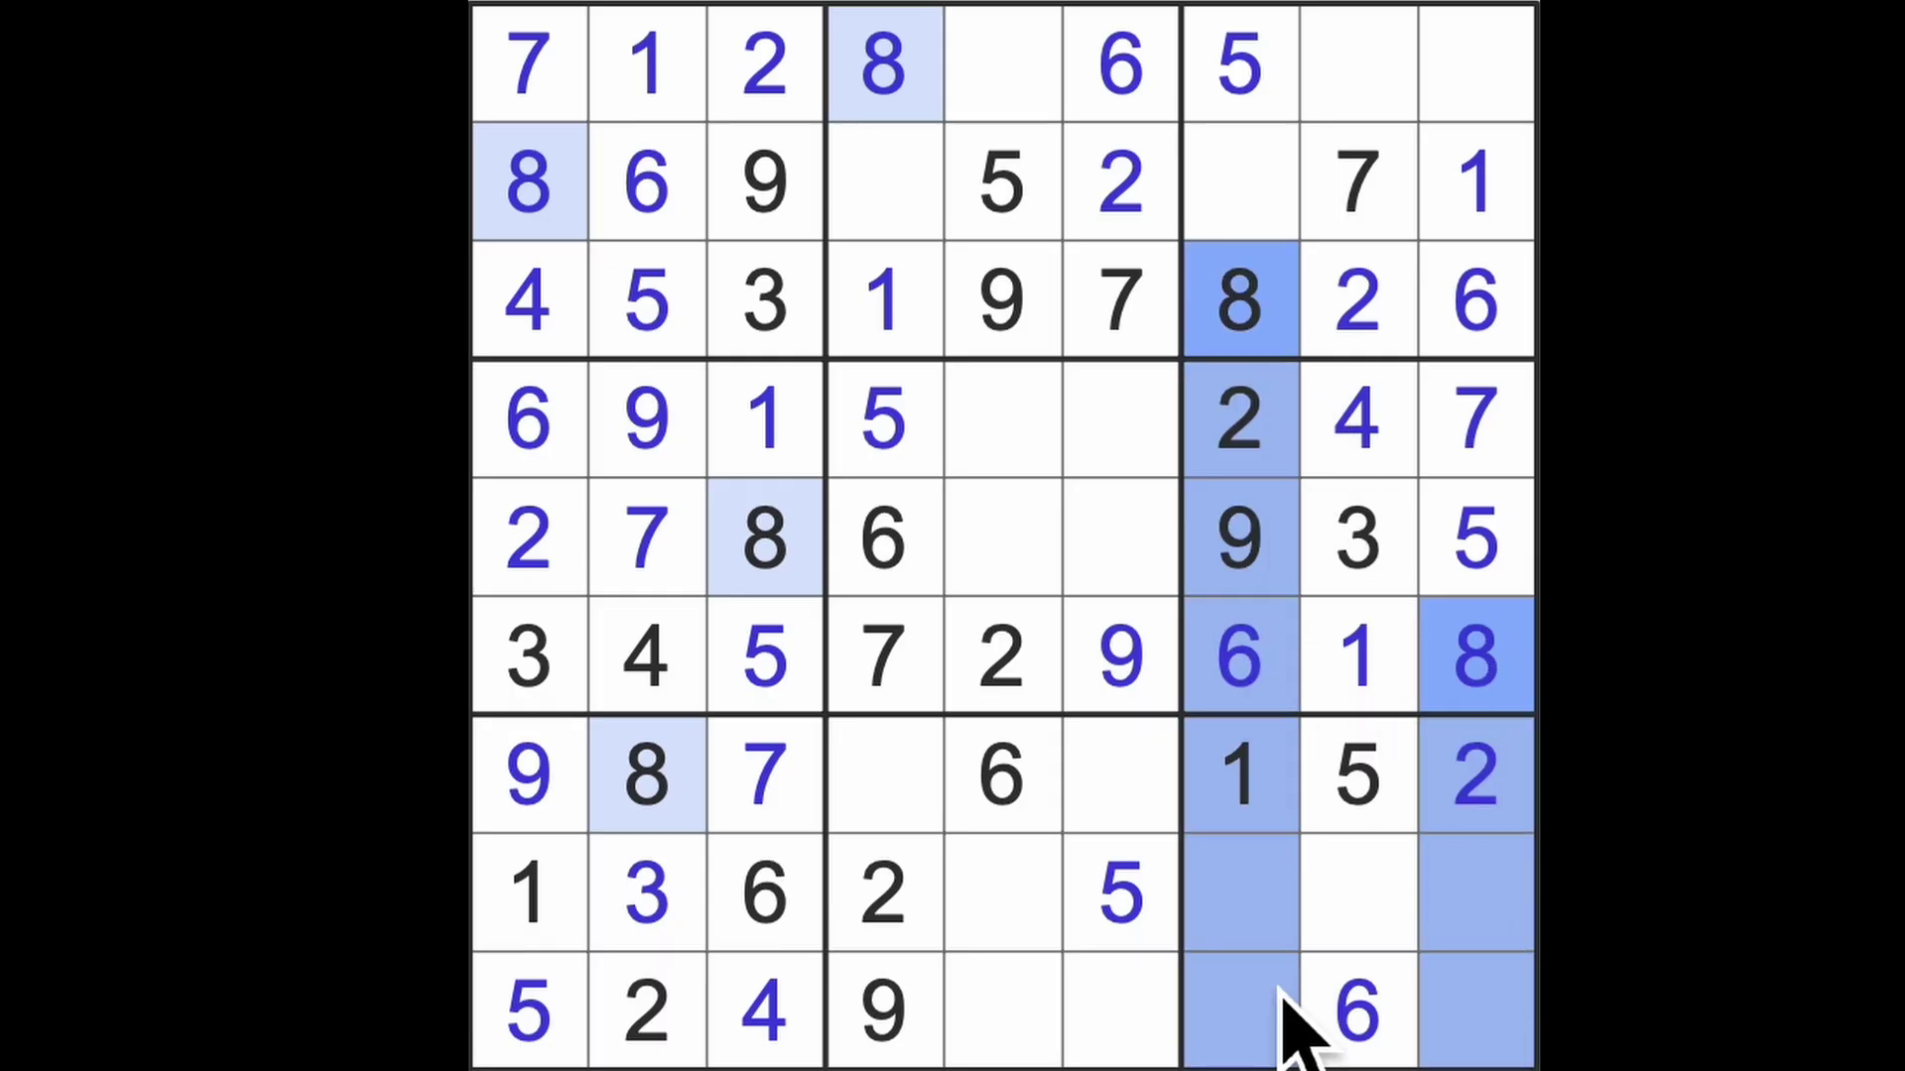
{"action": "left_click", "coordinate": [1363, 894]}
{"action": "type", "text": "8"}
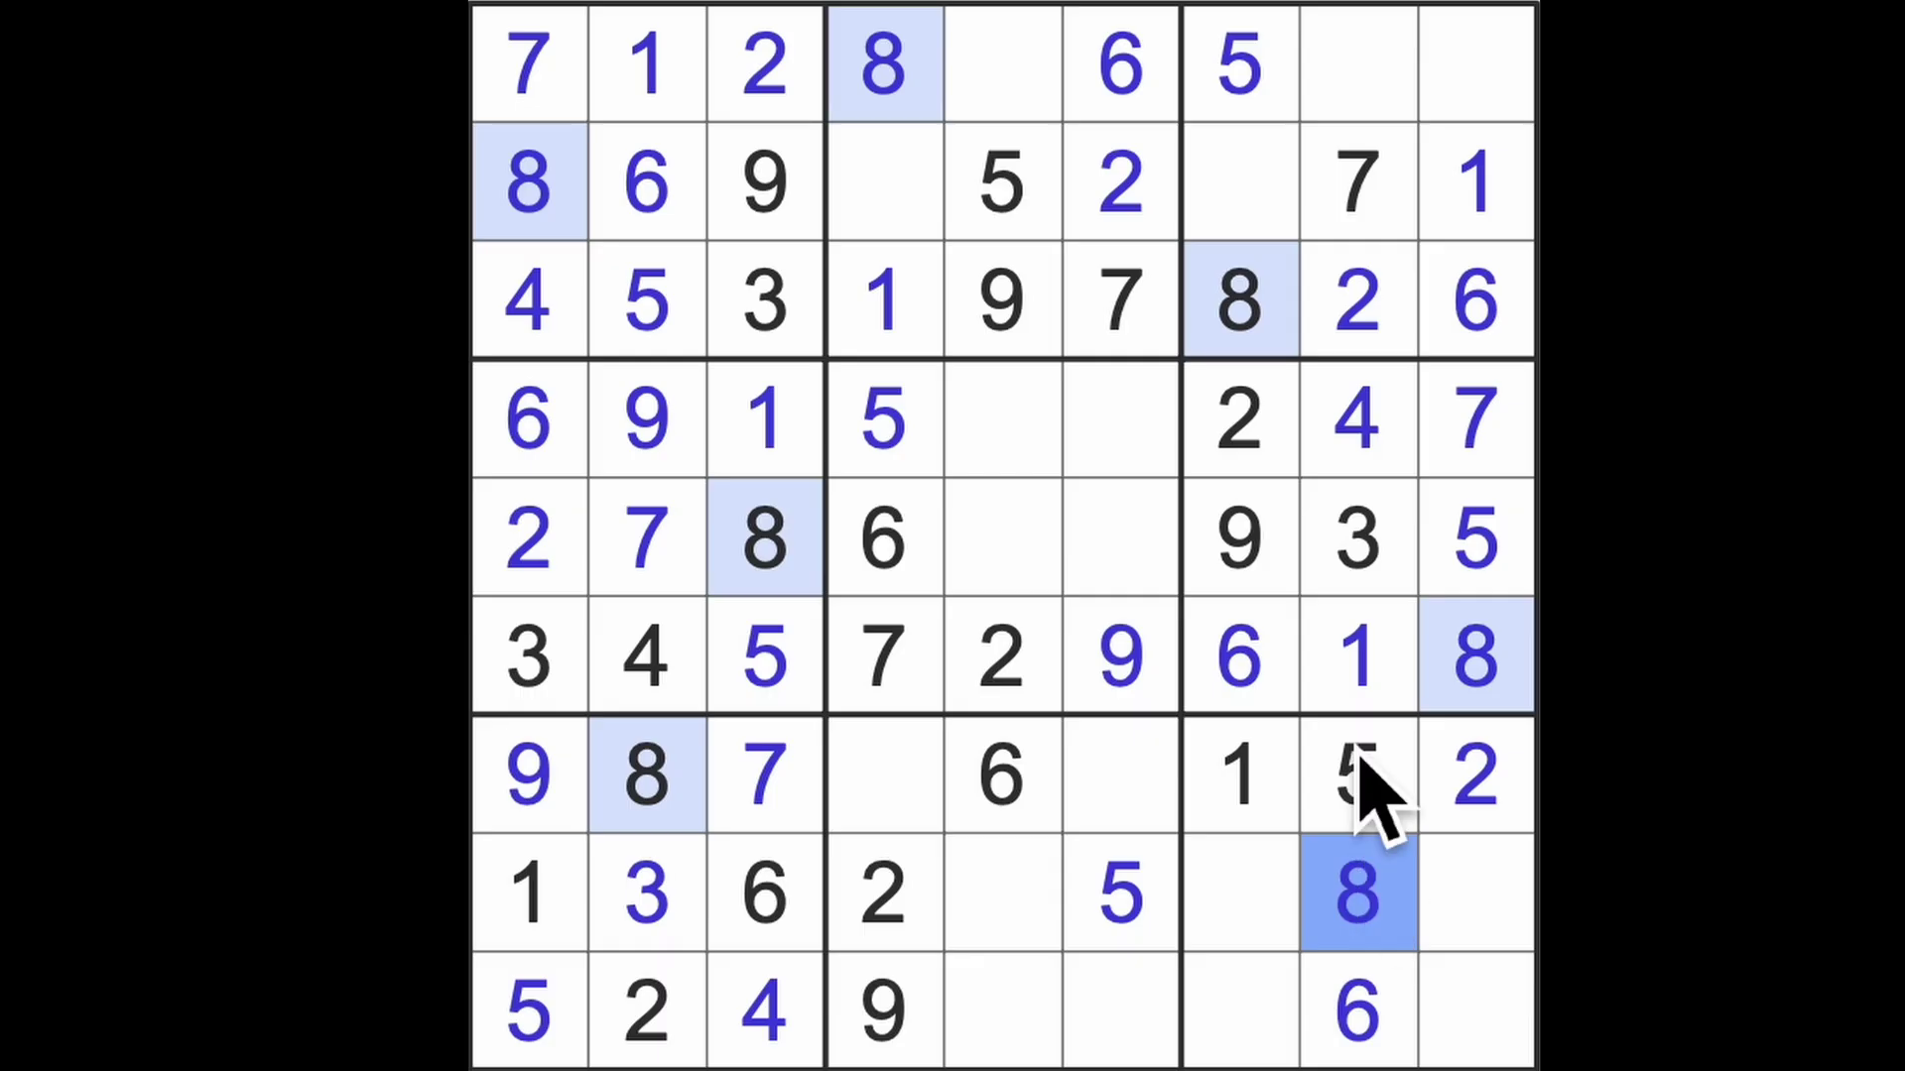
Check the 9, 1s, 3s, 4s and bottom row, then put a 4 at row 8, column 7
{"action": "left_click", "coordinate": [1385, 75]}
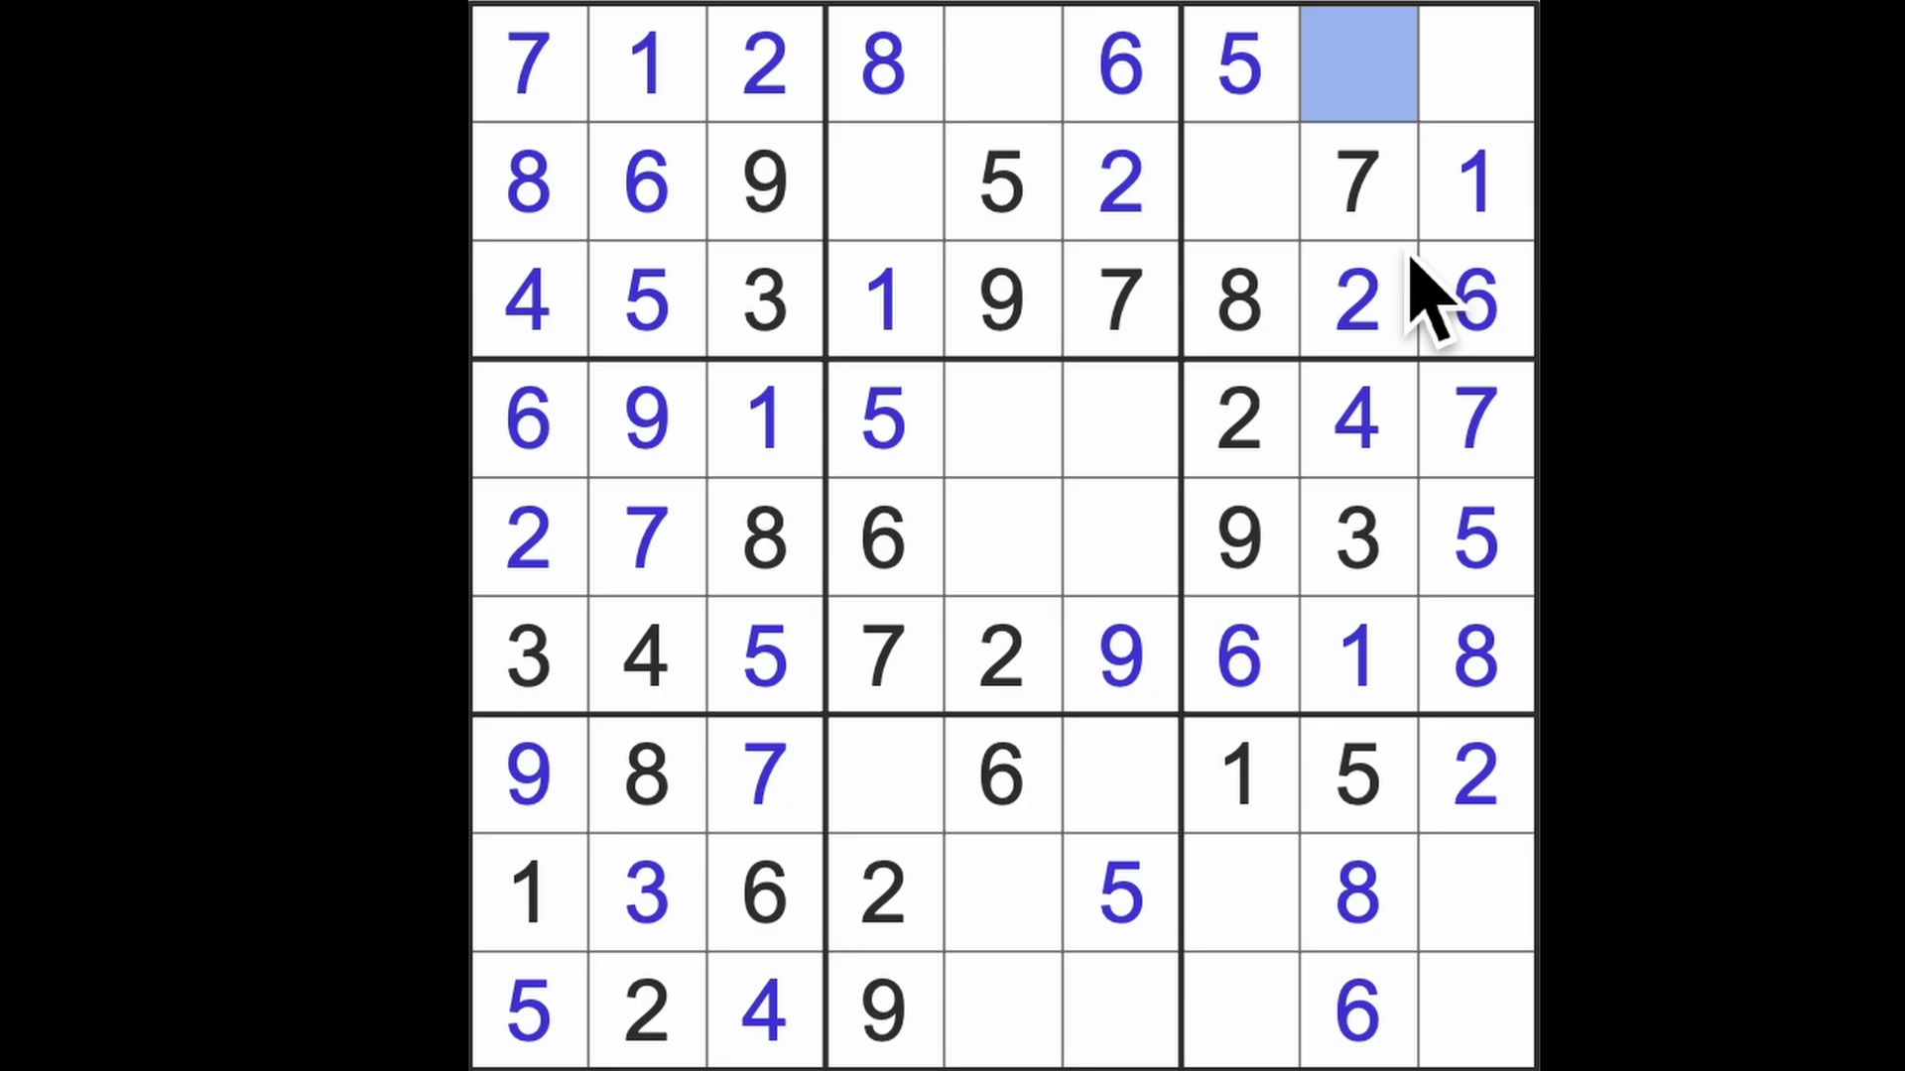
{"action": "type", "text": "9"}
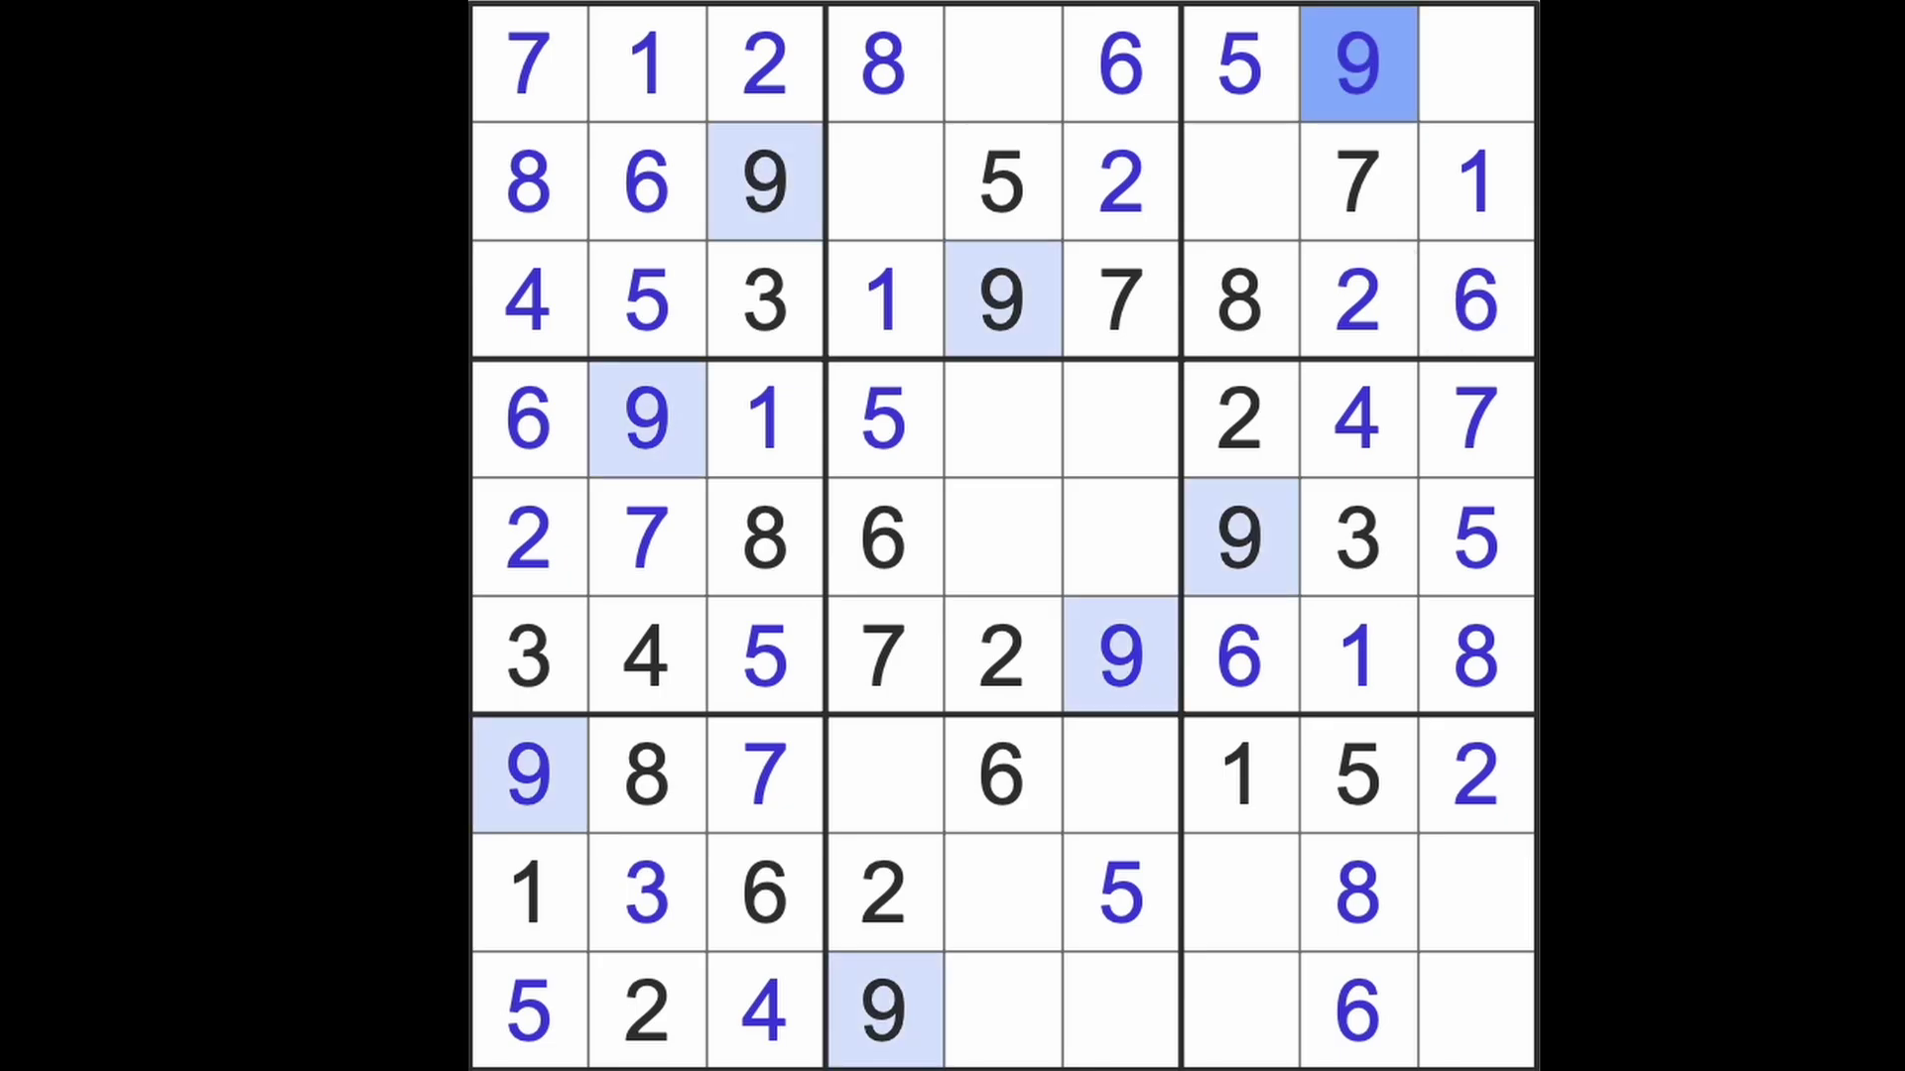
{"action": "left_click", "coordinate": [884, 1012]}
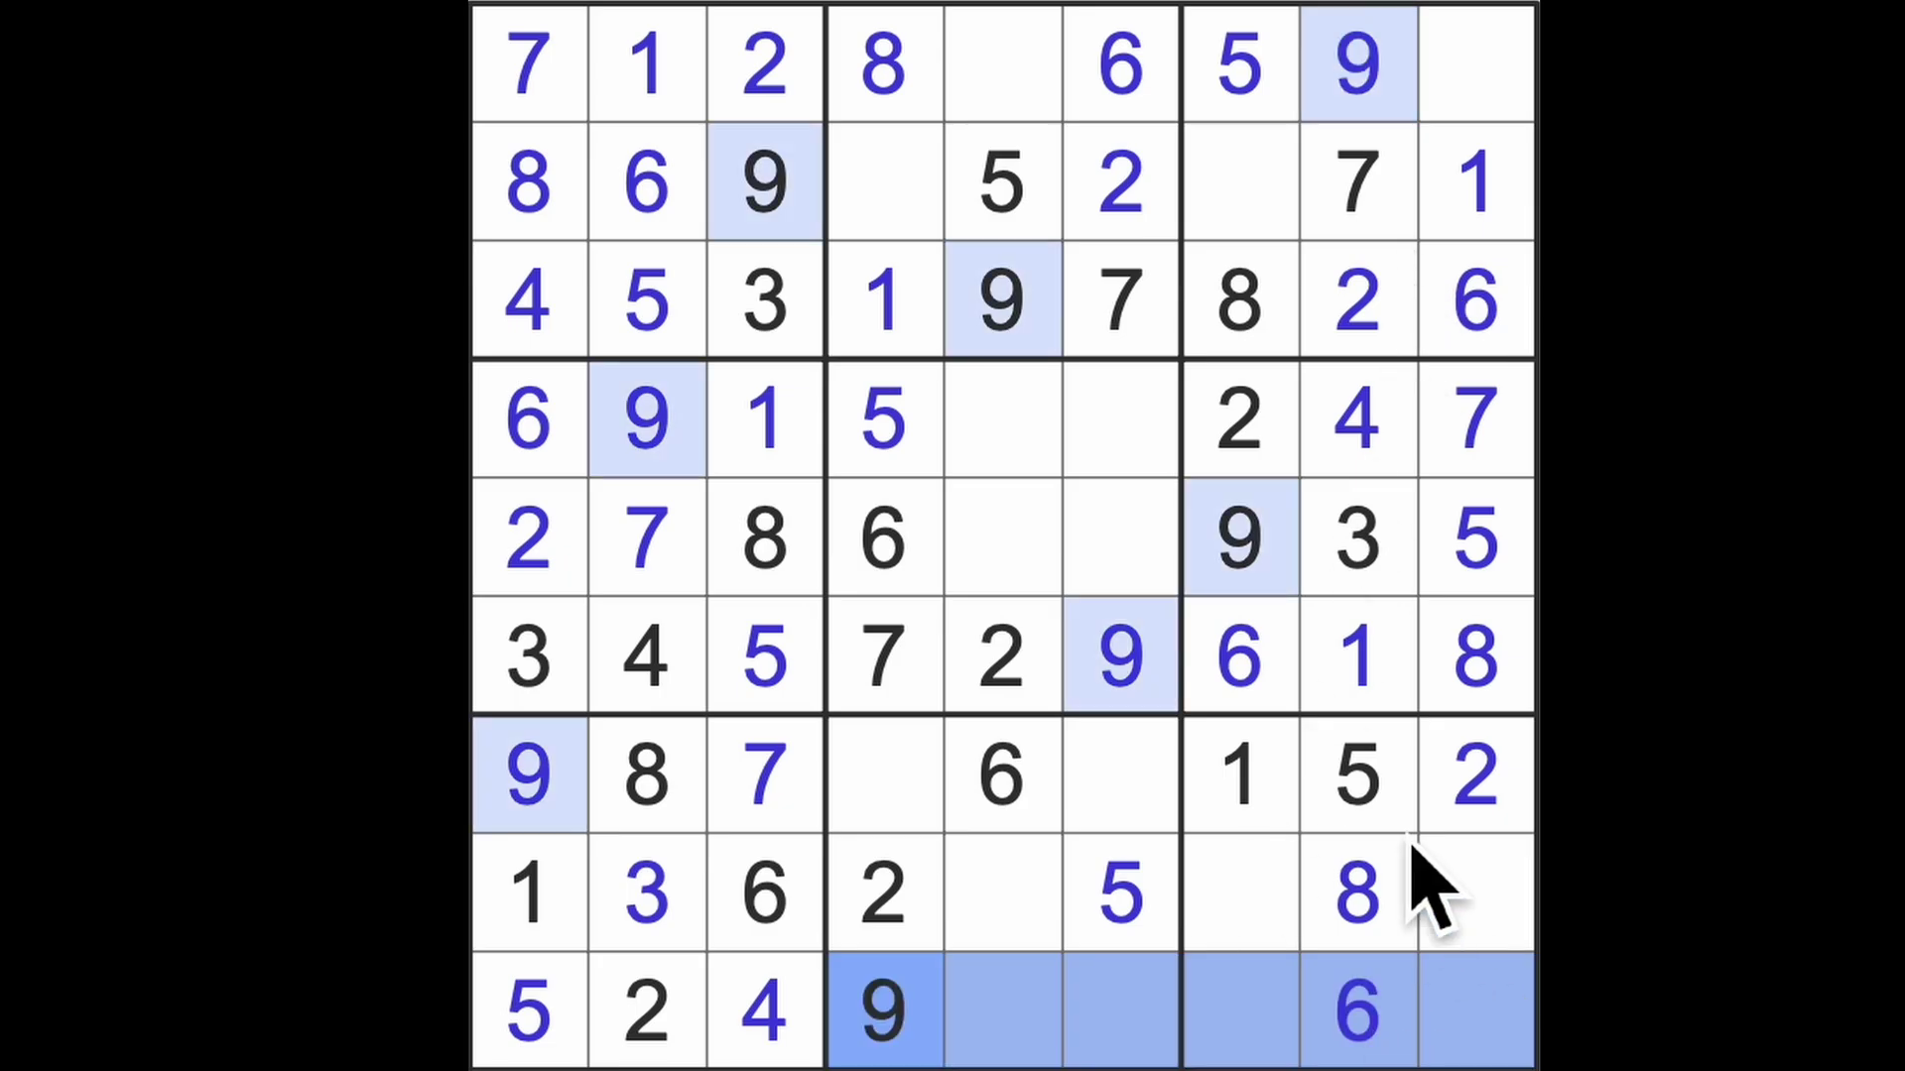
{"action": "left_click", "coordinate": [1466, 915]}
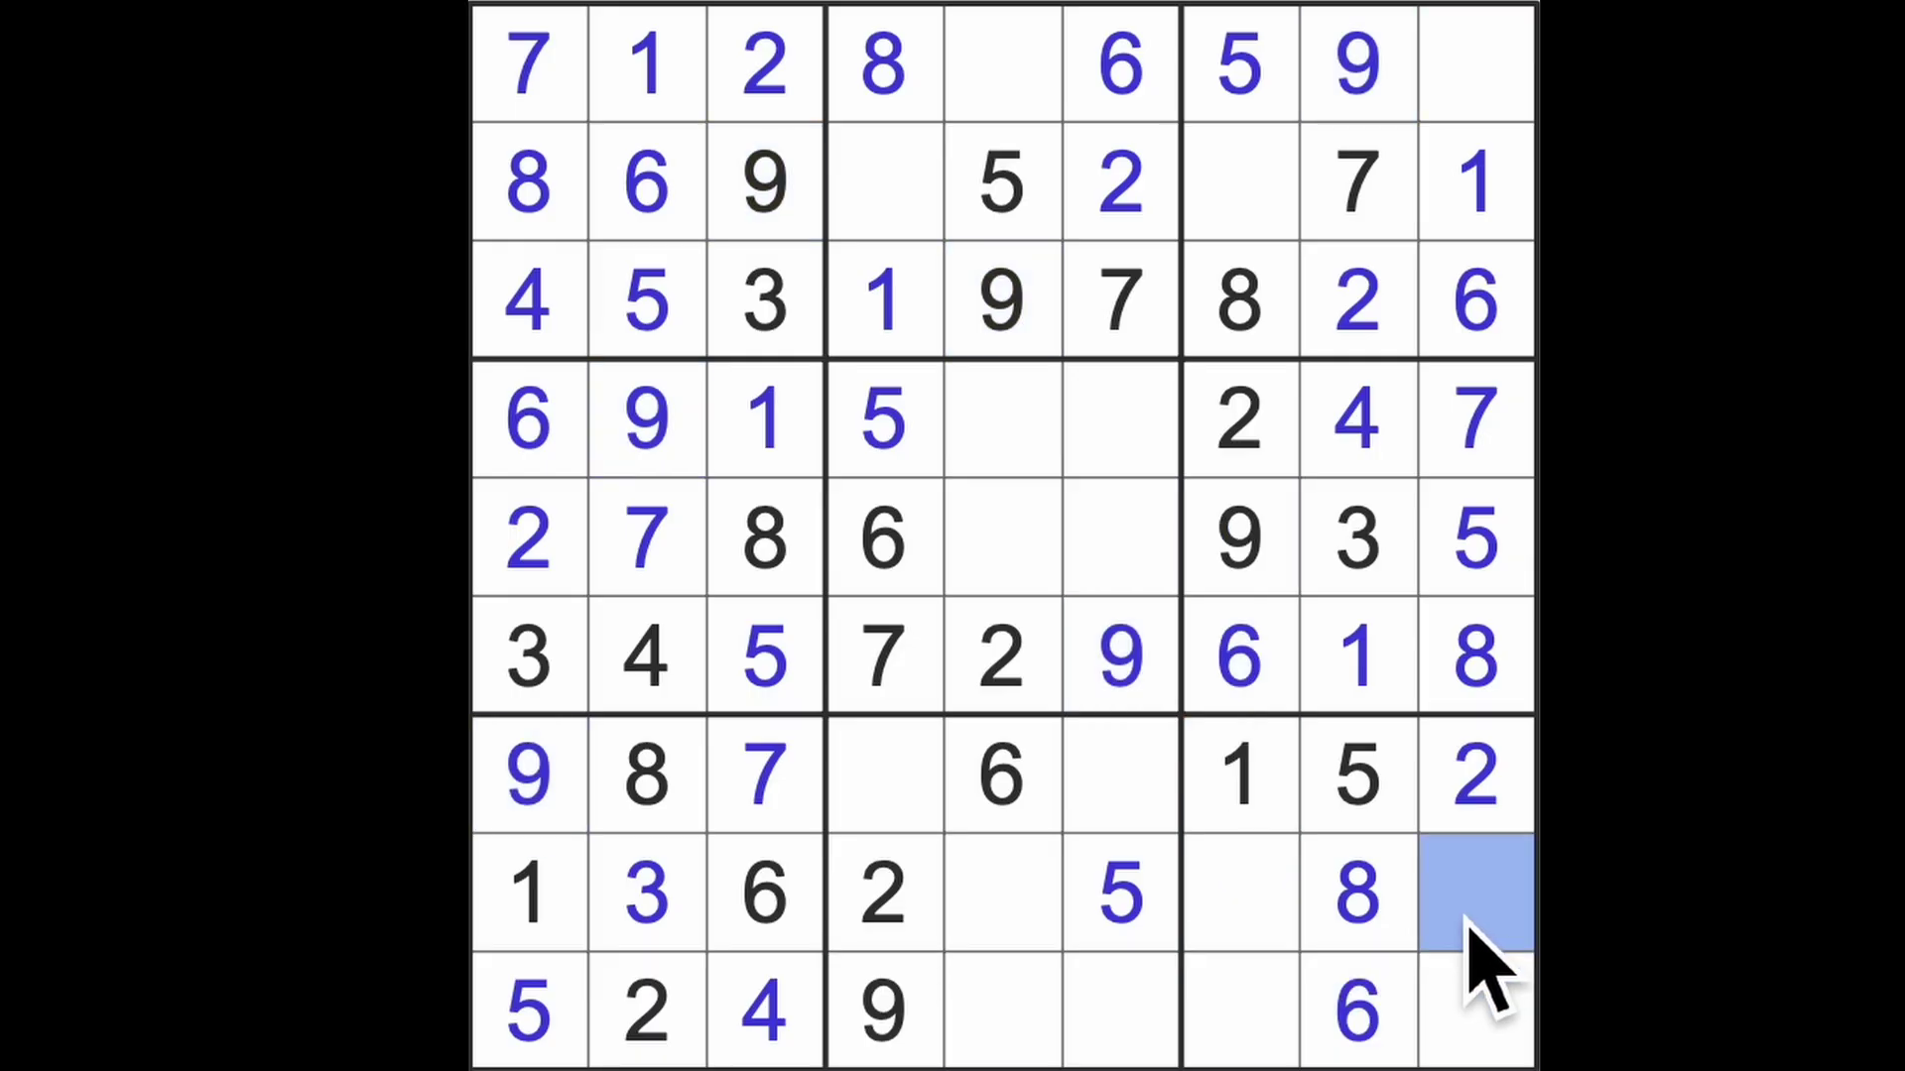
{"action": "type", "text": "9"}
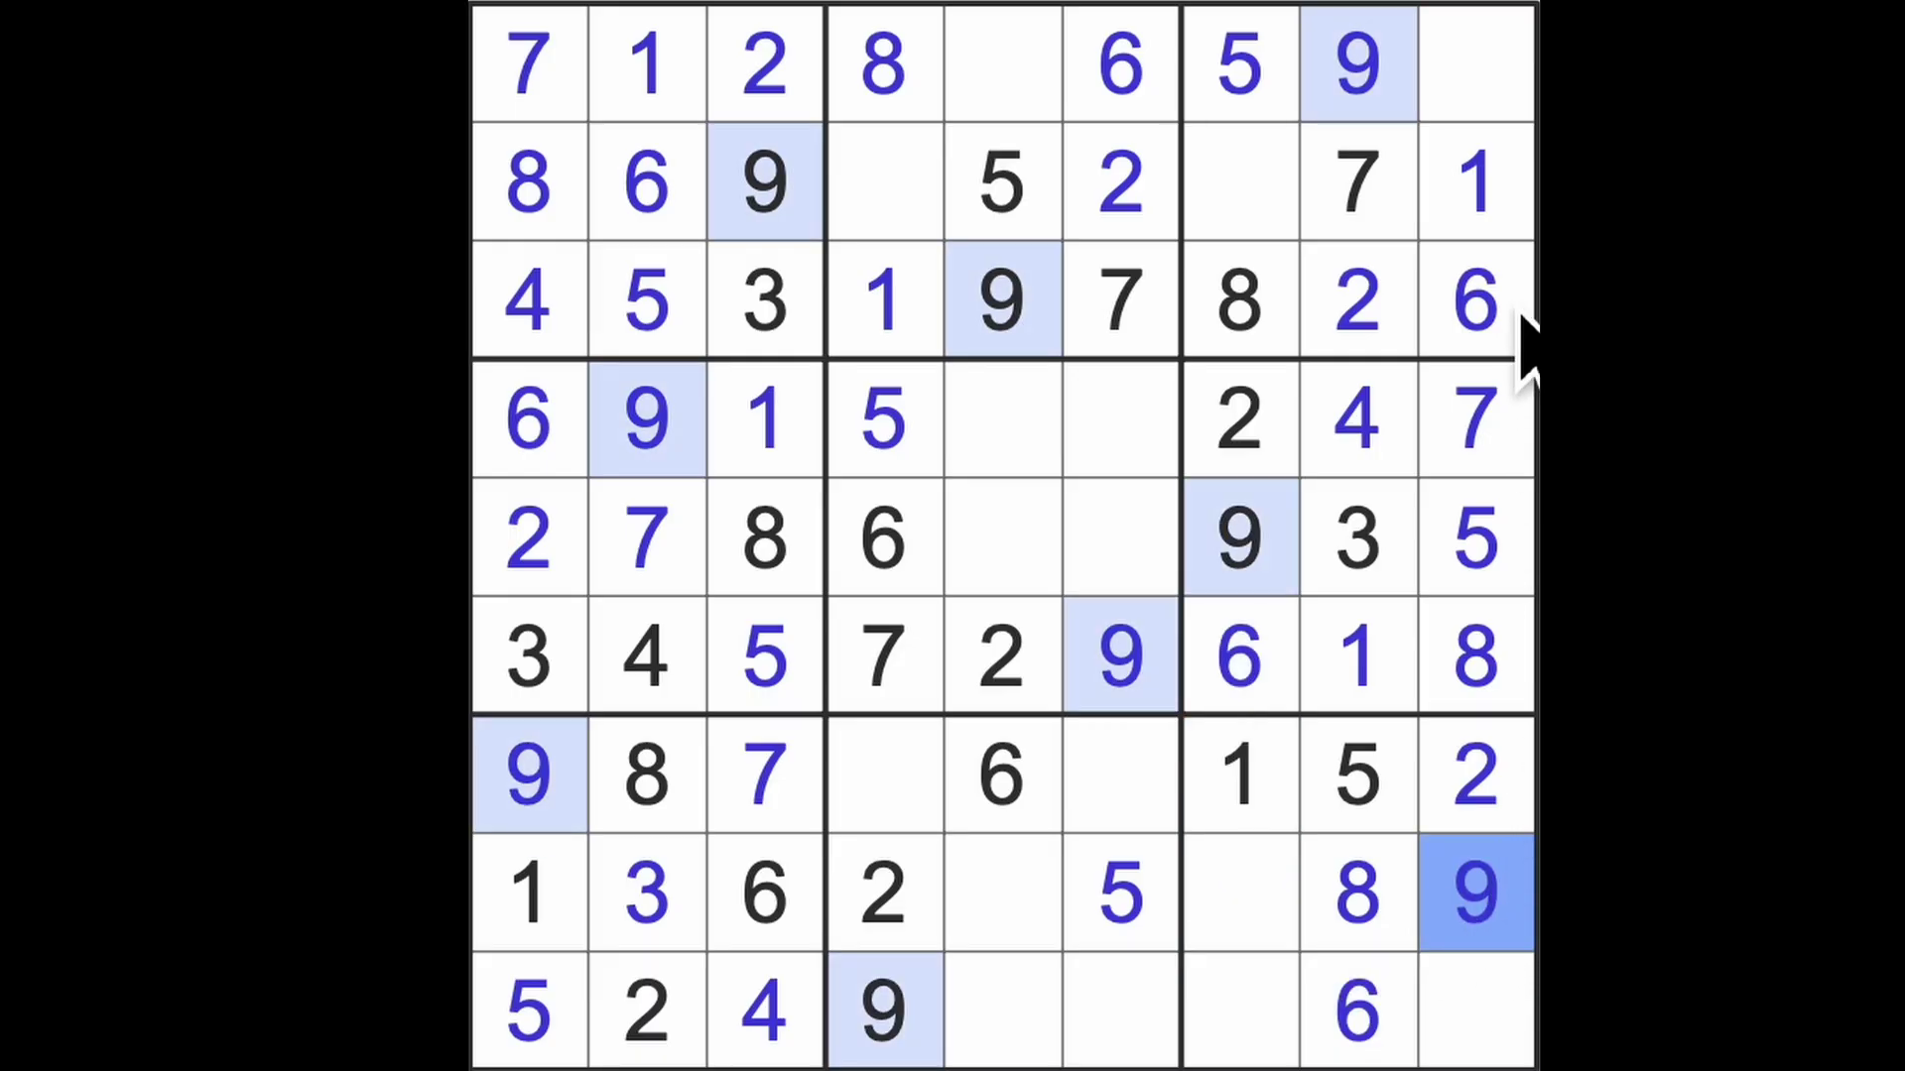
{"action": "left_click", "coordinate": [1477, 178]}
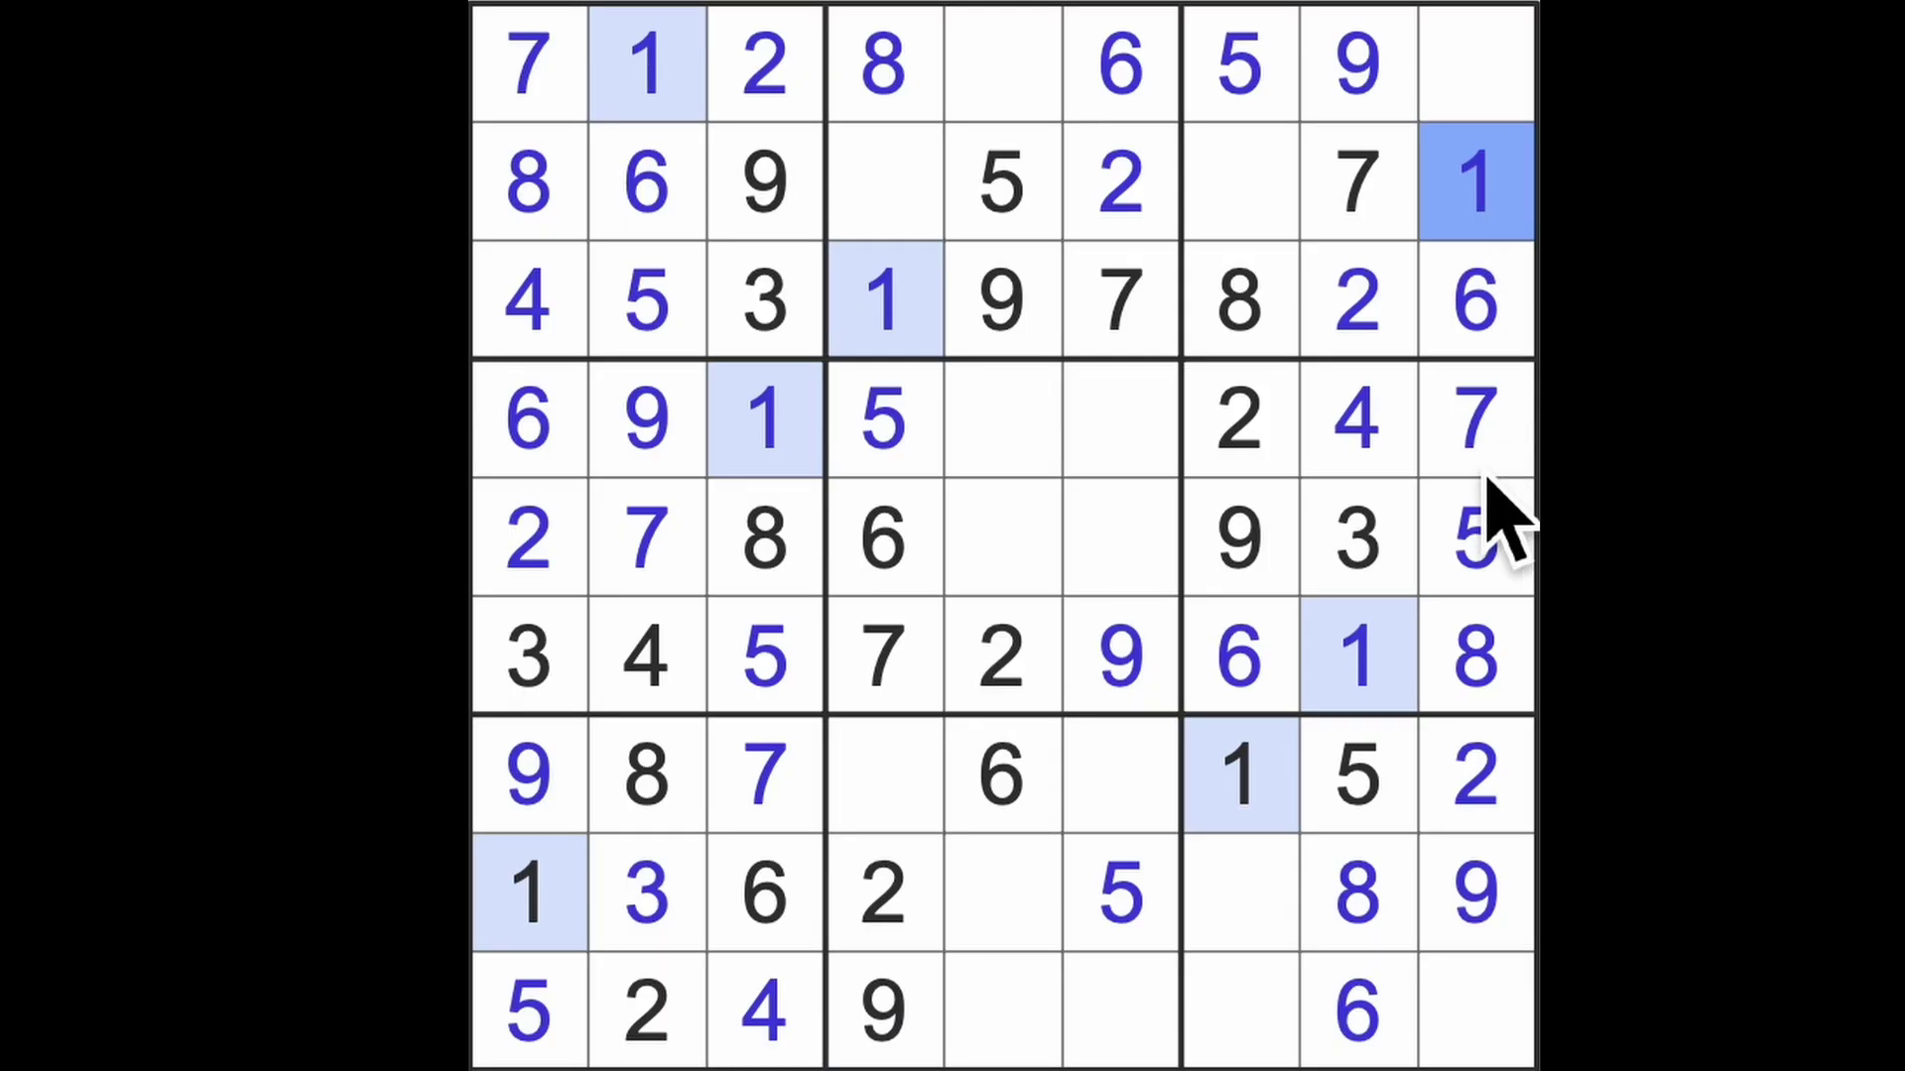
{"action": "left_click", "coordinate": [1357, 536]}
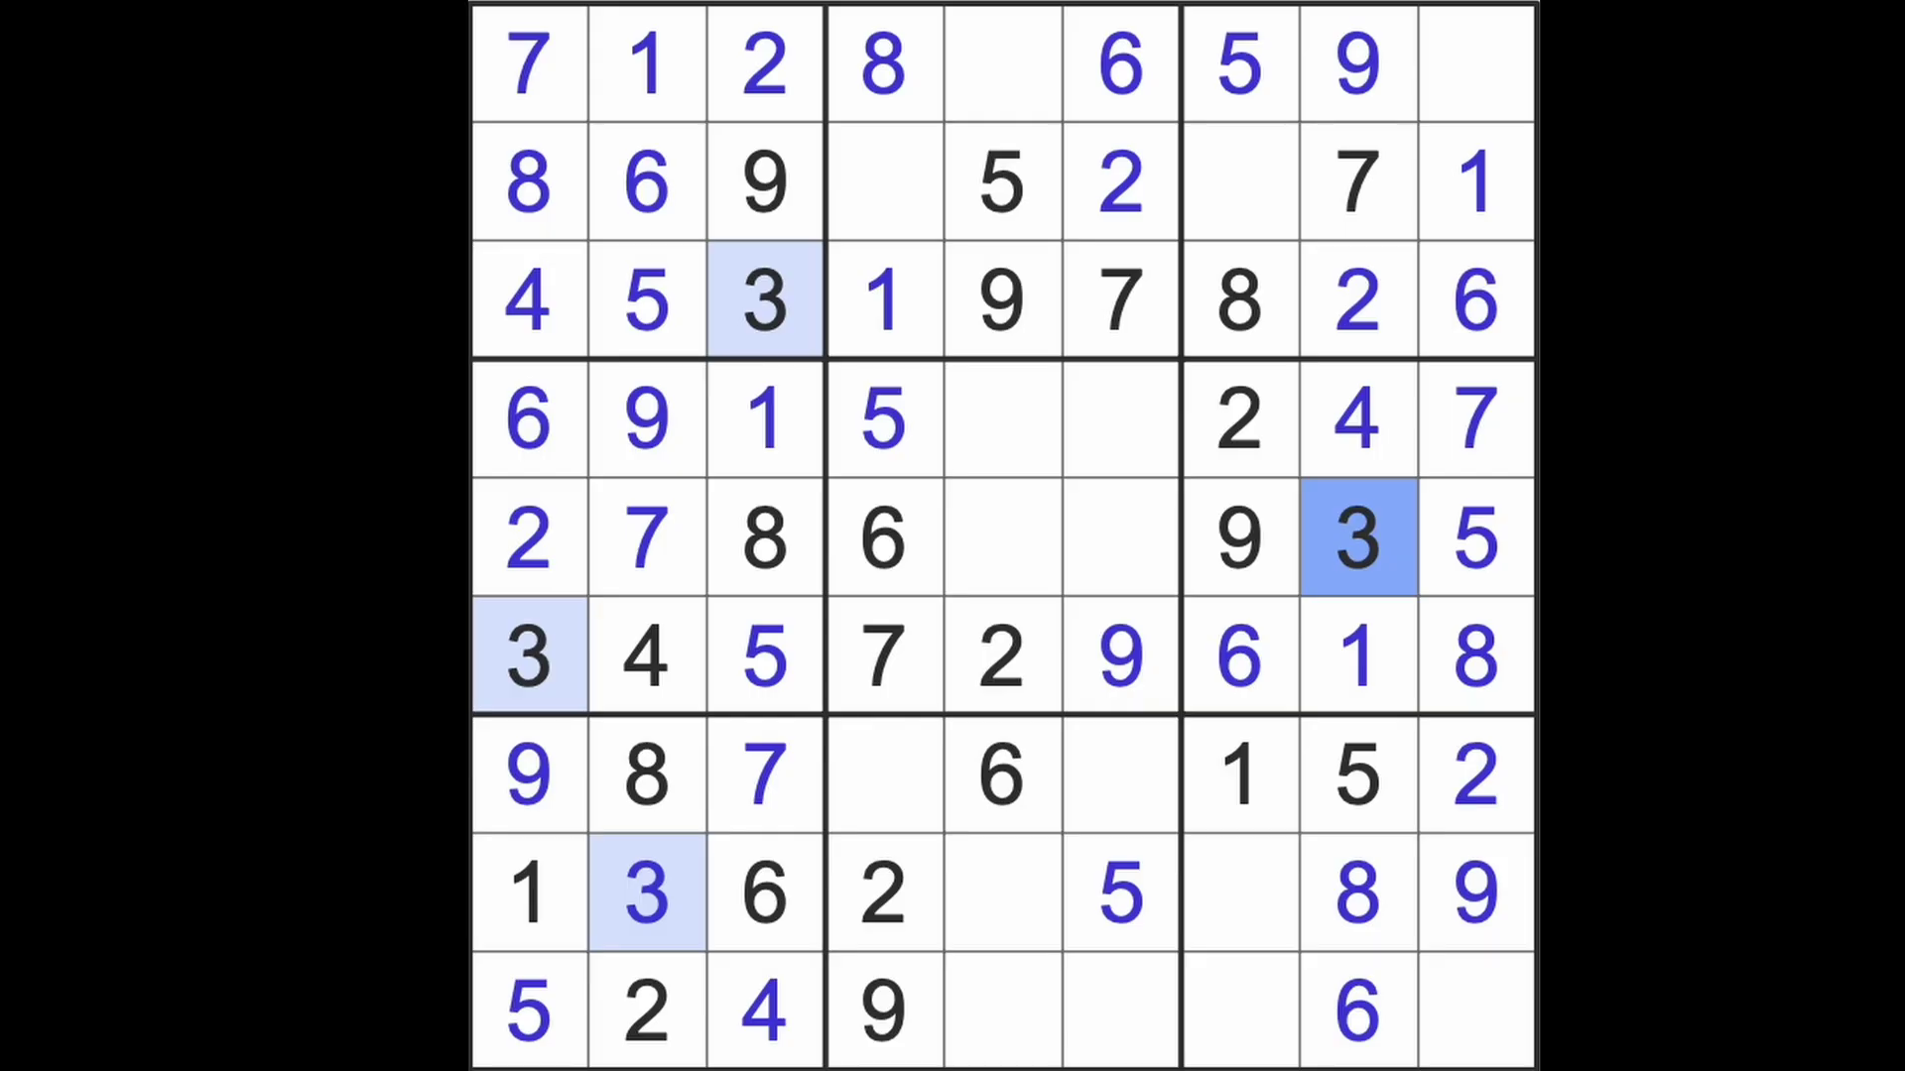
{"action": "left_click", "coordinate": [1357, 419]}
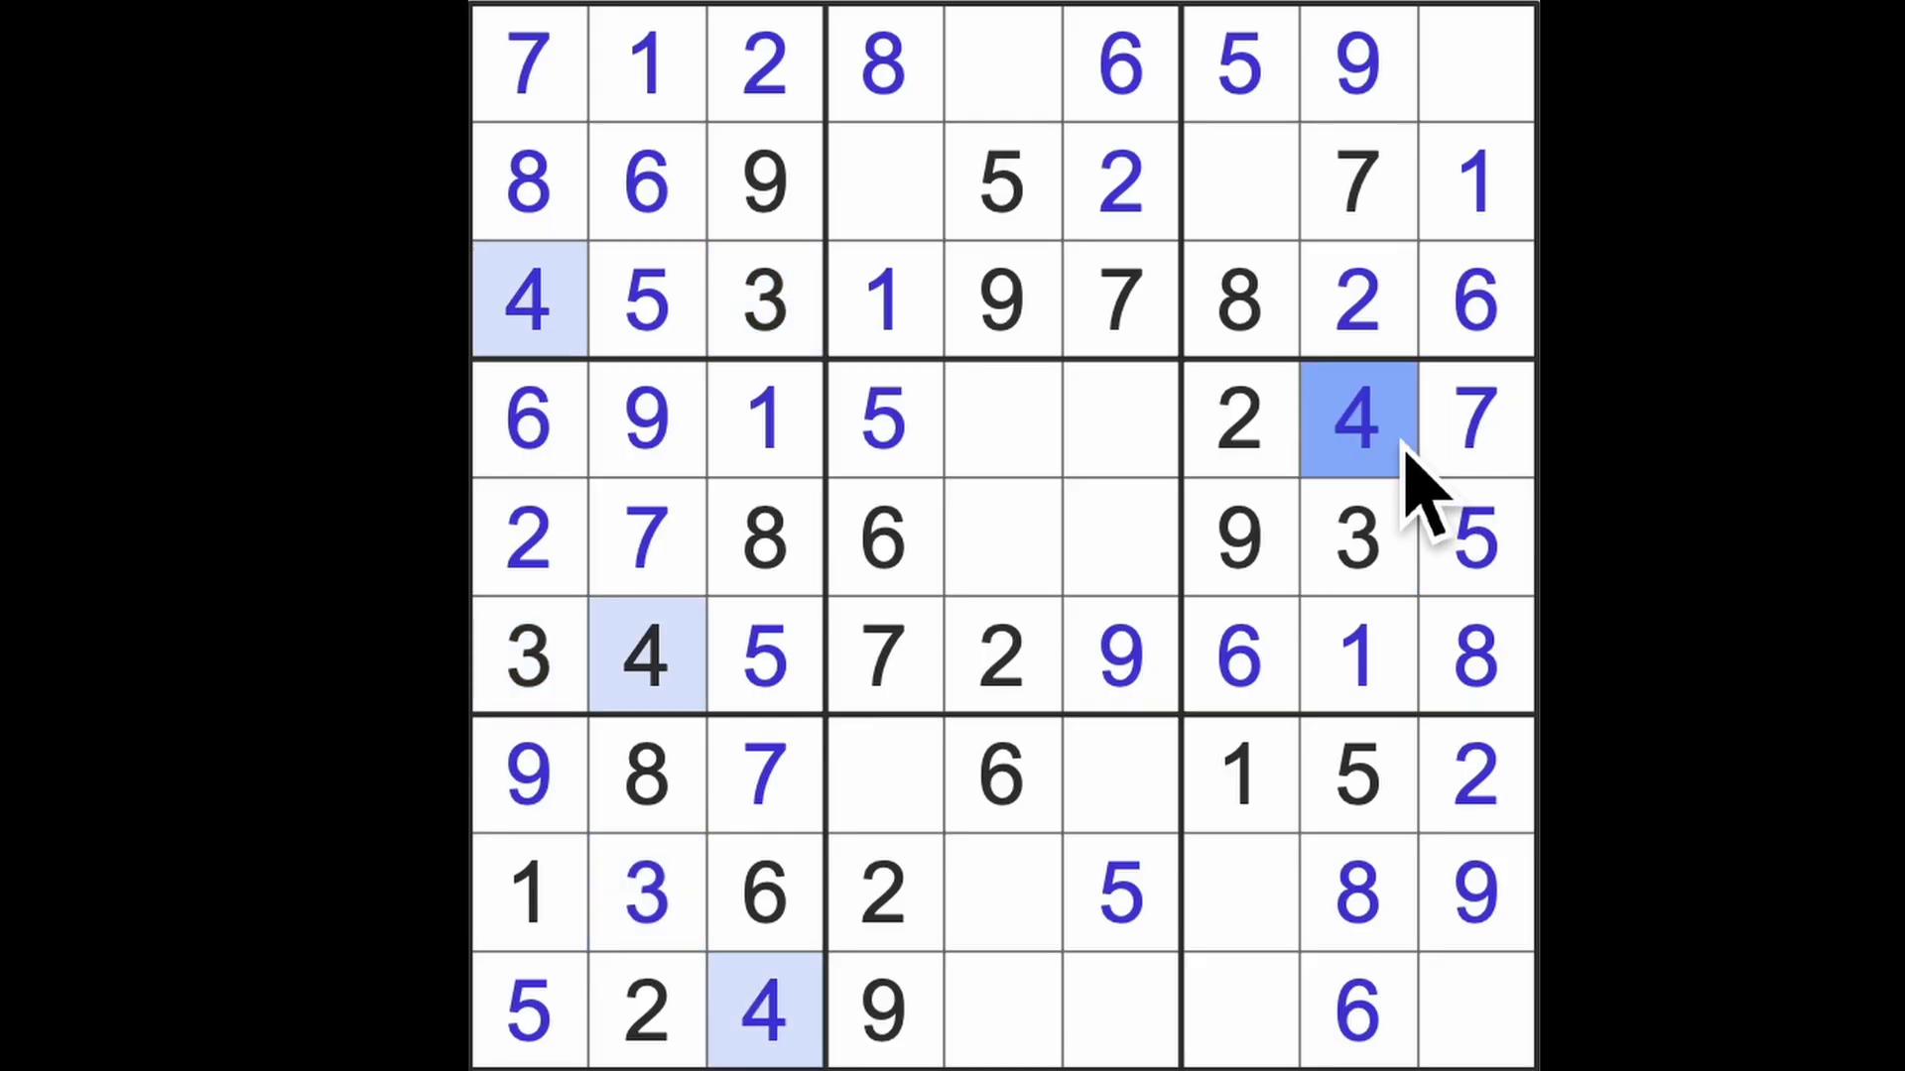
{"action": "left_click_drag", "start_coordinate": [763, 1012], "coordinate": [1333, 1012]}
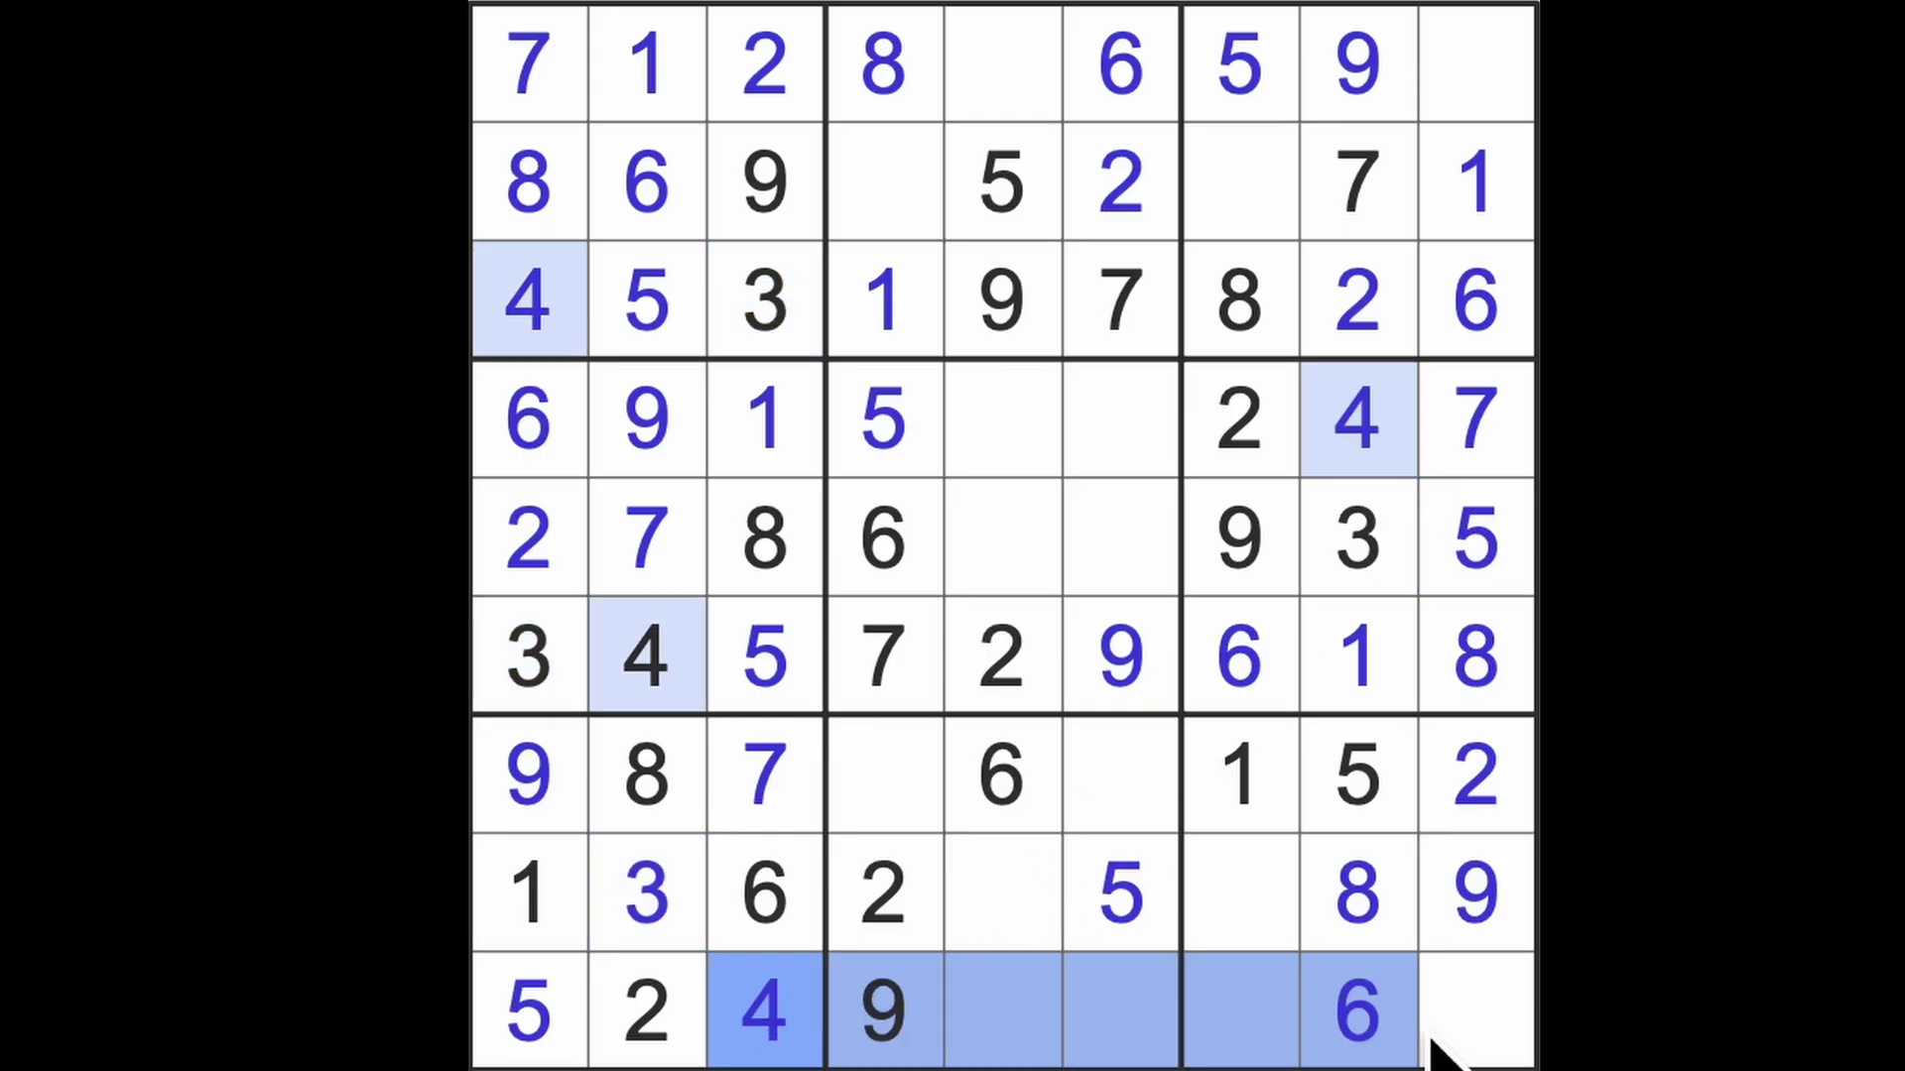
{"action": "left_click", "coordinate": [1239, 894]}
{"action": "type", "text": "4"}
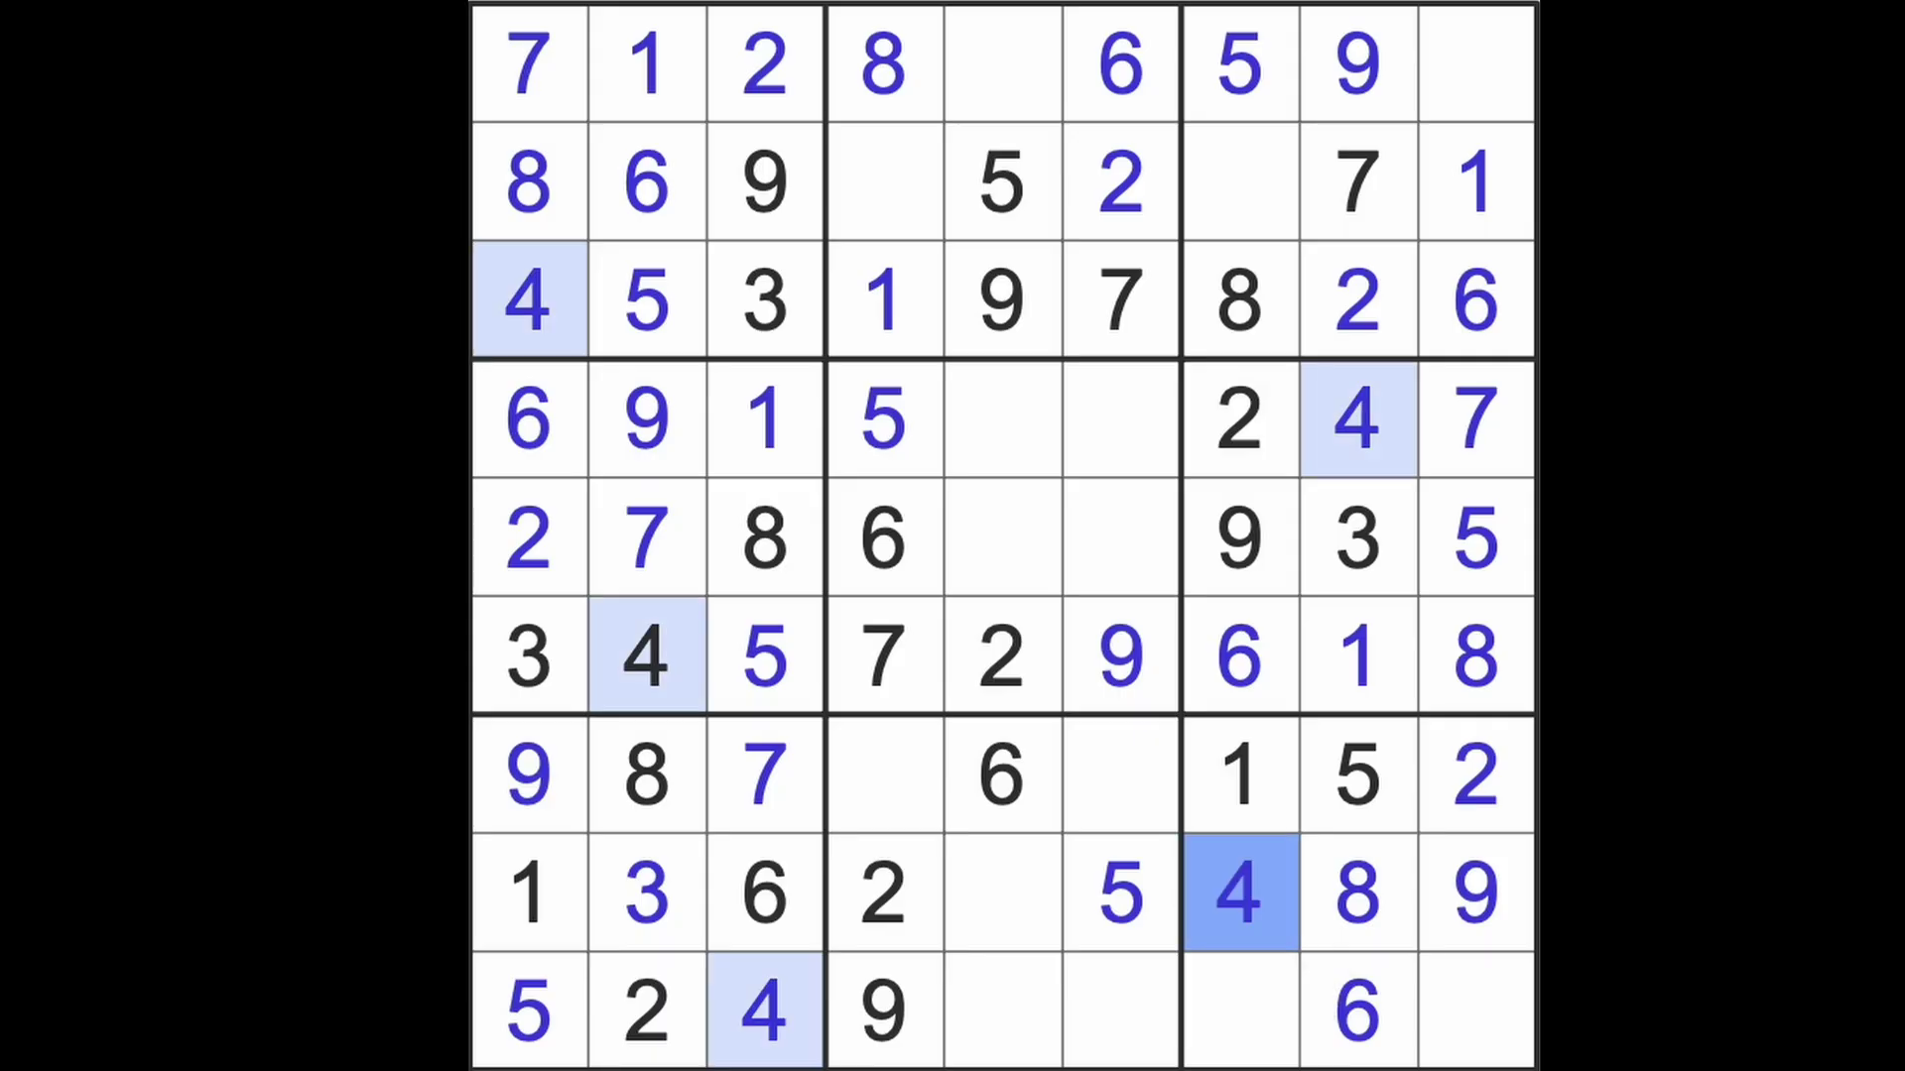
Put 7 at row 9, column 7 and 3 at row 9, column 9, completing the lower-right box
{"action": "left_click", "coordinate": [1251, 1012]}
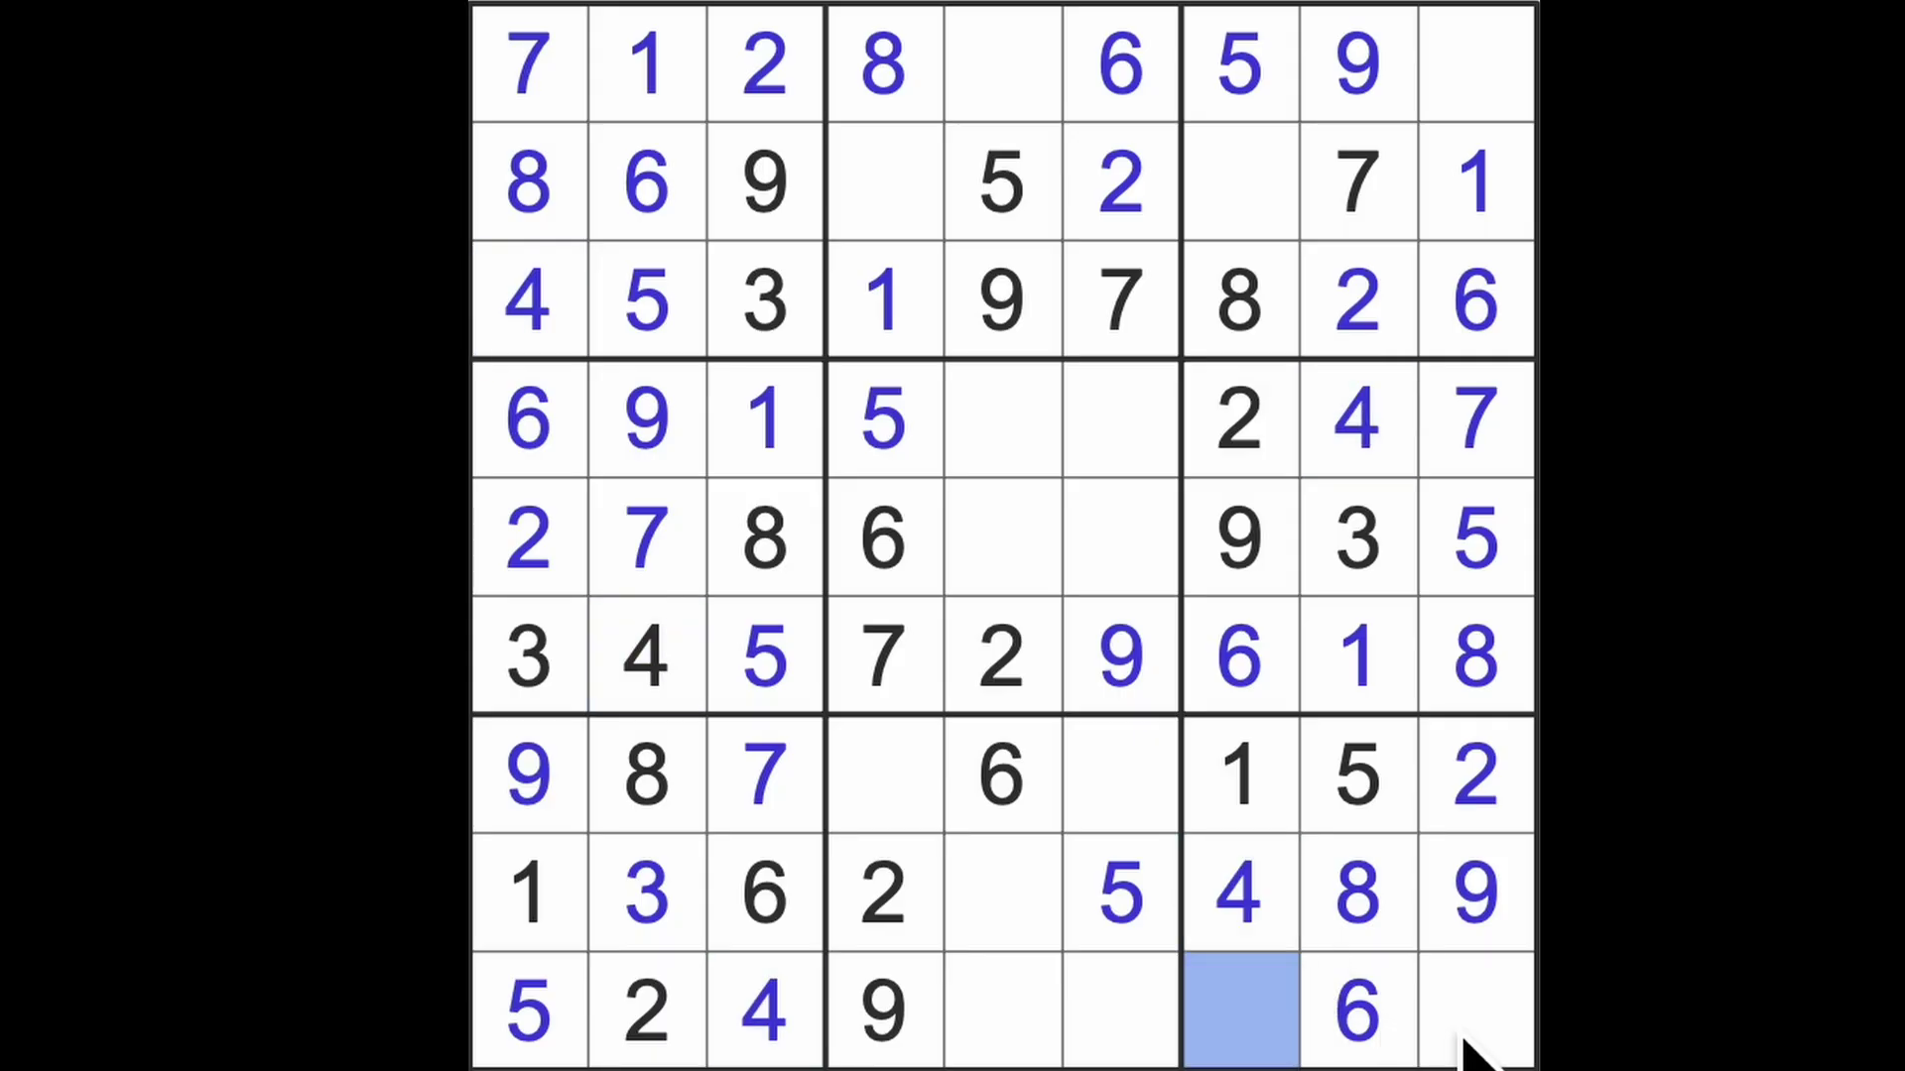
{"action": "left_click", "coordinate": [1474, 1012], "text": "ctrl"}
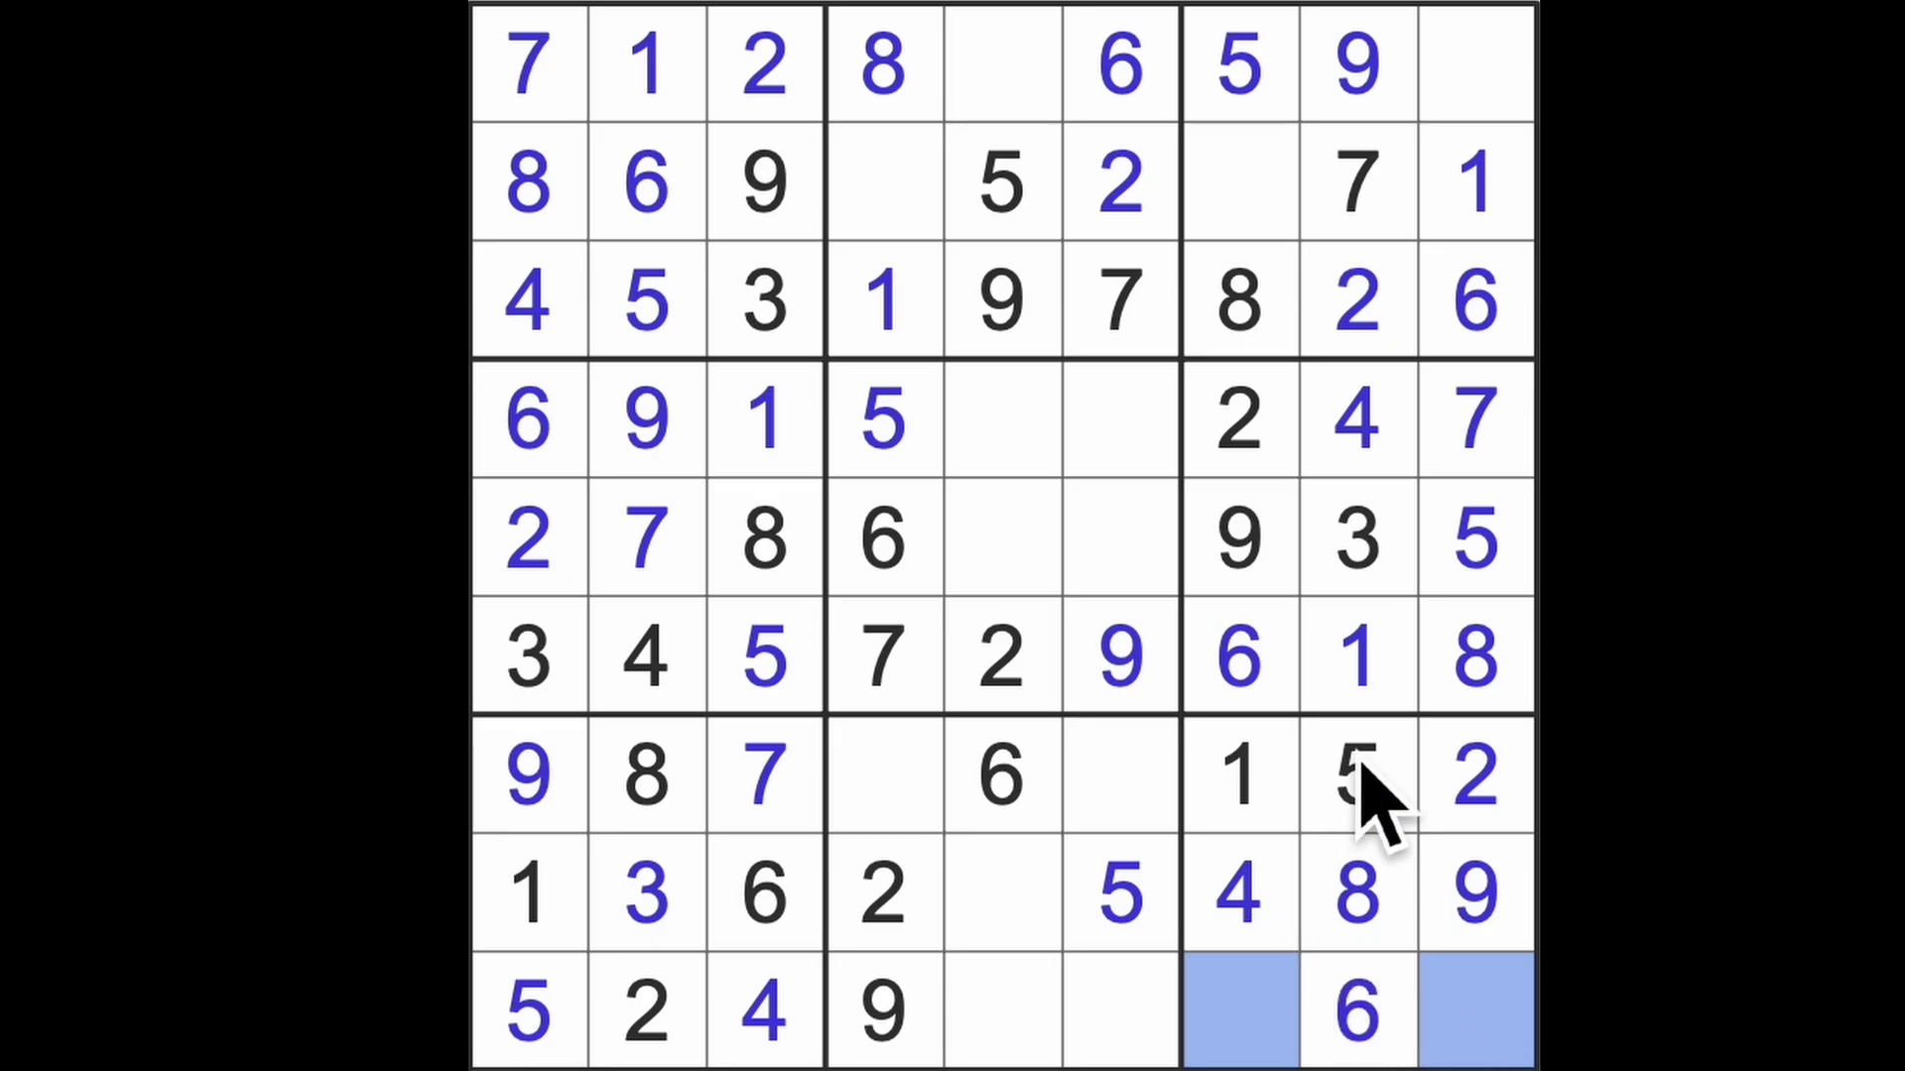
{"action": "left_click", "coordinate": [1474, 417]}
{"action": "left_click", "coordinate": [1473, 1013], "text": "shift"}
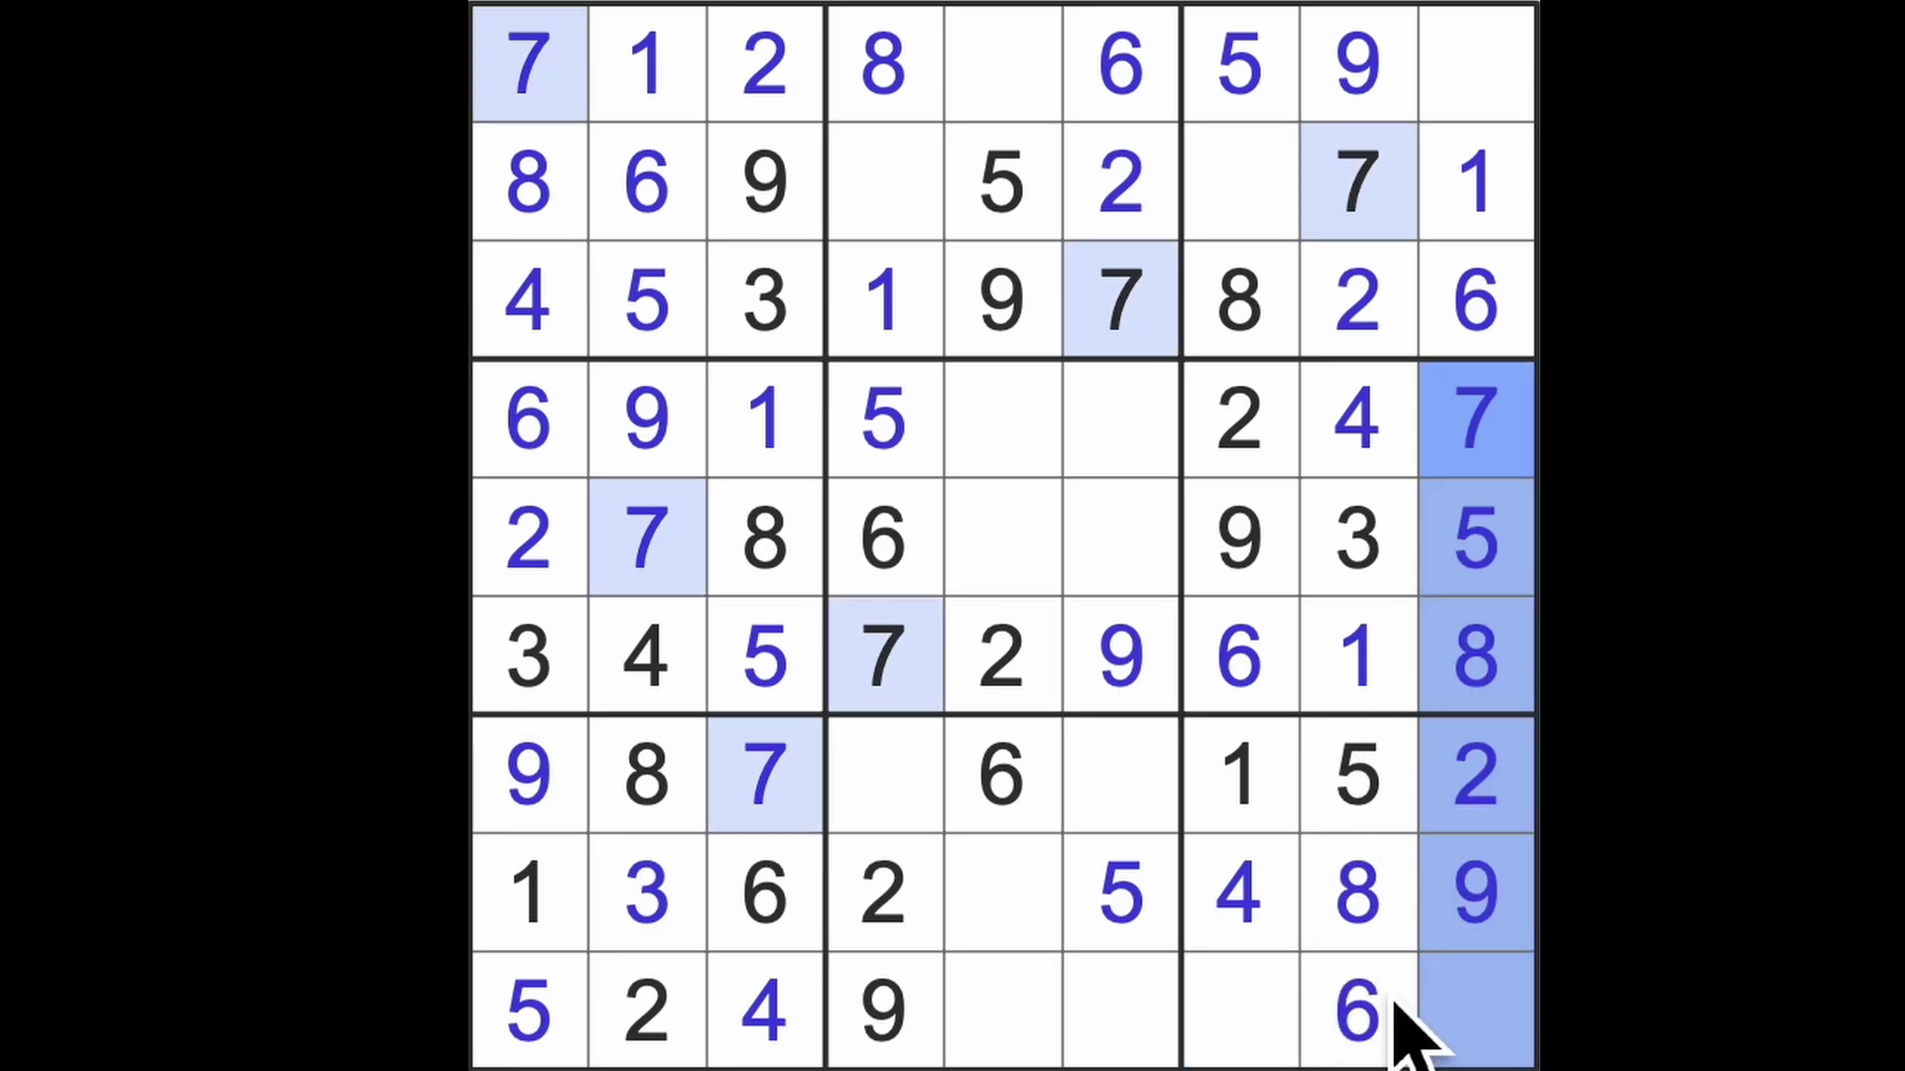
{"action": "left_click", "coordinate": [1250, 1019]}
{"action": "type", "text": "7"}
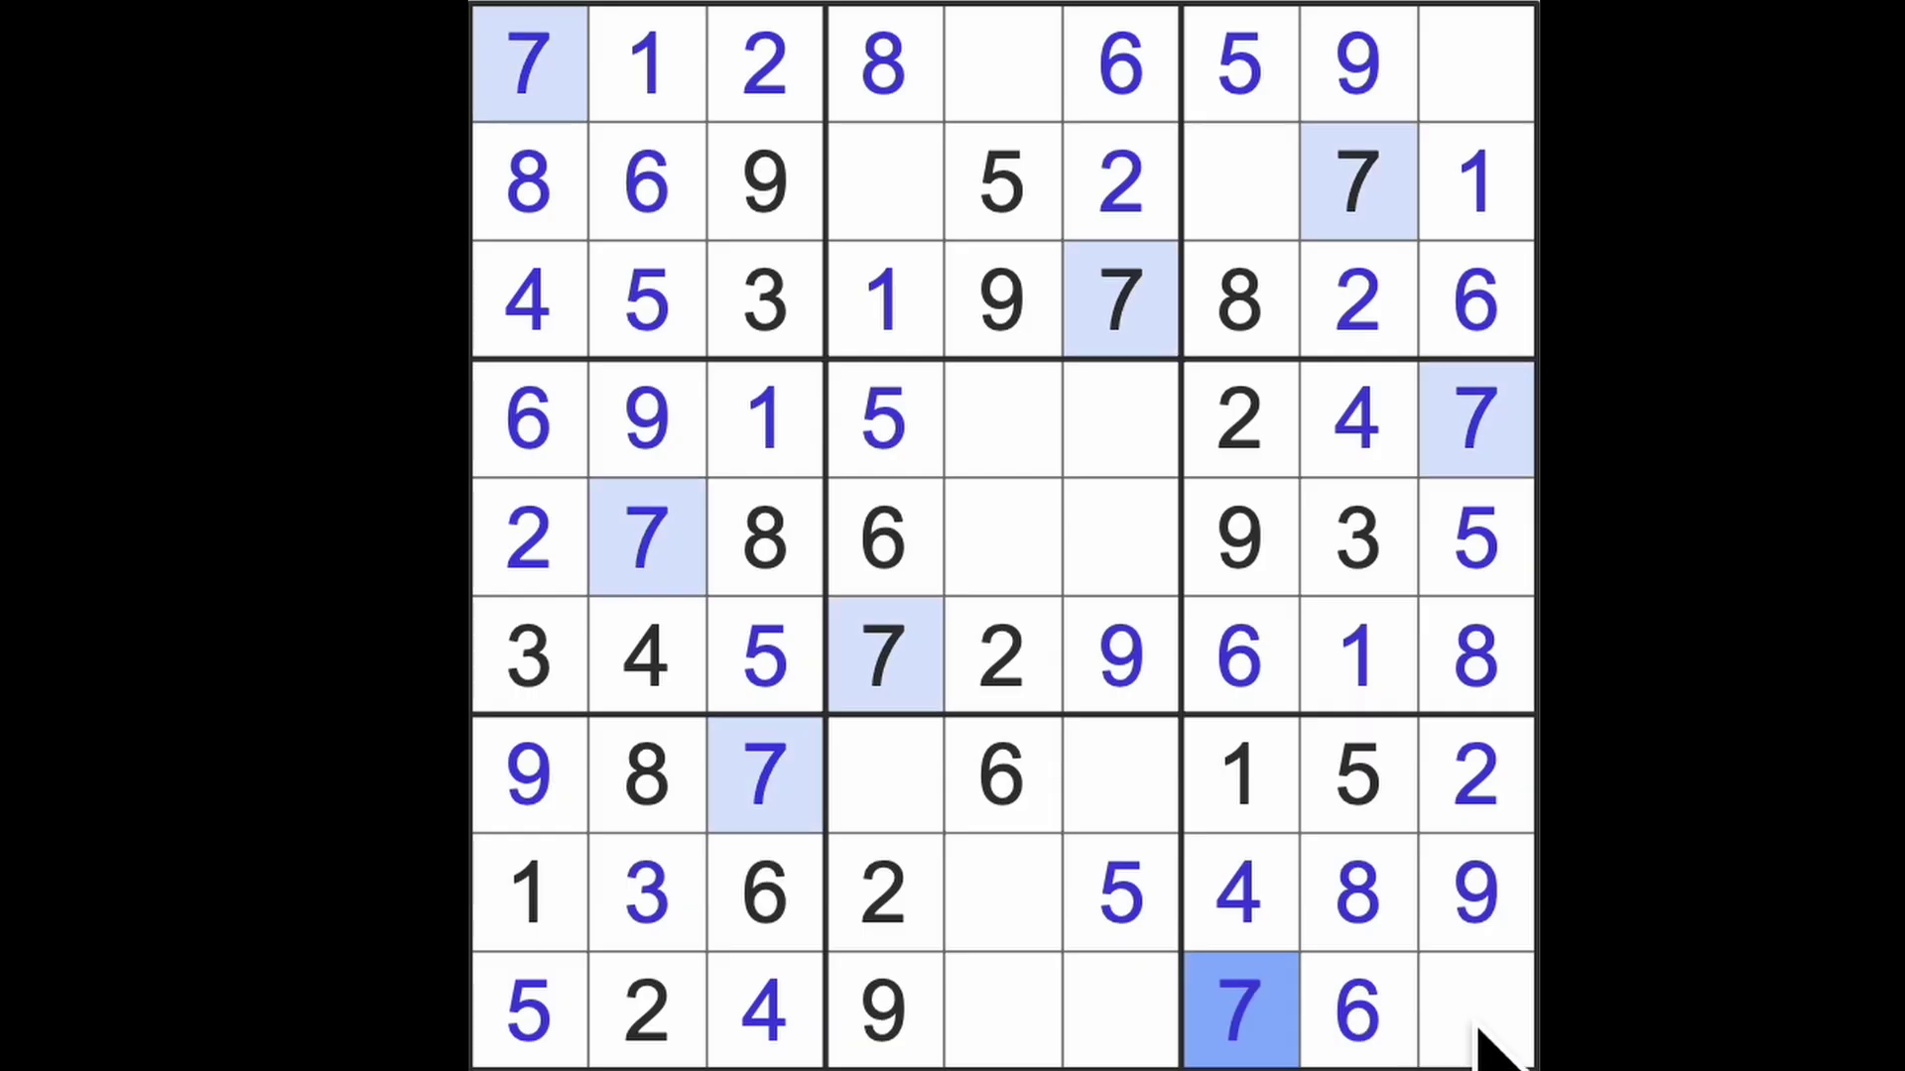
{"action": "left_click", "coordinate": [1477, 1019]}
{"action": "type", "text": "3"}
{"action": "left_click_drag", "start_coordinate": [1496, 1012], "coordinate": [1481, 297]}
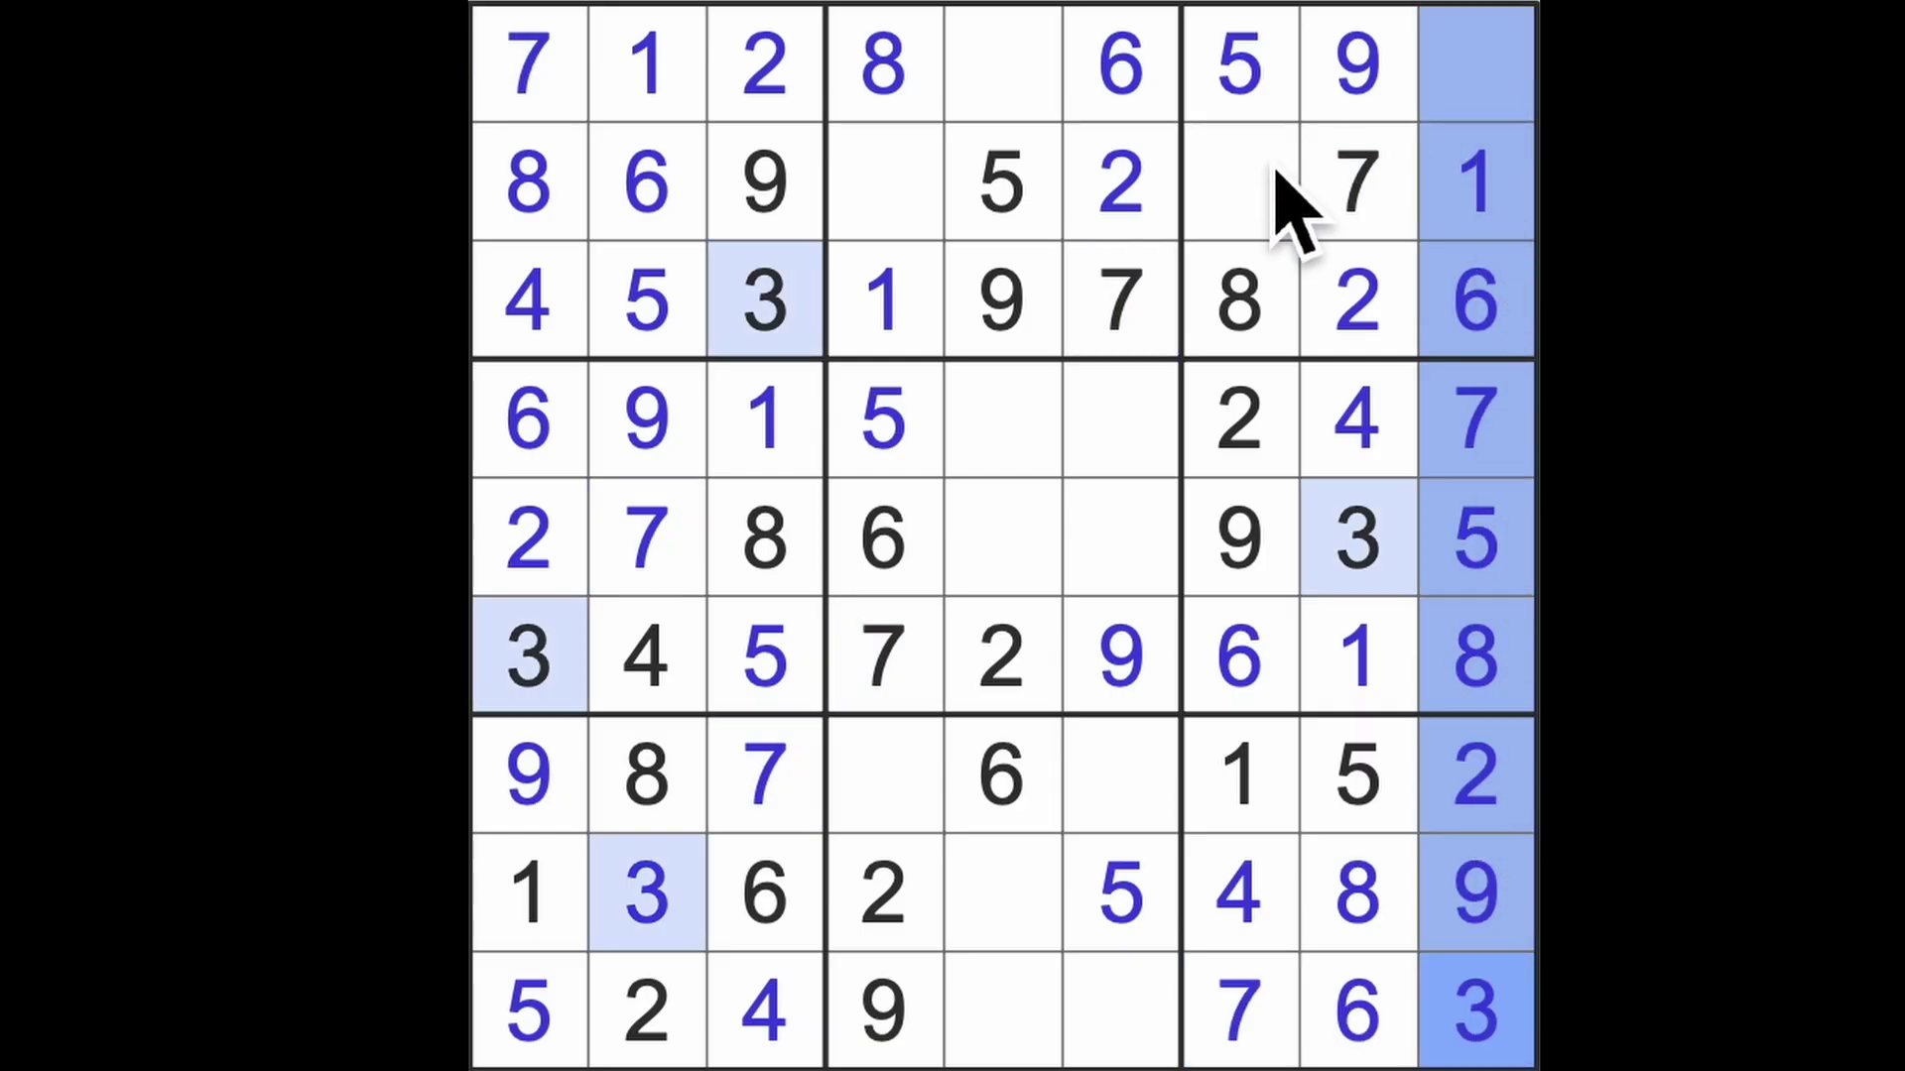
Fill the top cells: 3 at r2c7, 4 at r1c9, 4 at r2c4, 3 at r1c5
{"action": "left_click", "coordinate": [1244, 179]}
{"action": "type", "text": "3"}
{"action": "left_click", "coordinate": [1476, 63]}
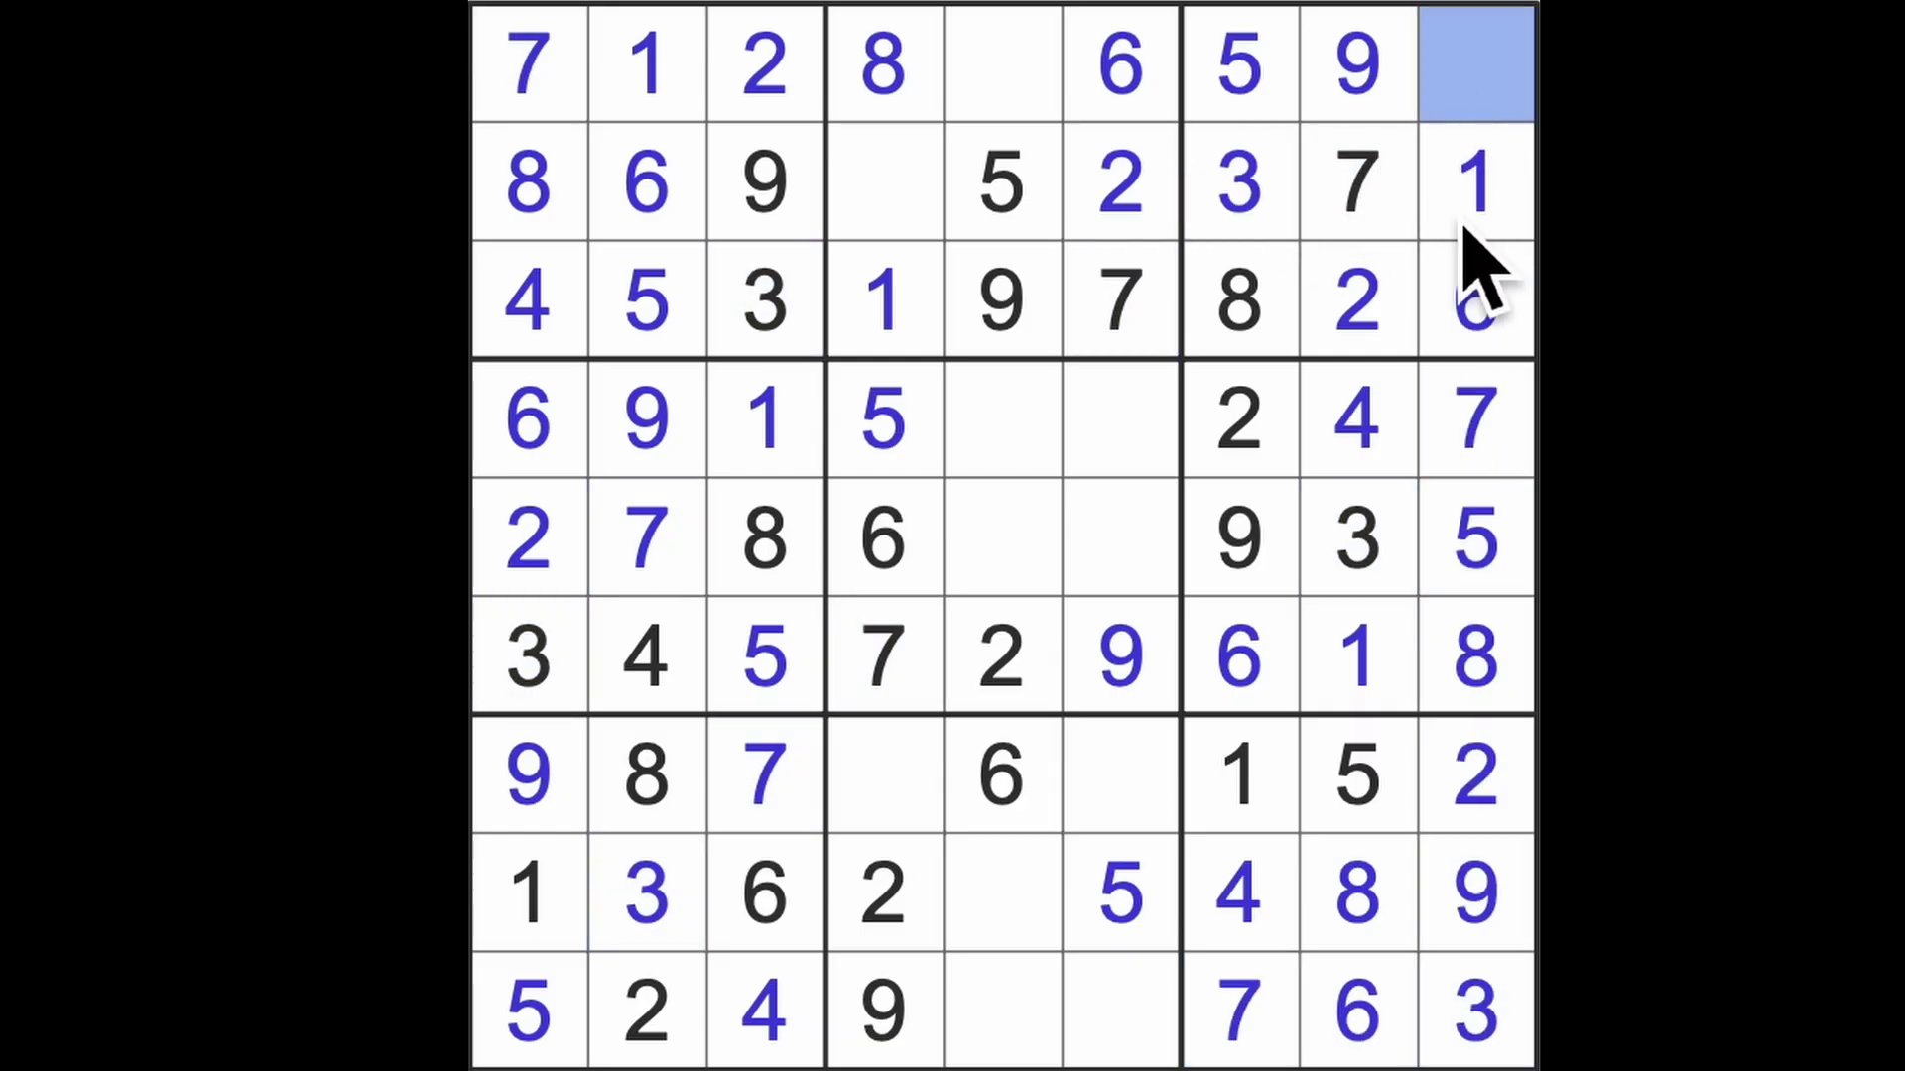
{"action": "type", "text": "4"}
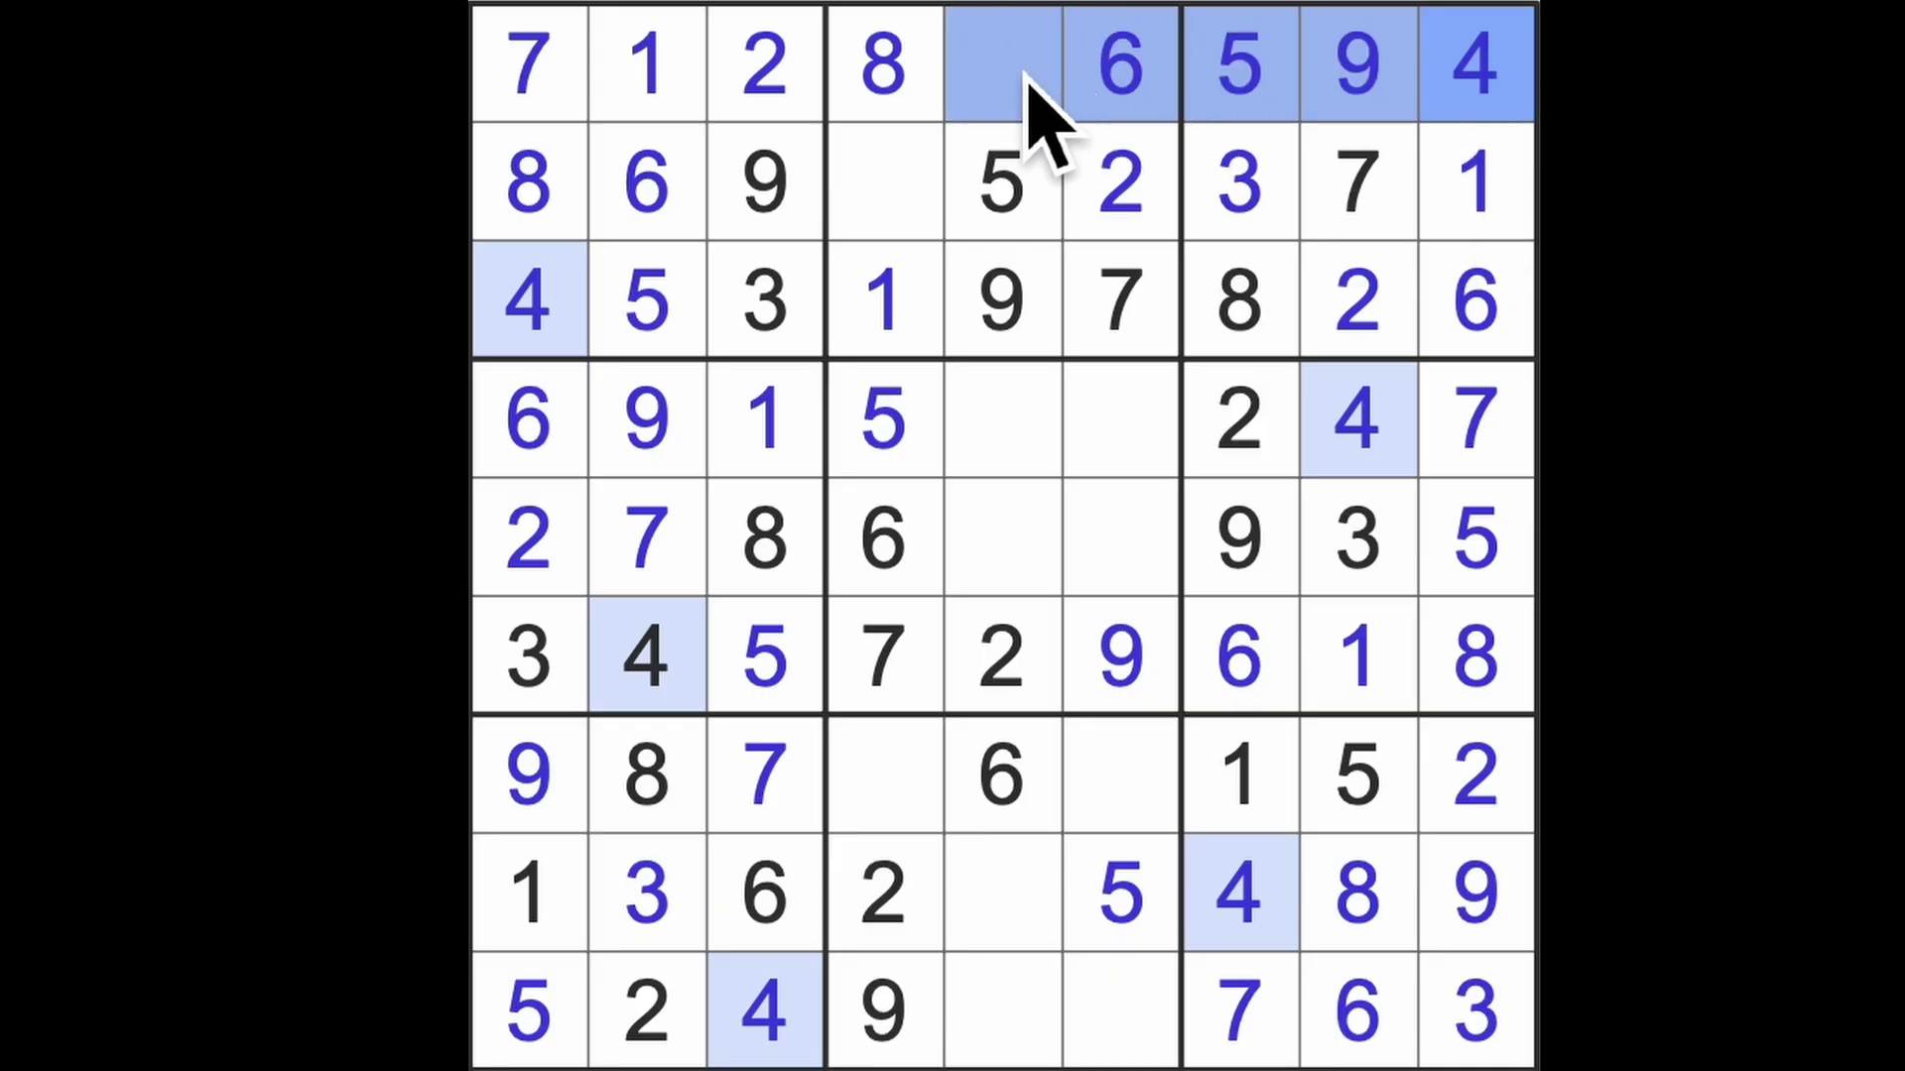
{"action": "left_click", "coordinate": [885, 181]}
{"action": "type", "text": "4"}
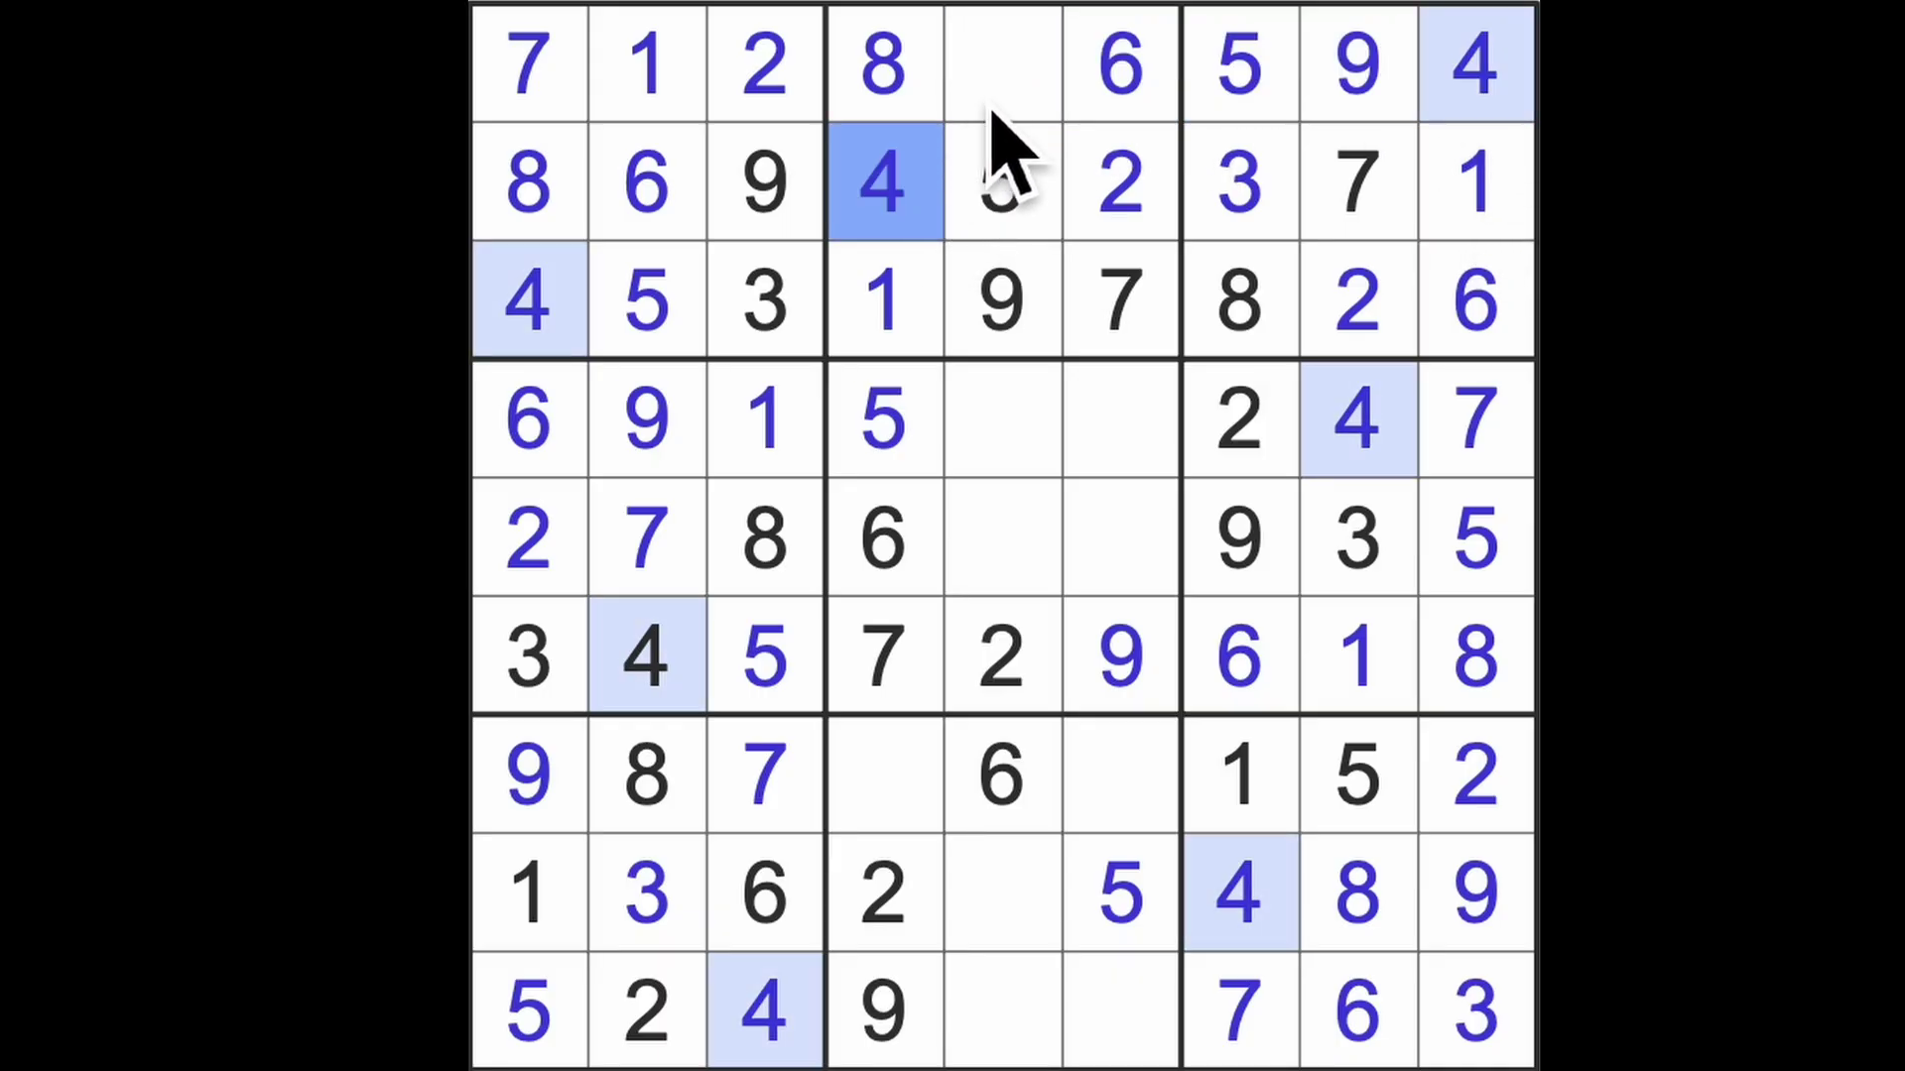
{"action": "left_click", "coordinate": [1004, 67]}
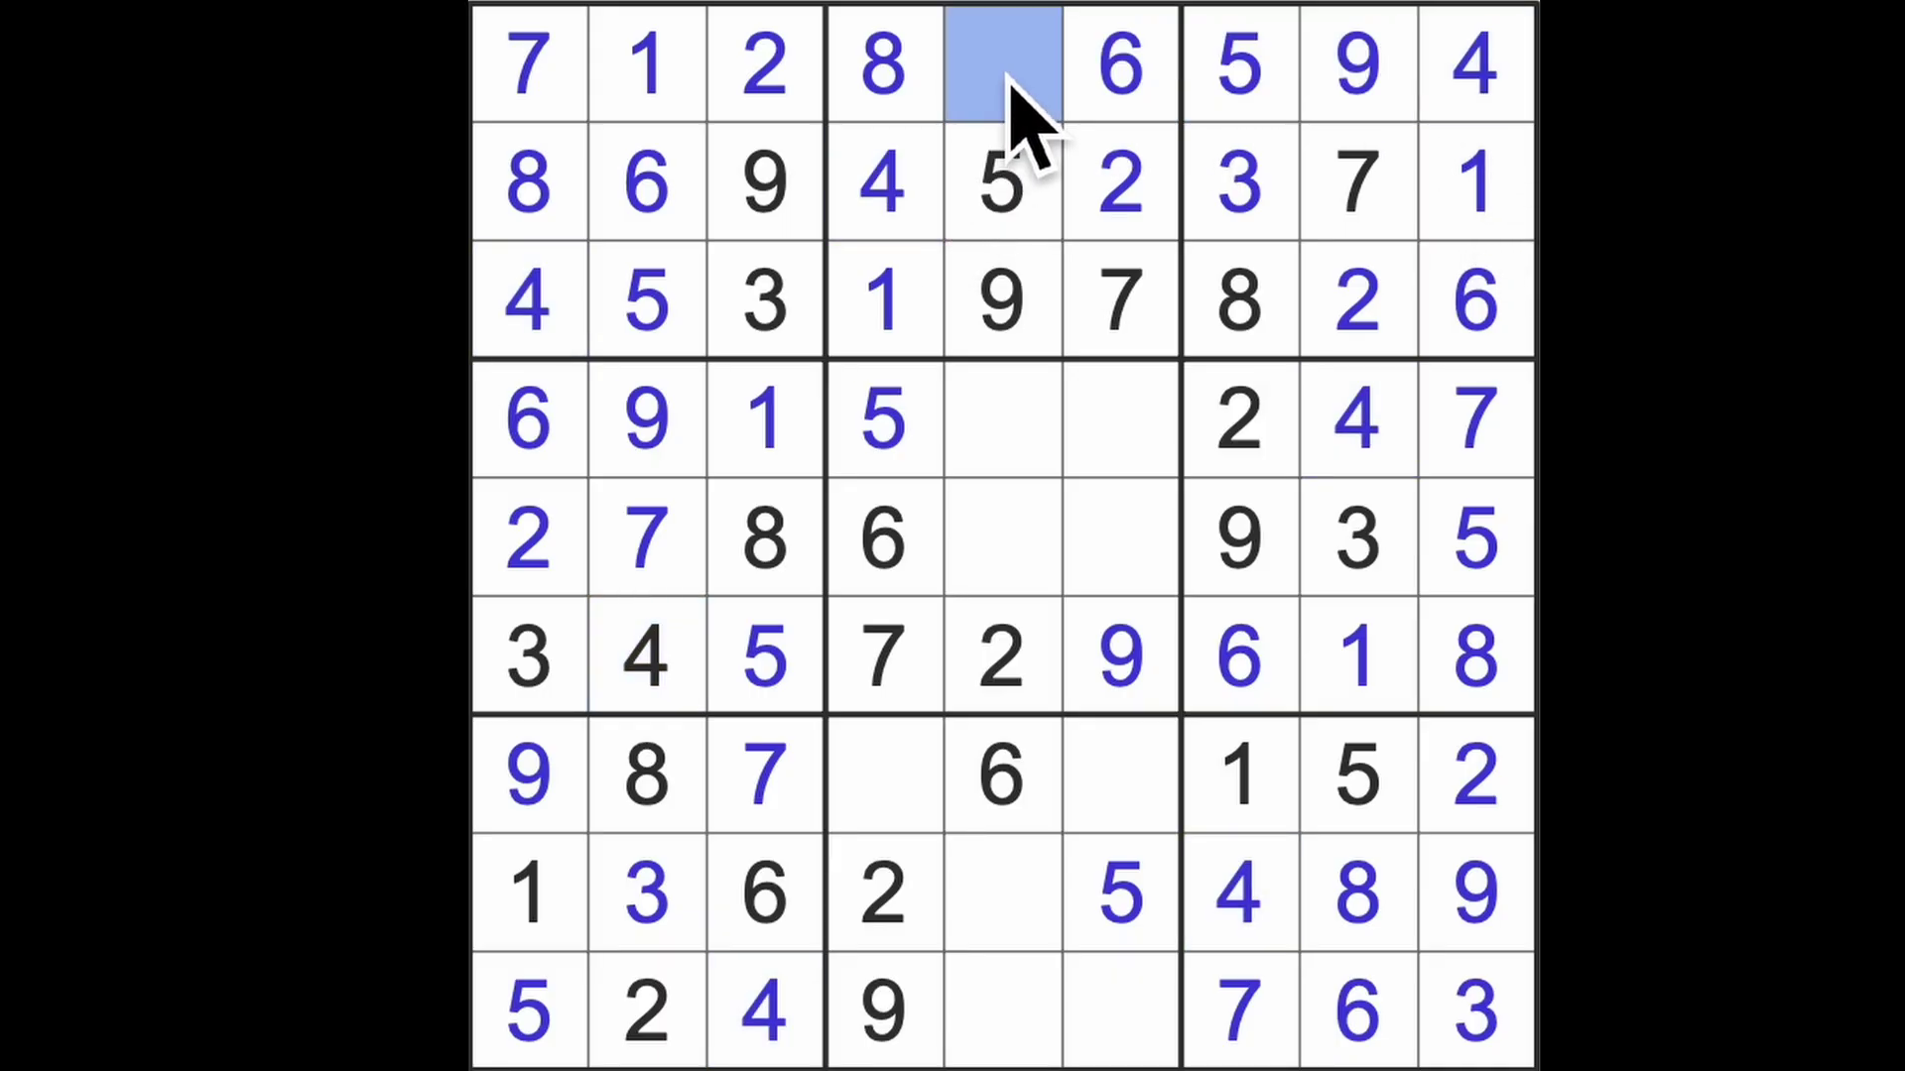
{"action": "type", "text": "3"}
{"action": "left_click_drag", "start_coordinate": [1001, 74], "coordinate": [1001, 544]}
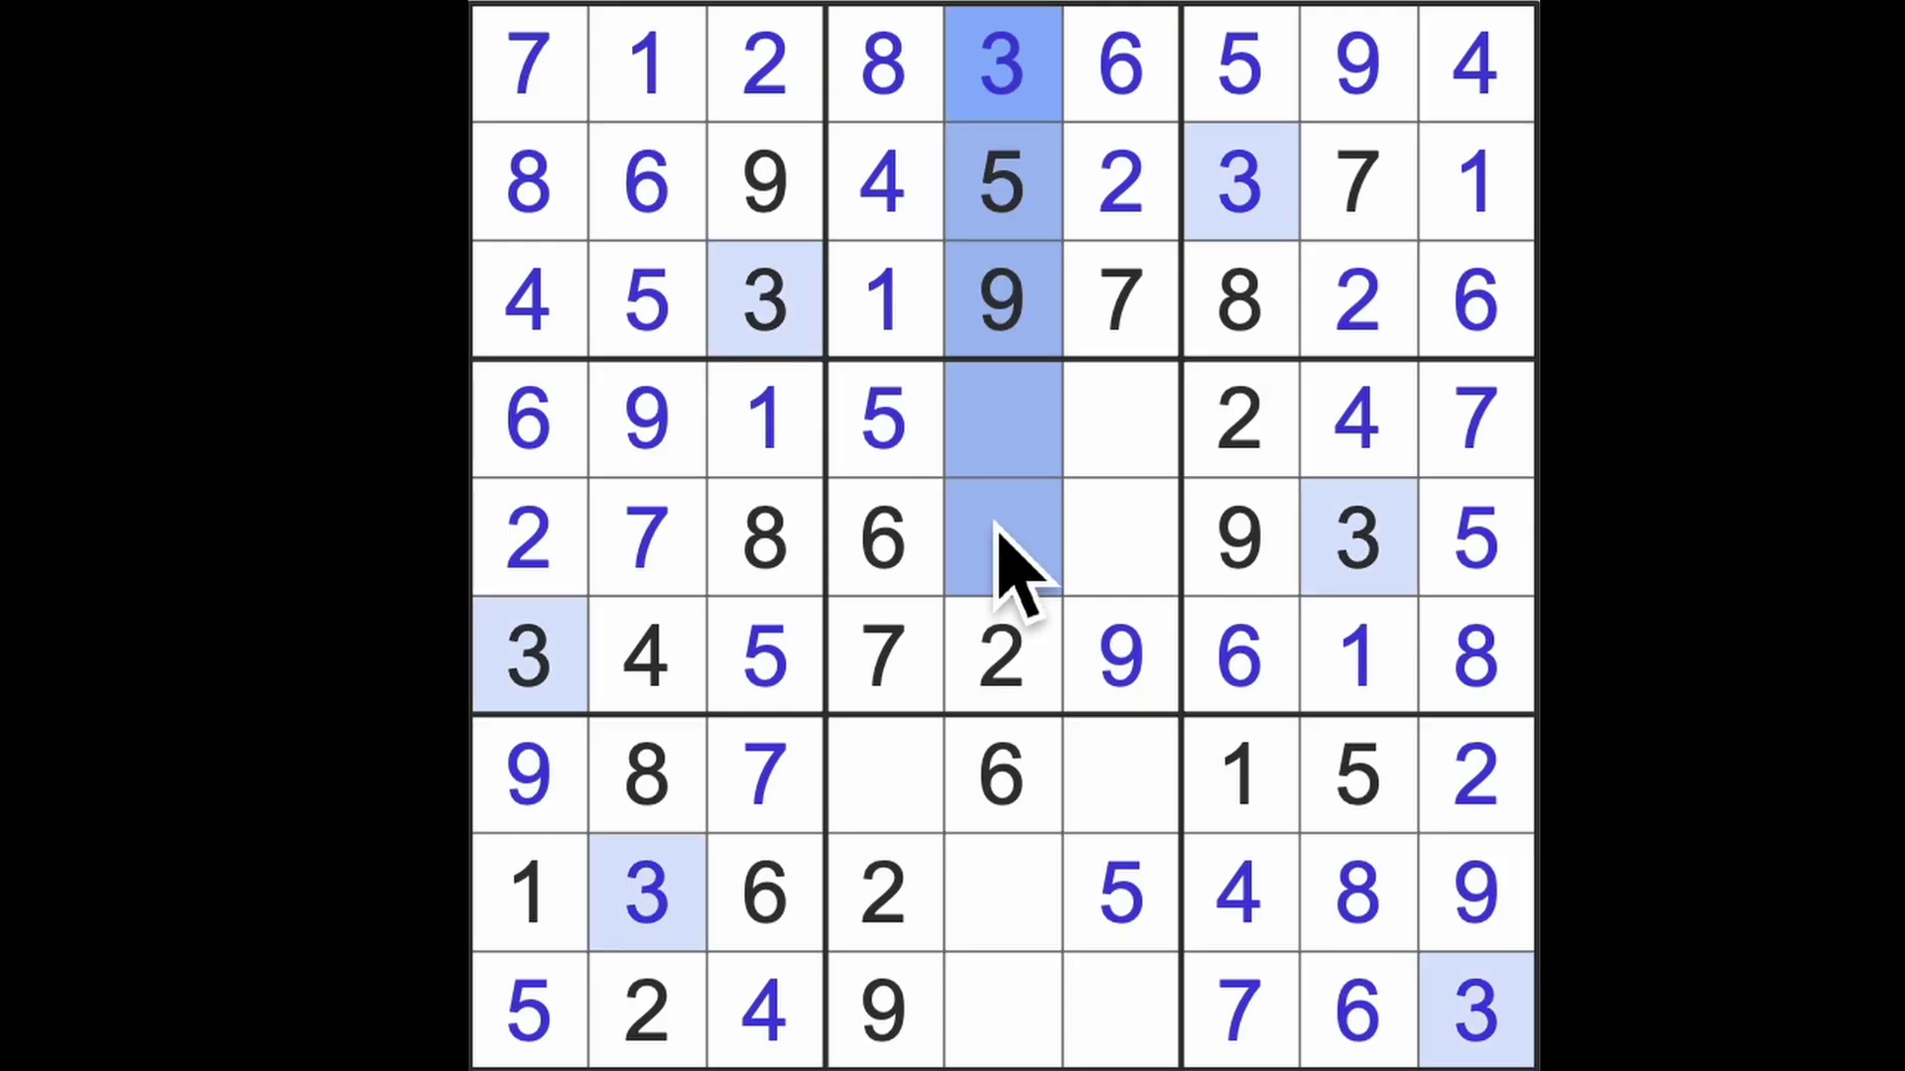
Fill 3 at row 4, column 6, 3 at row 7, column 4 and 4 at row 7, column 6
{"action": "left_click", "coordinate": [1124, 419]}
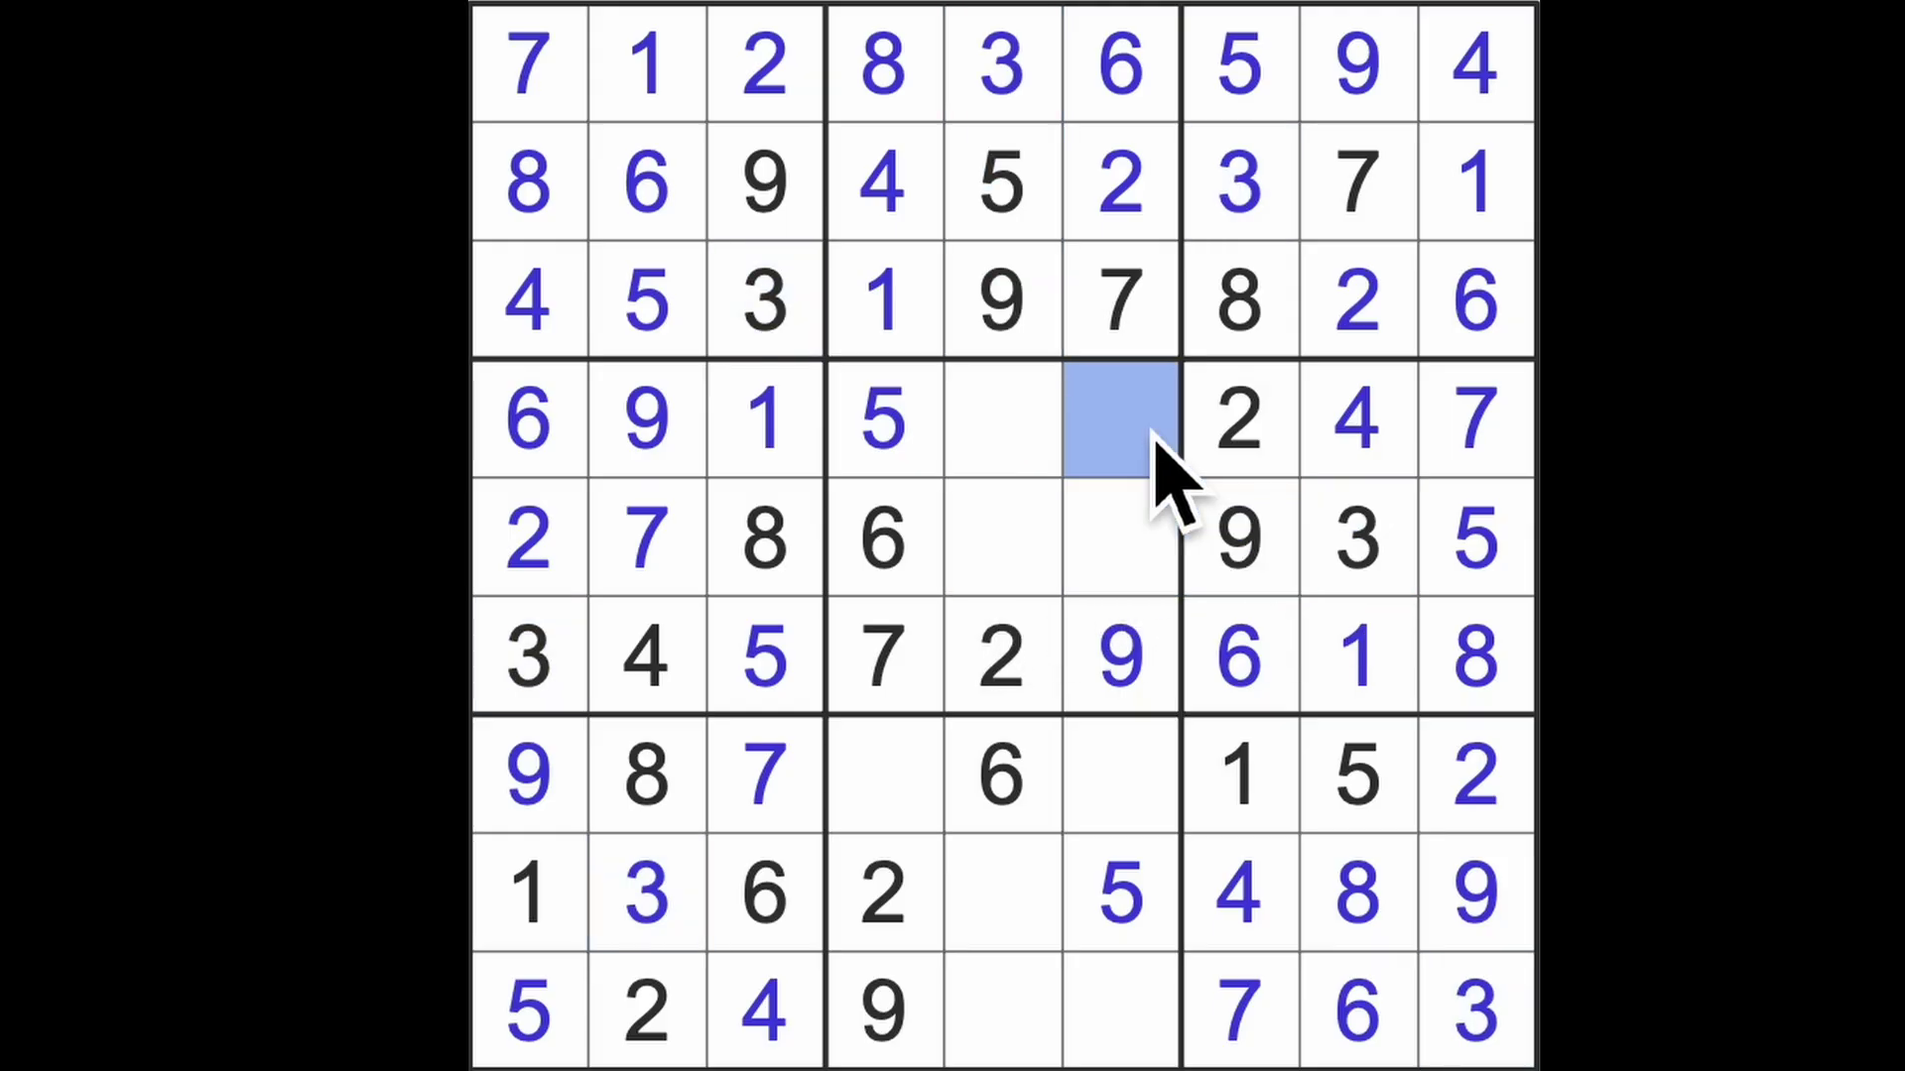
{"action": "type", "text": "3"}
{"action": "left_click_drag", "start_coordinate": [1123, 420], "coordinate": [1124, 760]}
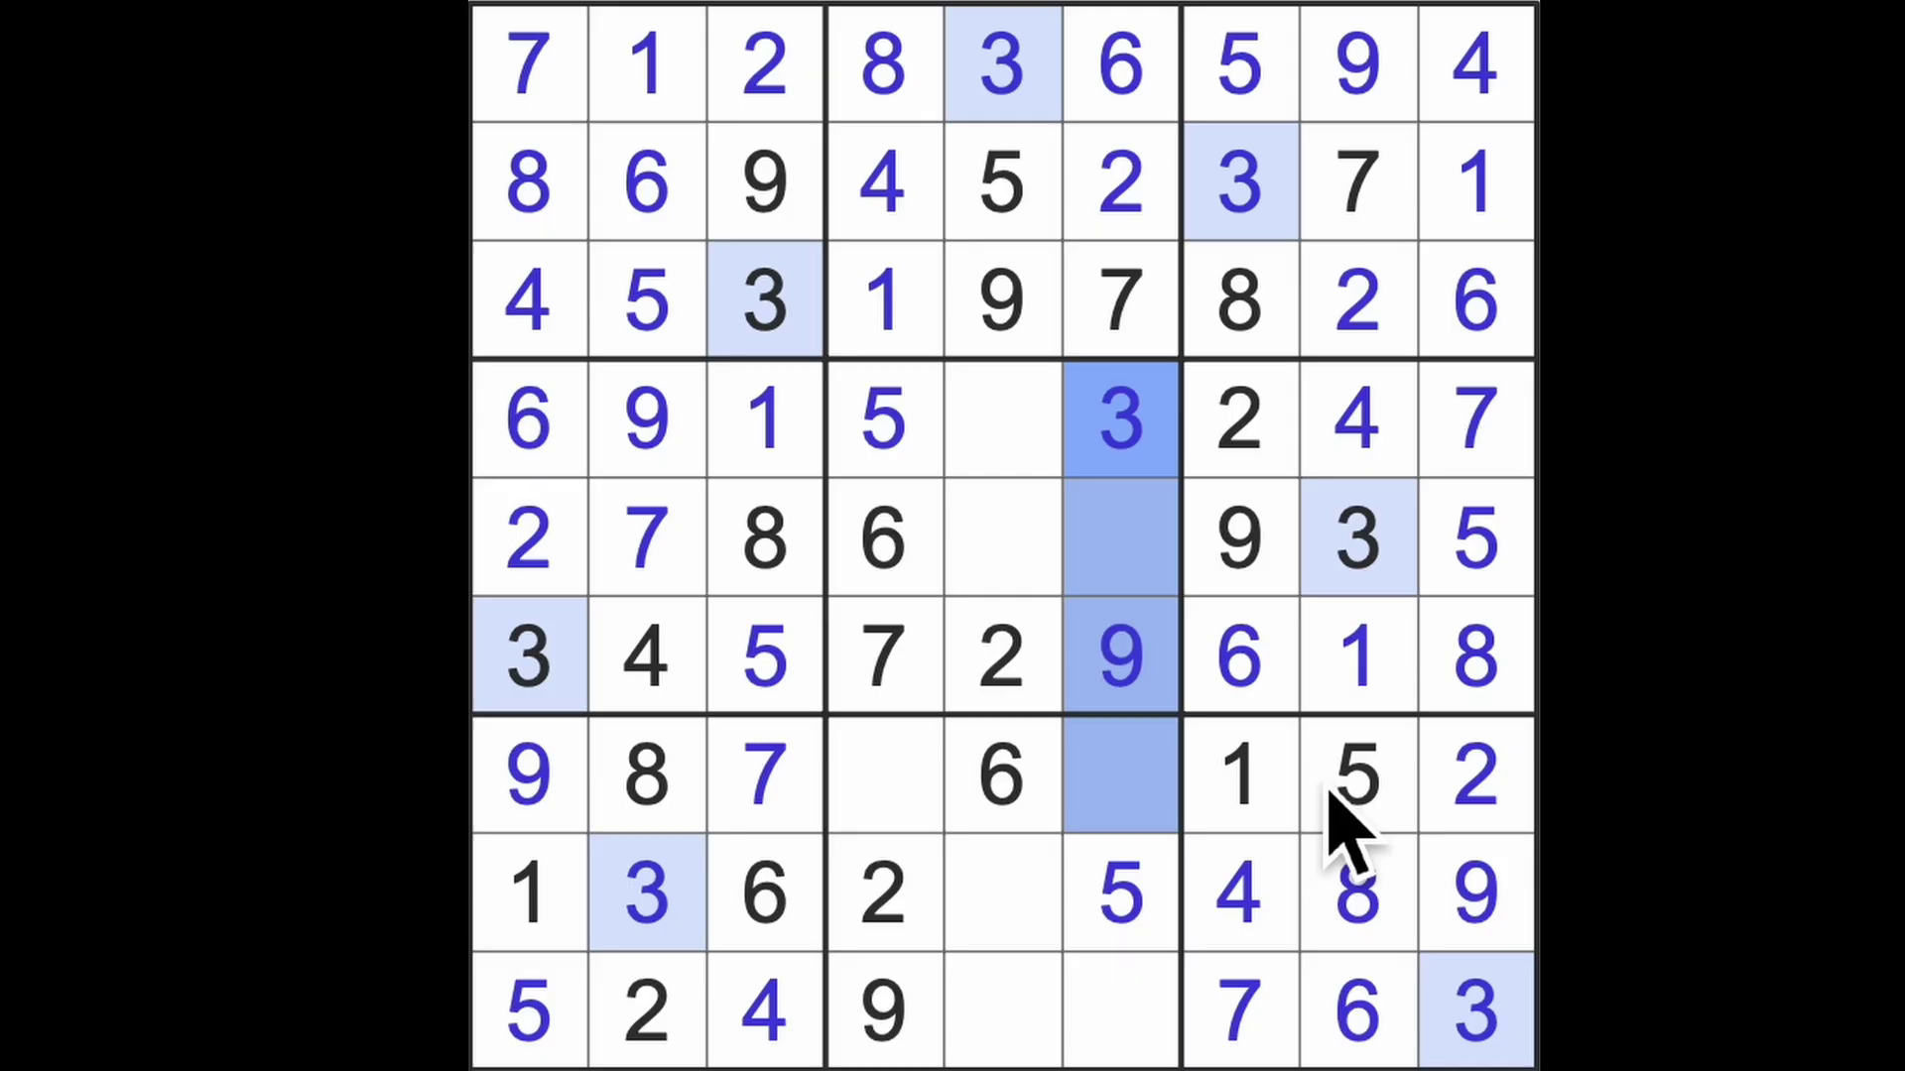
{"action": "left_click", "coordinate": [885, 775]}
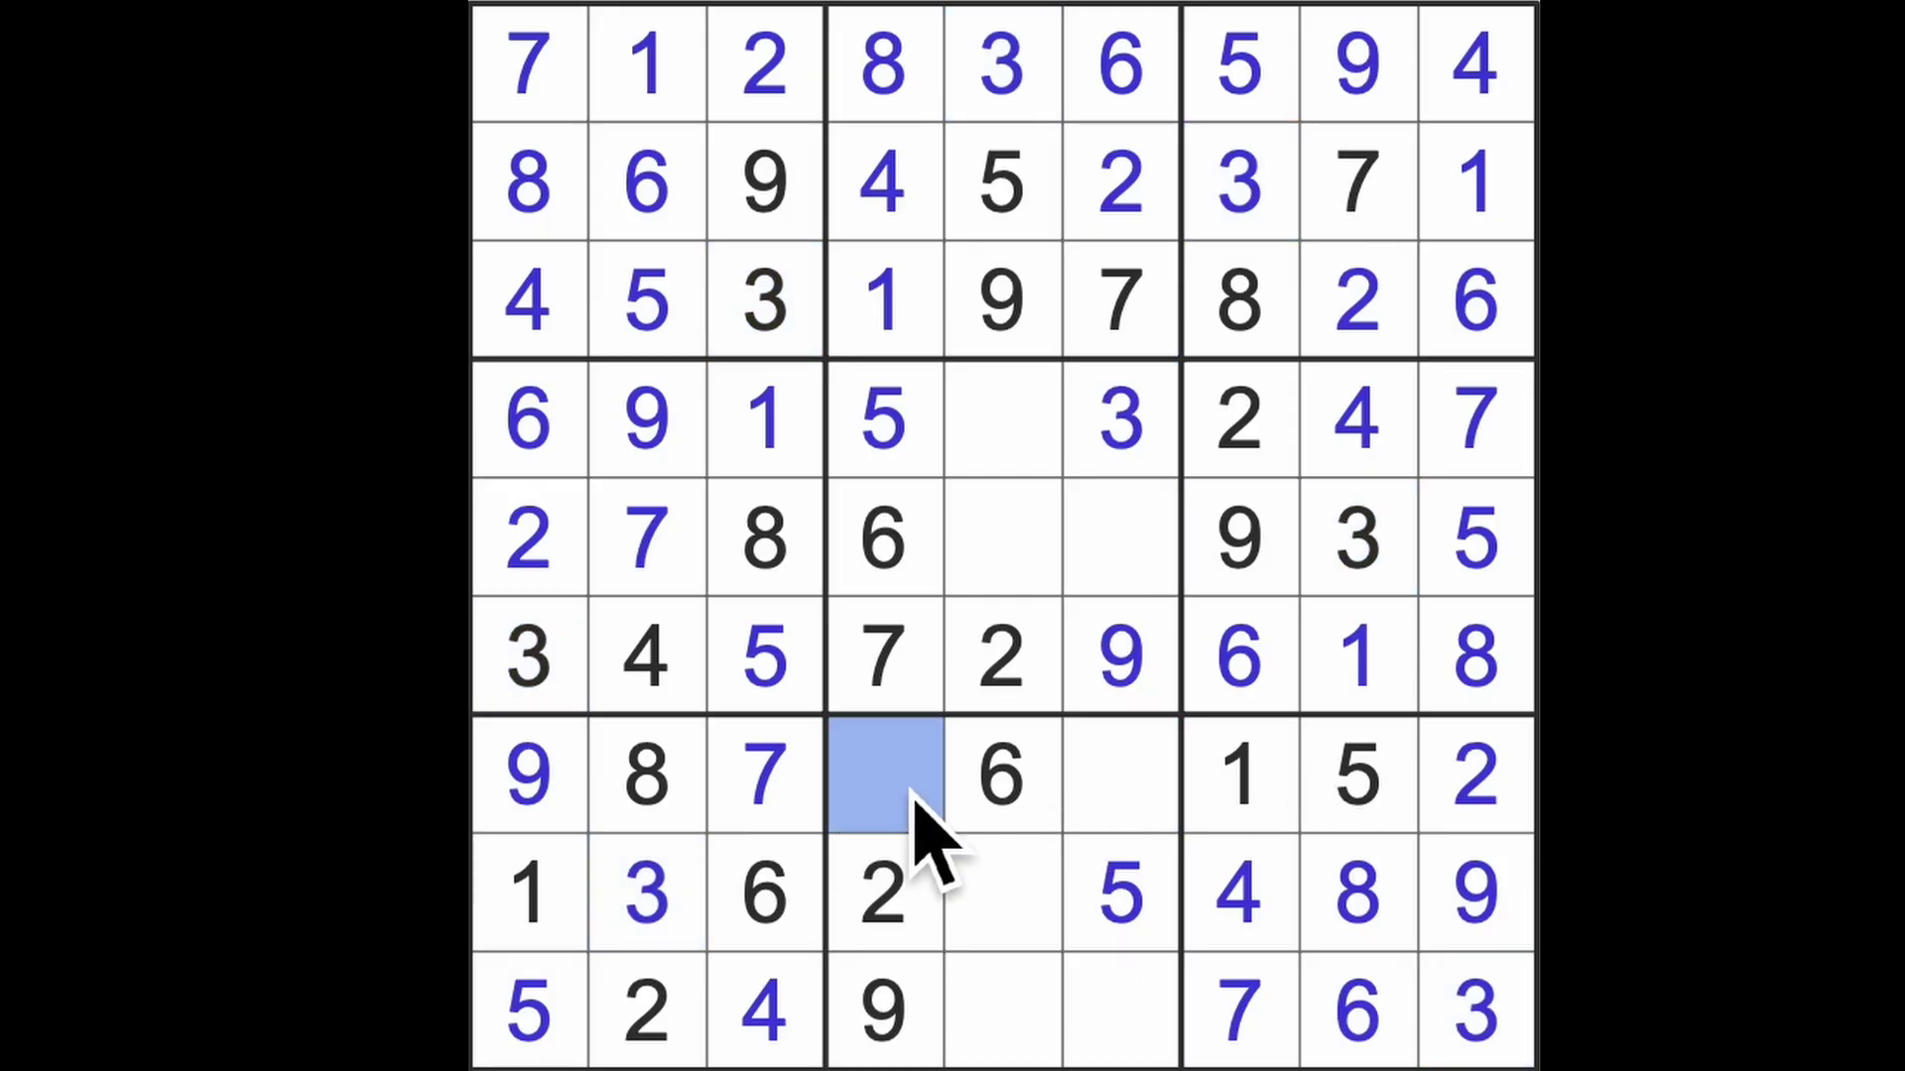
{"action": "type", "text": "3"}
{"action": "left_click", "coordinate": [1124, 774]}
{"action": "type", "text": "4"}
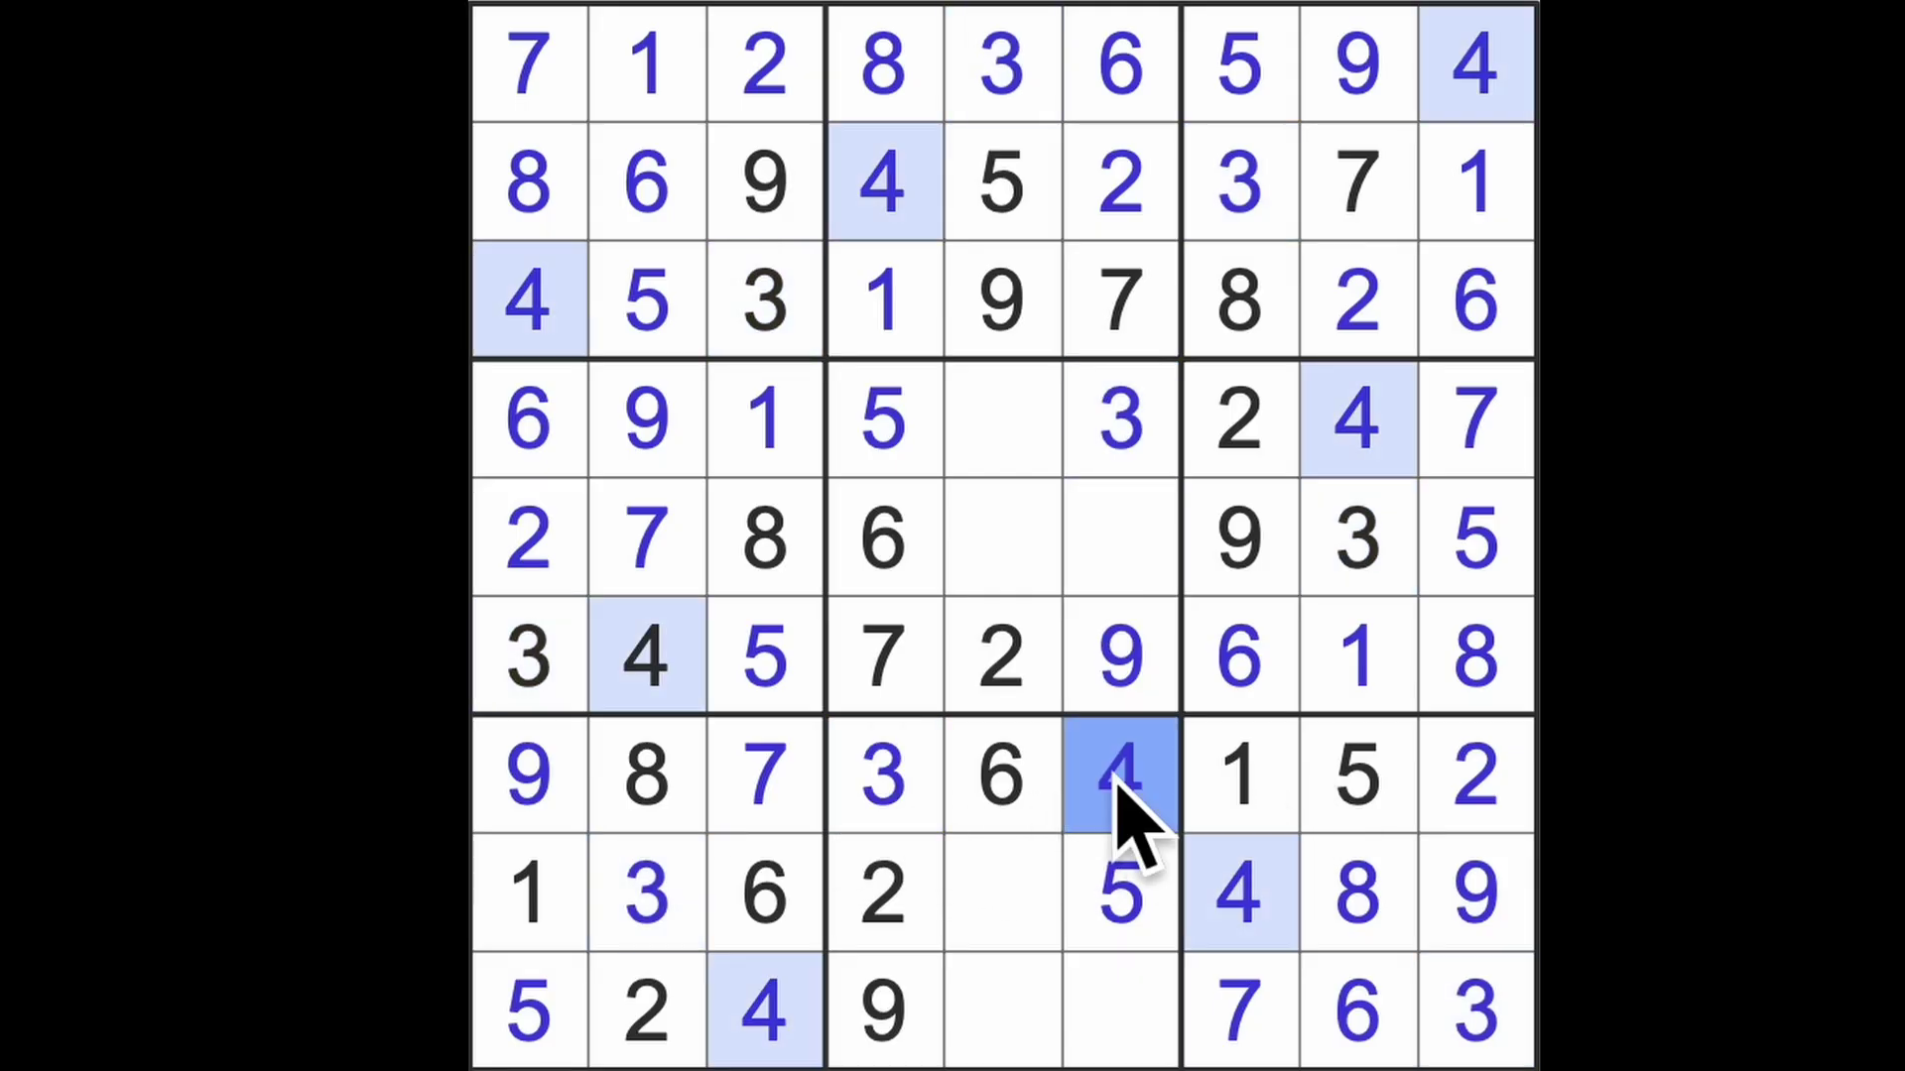
{"action": "left_click", "coordinate": [1124, 566]}
{"action": "left_click", "coordinate": [1326, 491]}
{"action": "left_click", "coordinate": [1072, 448]}
Enter 4, 1, 8, 8, 7 and 1 in the last six cells to finish the grid
{"action": "left_click", "coordinate": [1027, 551]}
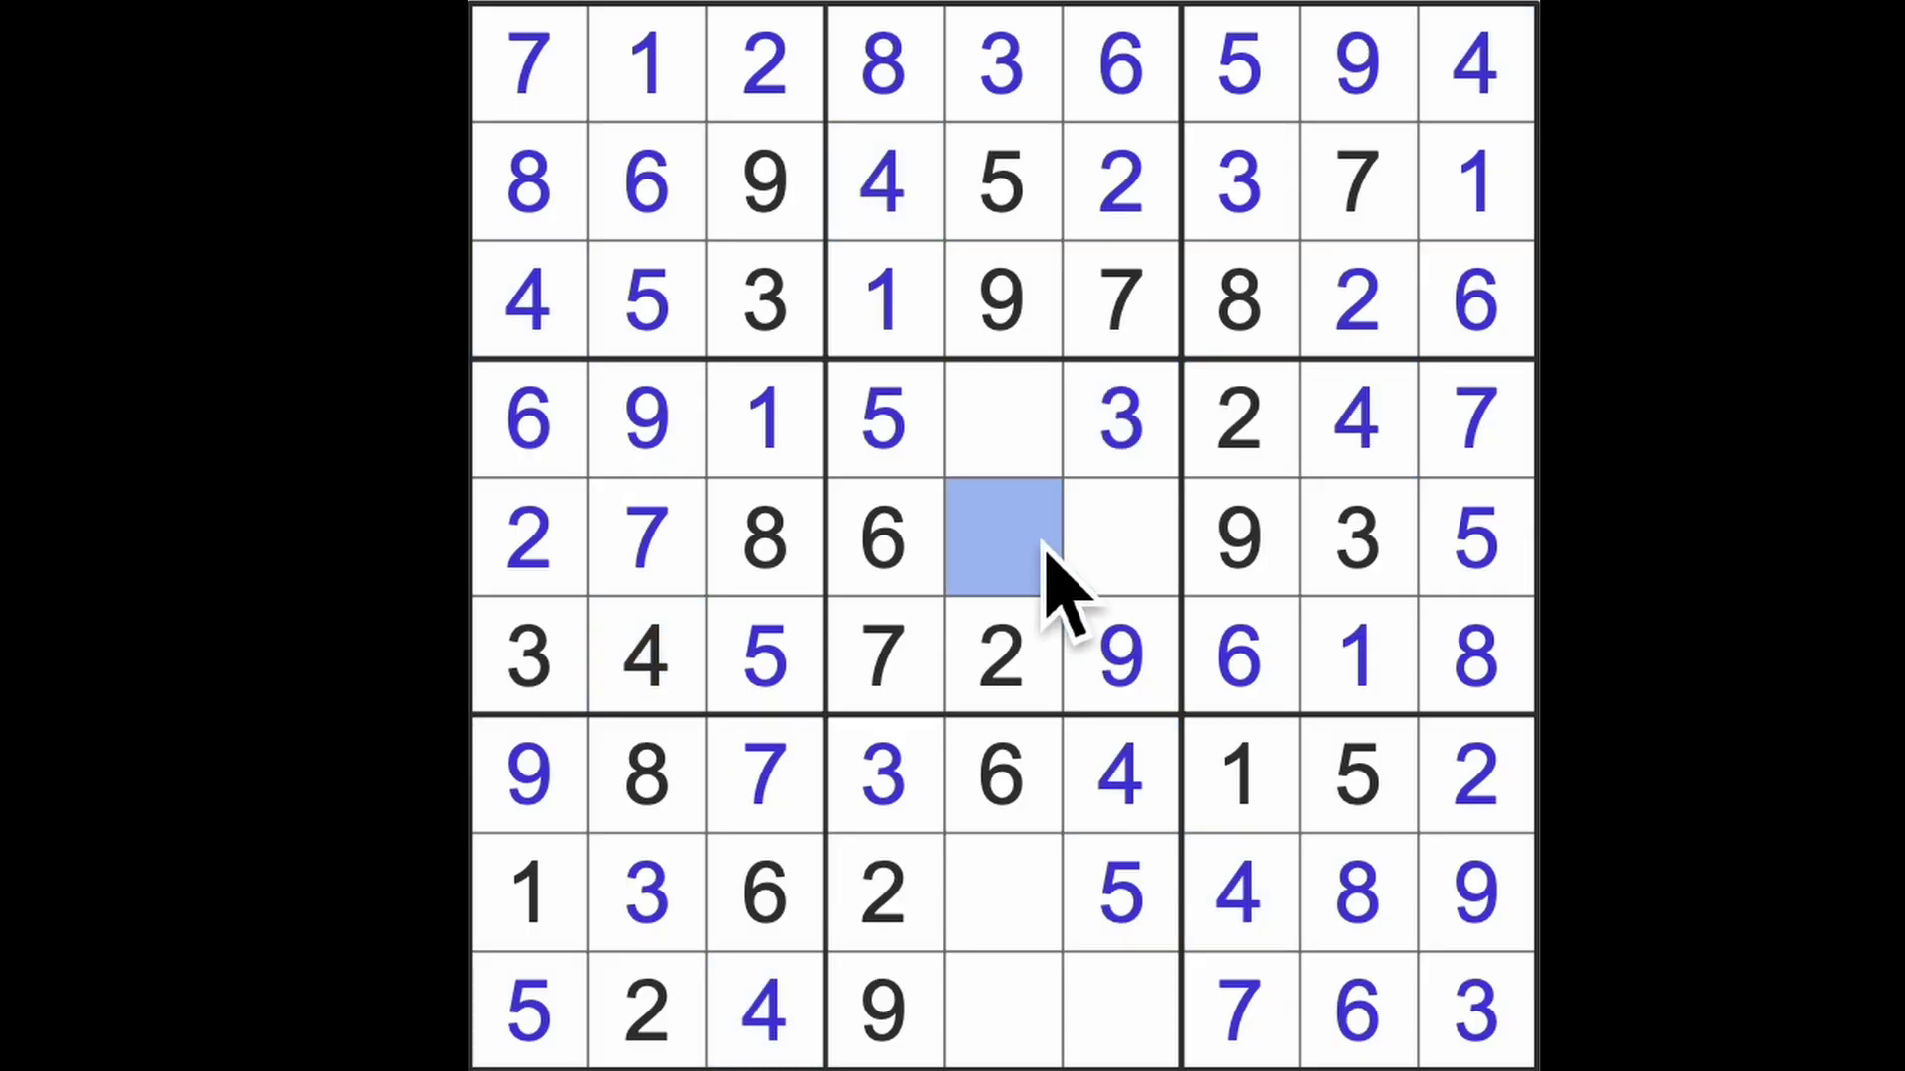
{"action": "type", "text": "4"}
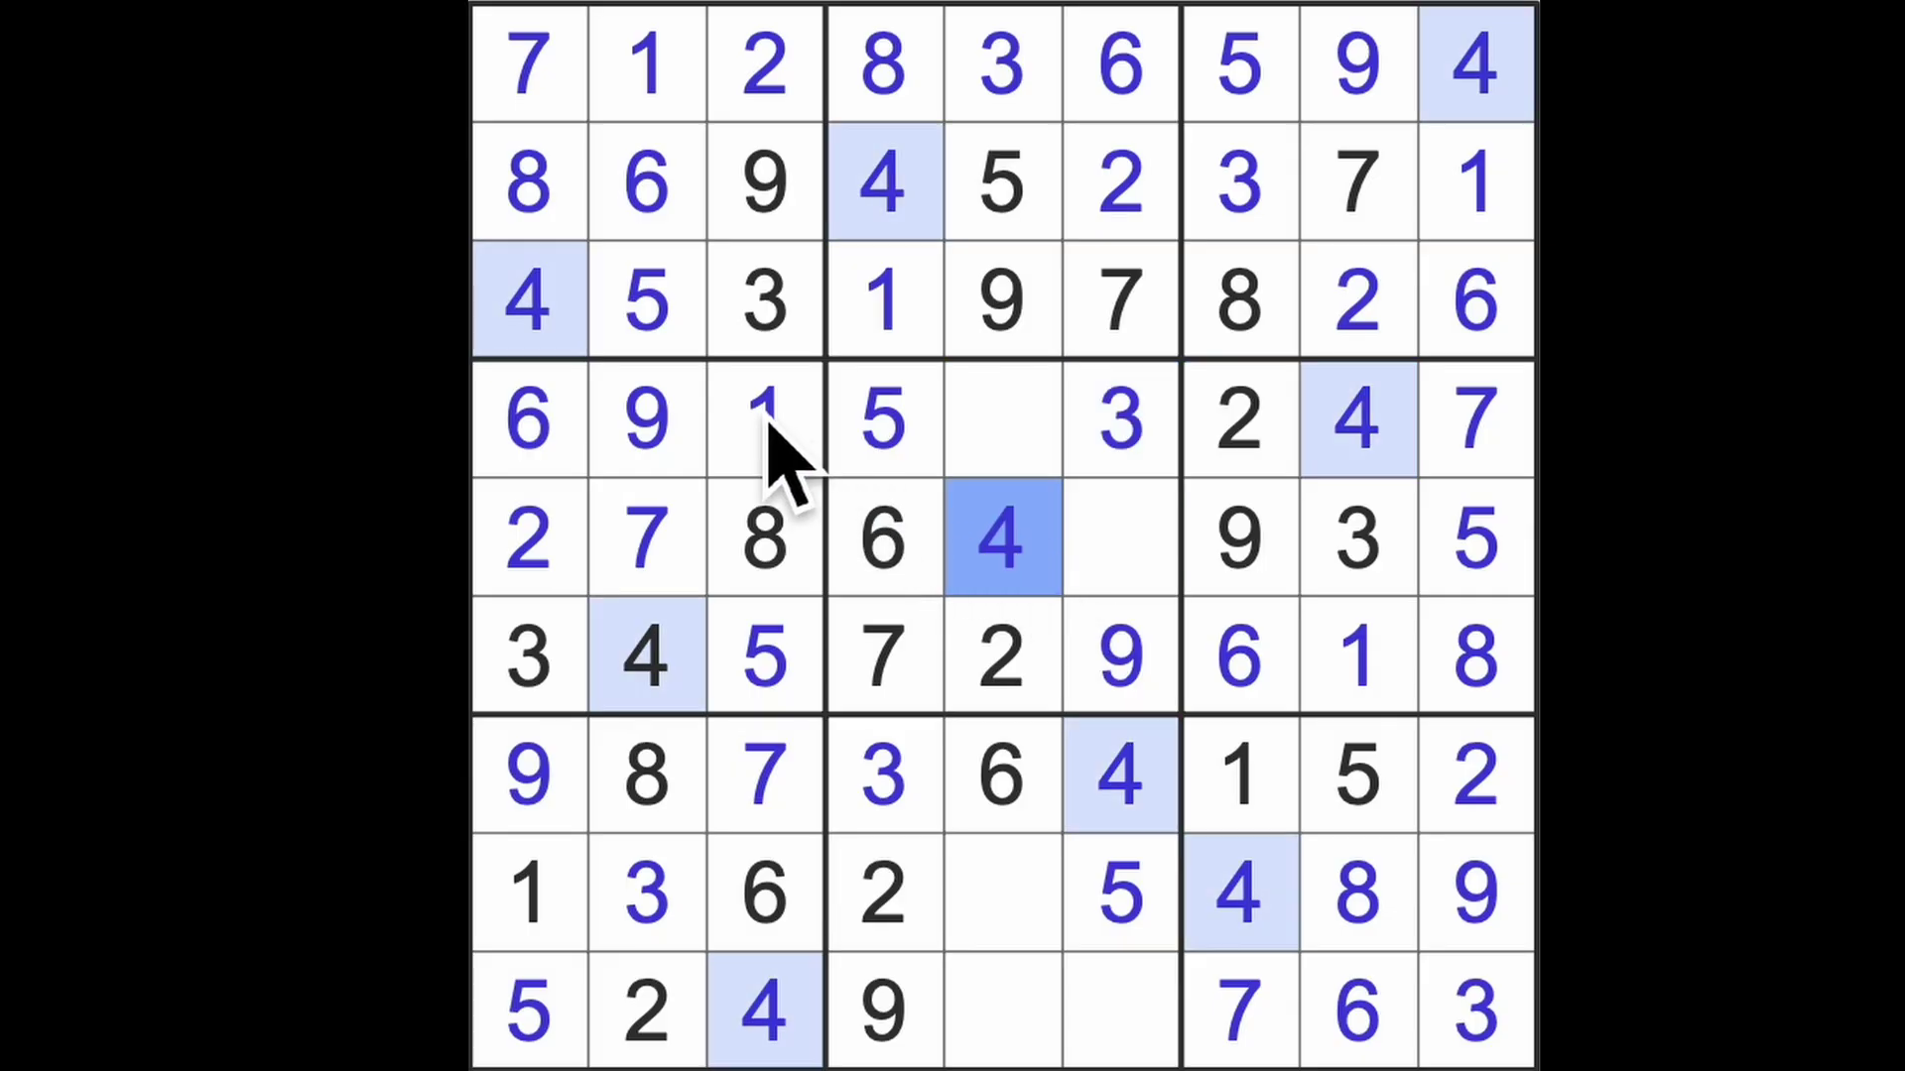
{"action": "left_click", "coordinate": [763, 420]}
{"action": "left_click", "coordinate": [1119, 559]}
{"action": "type", "text": "1"}
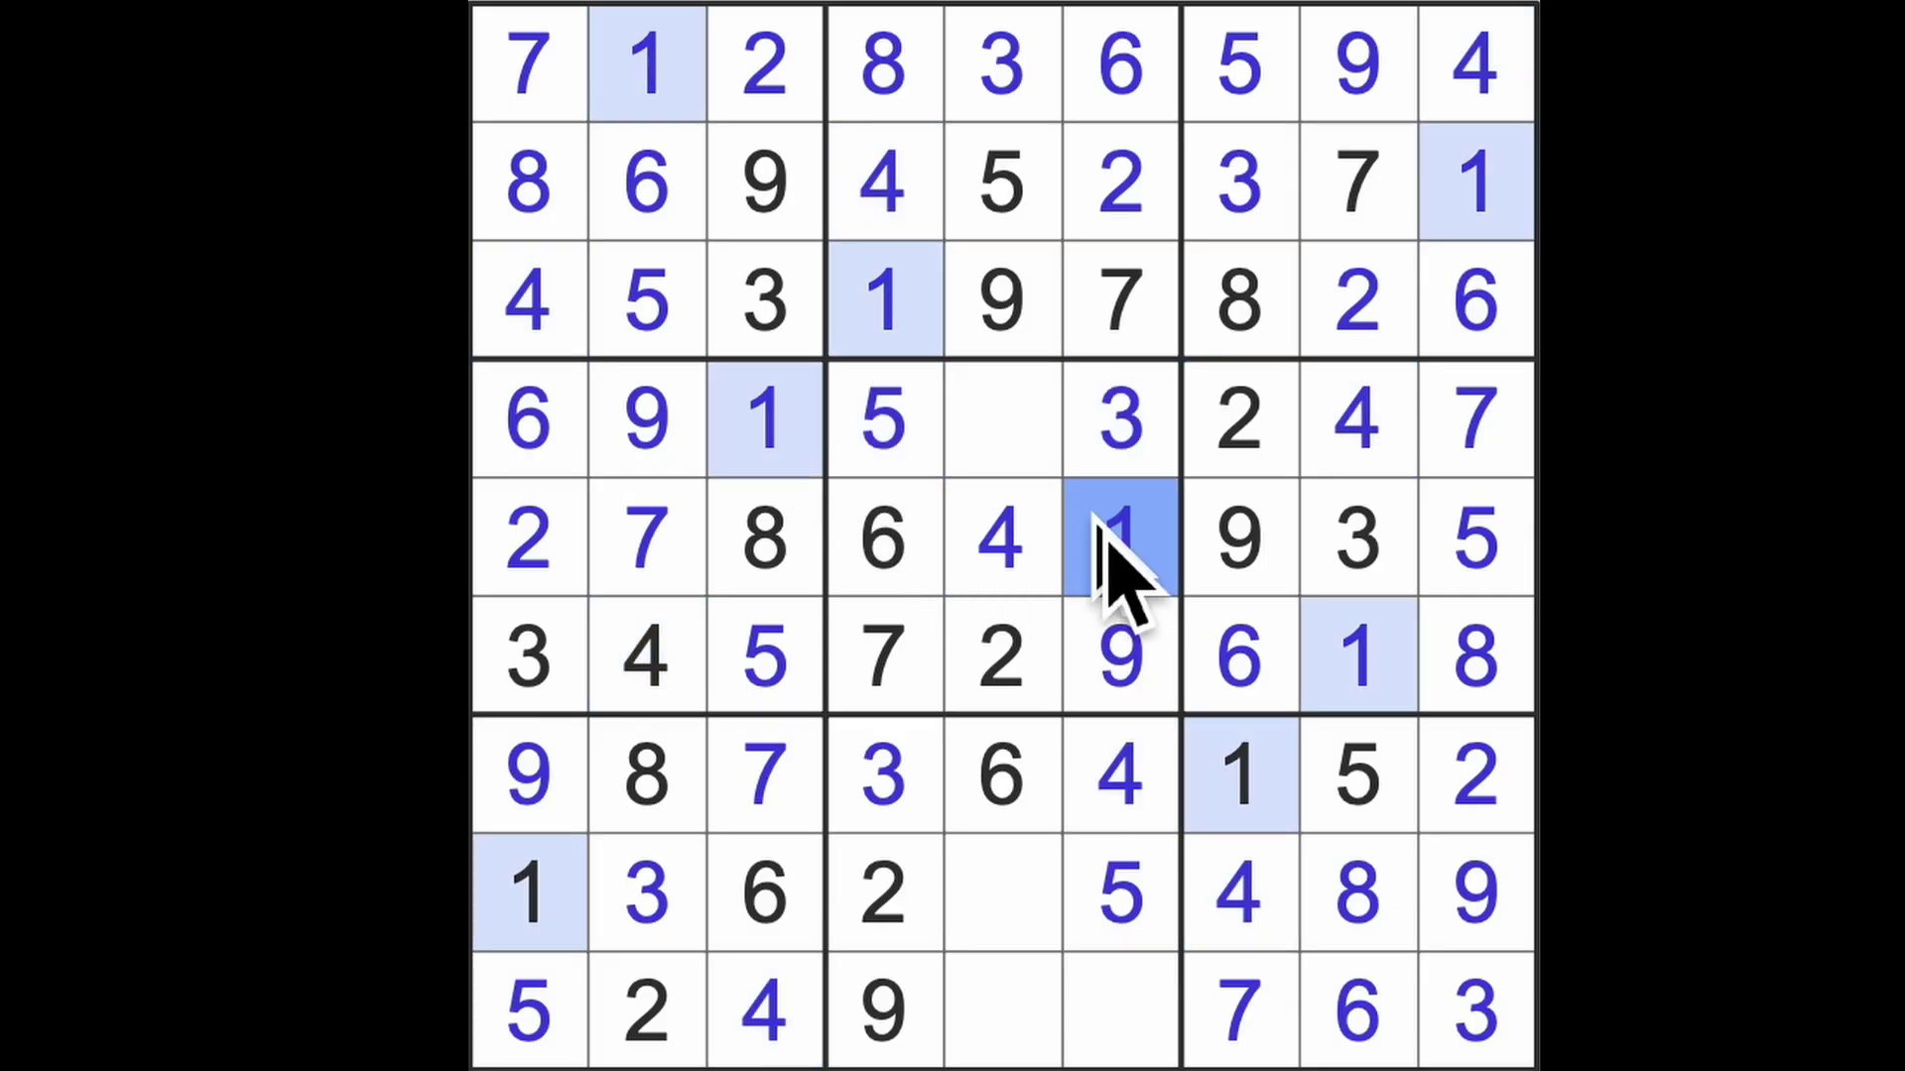
{"action": "left_click", "coordinate": [1027, 440]}
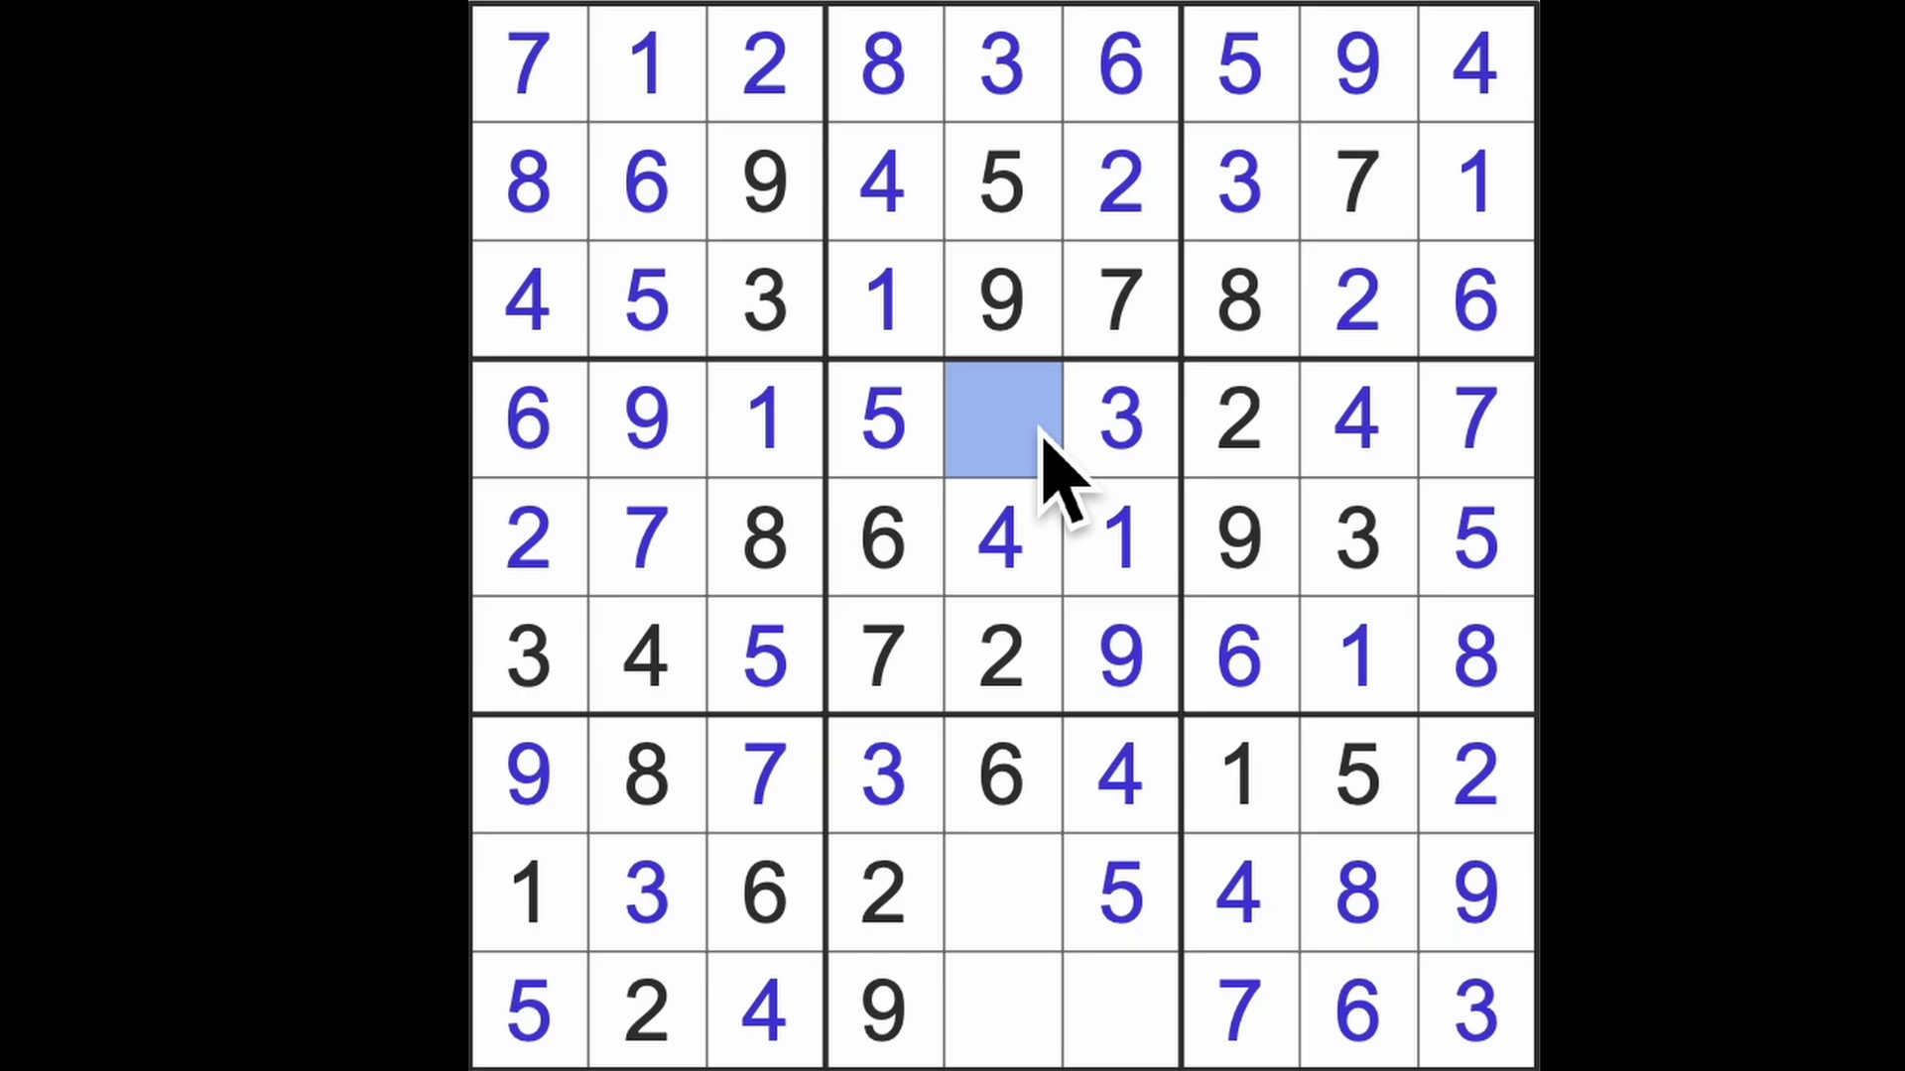
{"action": "type", "text": "8"}
{"action": "left_click", "coordinate": [1119, 1012]}
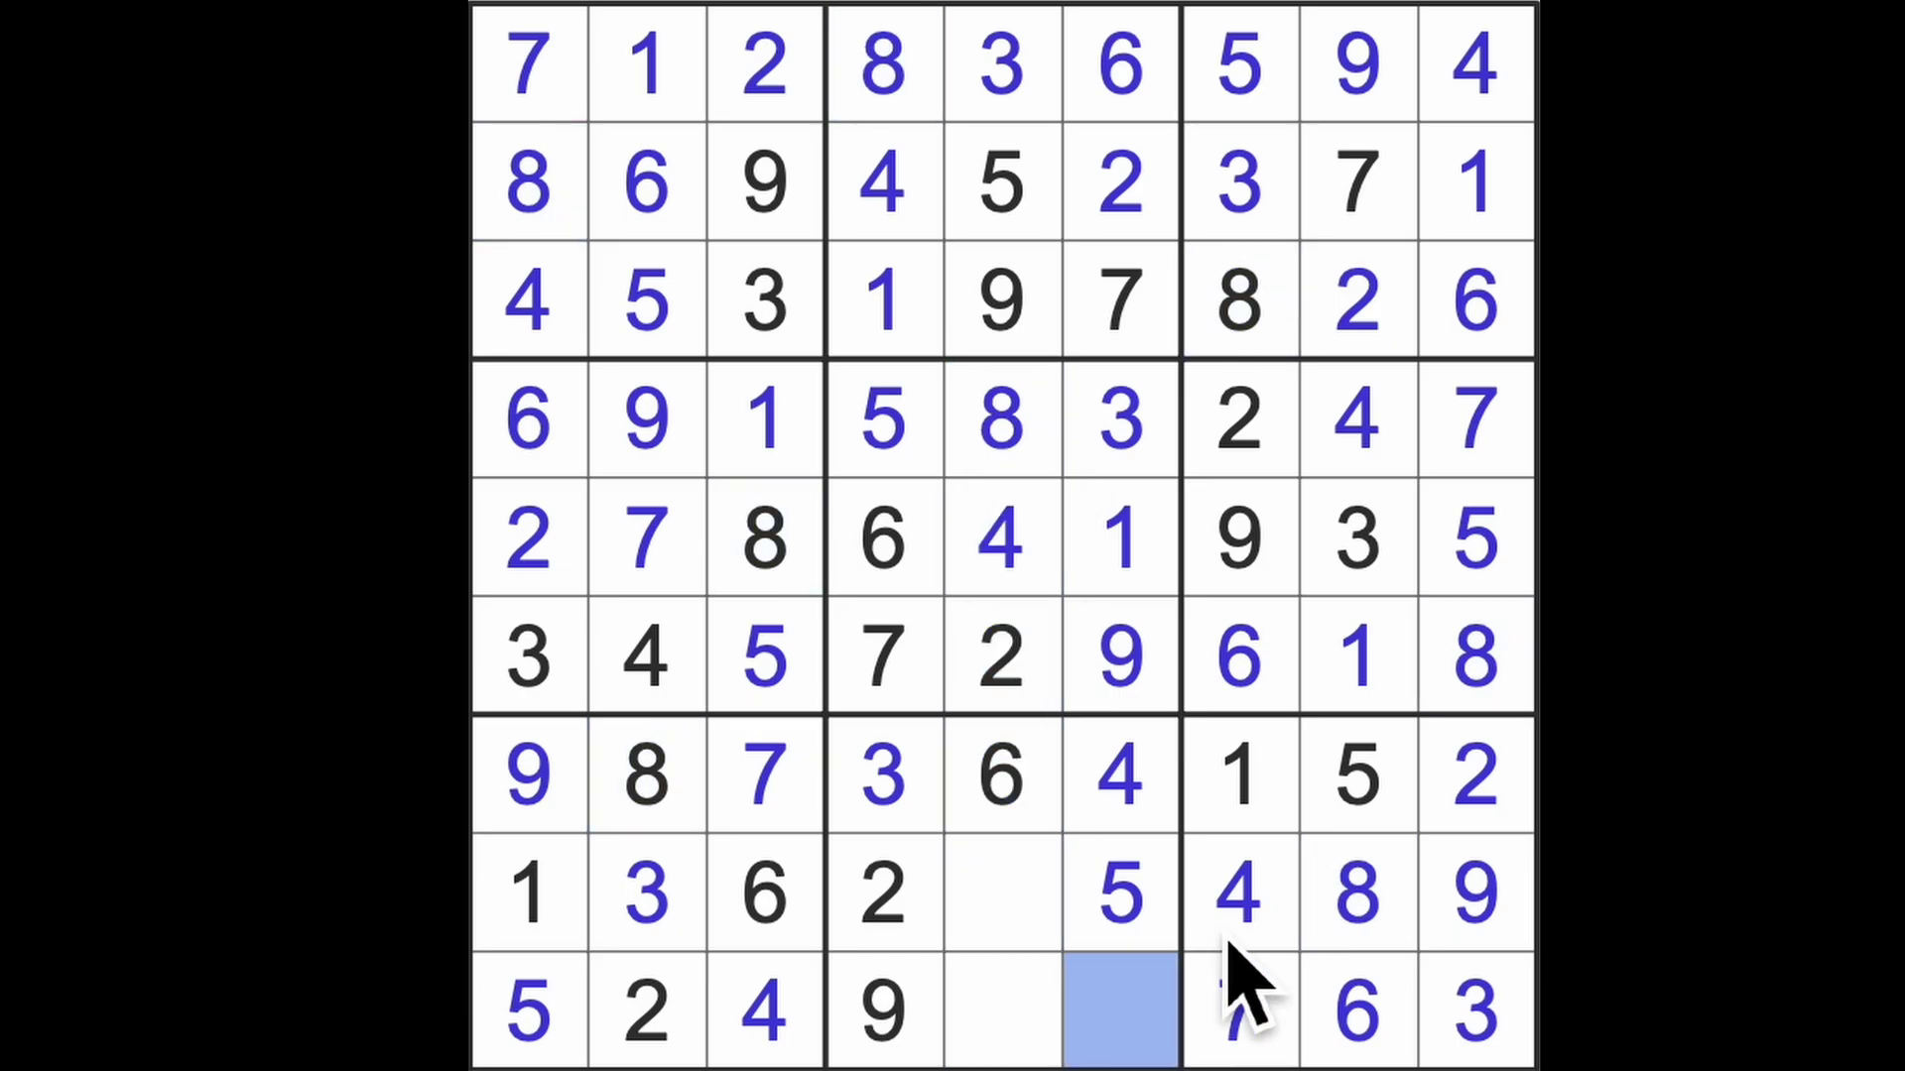
{"action": "type", "text": "8"}
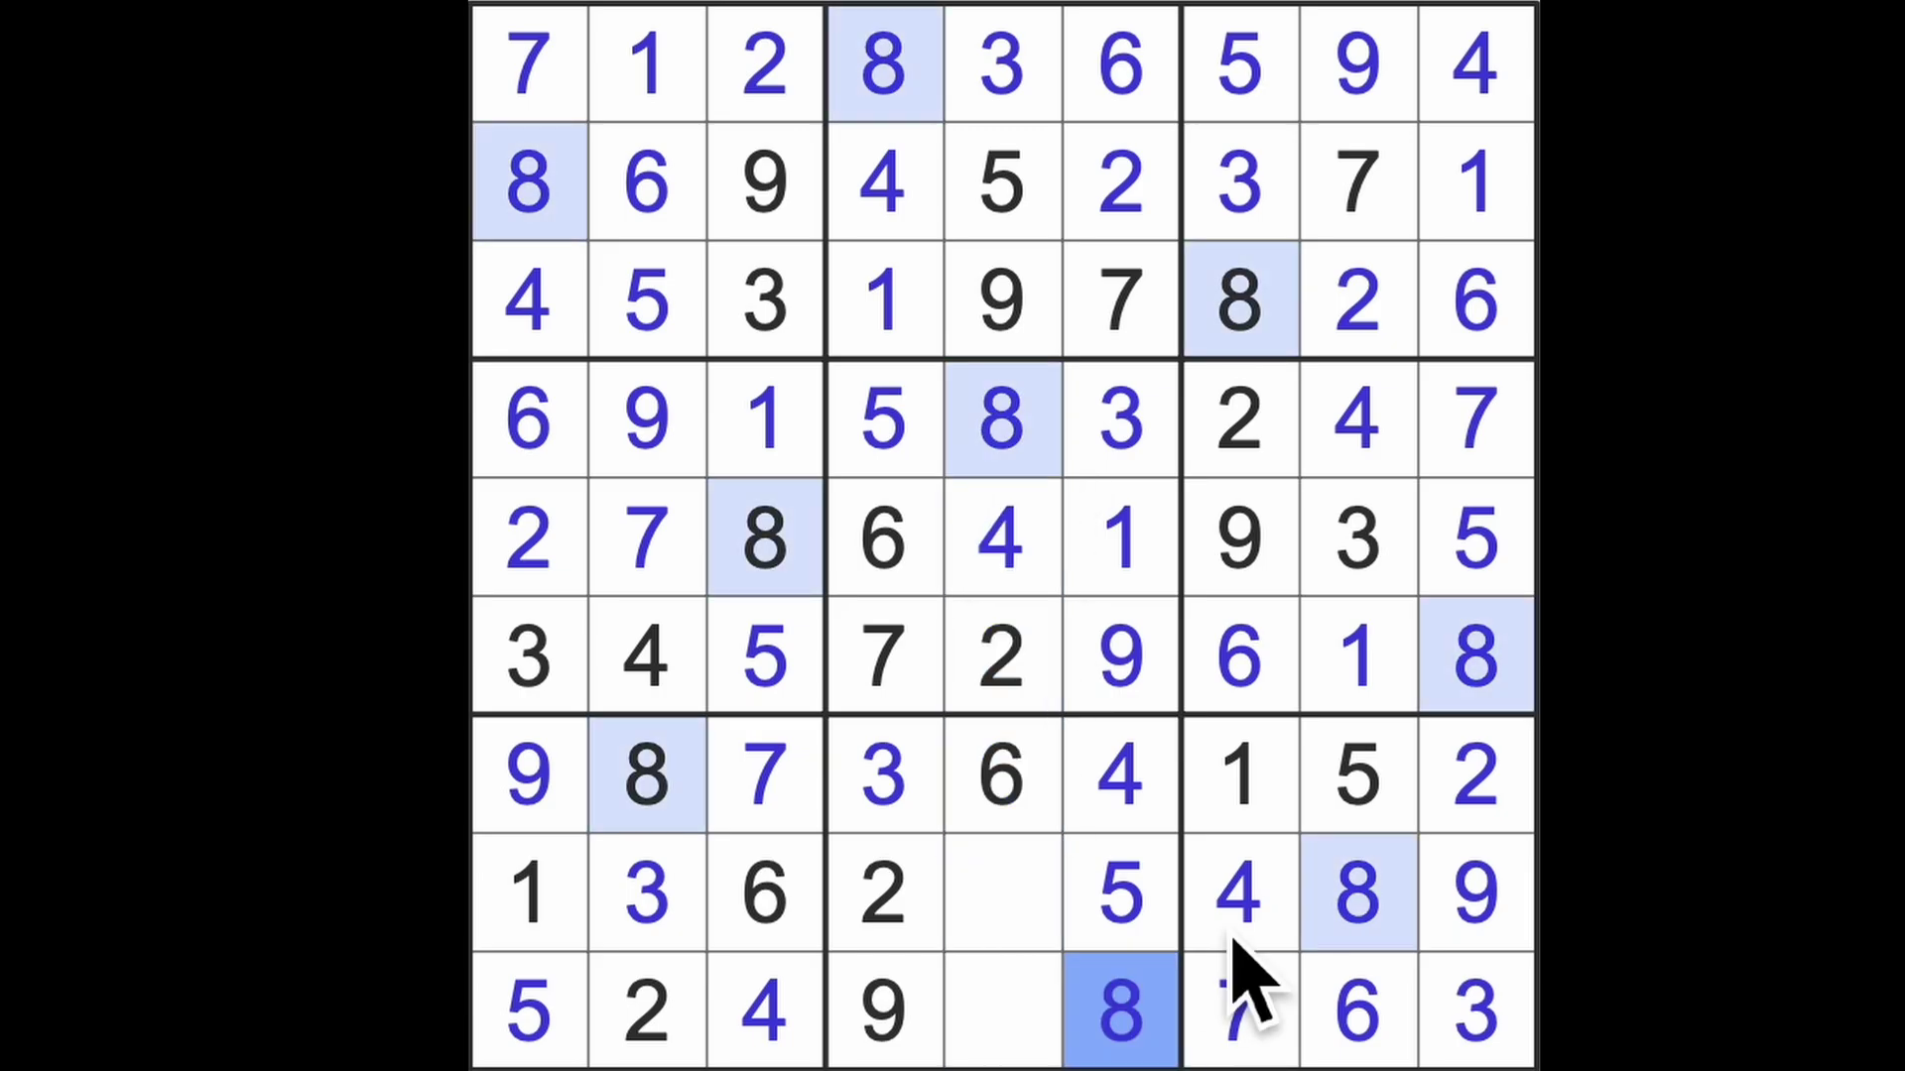
{"action": "left_click", "coordinate": [1005, 893]}
{"action": "type", "text": "7"}
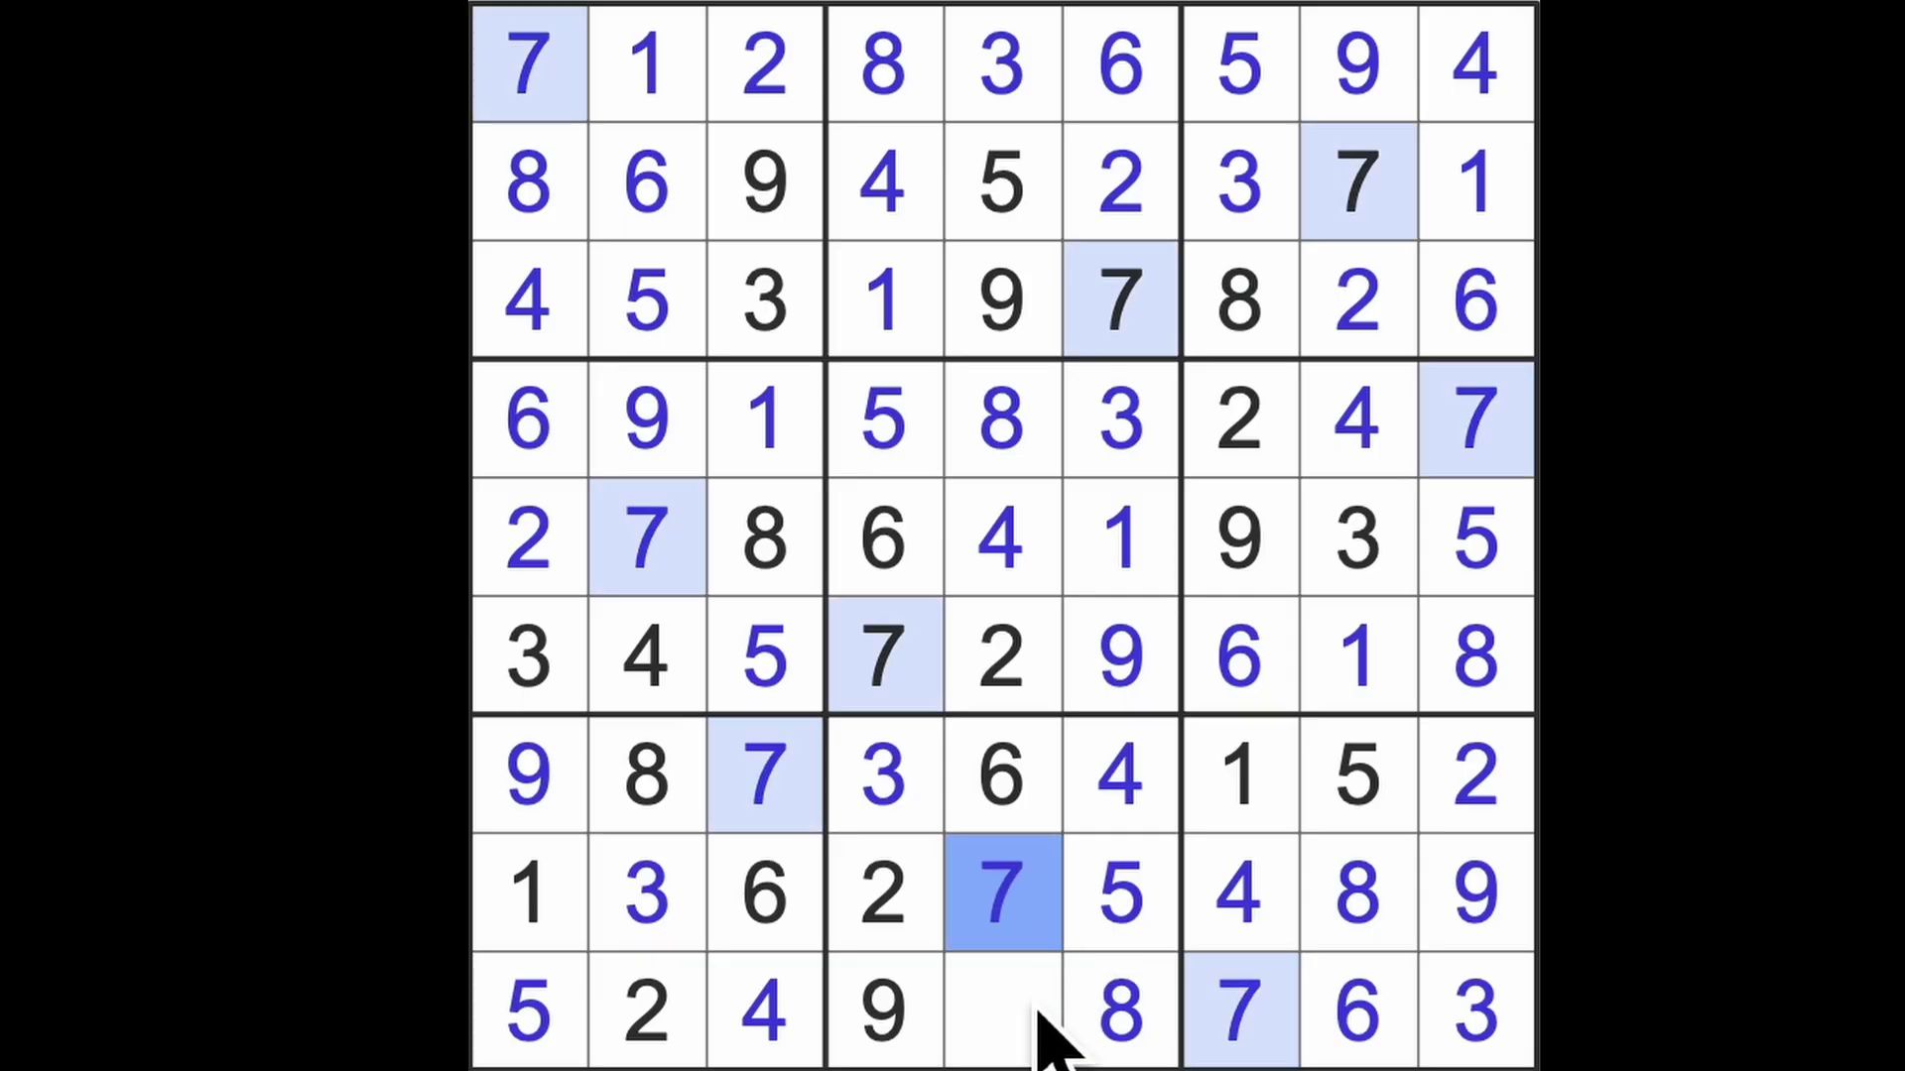
{"action": "left_click", "coordinate": [1004, 1012]}
{"action": "type", "text": "1"}
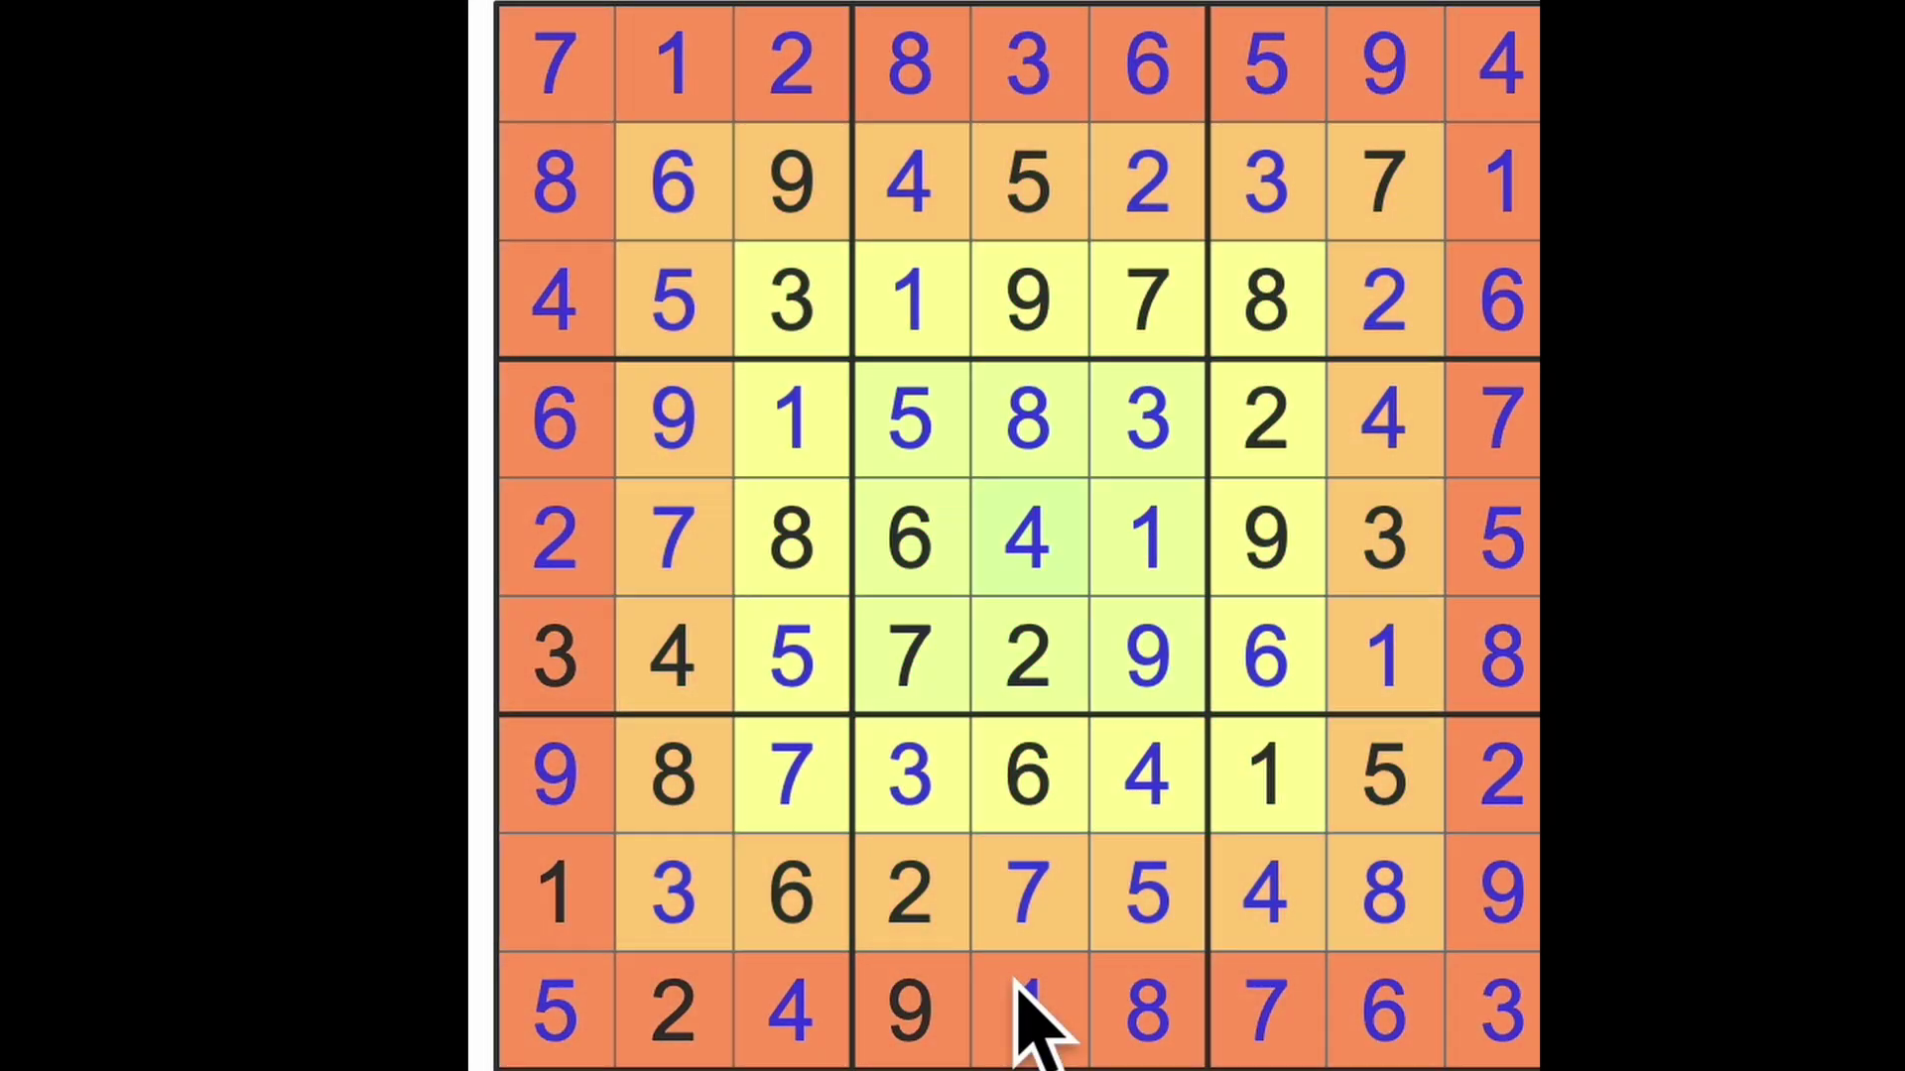